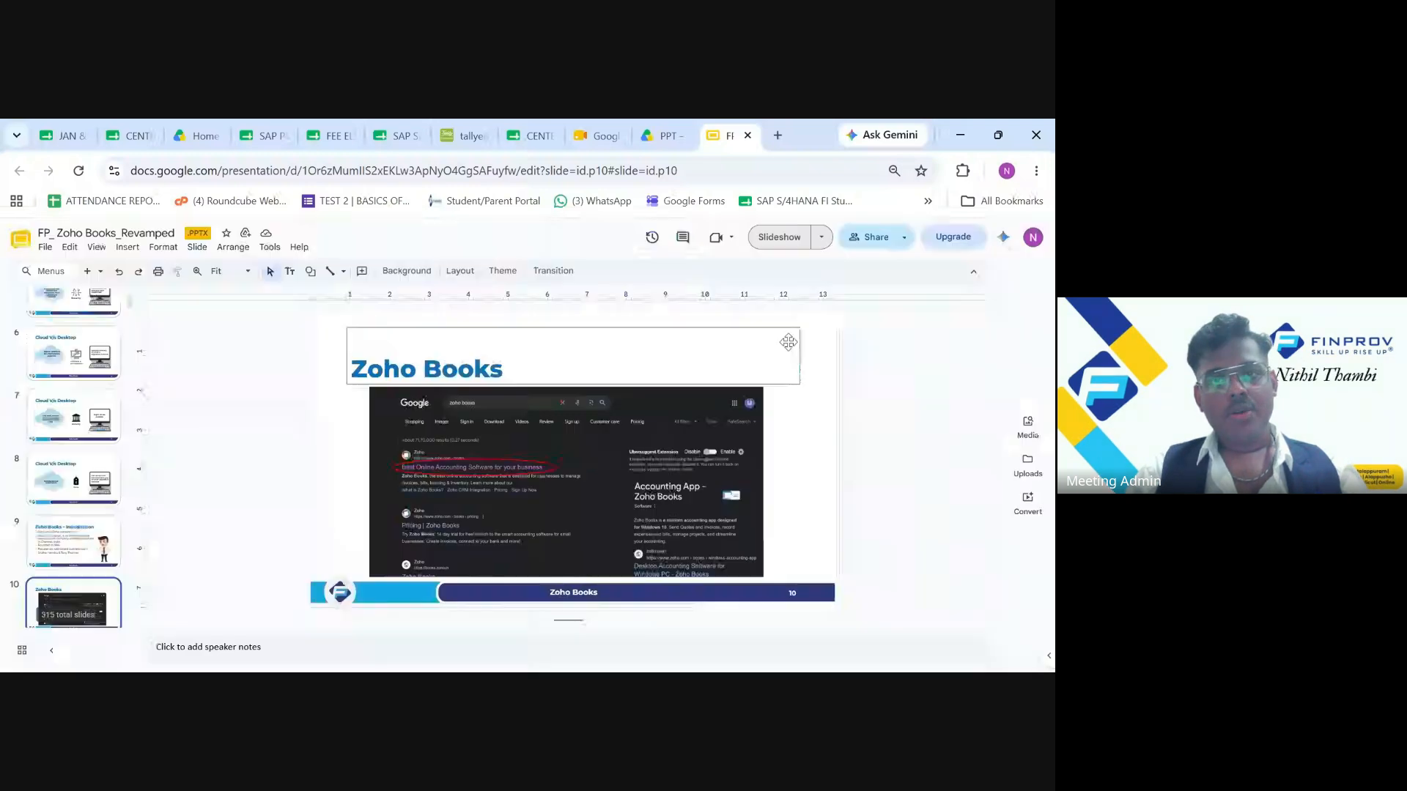
# - Search Google for "zoho books" in a new browser tab
pyautogui.click(777, 135)
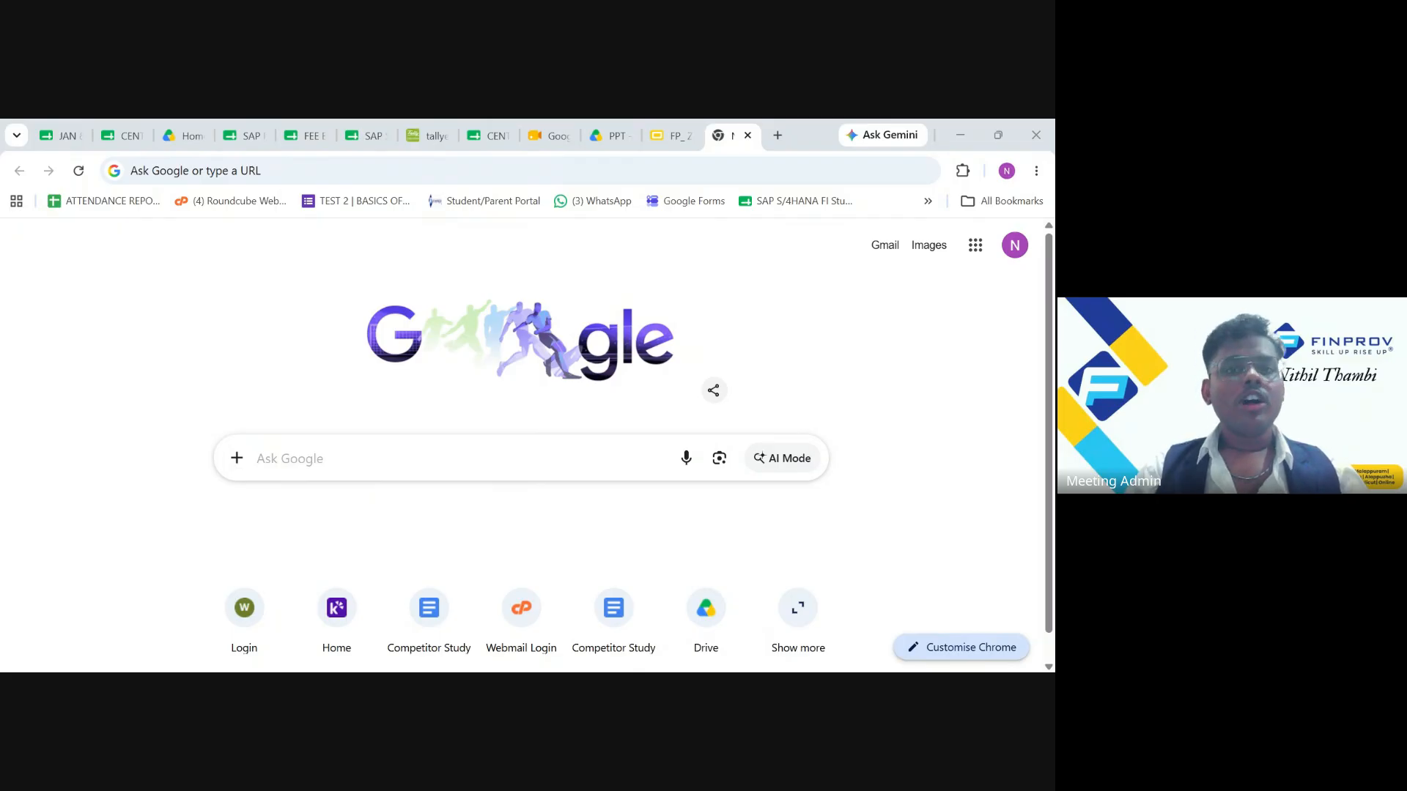
pyautogui.write('z')
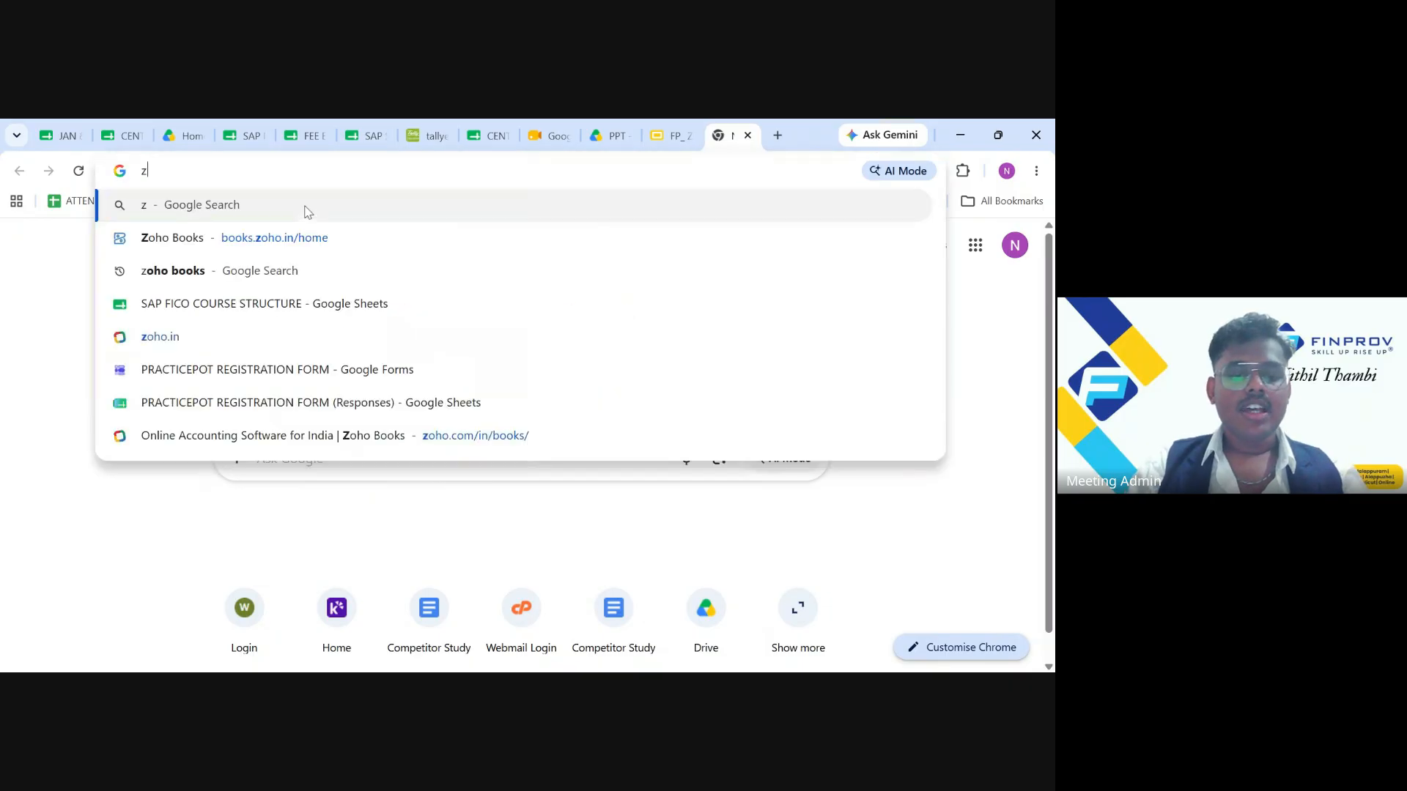
pyautogui.write('oho books')
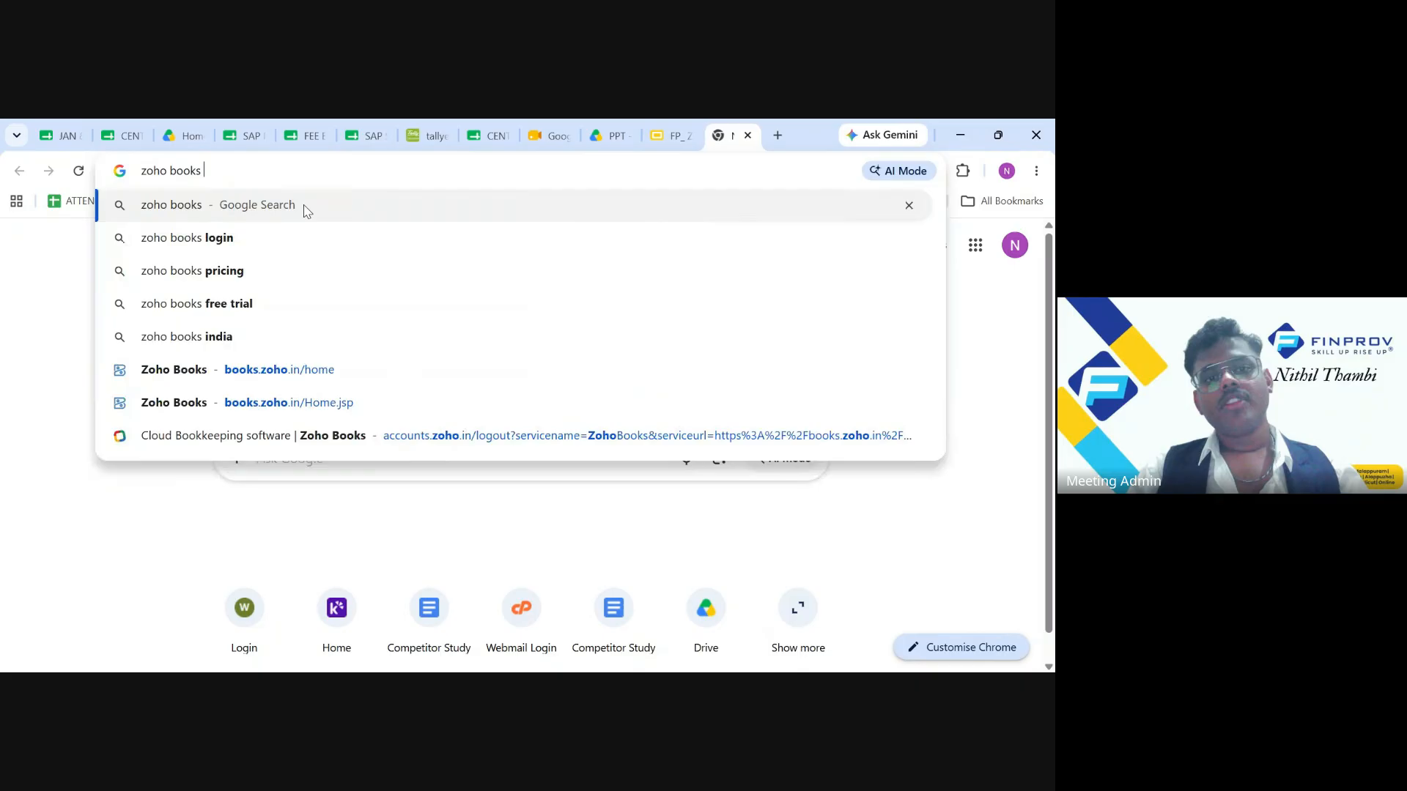
pyautogui.click(308, 211)
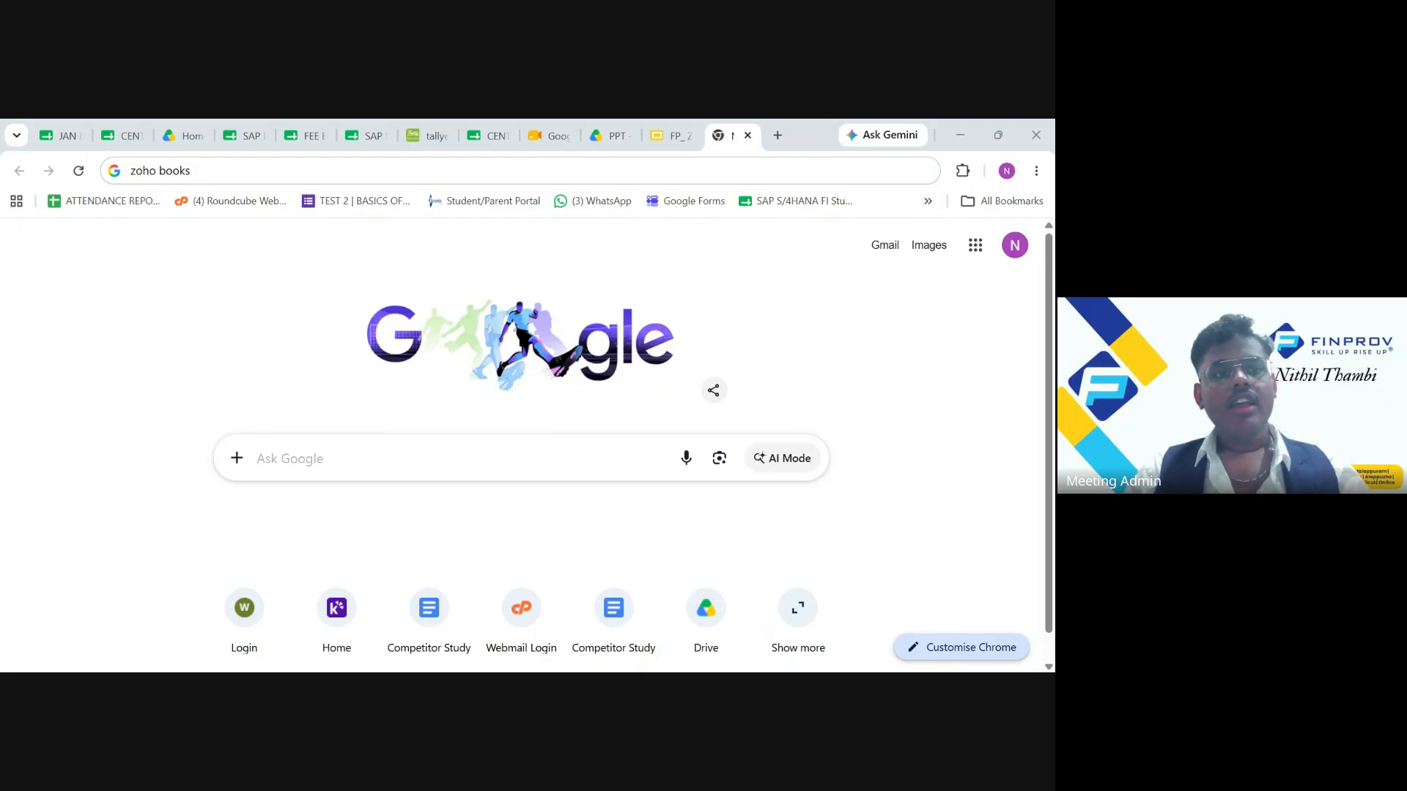
pyautogui.click(195, 171)
pyautogui.press('Return')
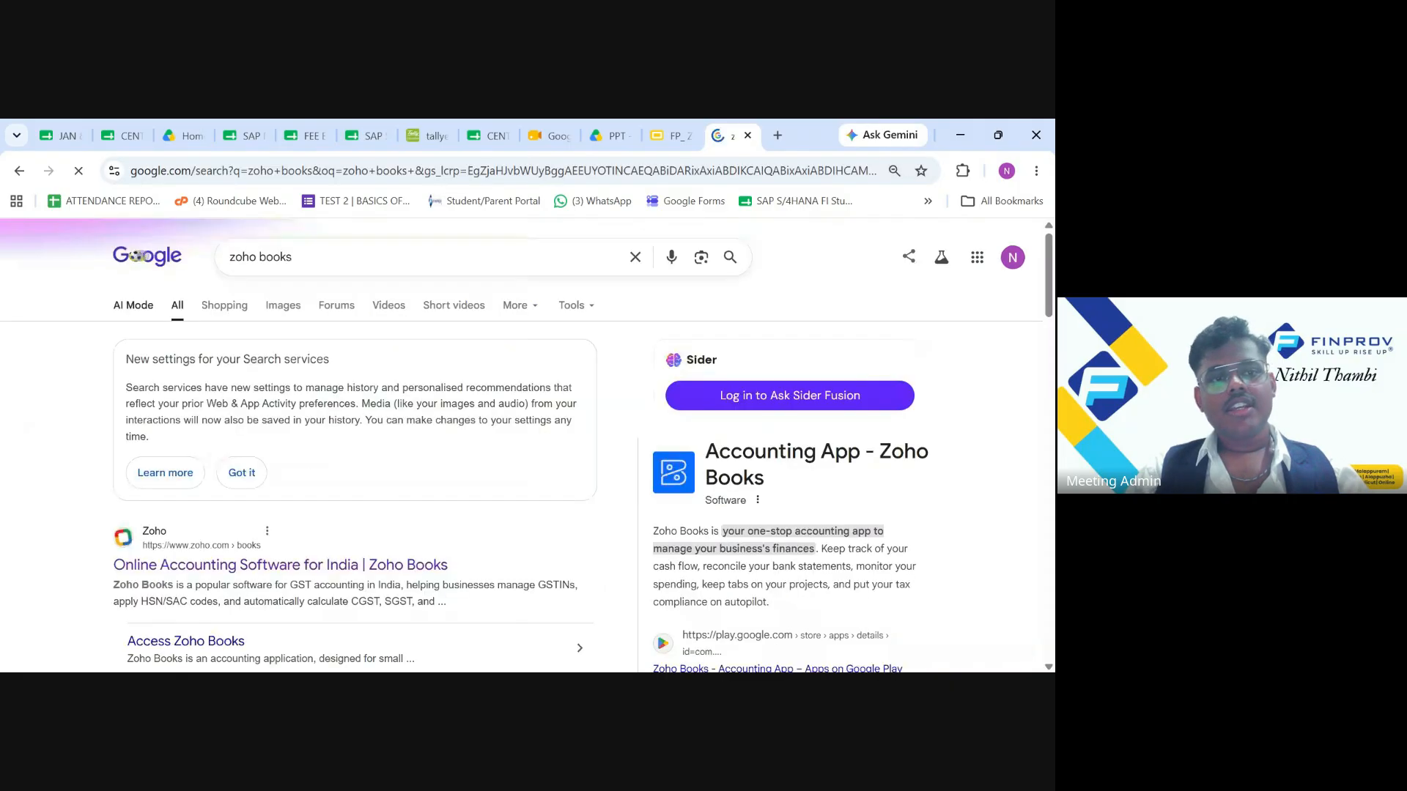
# - Open the "Online Accounting Software for India | Zoho Books" search result and go to the site's sign-up page
pyautogui.scroll(-3, 524, 469)
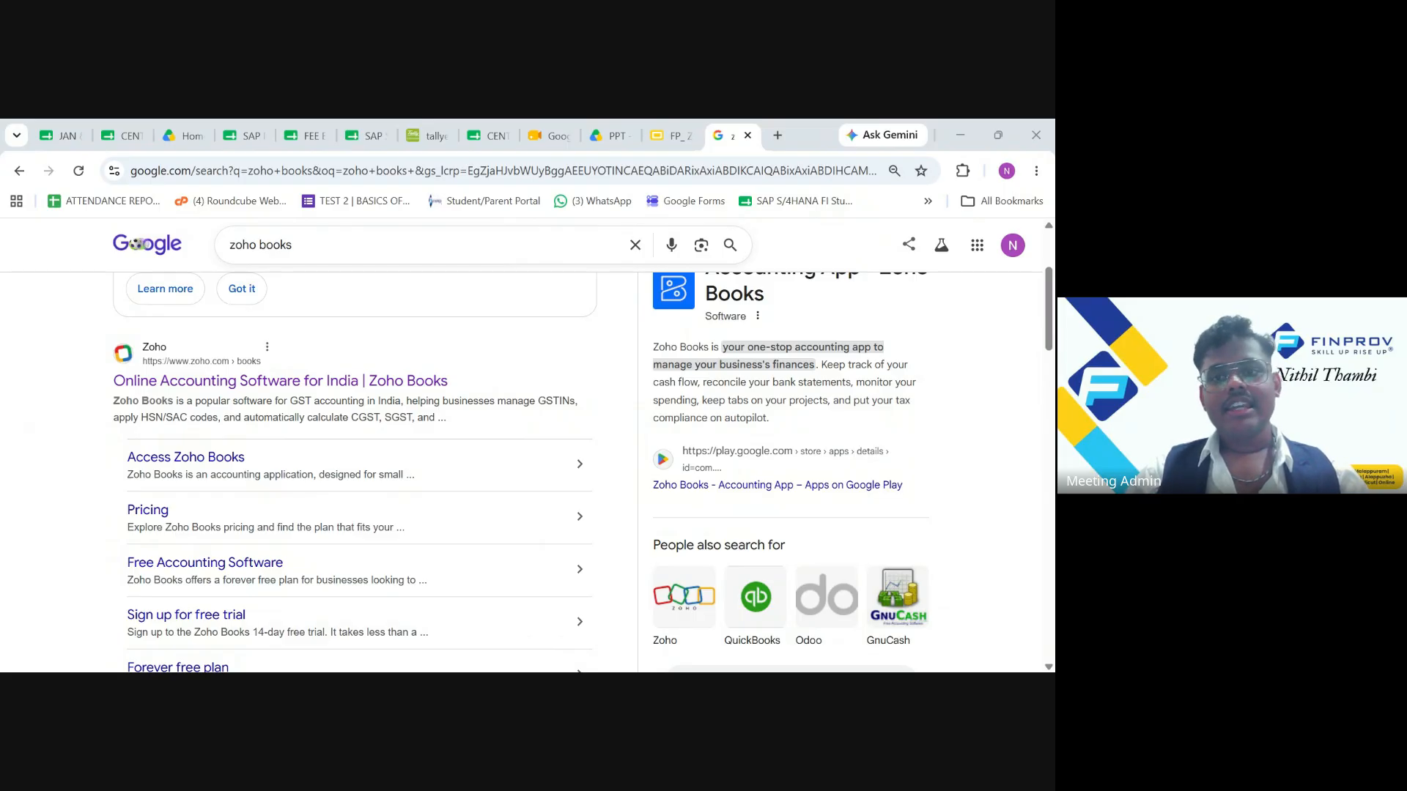
pyautogui.click(170, 393)
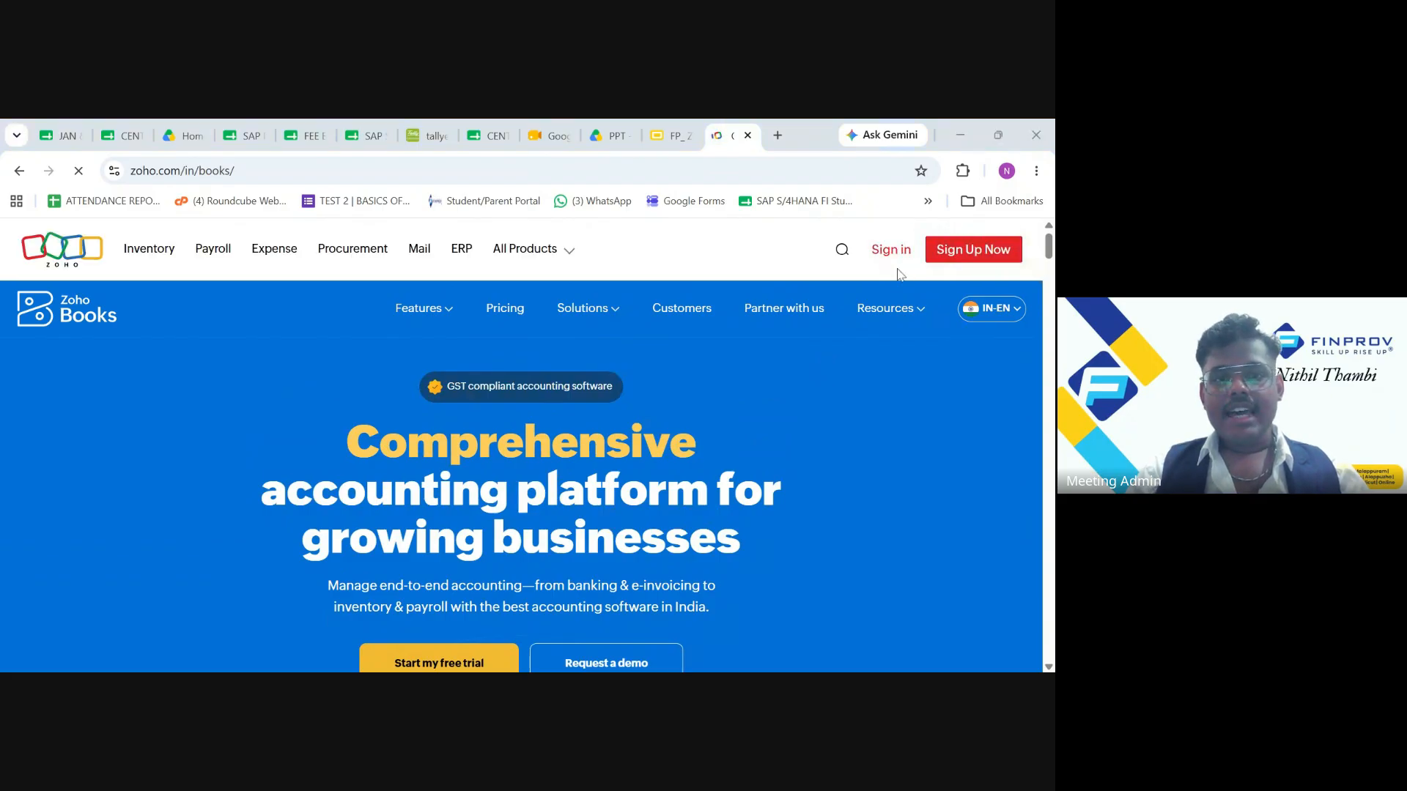
pyautogui.moveTo(881, 278); pyautogui.dragTo(1017, 266)
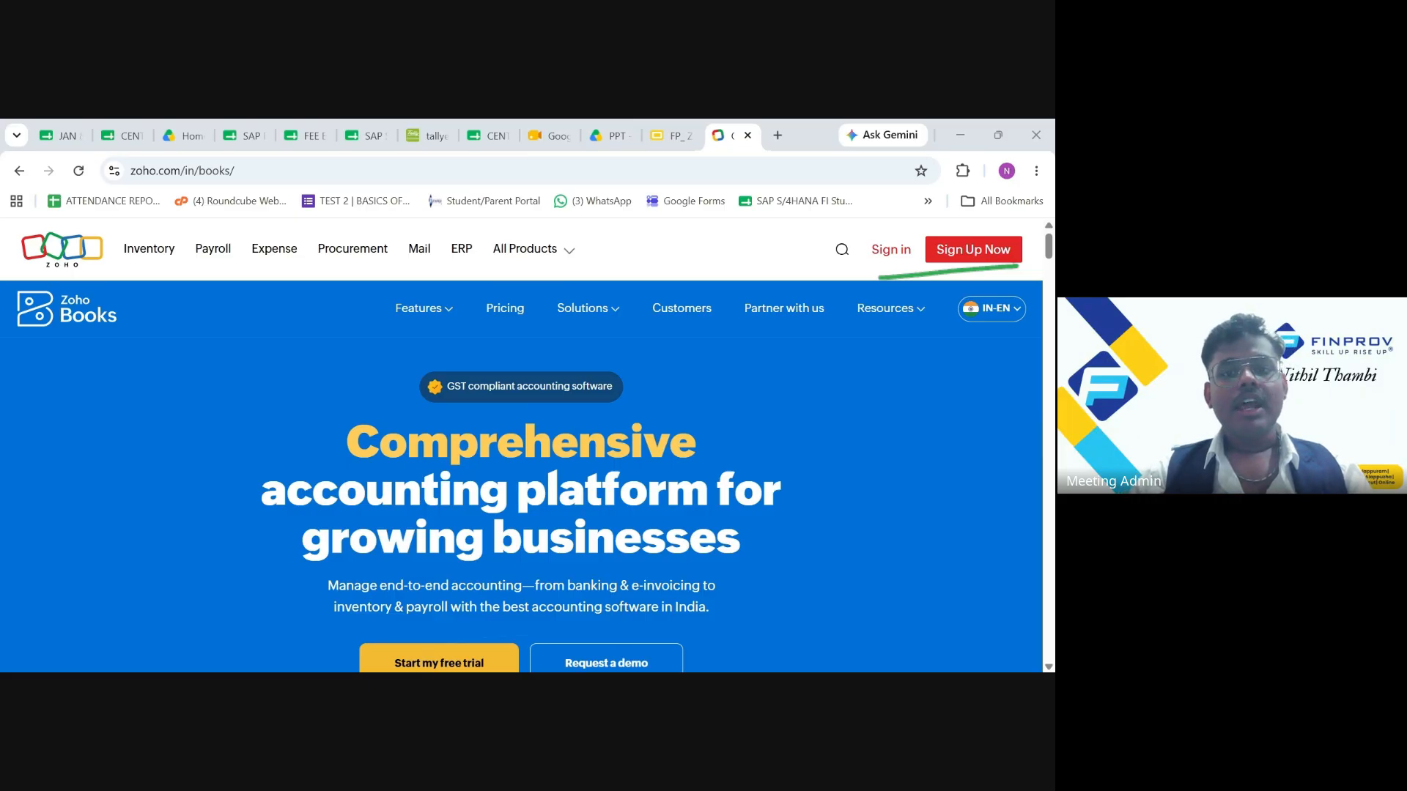
pyautogui.moveTo(976, 220)
pyautogui.mouseDown()
pyautogui.moveTo(930, 246)
pyautogui.moveTo(975, 302)
pyautogui.moveTo(1033, 260)
pyautogui.moveTo(940, 228)
pyautogui.mouseUp()
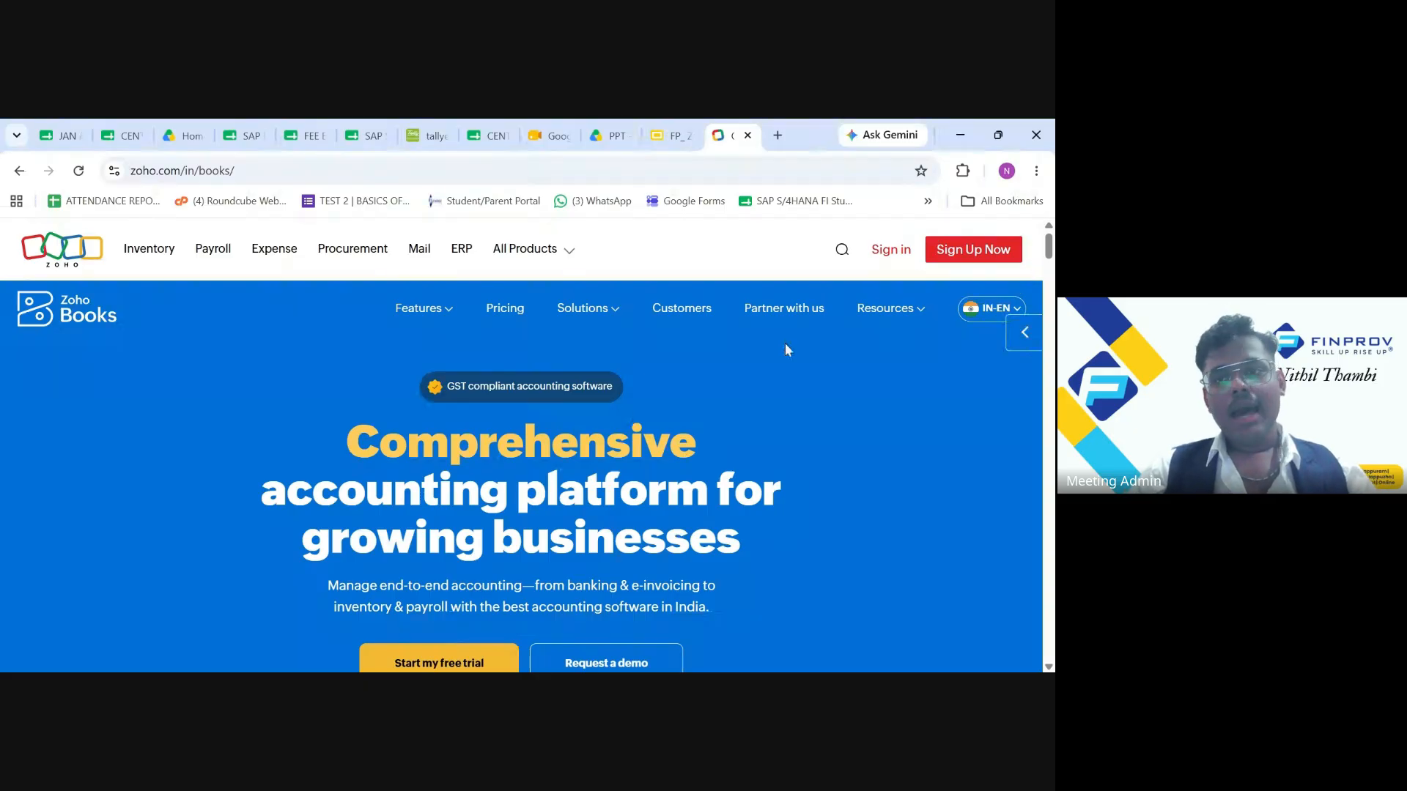
pyautogui.click(981, 252)
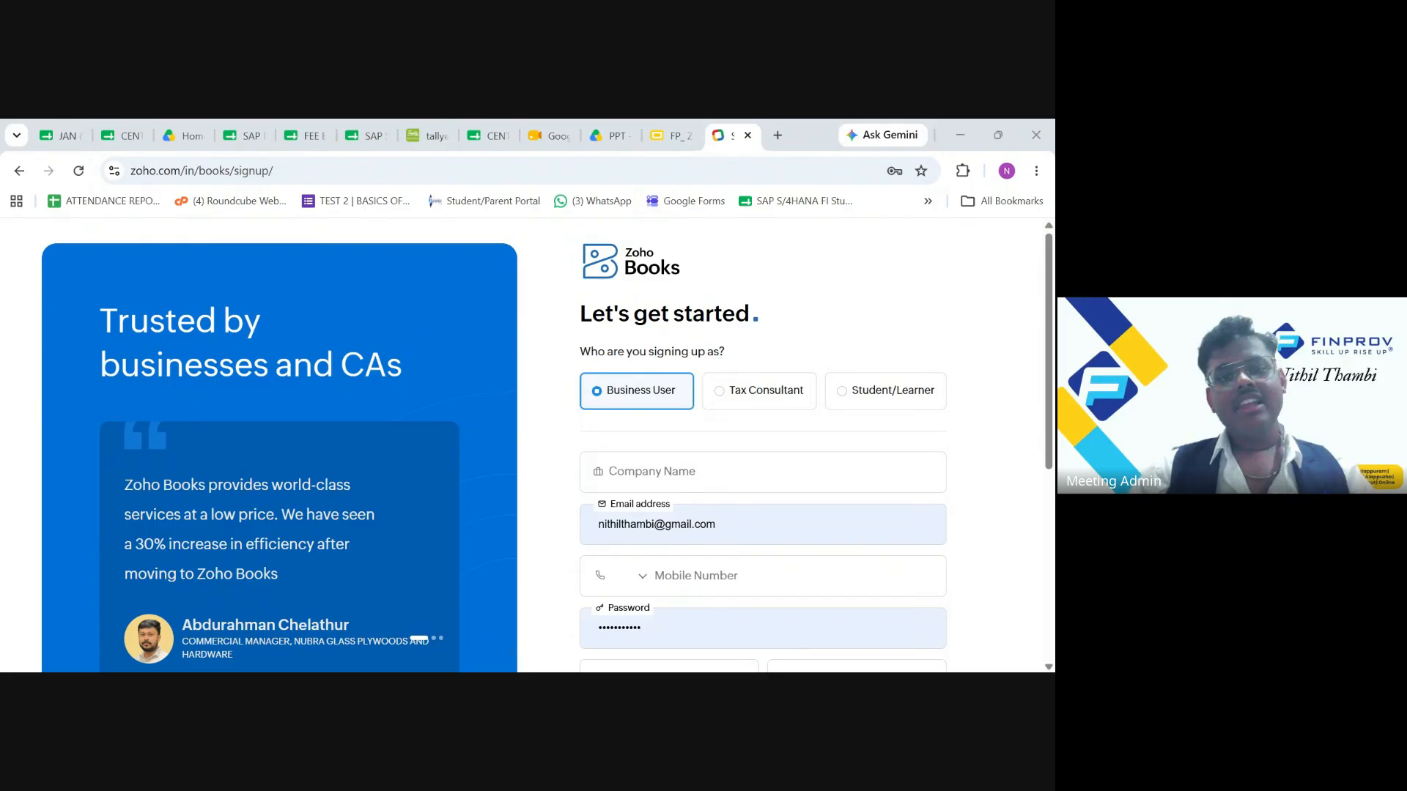
# - Review the Zoho Books sign-up form from the company name field down to the terms agreement, account creation and alternative sign-up options
pyautogui.scroll(-1, 614, 324)
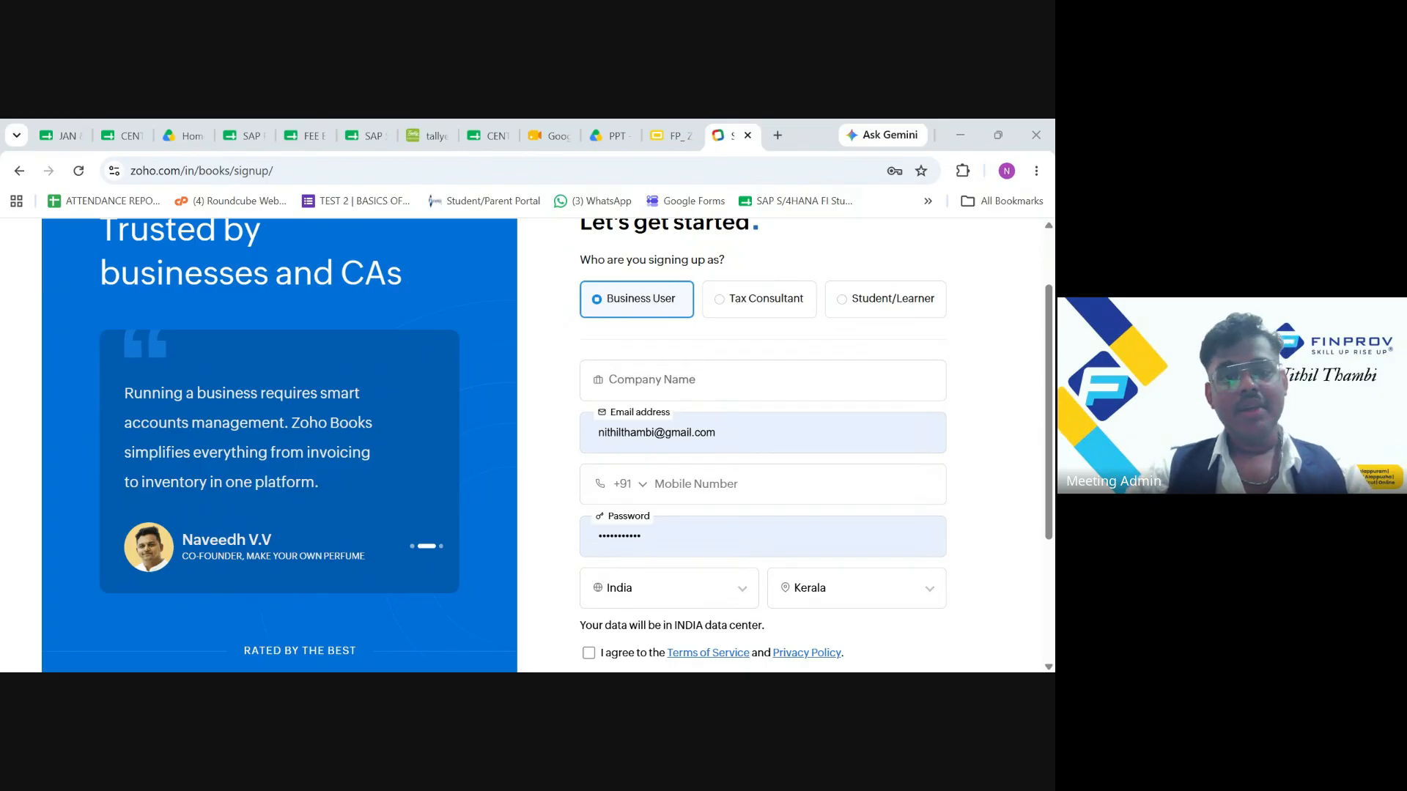
pyautogui.click(763, 380)
pyautogui.hotkey('alt', 'Tab')
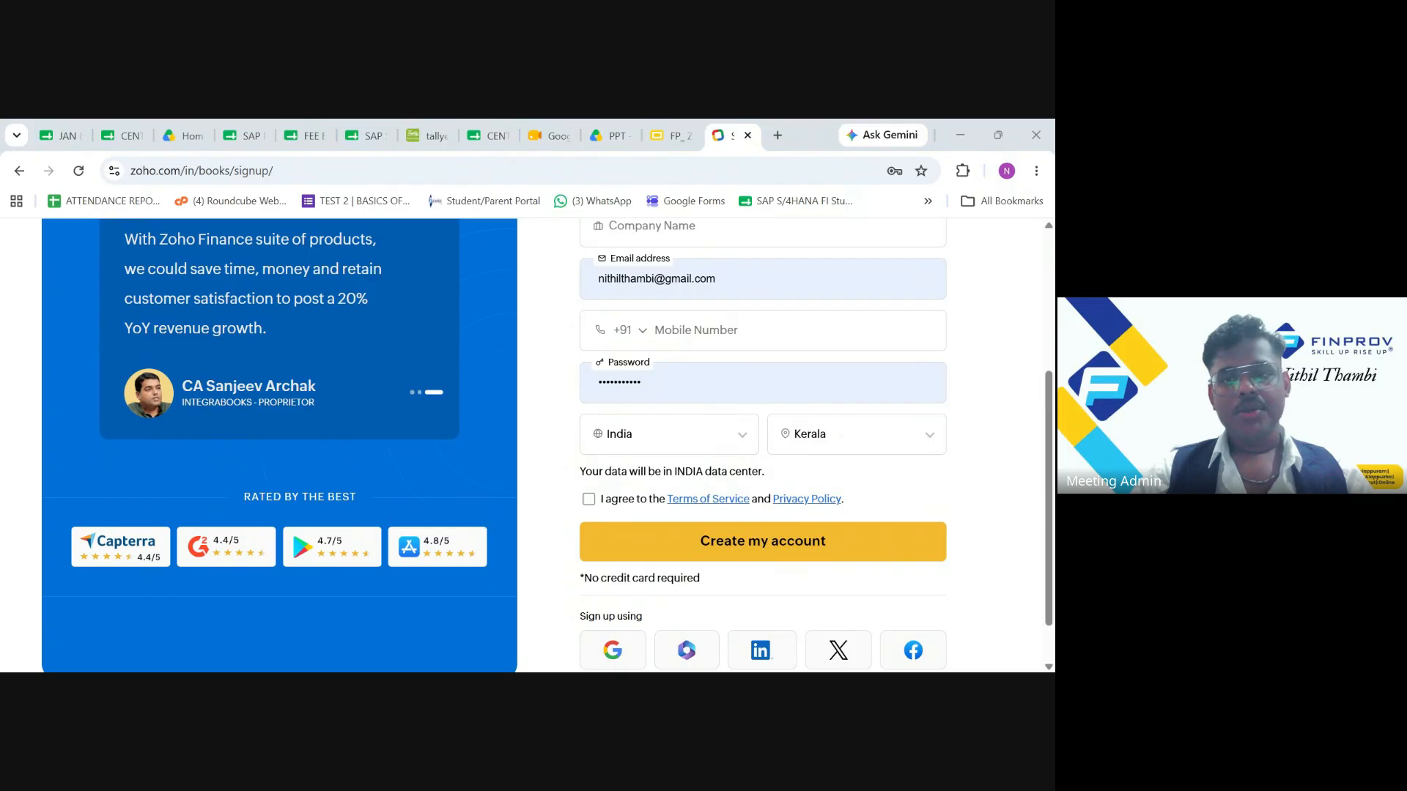
pyautogui.scroll(-1, 572, 455)
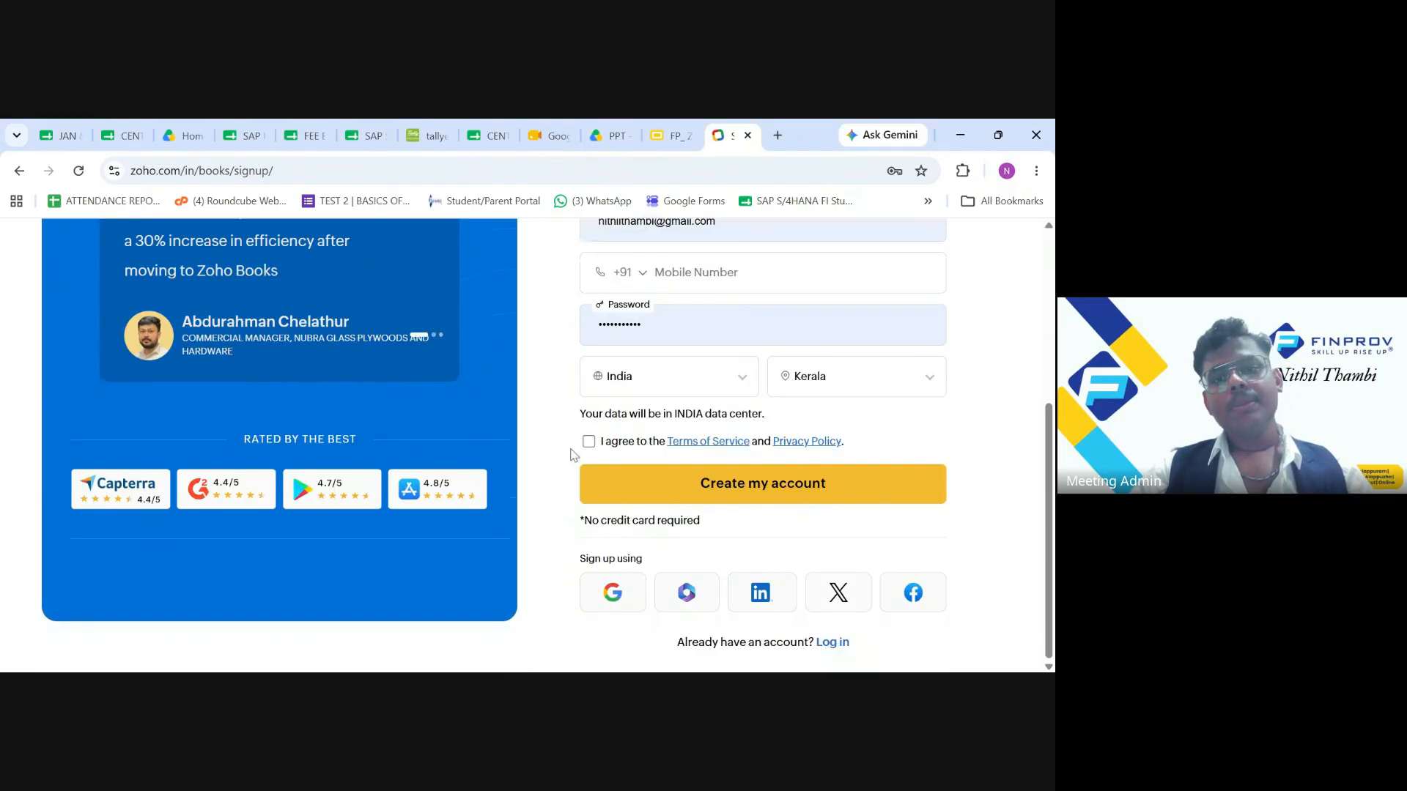
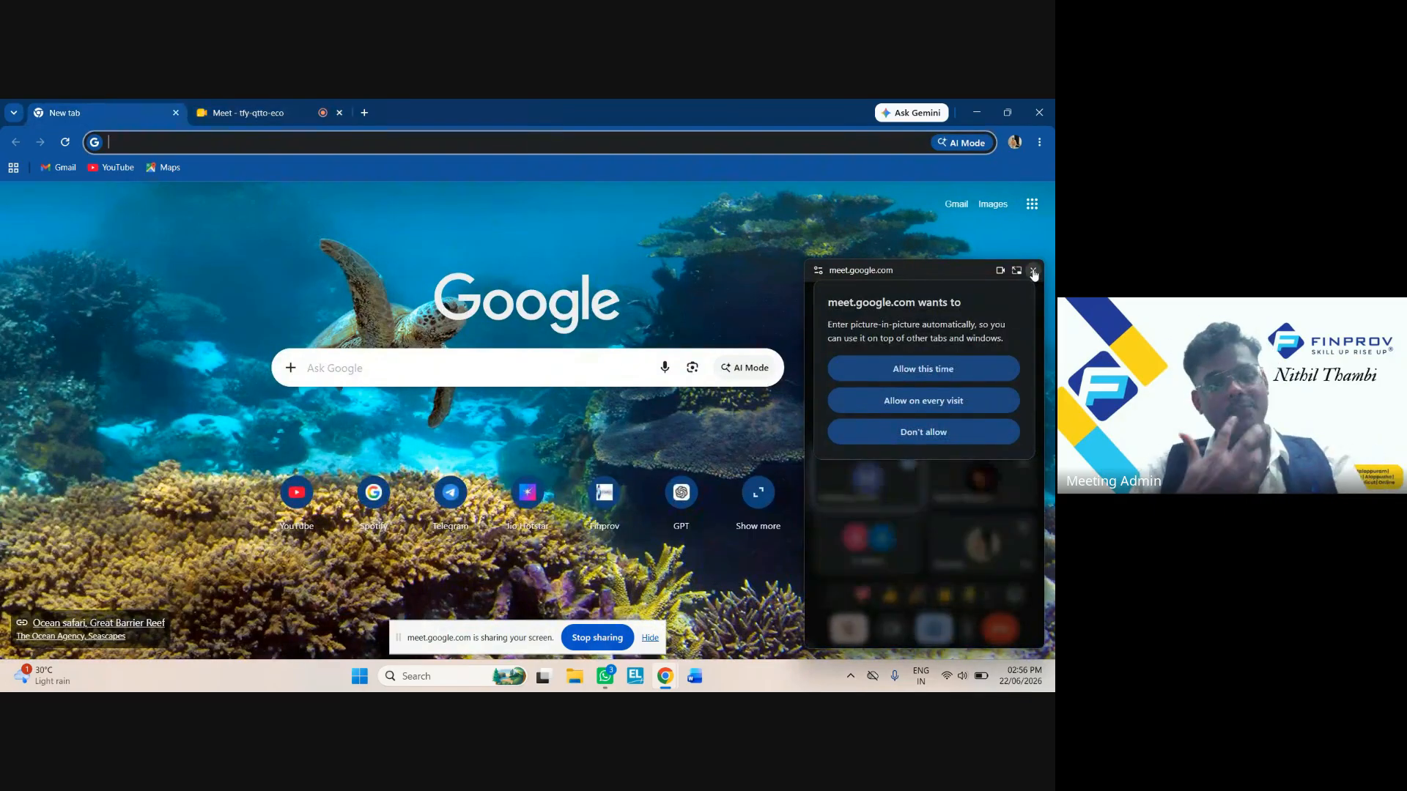
# - Dismiss the picture-in-picture permission request and search Google for "zoho books"
pyautogui.click(1033, 270)
pyautogui.click(518, 370)
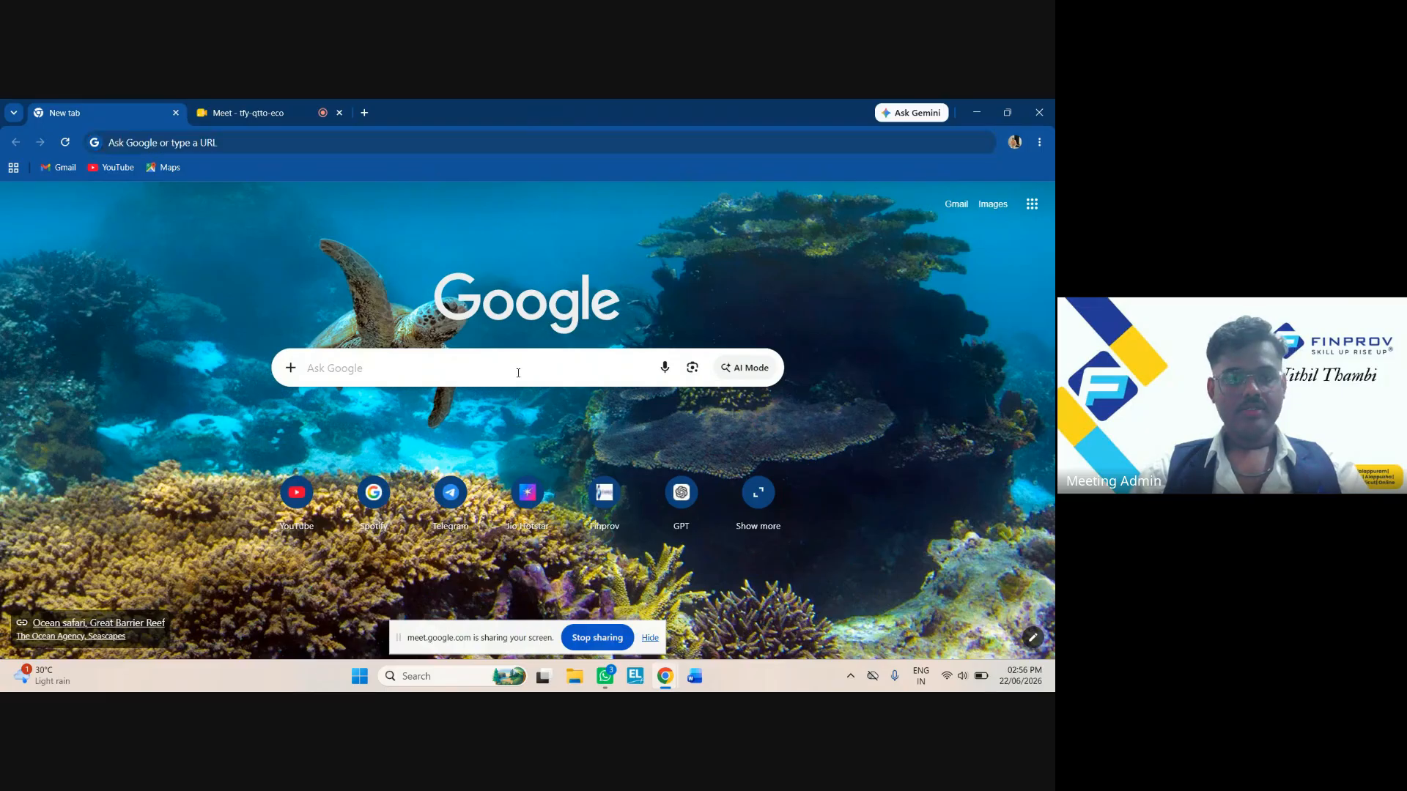
pyautogui.write('zoh')
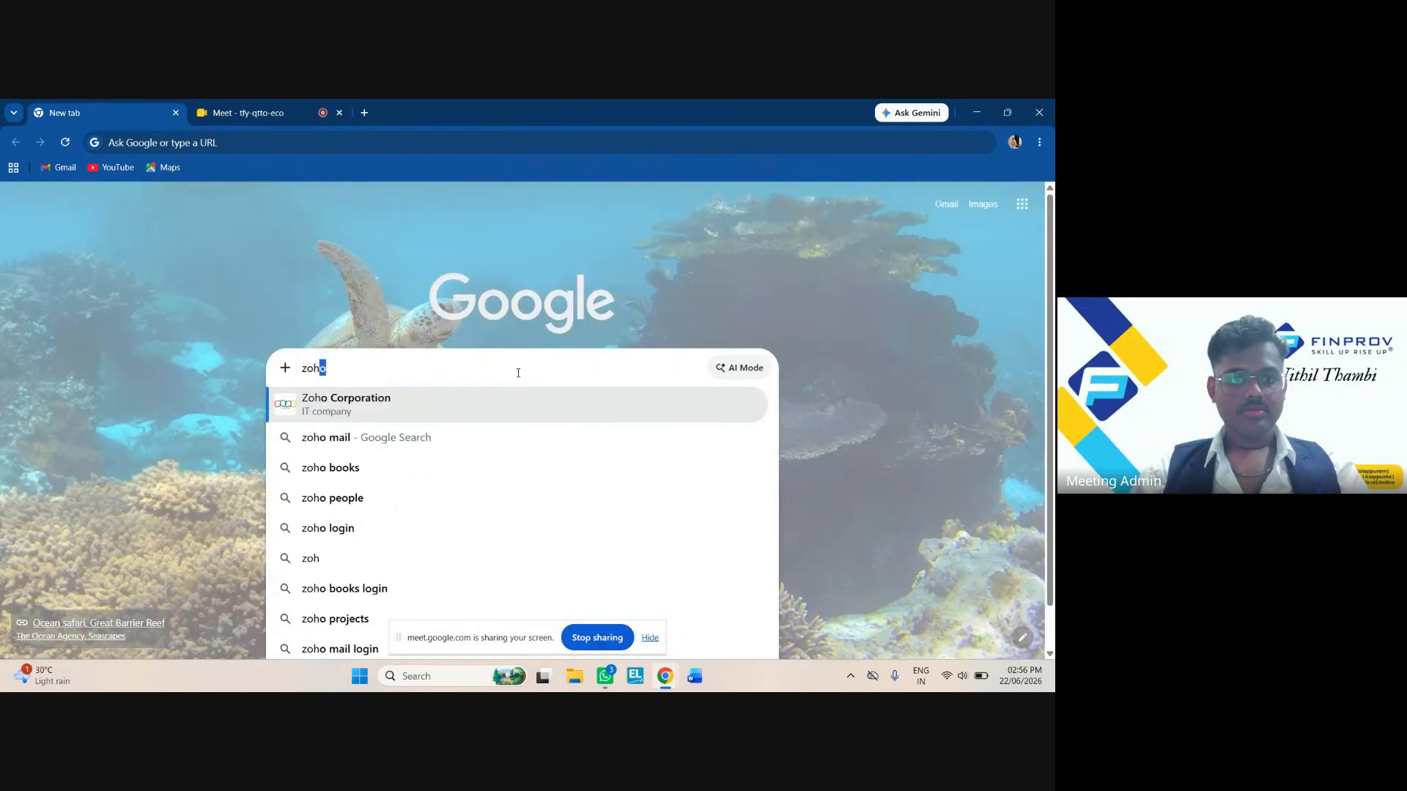
pyautogui.write('o b')
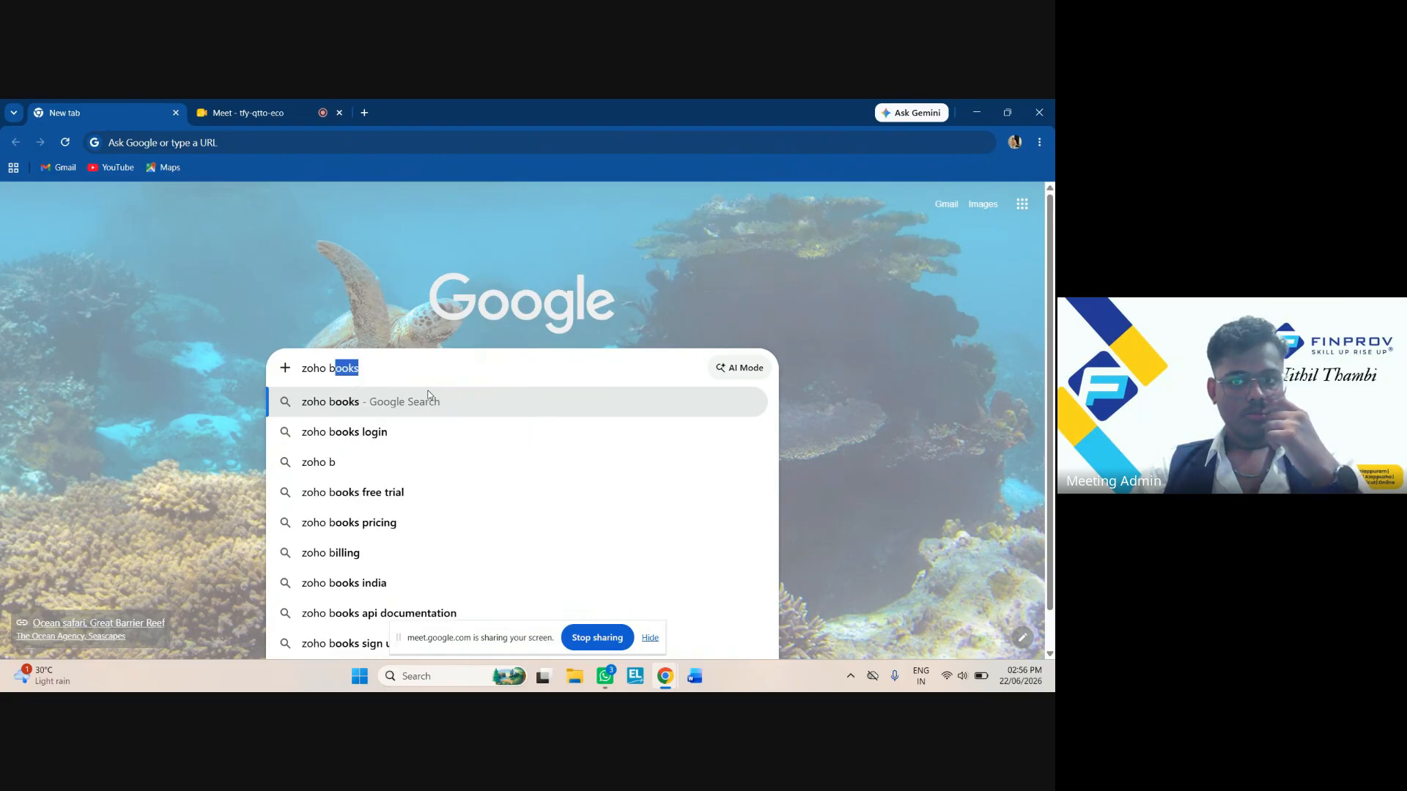
pyautogui.click(352, 396)
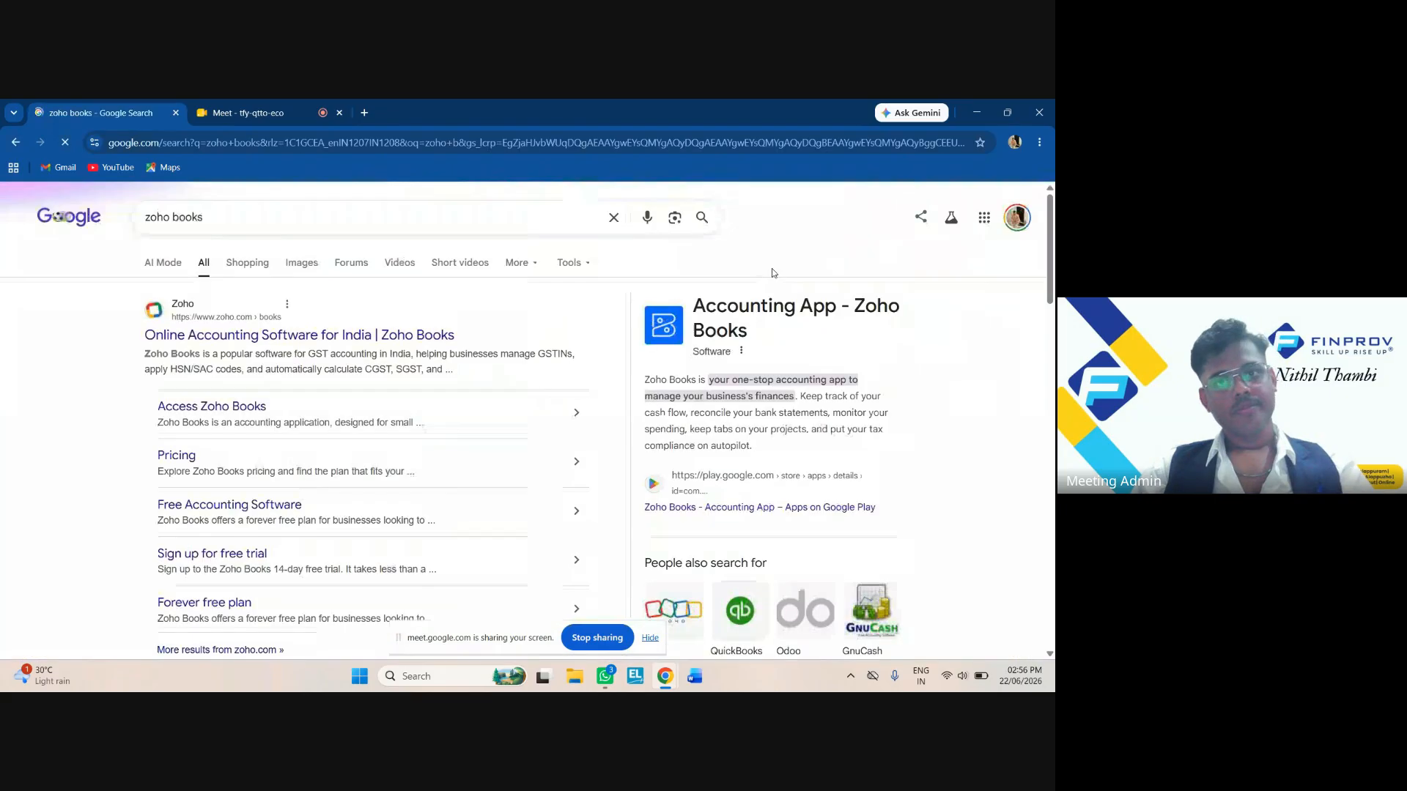
# - Open the Zoho Books India website from the first search result and go to its Sign Up Now page
pyautogui.click(377, 341)
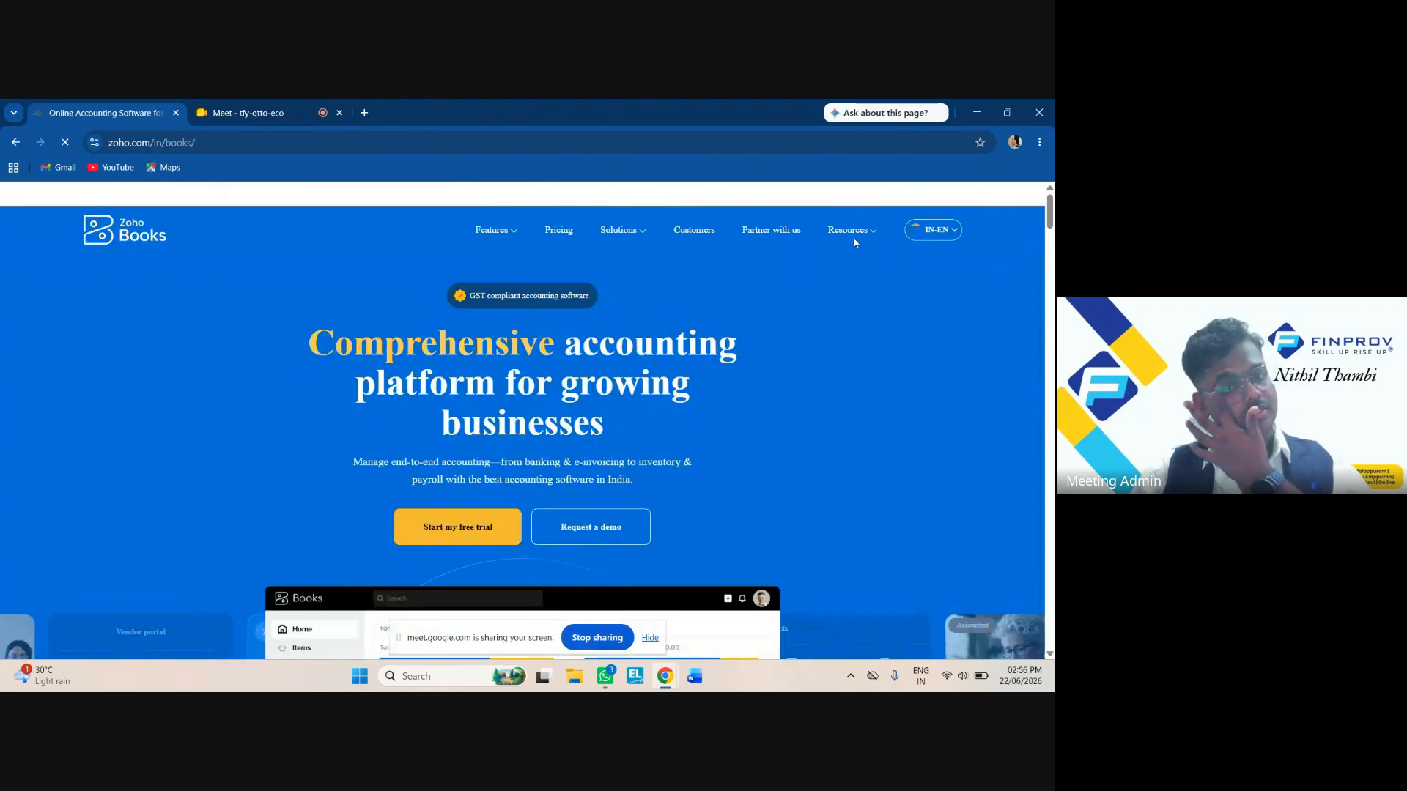
pyautogui.moveTo(855, 239)
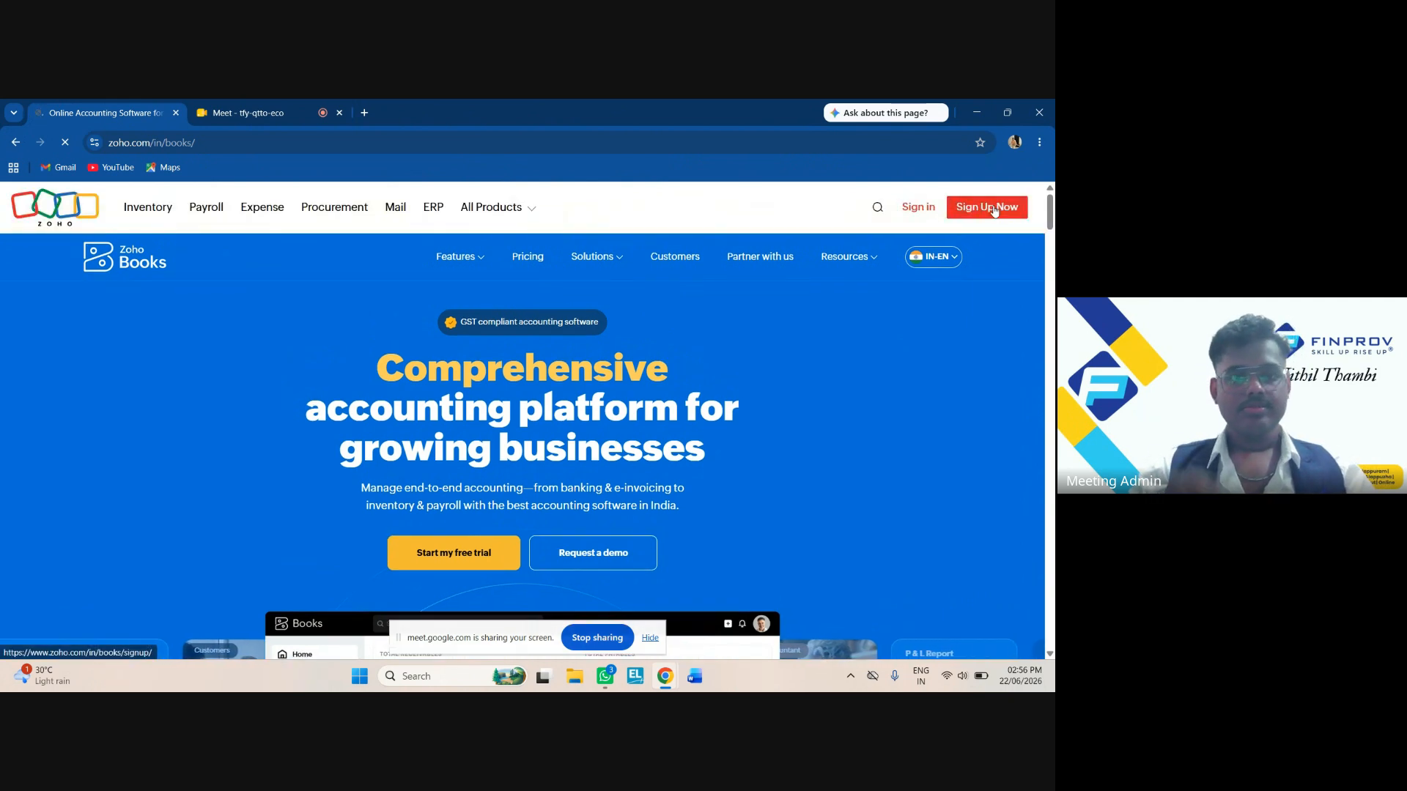
pyautogui.click(1015, 211)
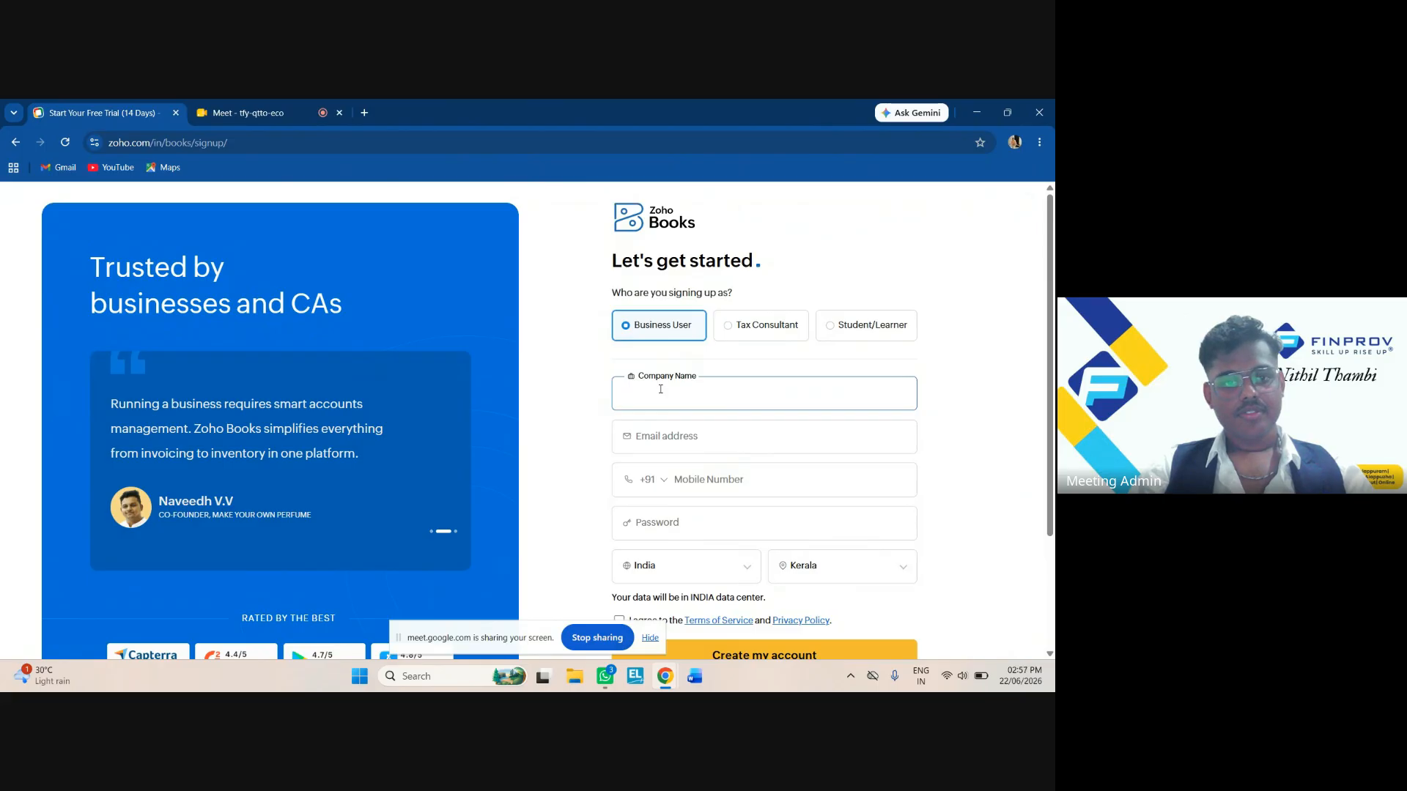
# - Switch to the Google Meet call, hide the screen-sharing notice, and briefly unmute the microphone before muting it again
pyautogui.click(253, 112)
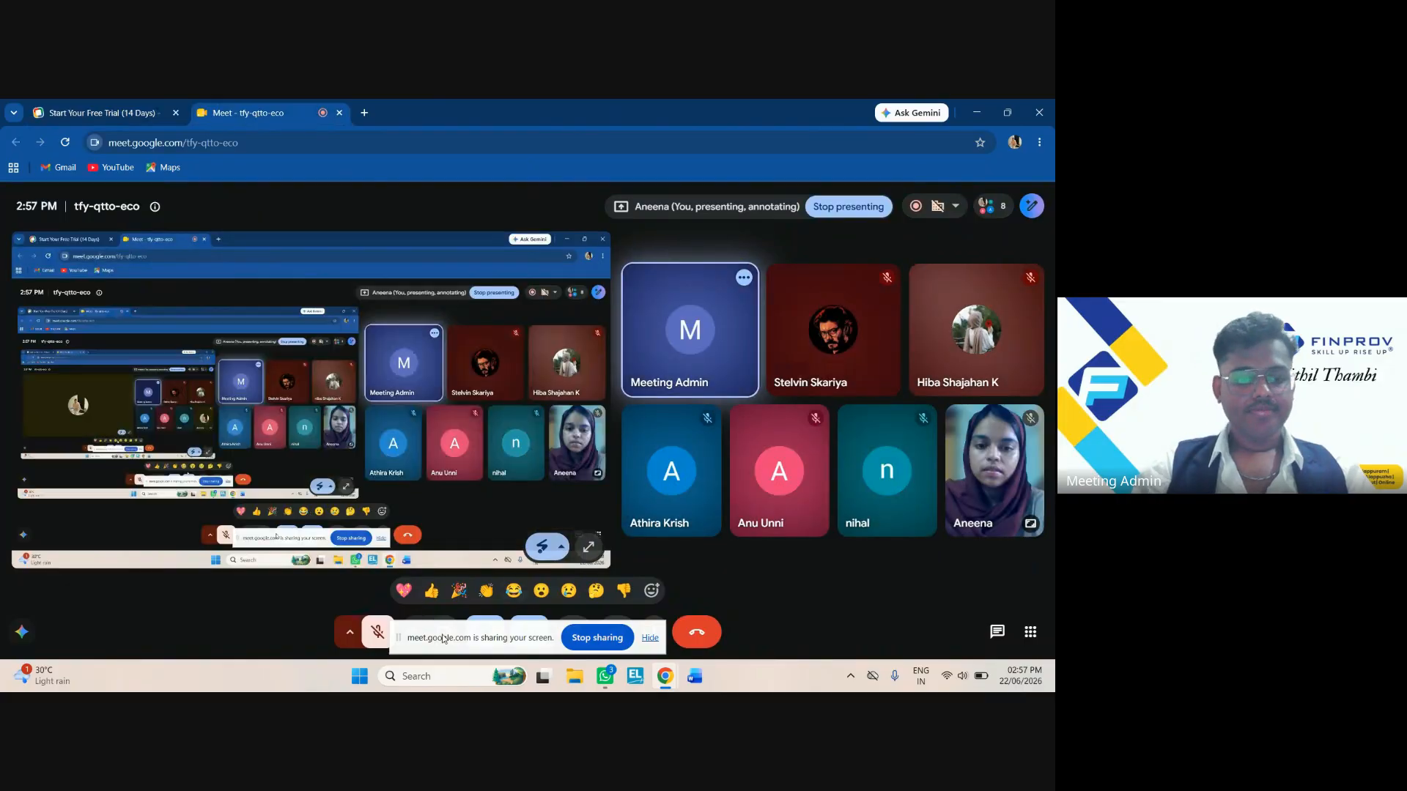
pyautogui.click(655, 642)
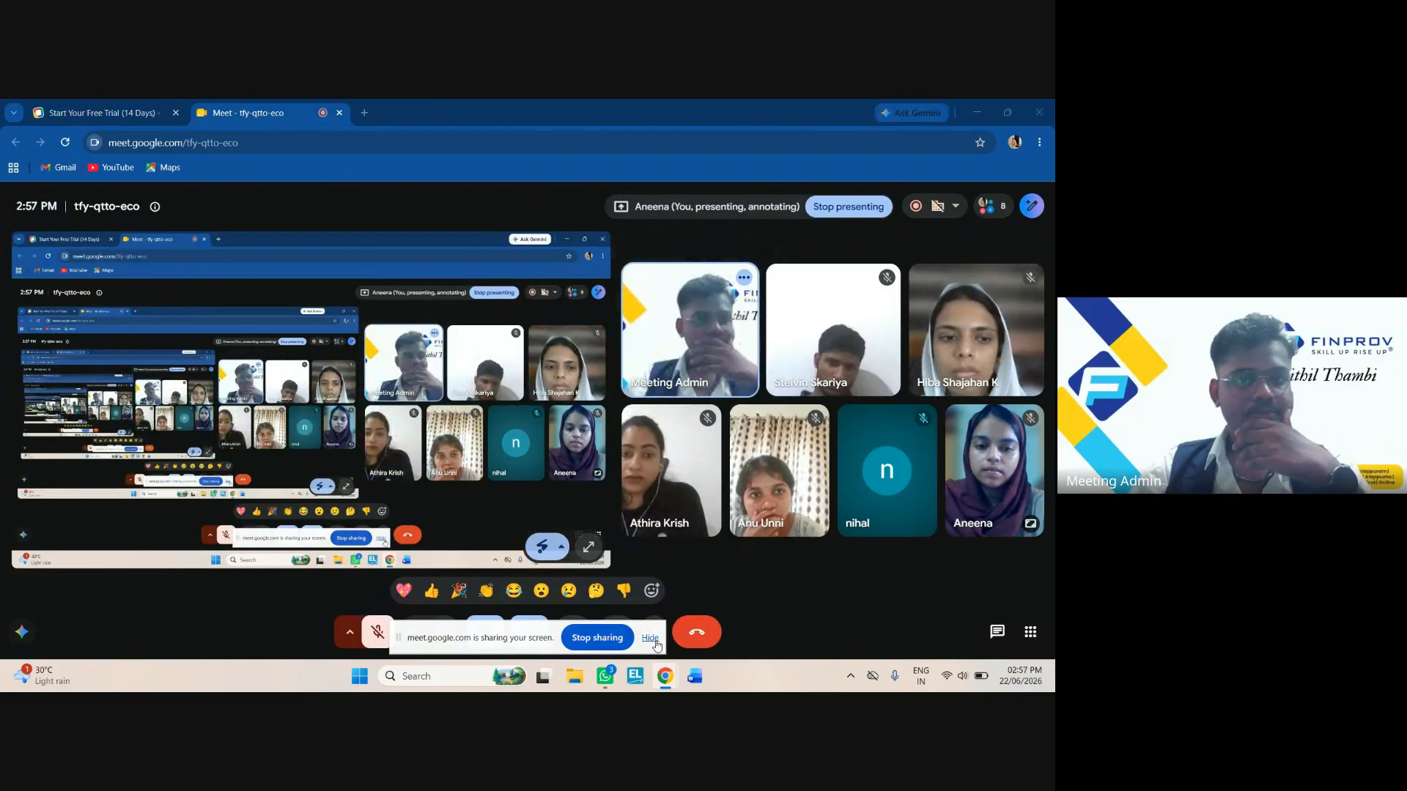
pyautogui.click(386, 640)
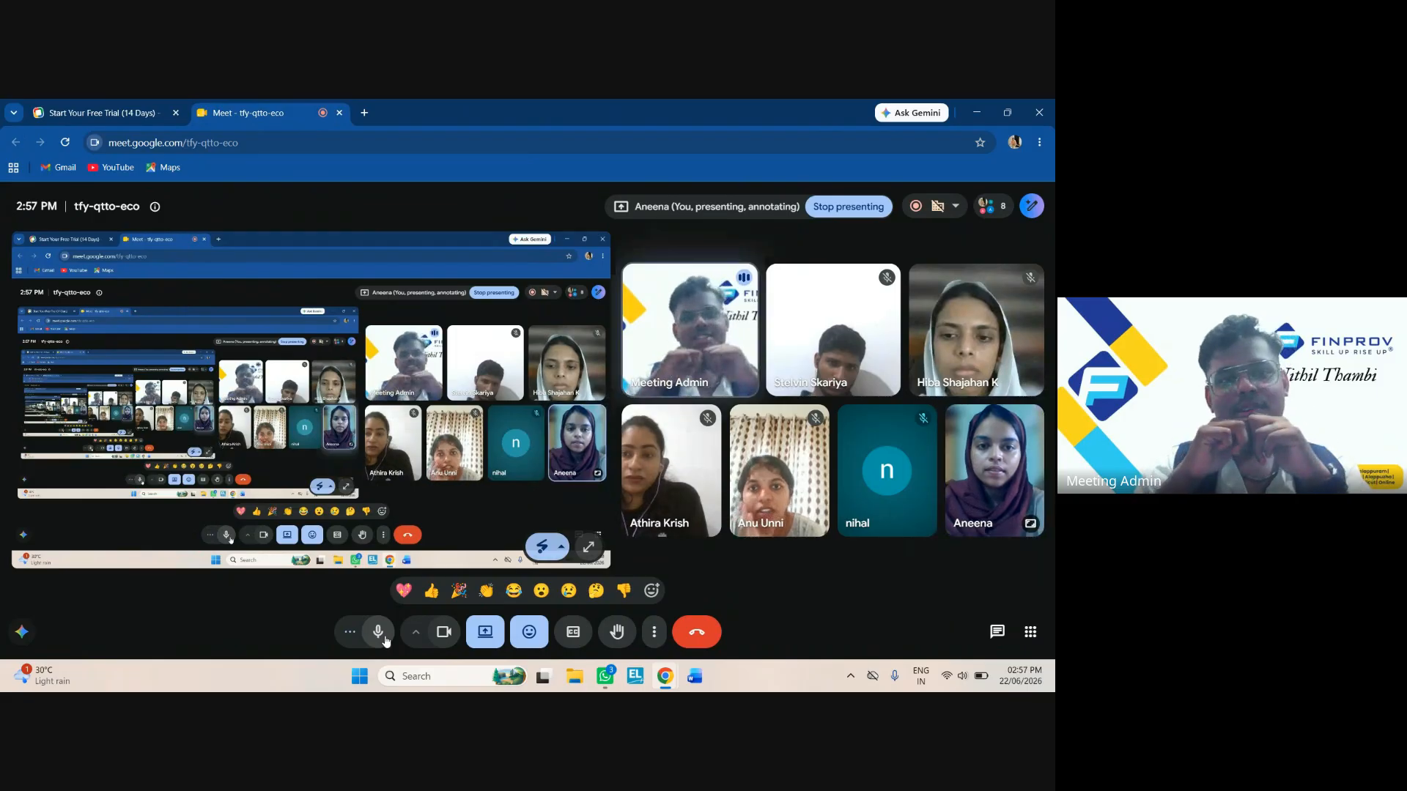
pyautogui.click(378, 632)
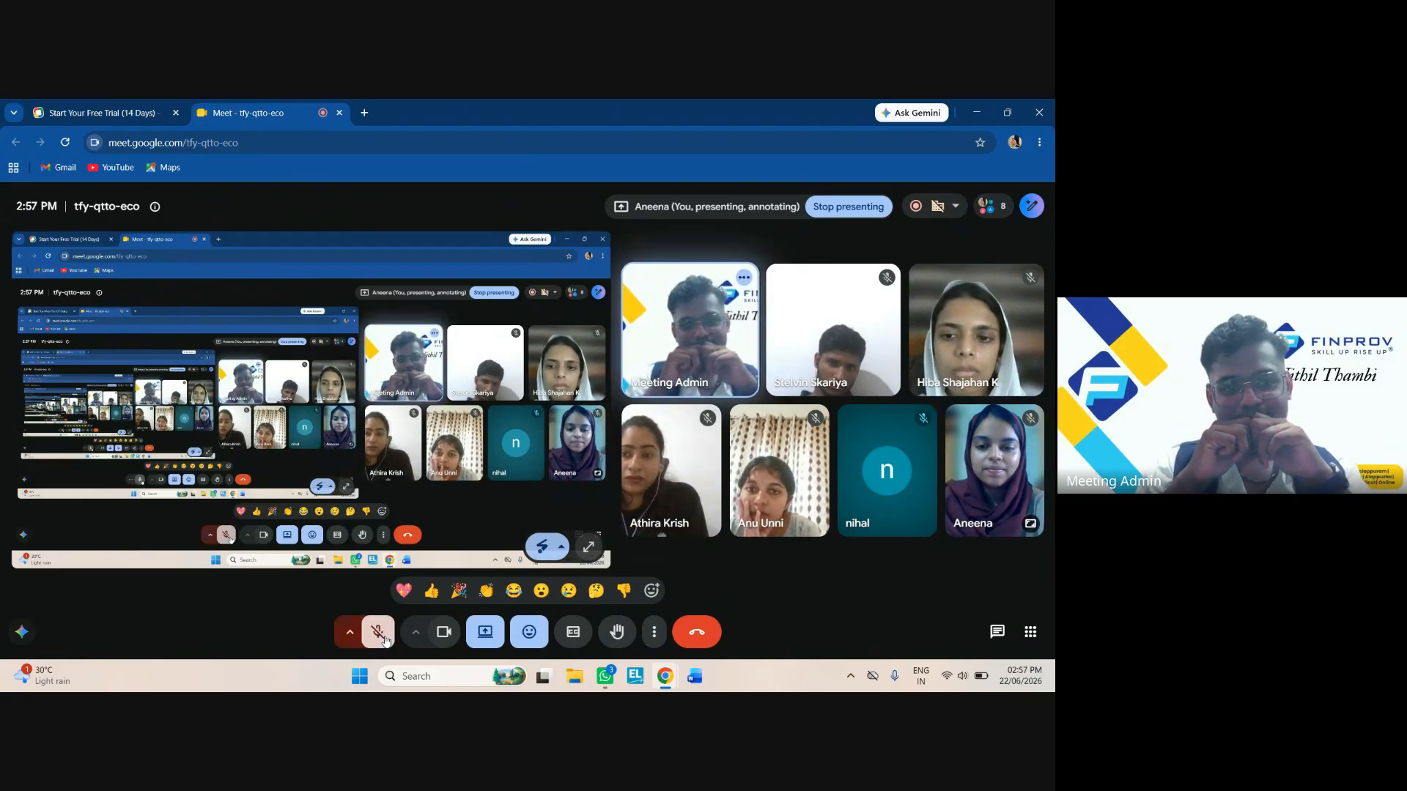
# - Return to the Zoho Books sign-up form and fill in the company name and the account holder's email address
pyautogui.click(81, 110)
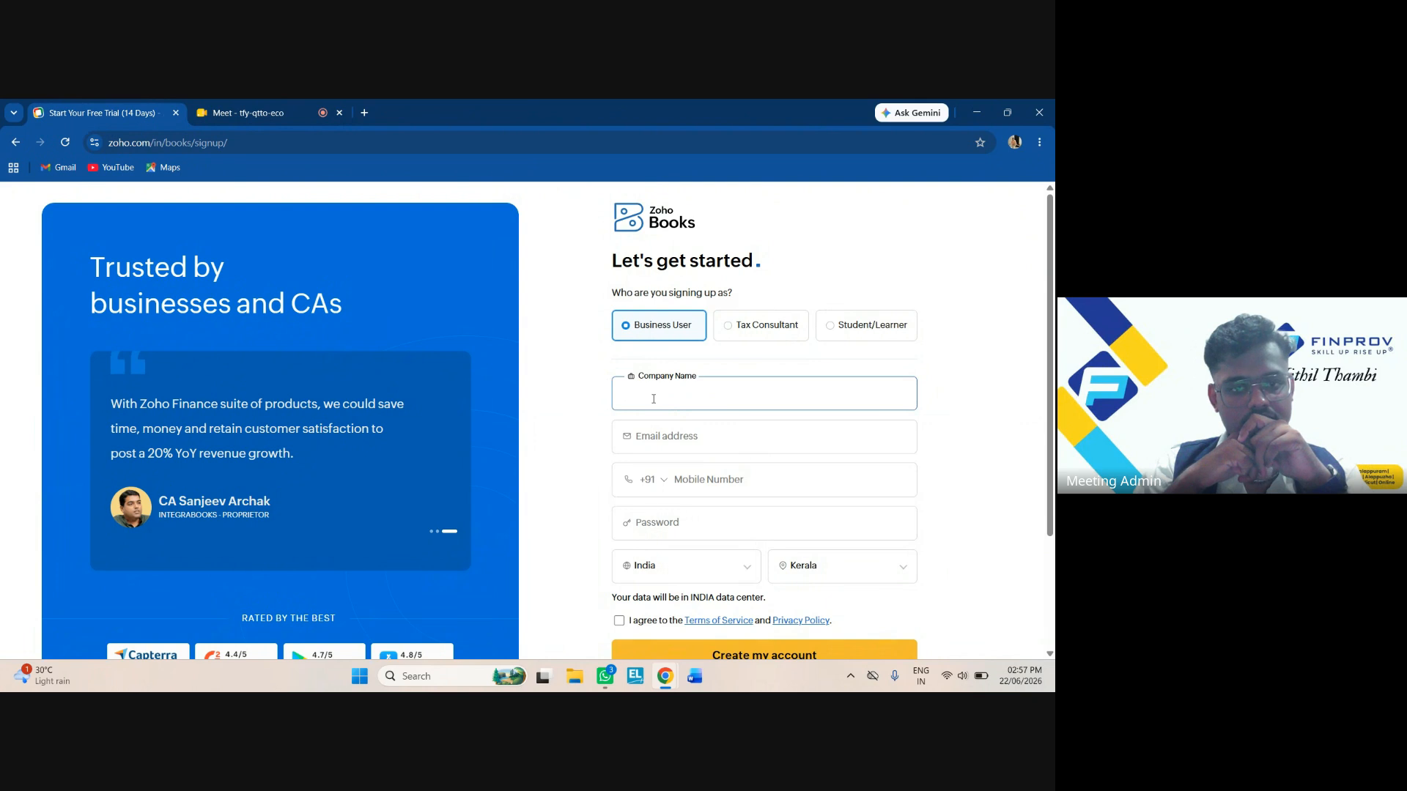
pyautogui.write('A')
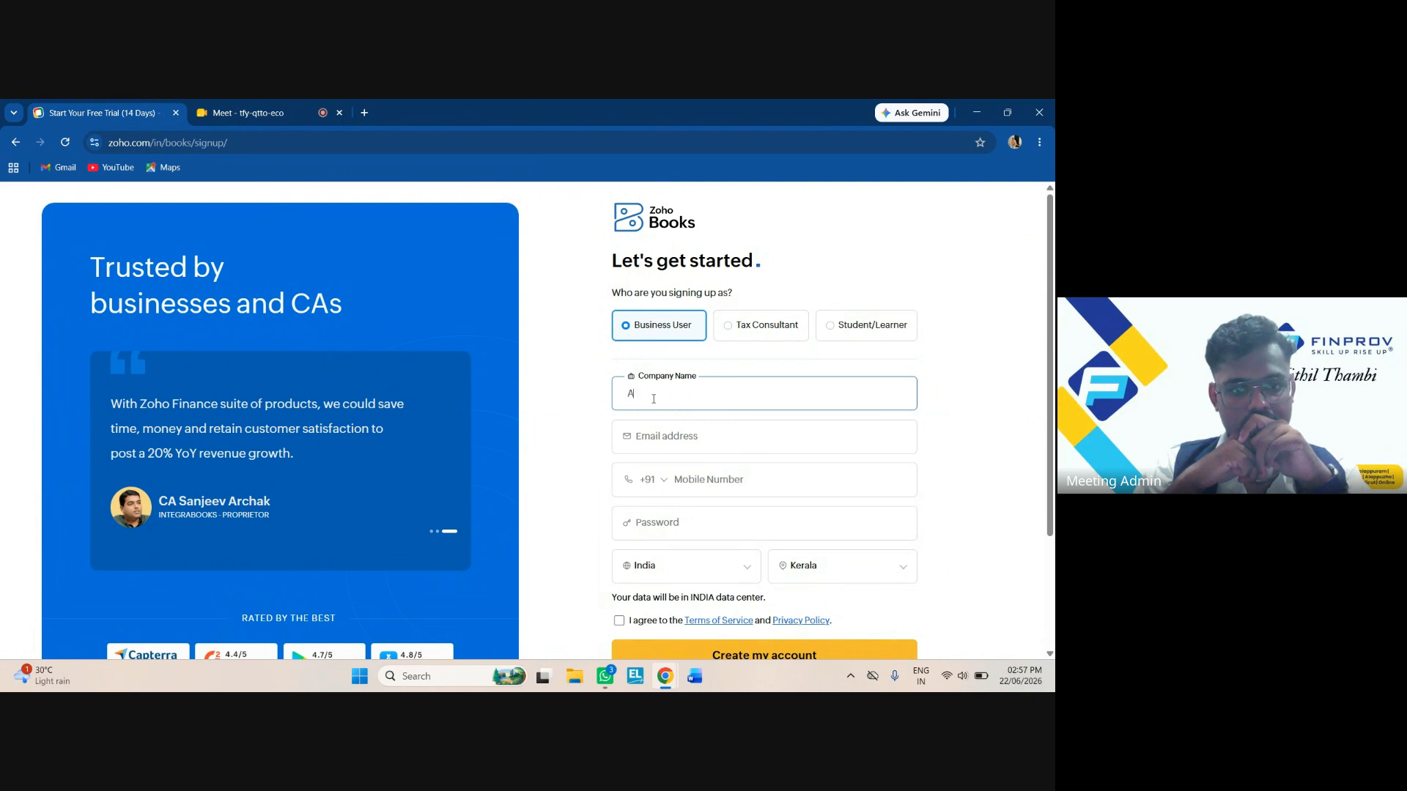
pyautogui.write('neena')
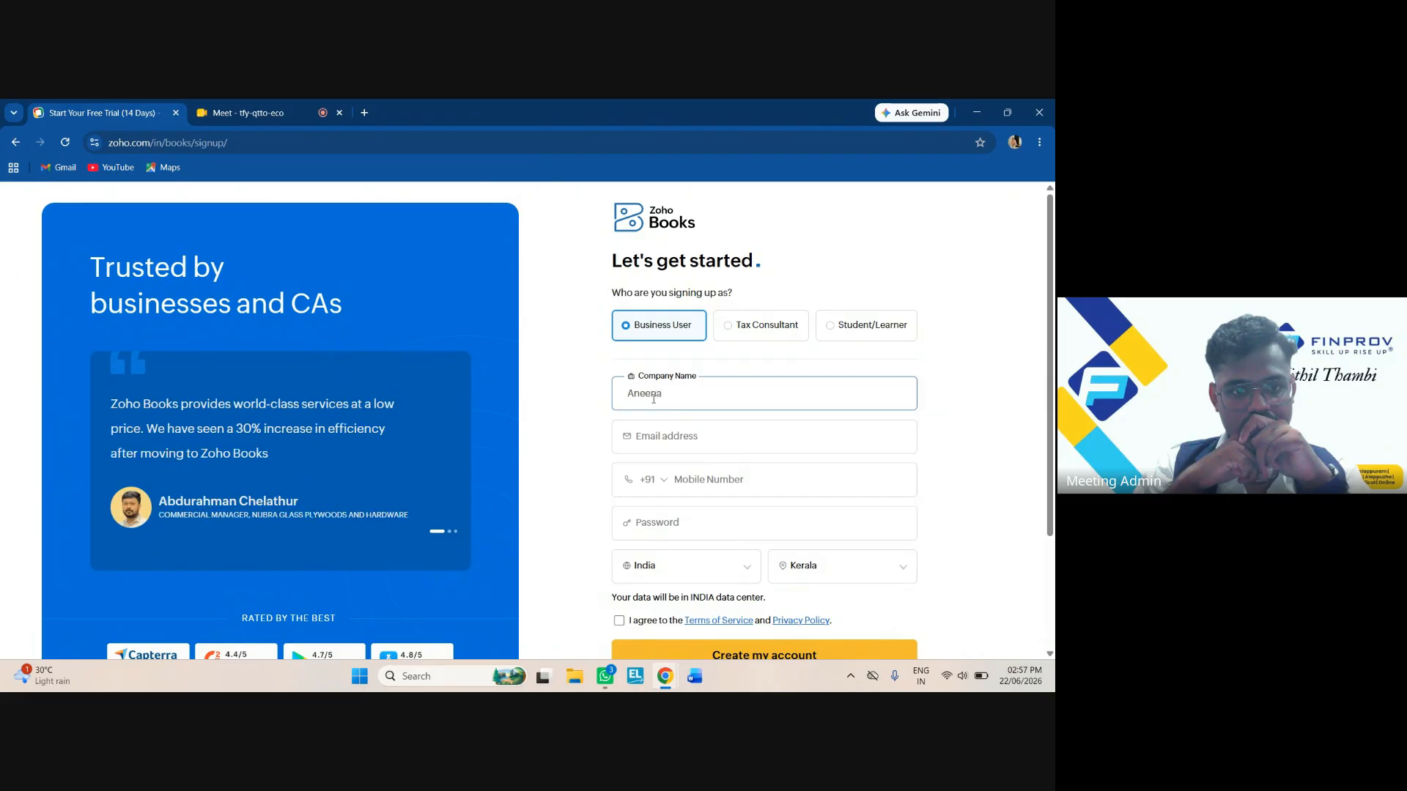
pyautogui.write(' PVT')
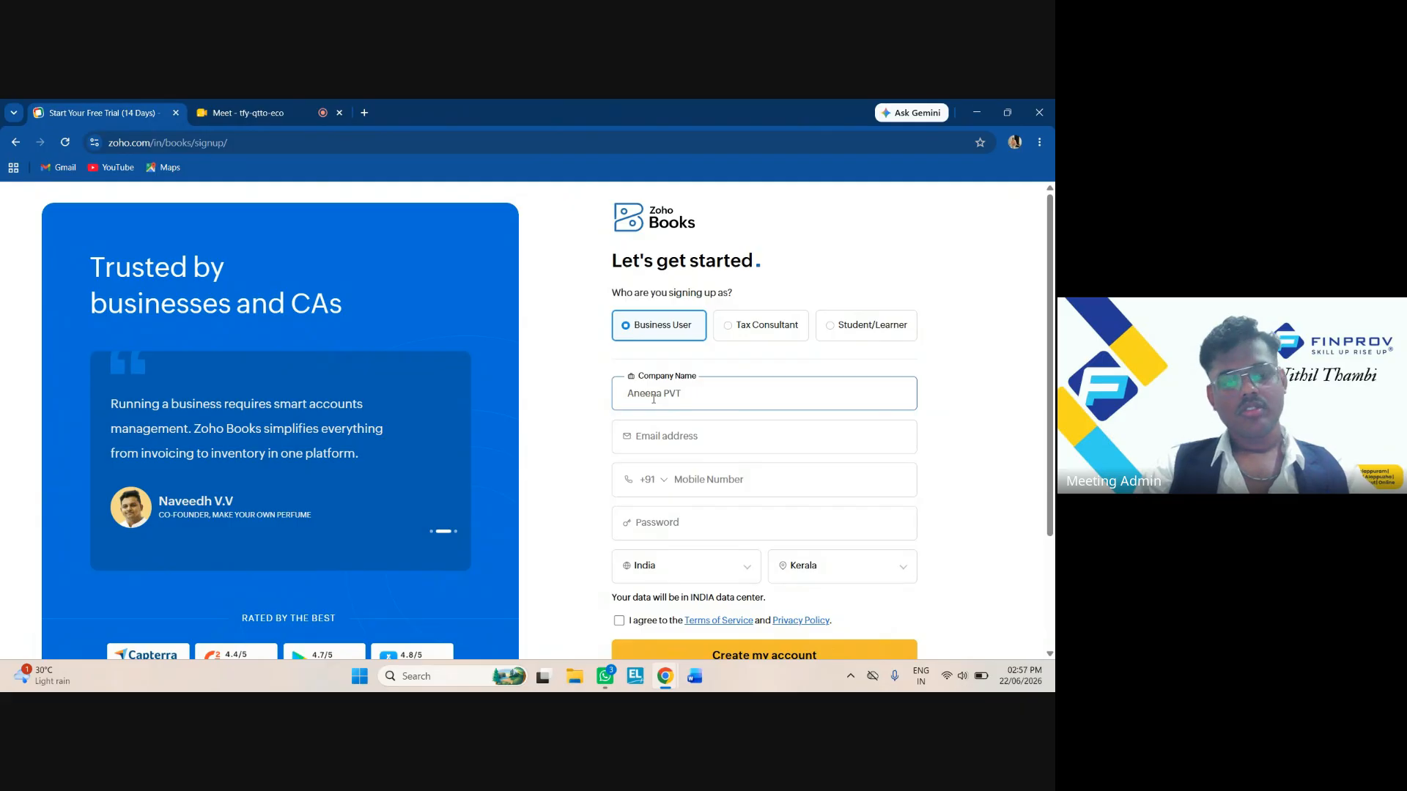
pyautogui.press('Tab')
pyautogui.write('an')
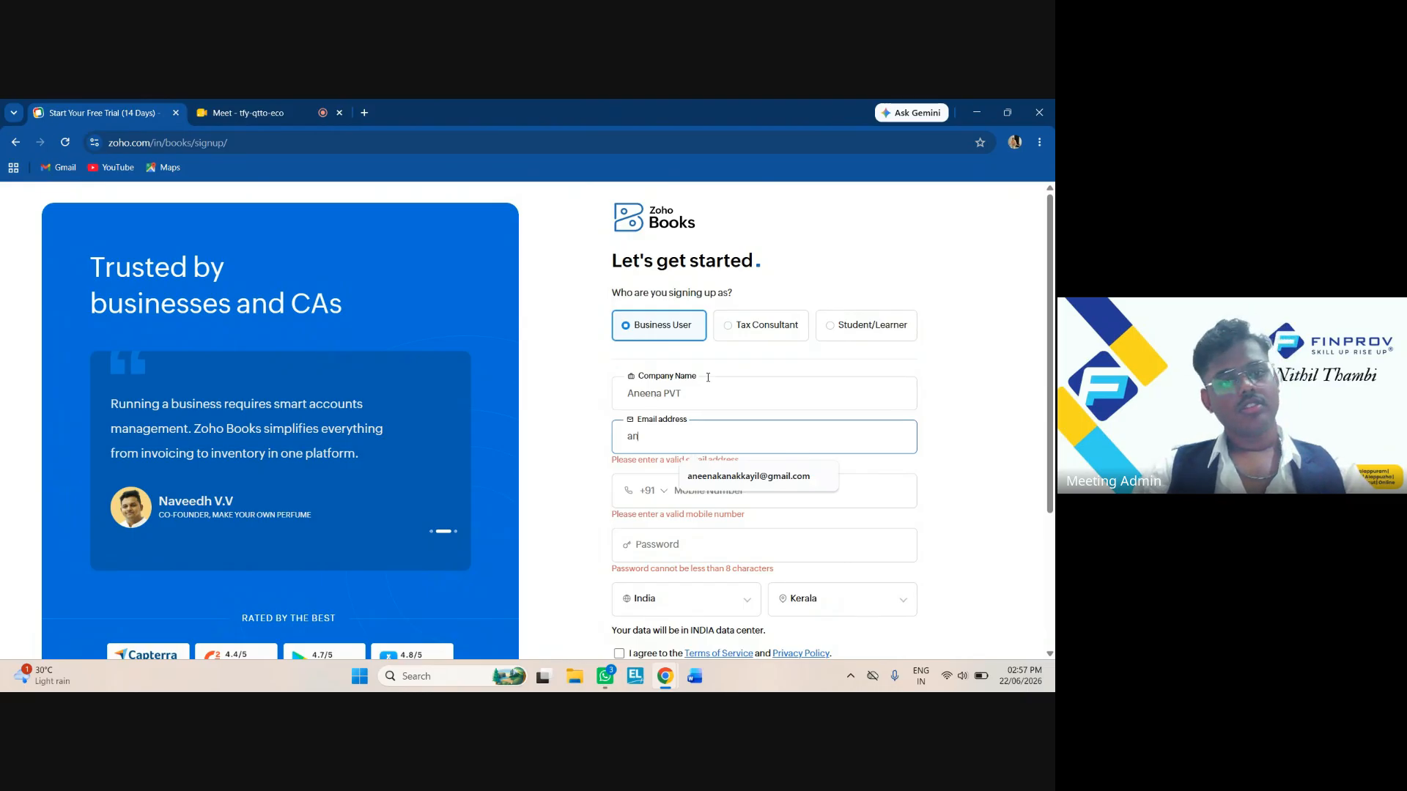
pyautogui.click(710, 487)
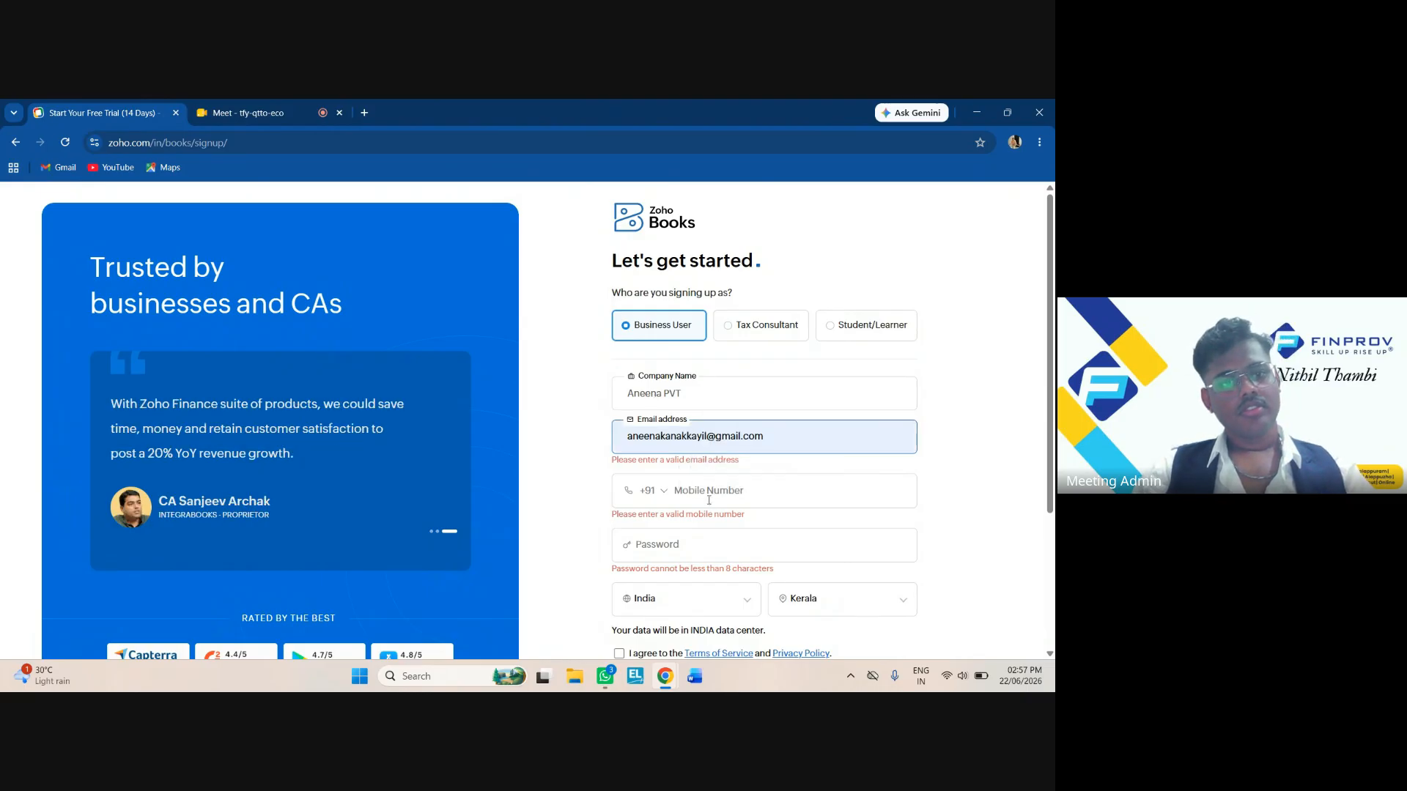
# - Enter the account holder's mobile number in the sign-up form with the +91 country code
pyautogui.click(709, 498)
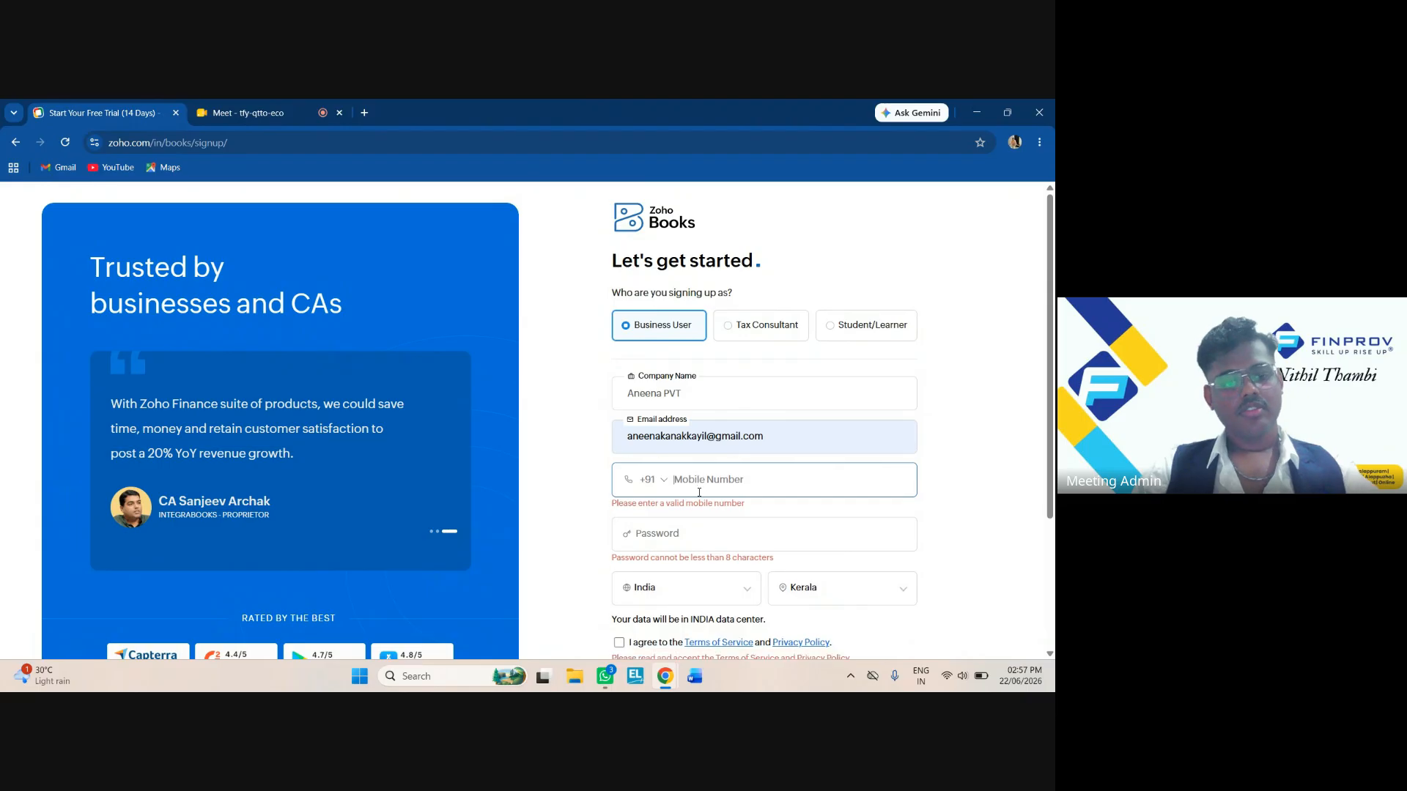
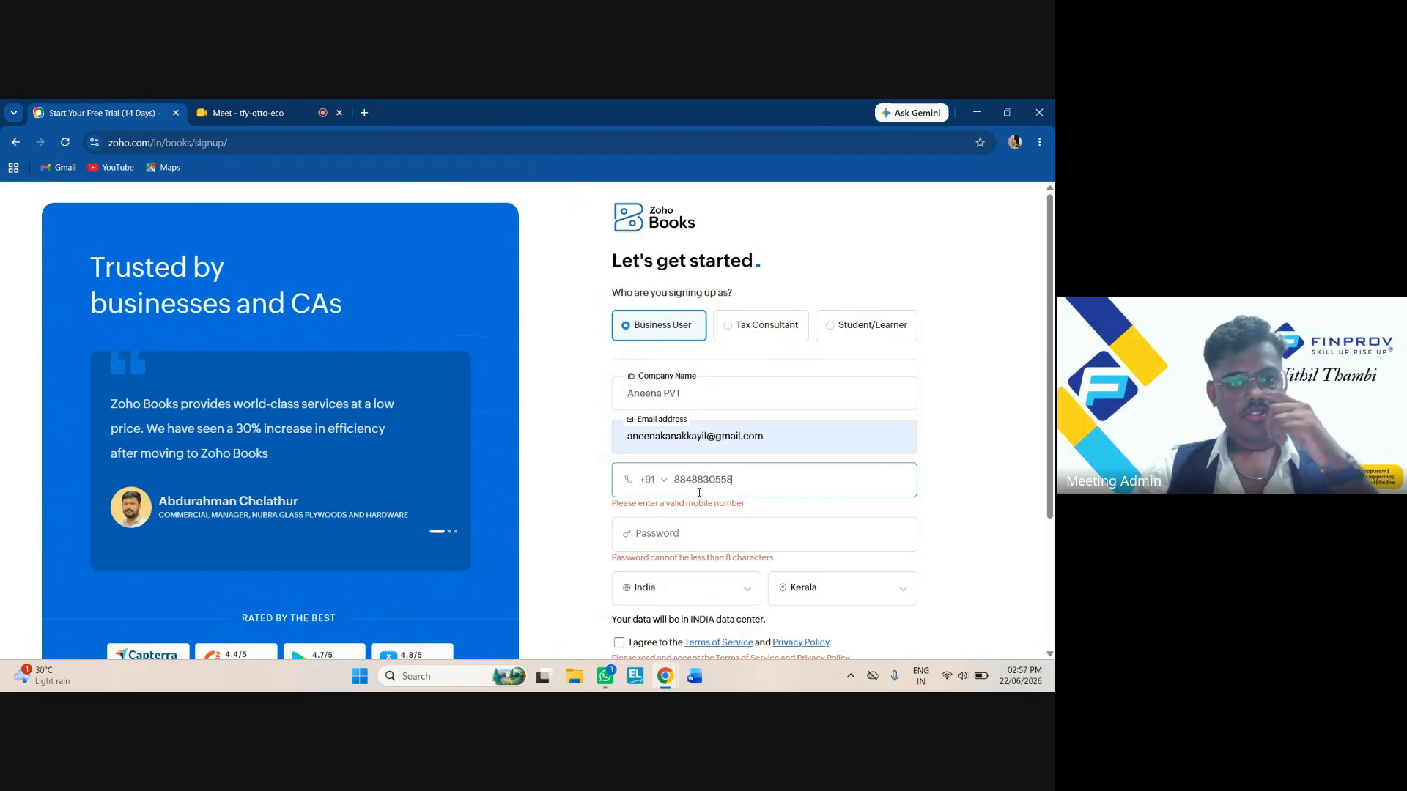
# - Enter the account password of at least eight characters in the sign-up form
pyautogui.press('Tab')
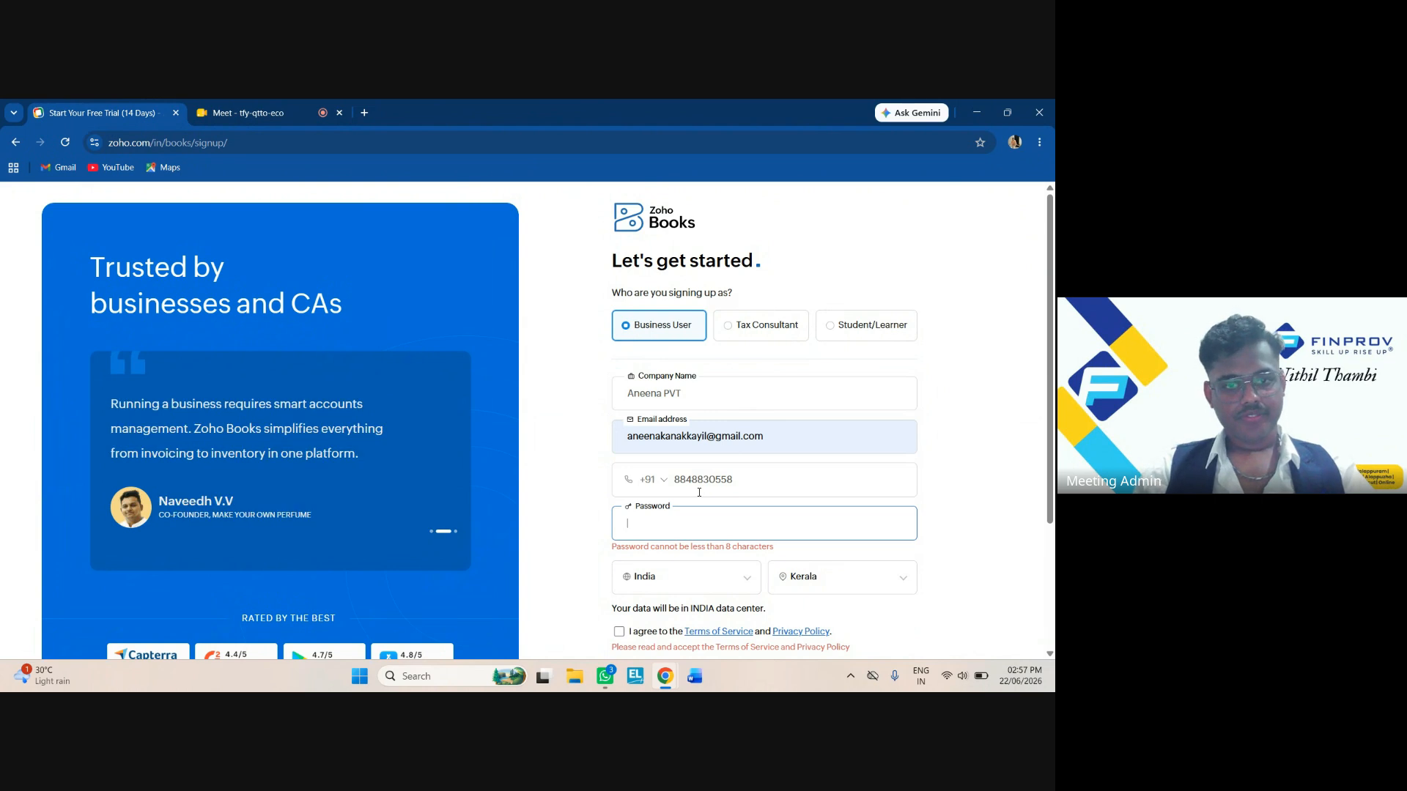
pyautogui.write('A')
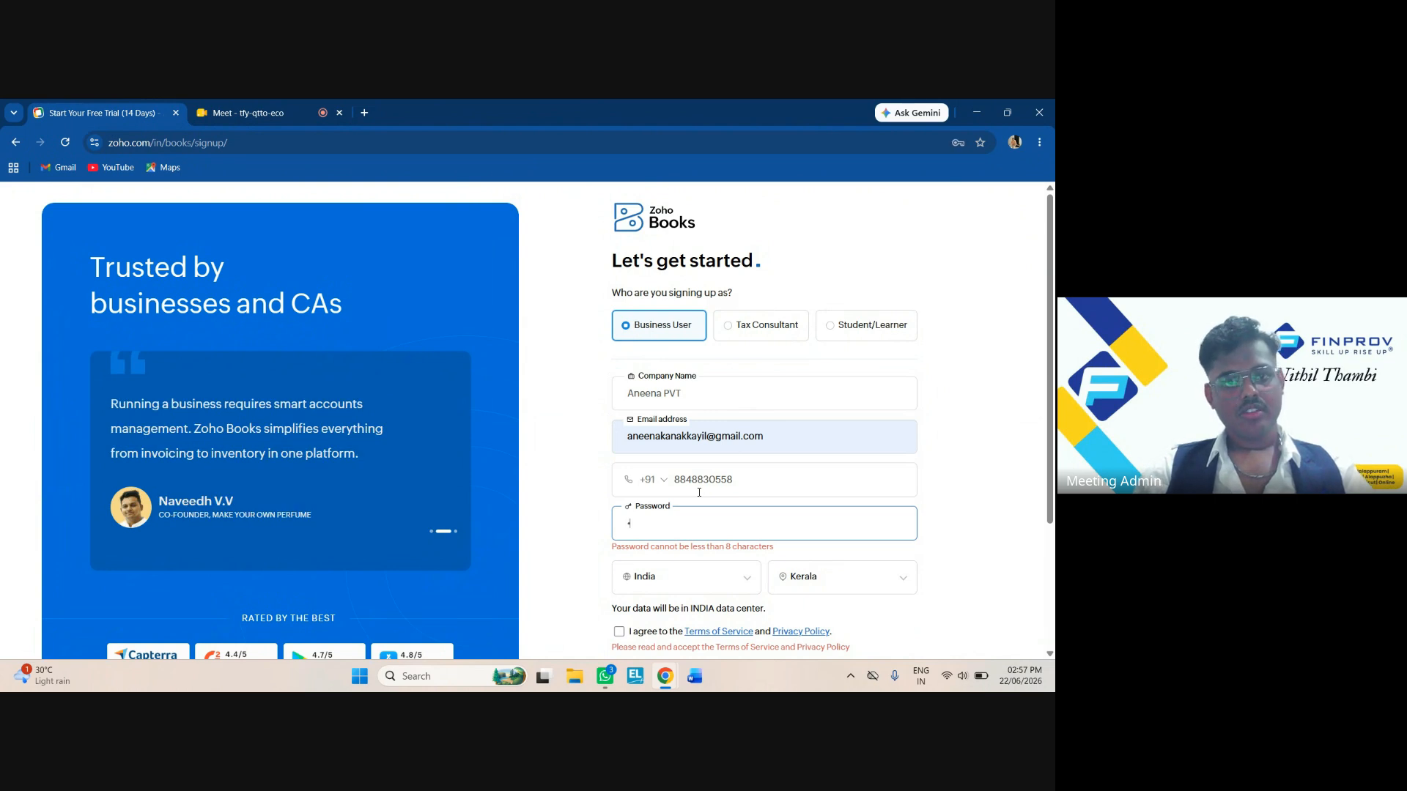
pyautogui.write('n')
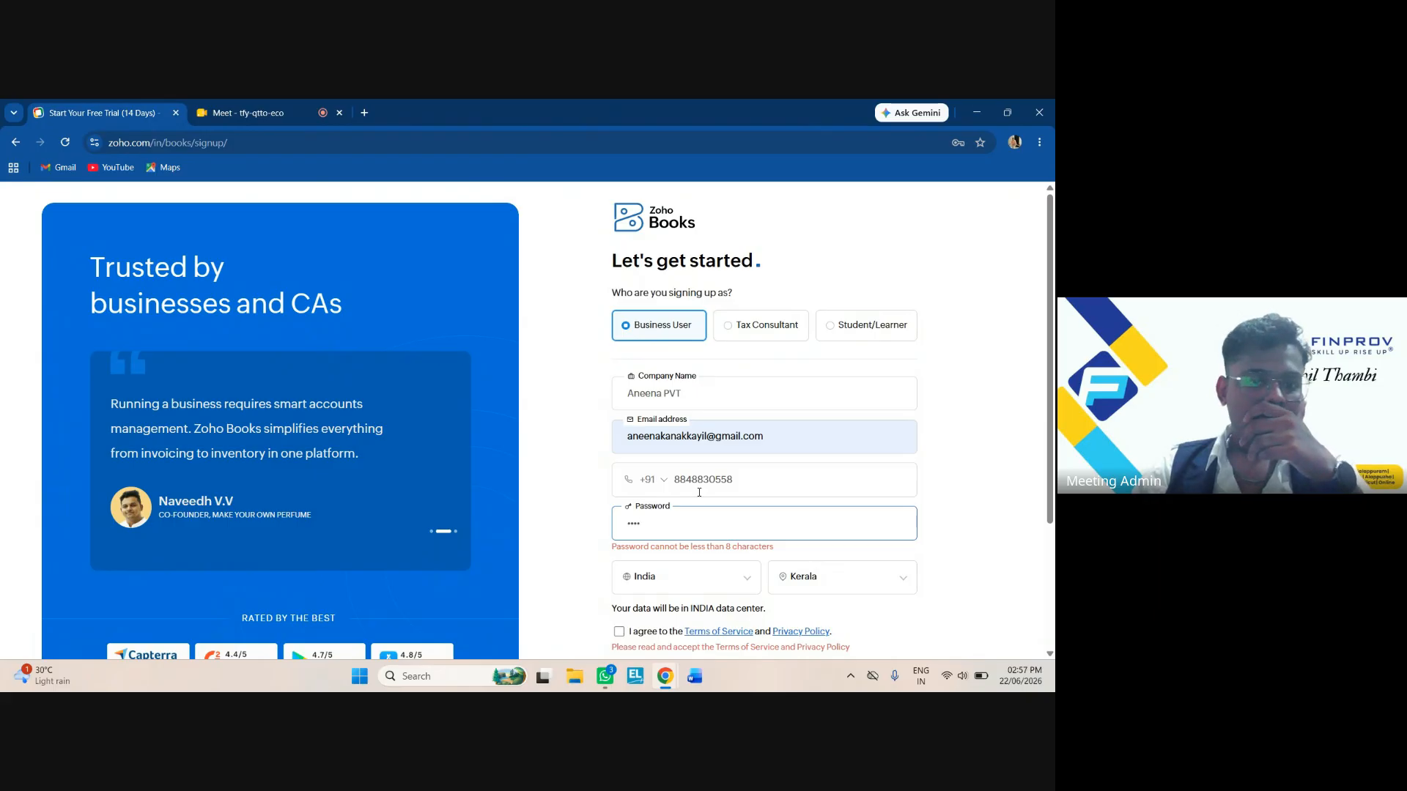
pyautogui.write('•••••••')
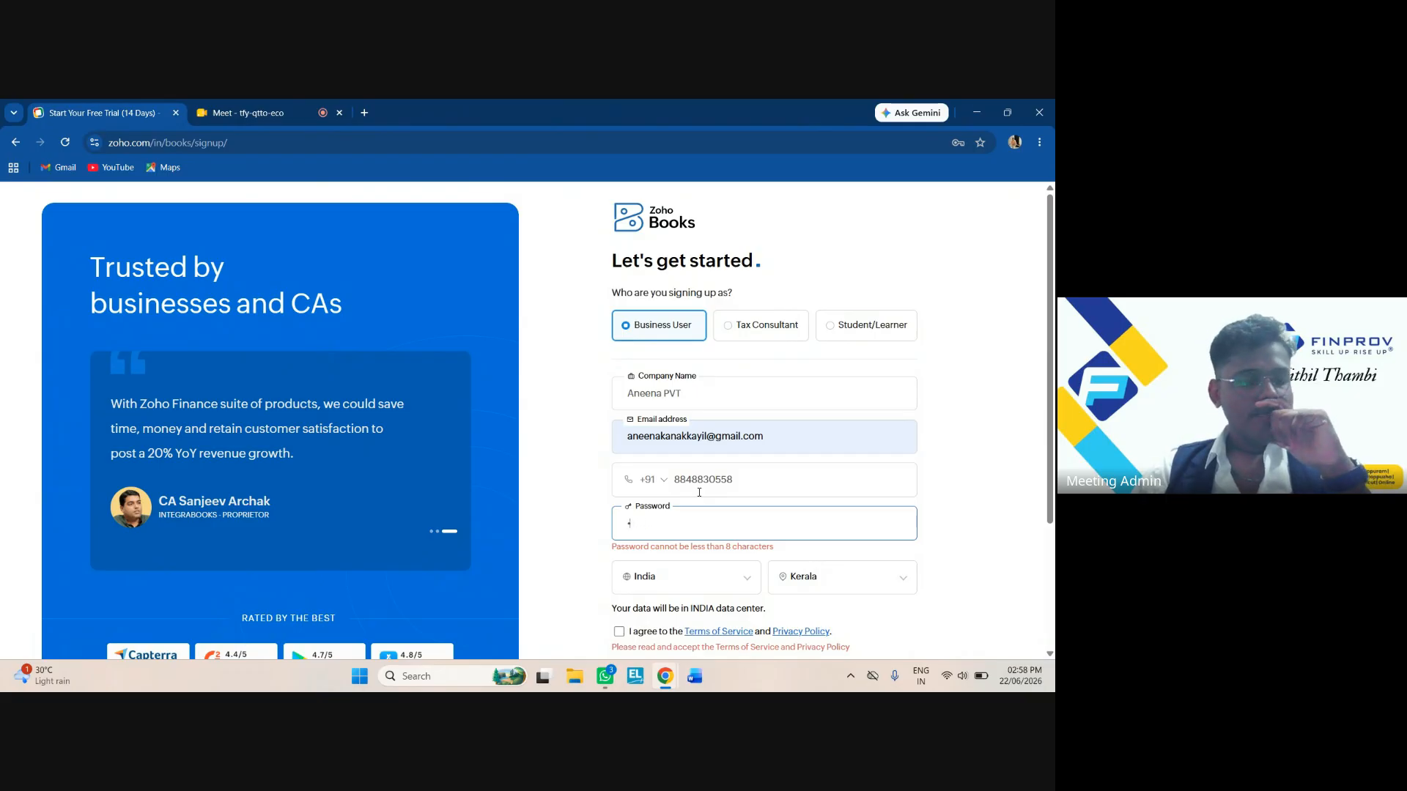
pyautogui.write('•')
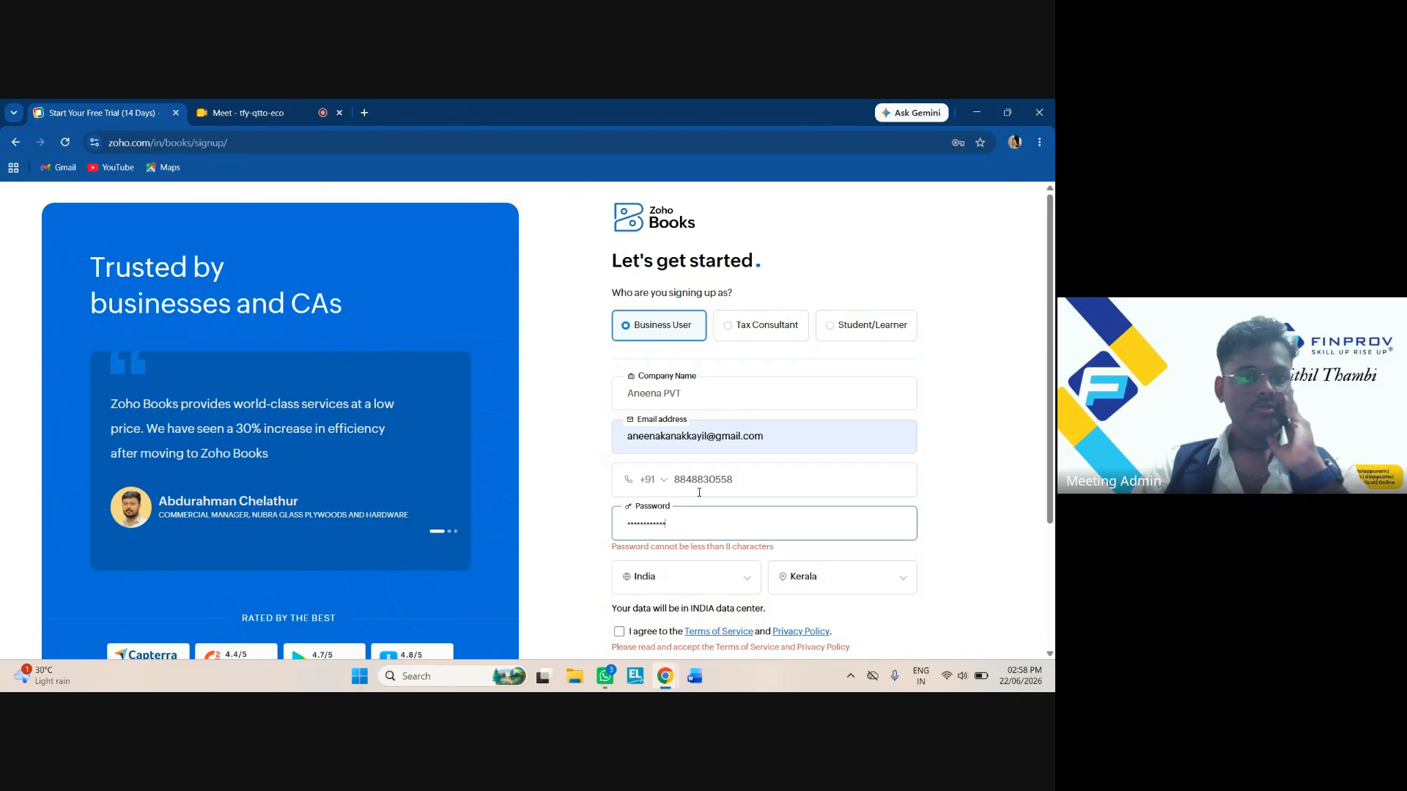
pyautogui.write('••')
pyautogui.press('Tab')
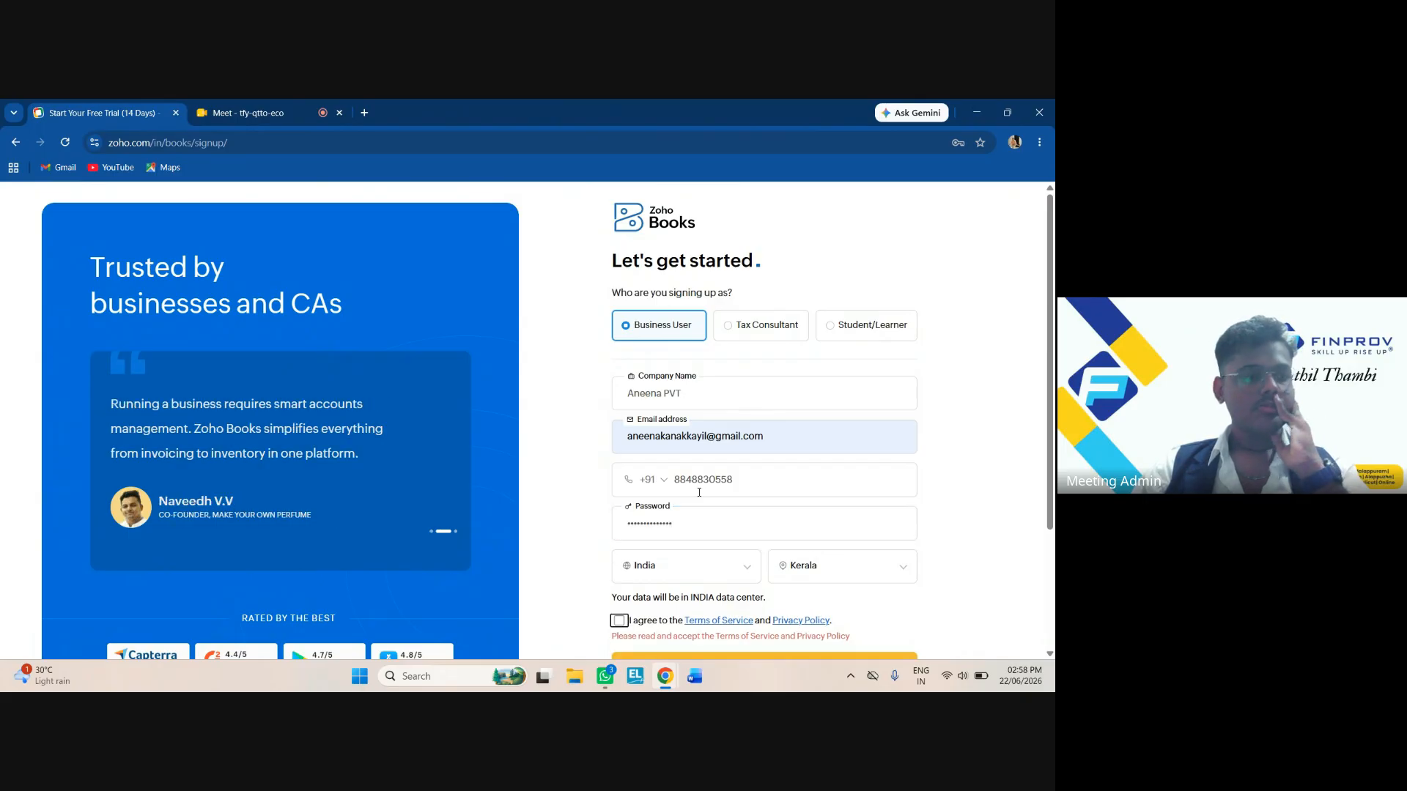
# - Keep India as the country, agree to the Terms of Service and Privacy Policy, and submit the form to create the account
pyautogui.click(630, 566)
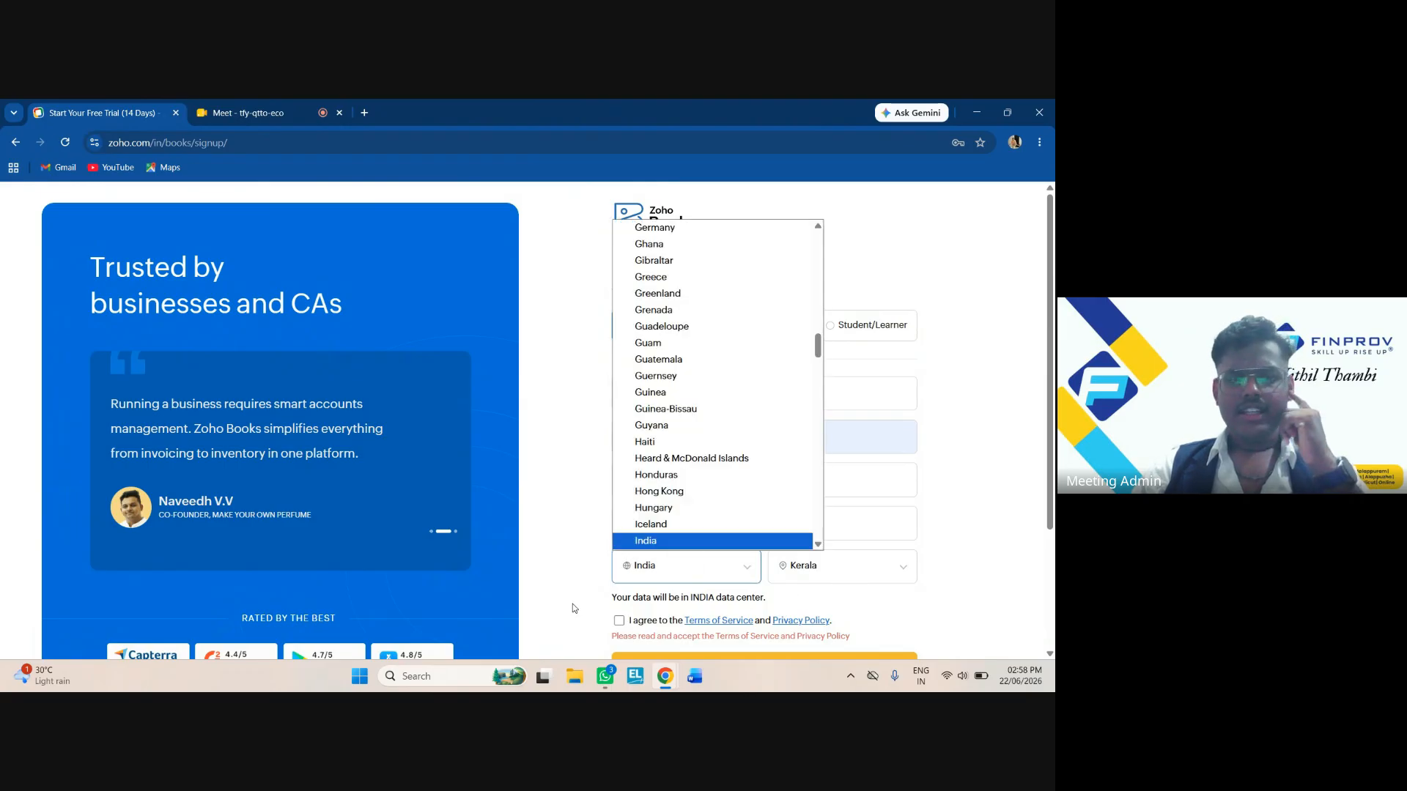
pyautogui.click(595, 629)
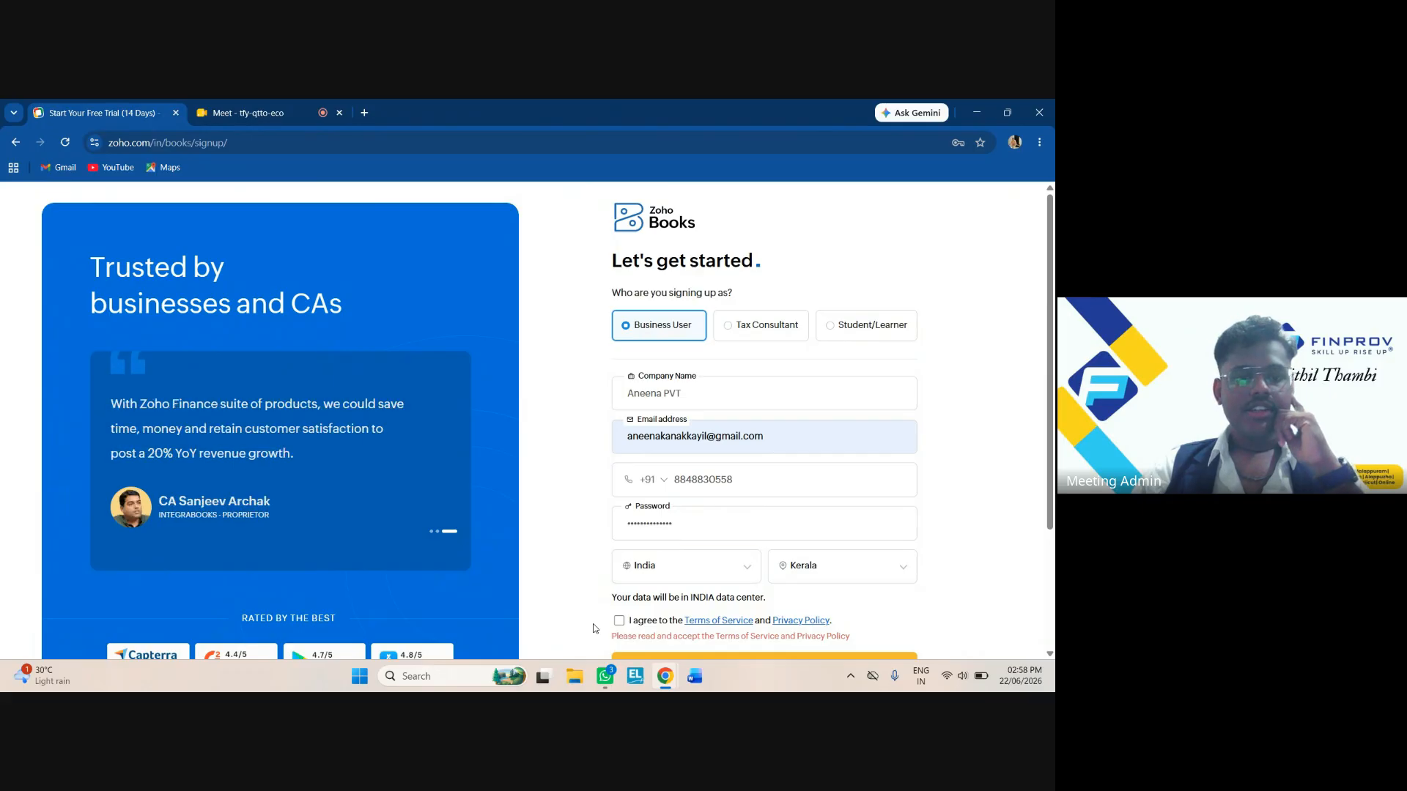
pyautogui.scroll(-3, 595, 629)
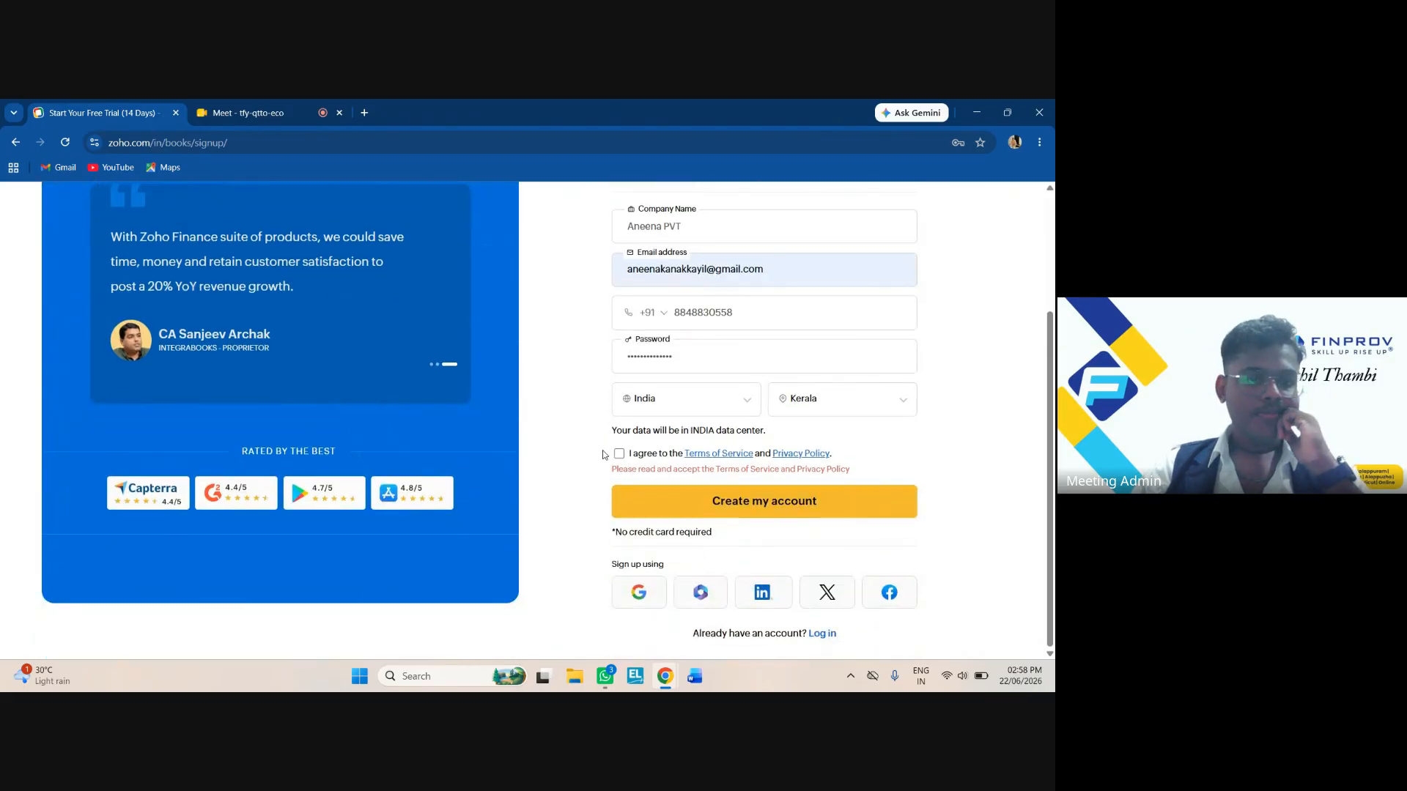
pyautogui.click(619, 454)
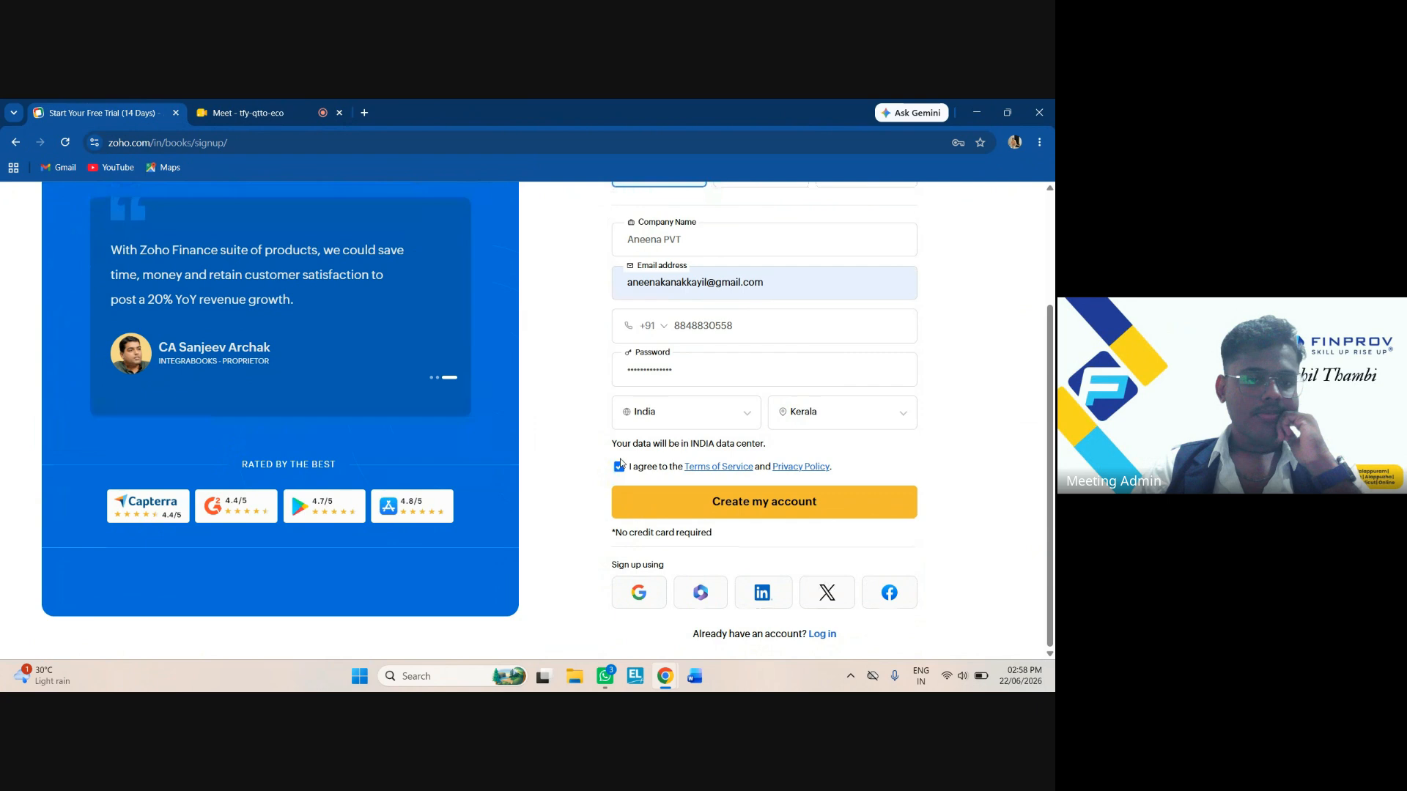
pyautogui.click(645, 509)
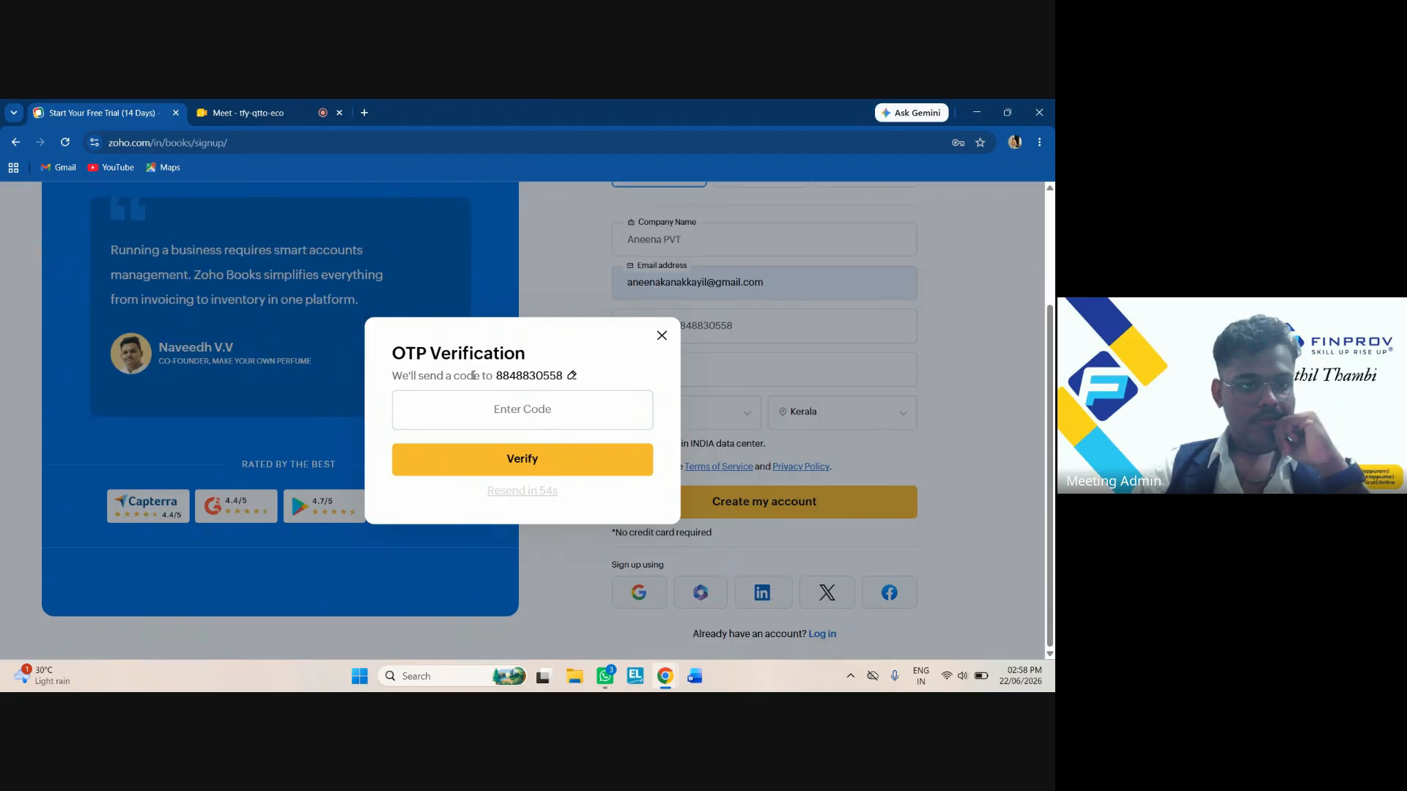
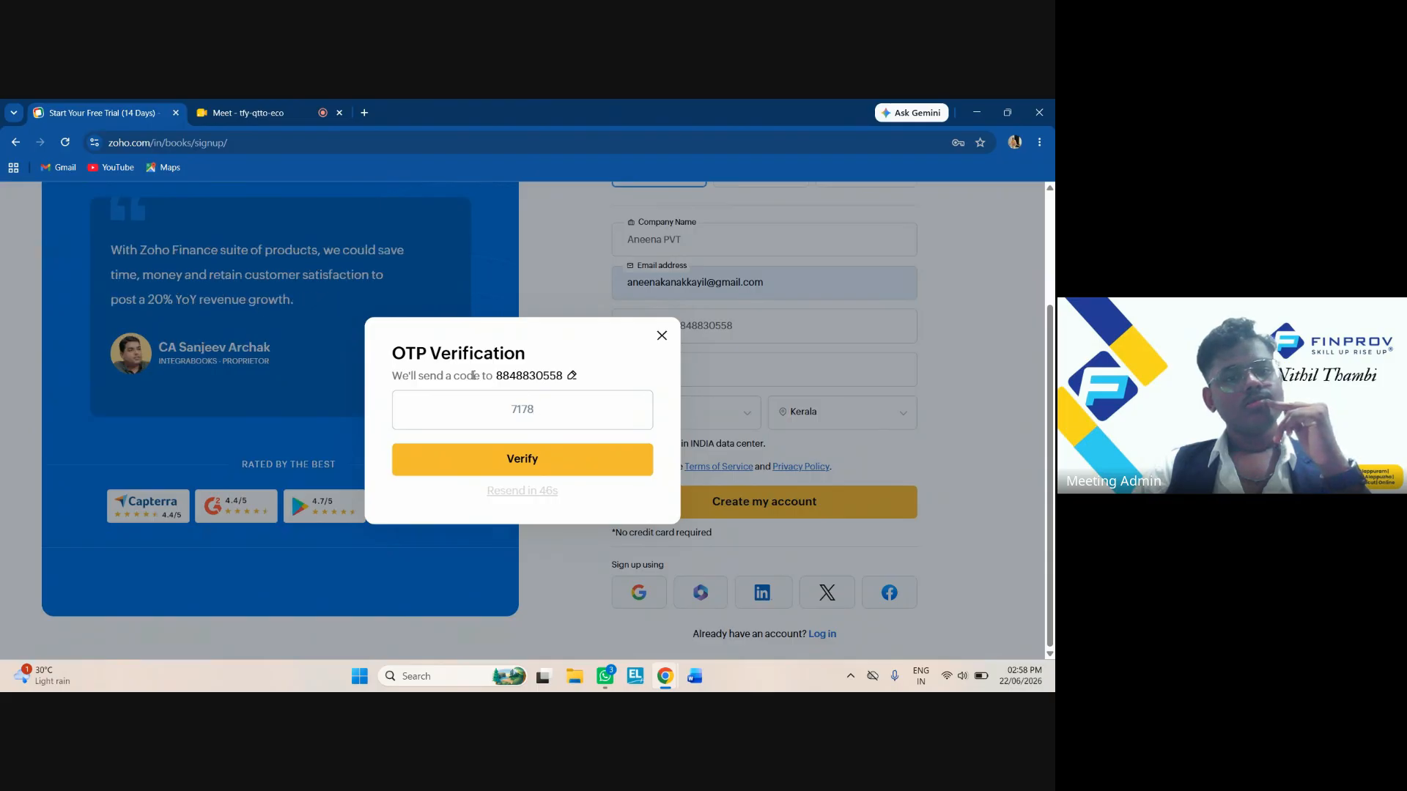
# - Enter the OTP verification code sent to the mobile number, verify it, and save the account password in the browser
pyautogui.click(518, 459)
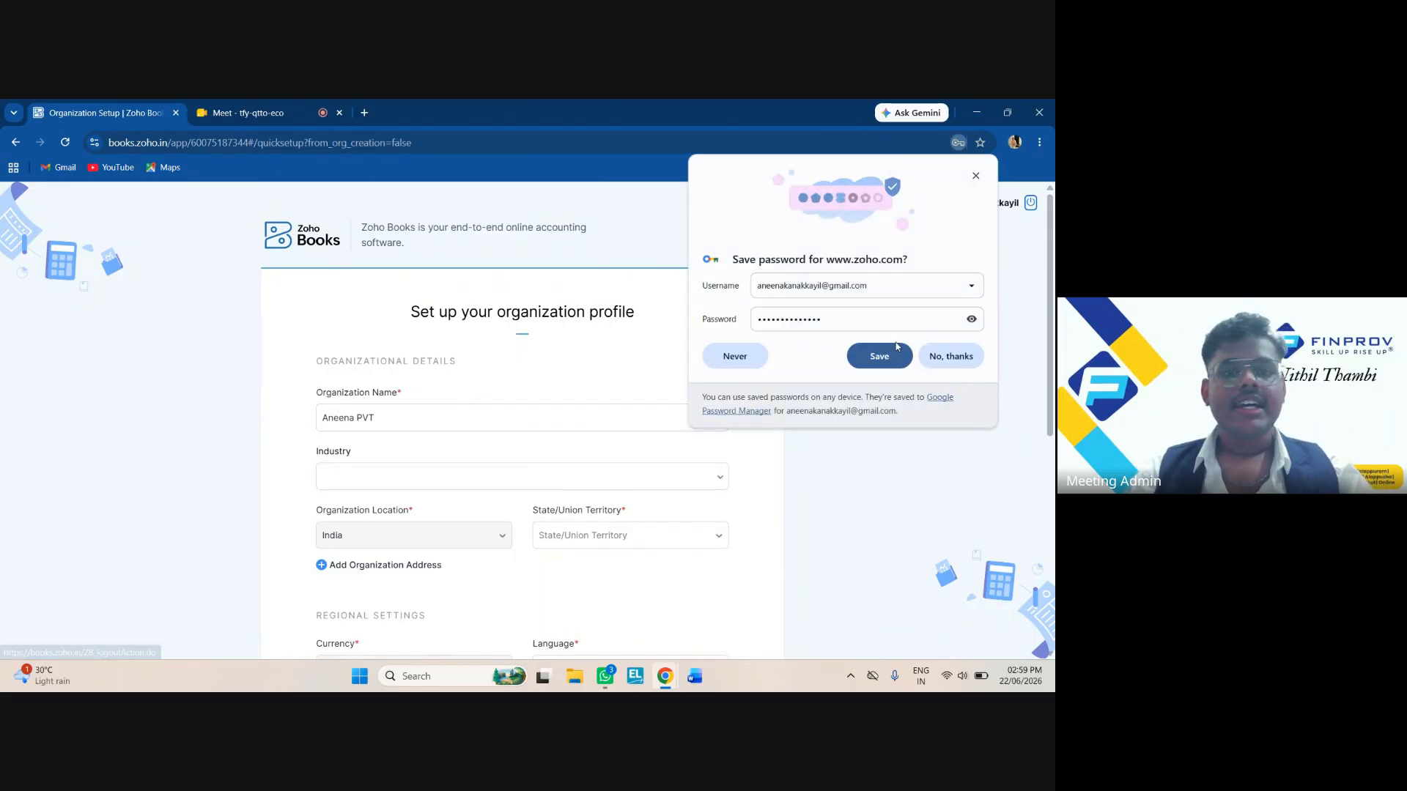
pyautogui.click(879, 356)
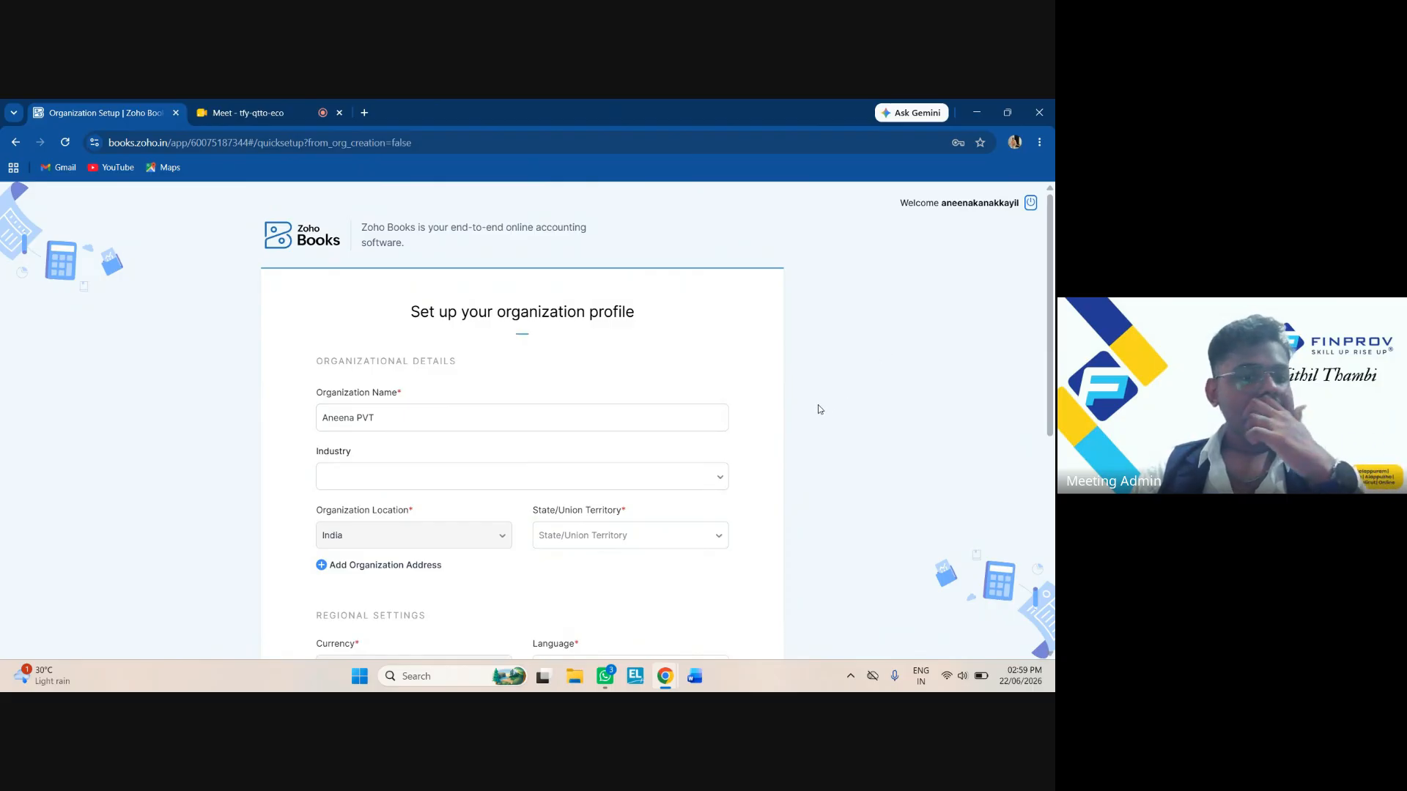
# - Set the organization's industry to Retail (E-Commerce and Offline) in the organization profile
pyautogui.click(716, 474)
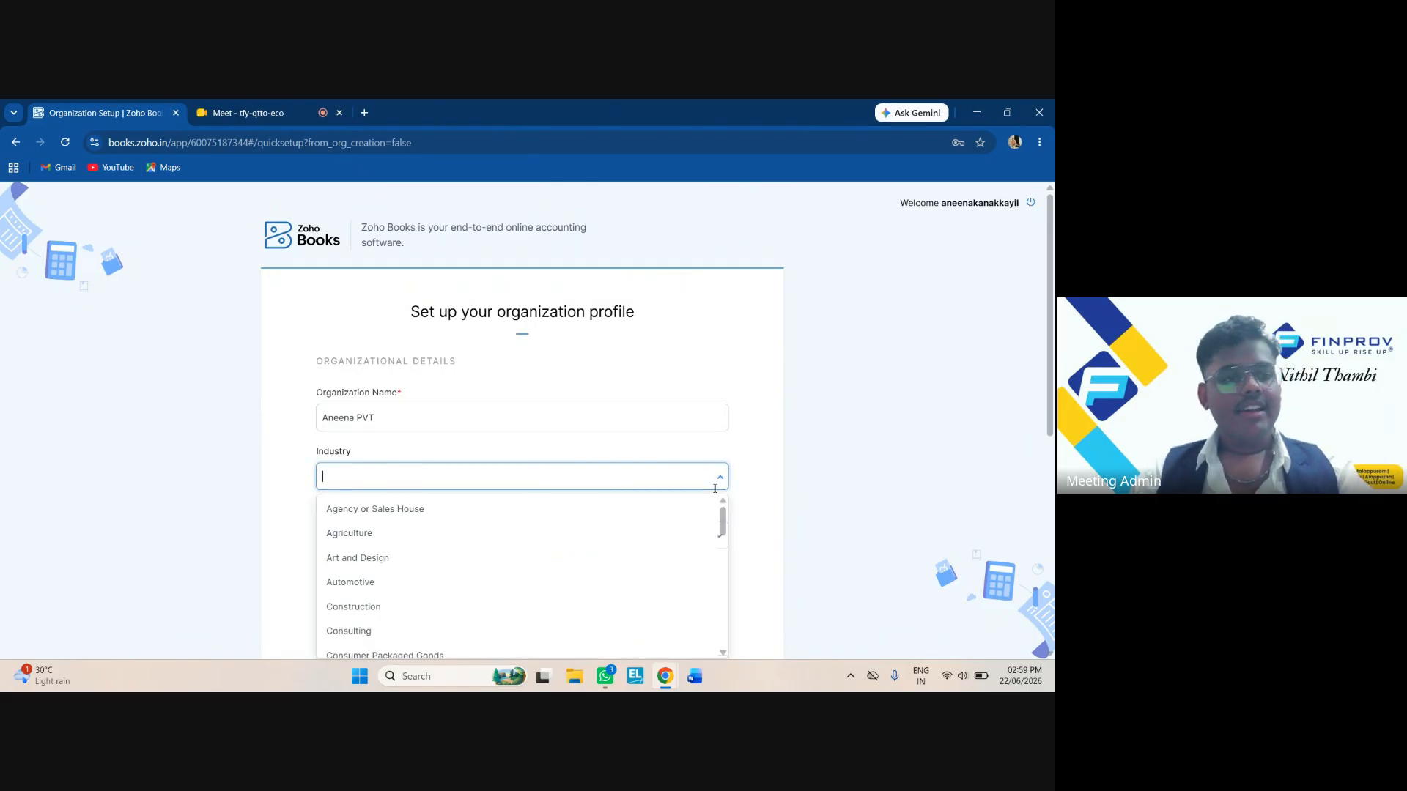
pyautogui.scroll(-2, 715, 488)
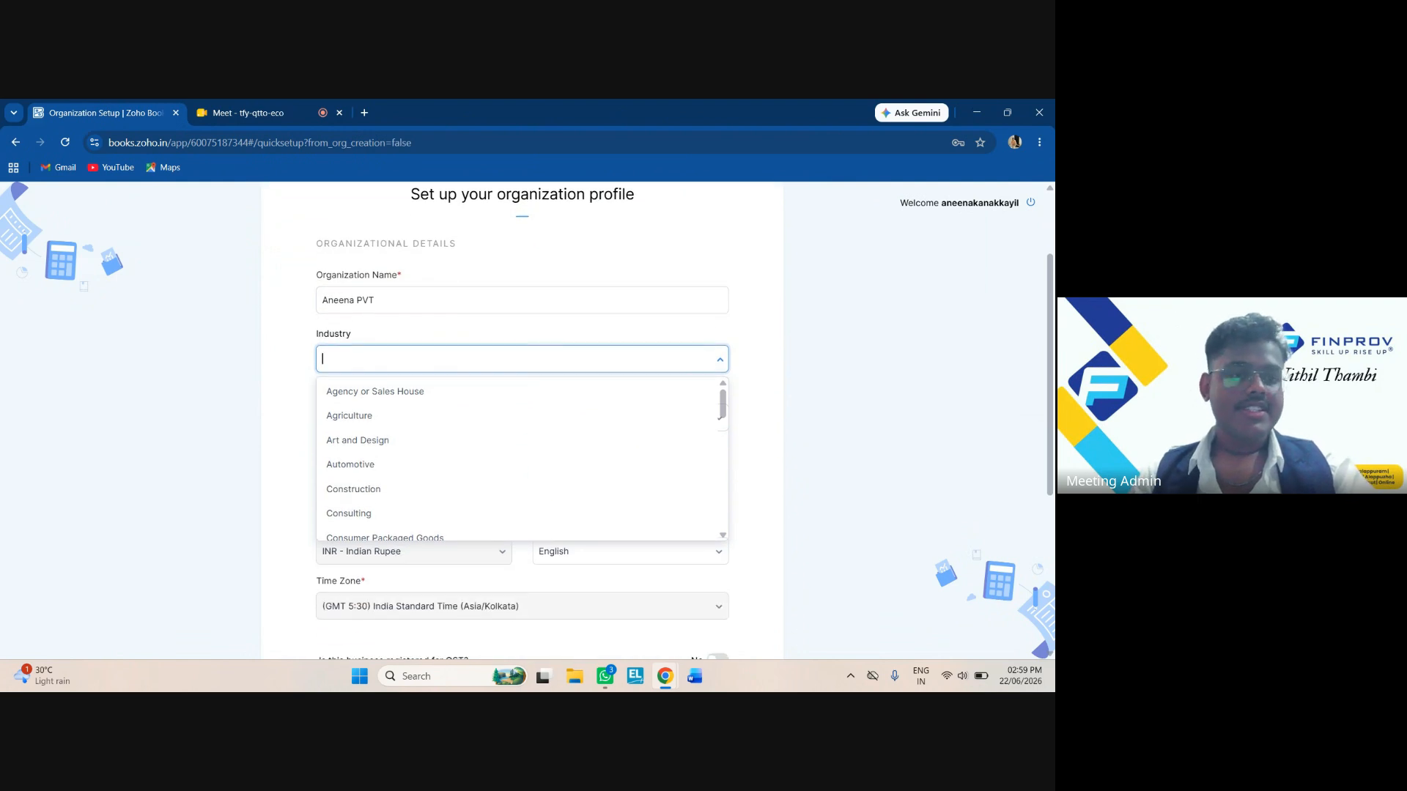
pyautogui.write('re')
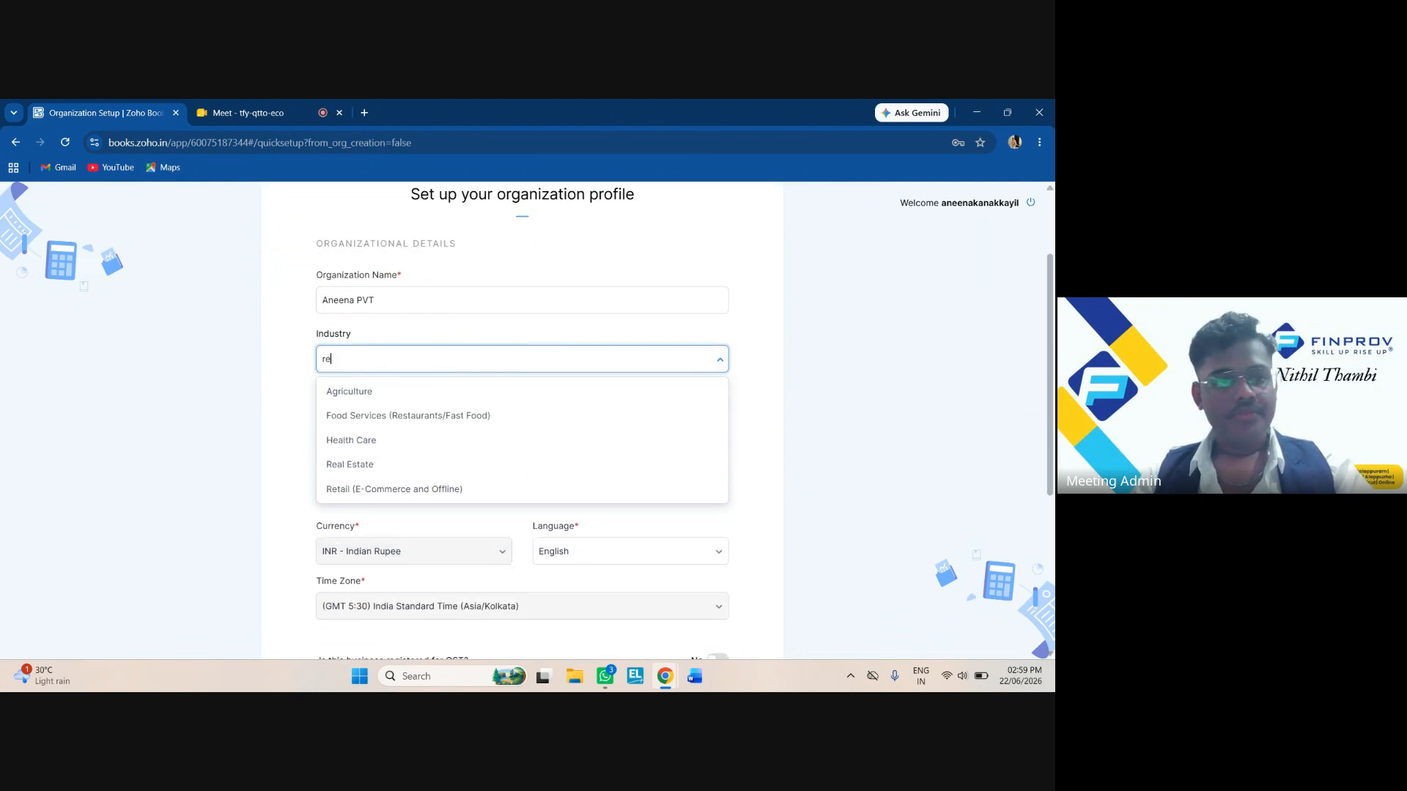
pyautogui.write('ta')
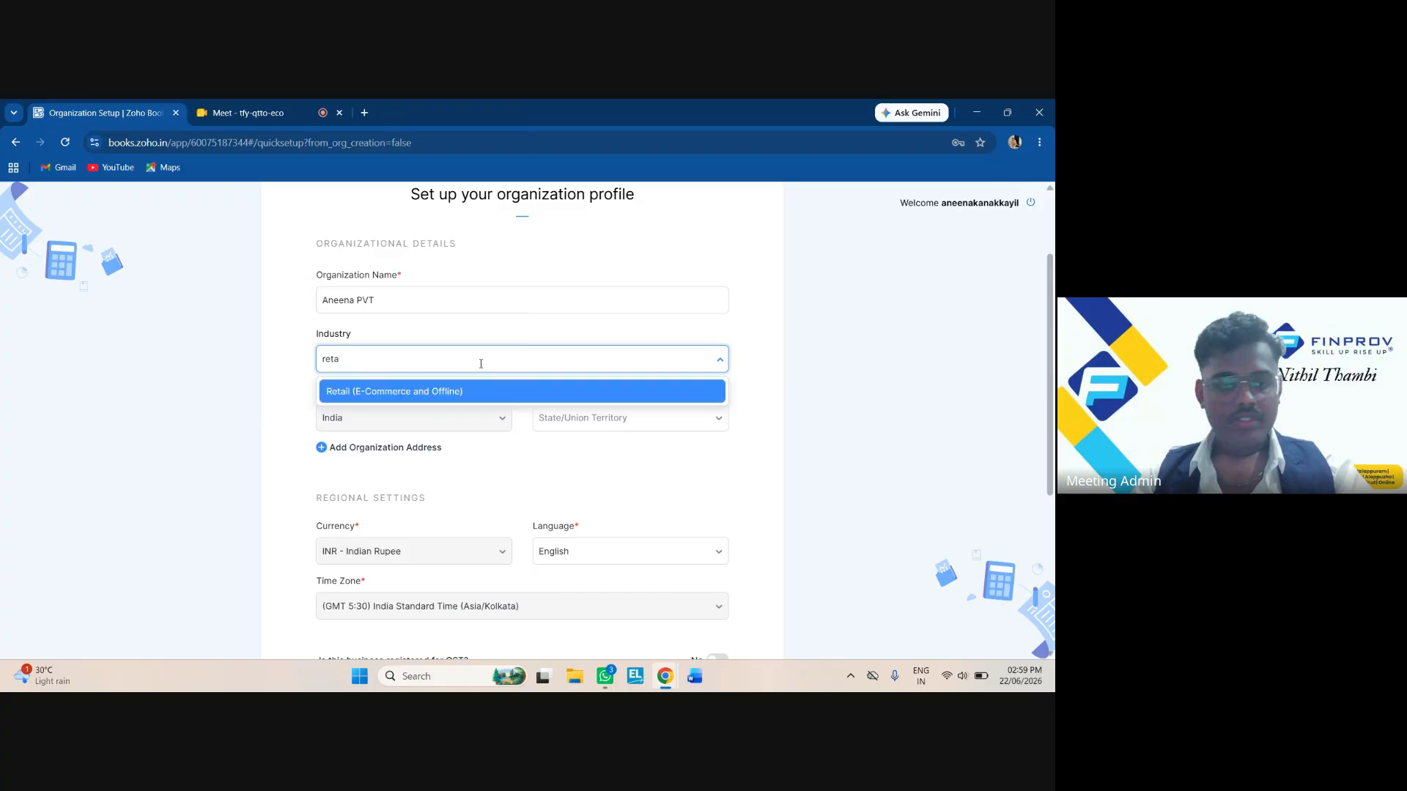
pyautogui.click(482, 392)
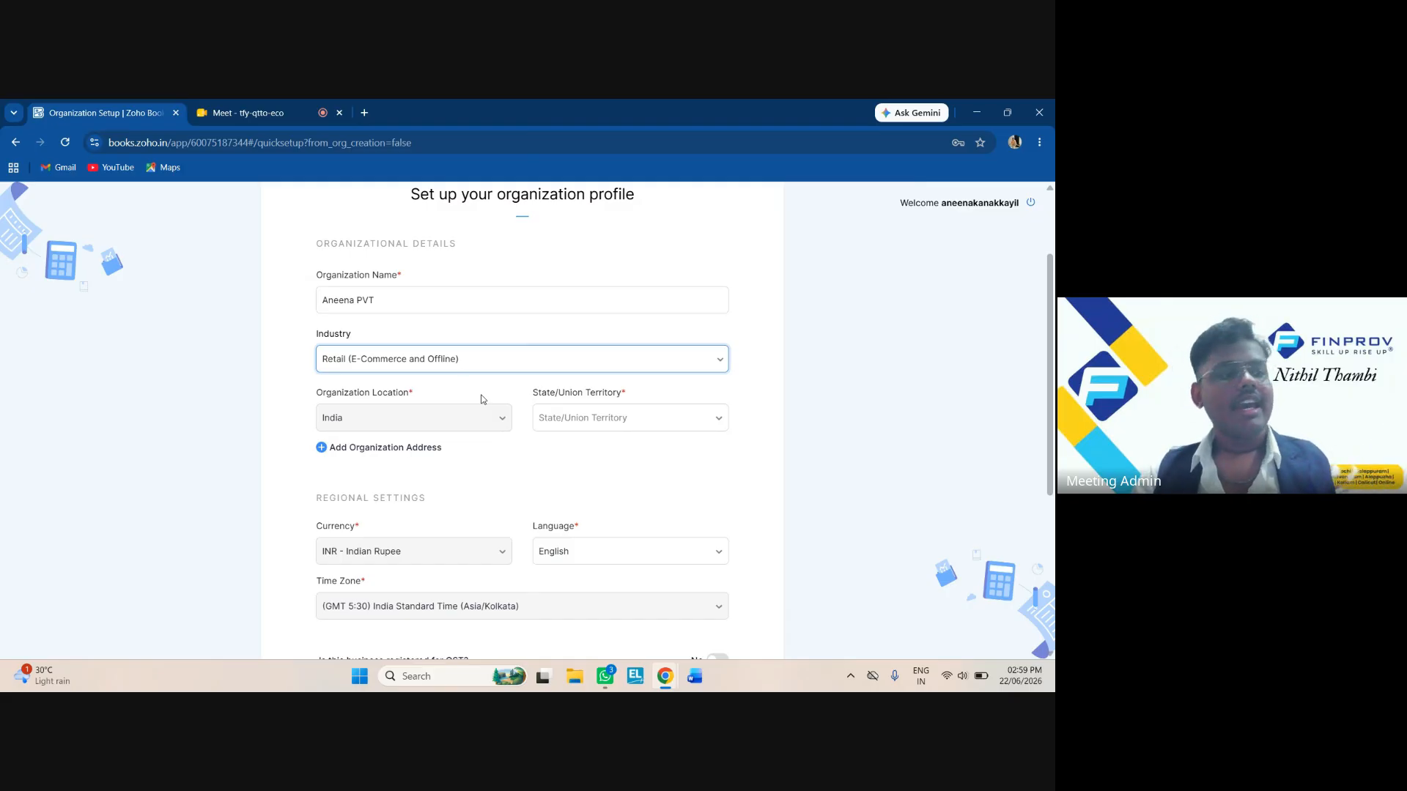
# - Set the organization's State/Union Territory to Kerala
pyautogui.click(641, 426)
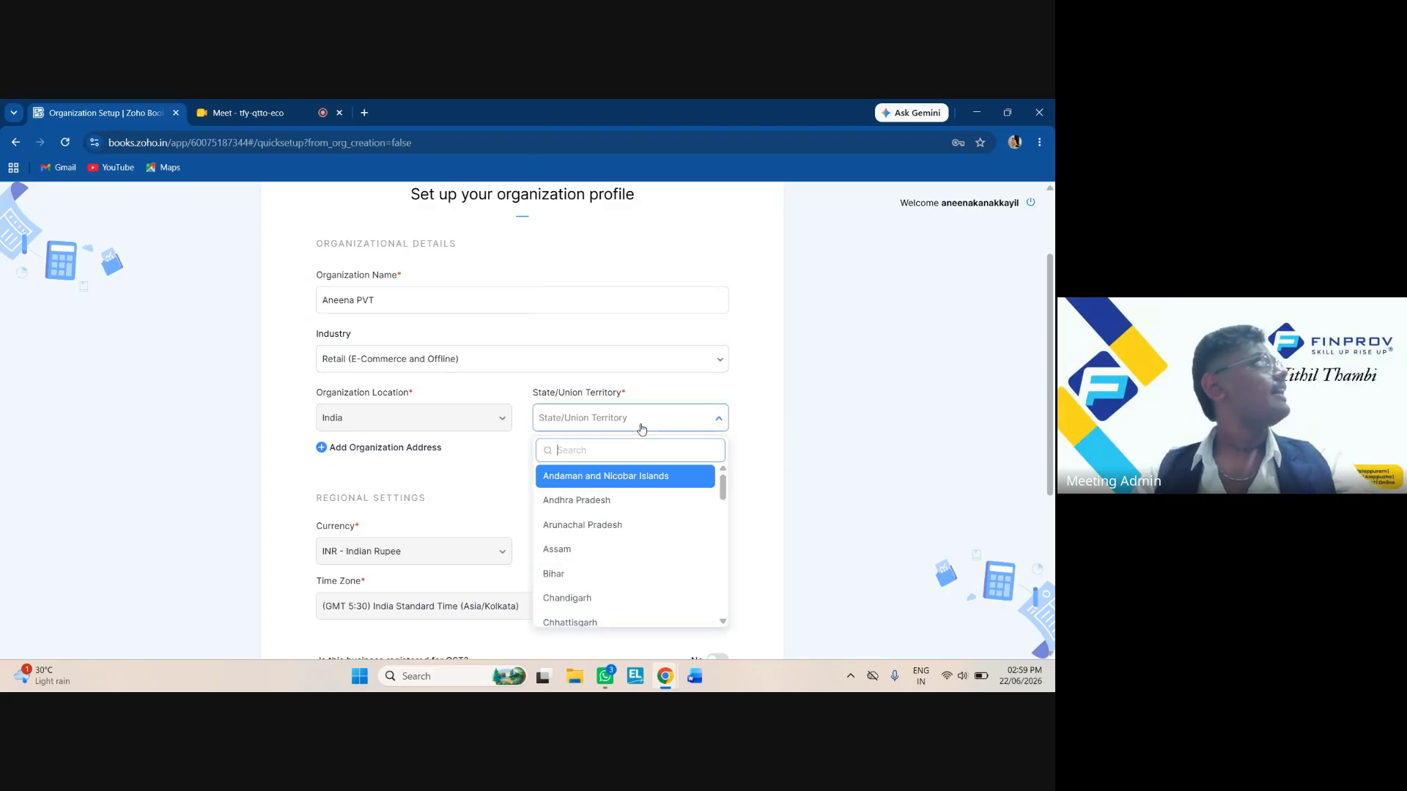
pyautogui.write('ke')
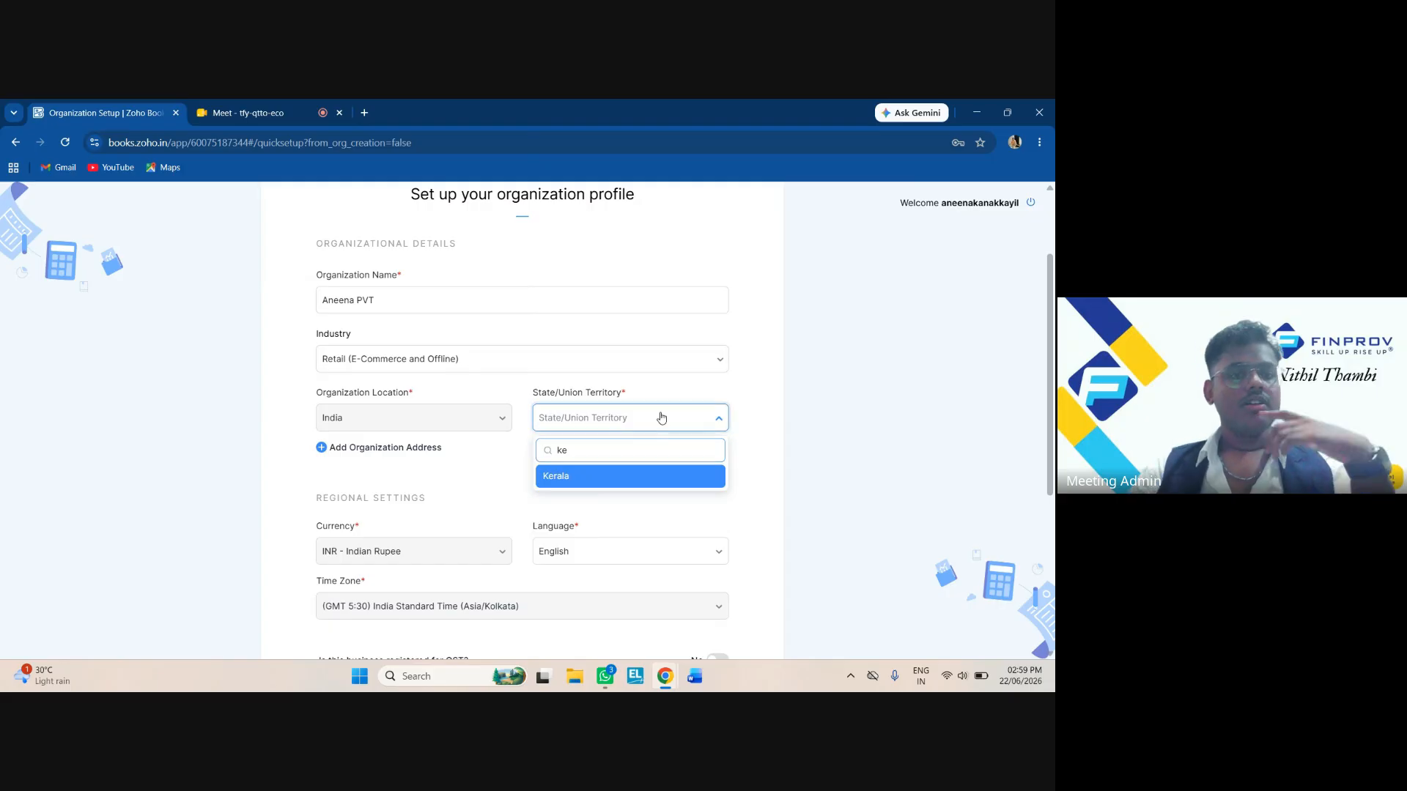
pyautogui.click(661, 418)
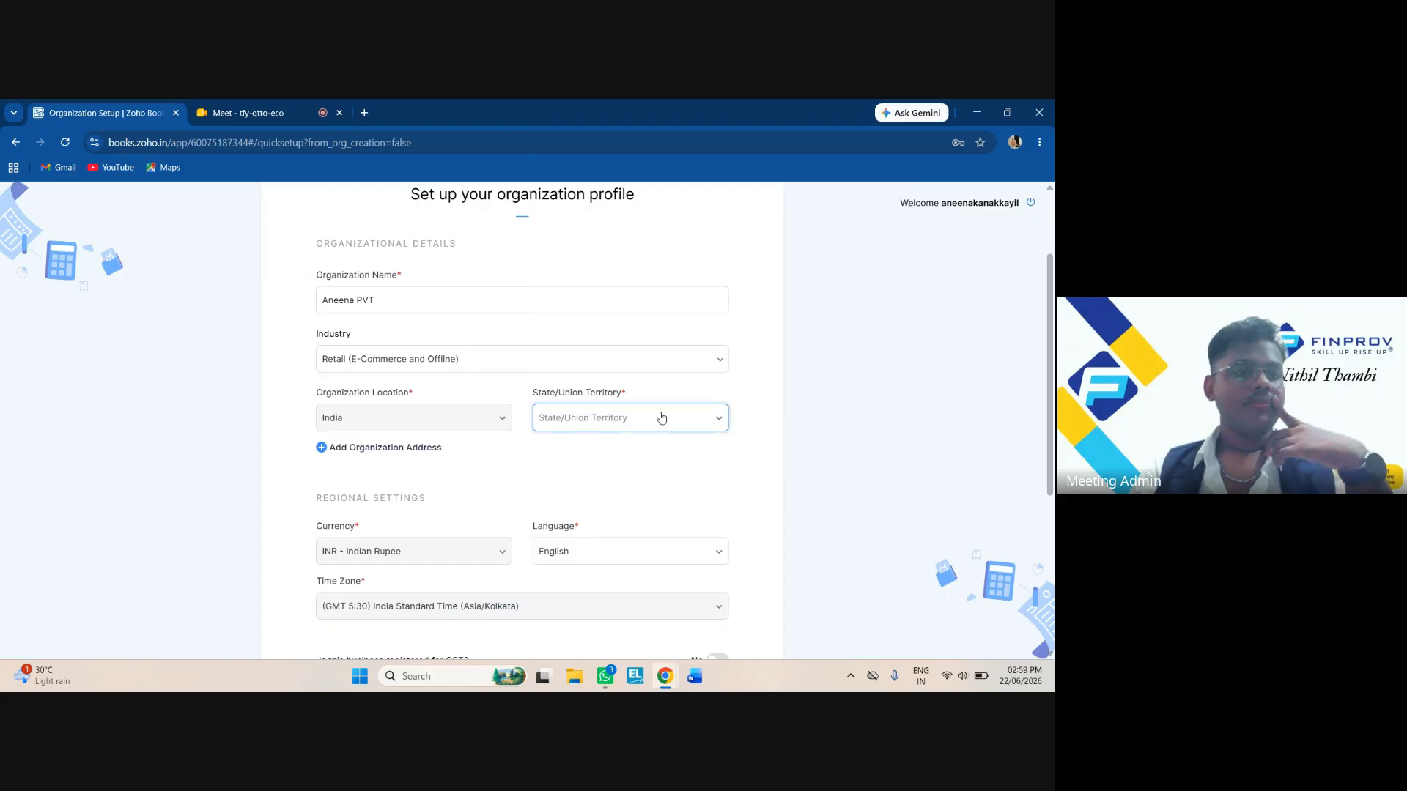
pyautogui.click(661, 419)
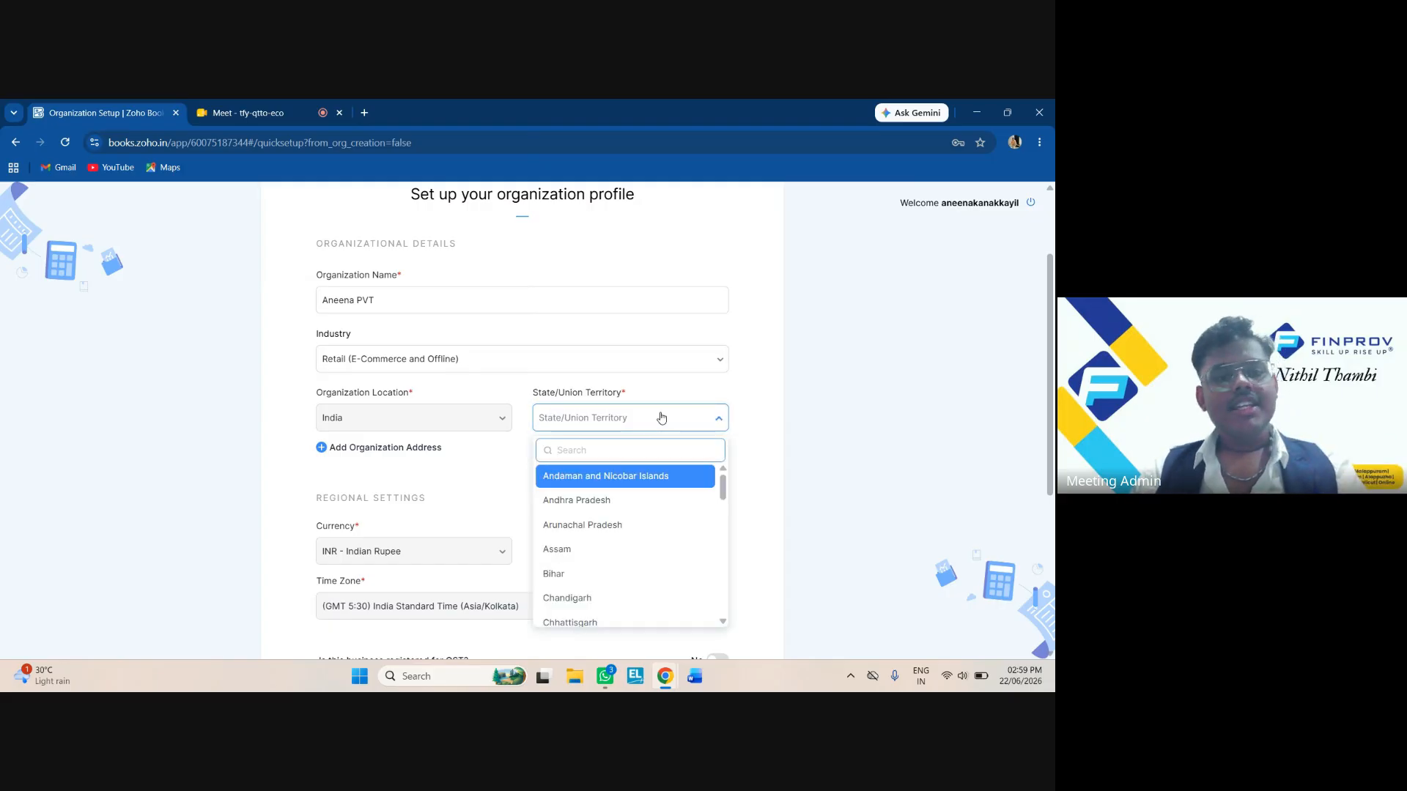
pyautogui.write('ker')
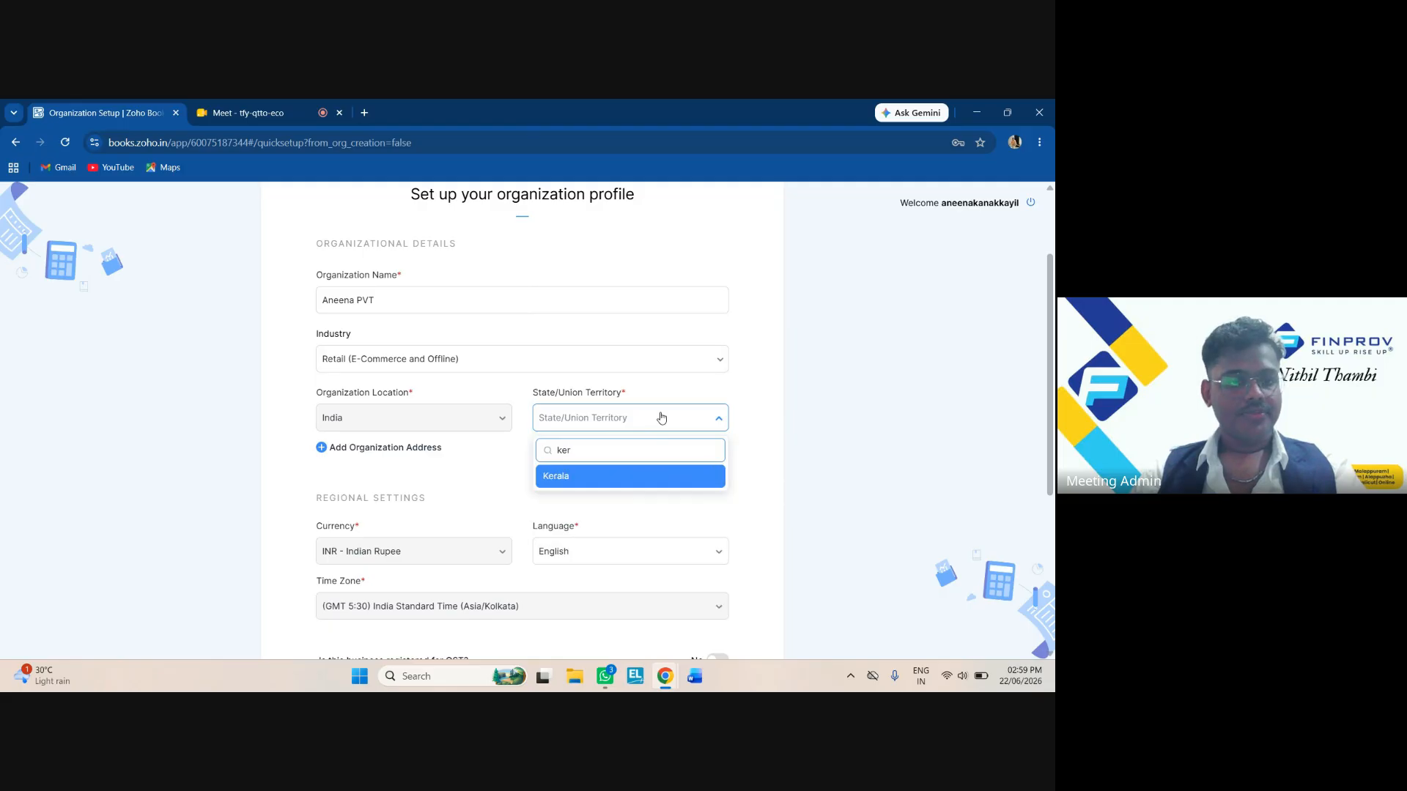
pyautogui.click(624, 477)
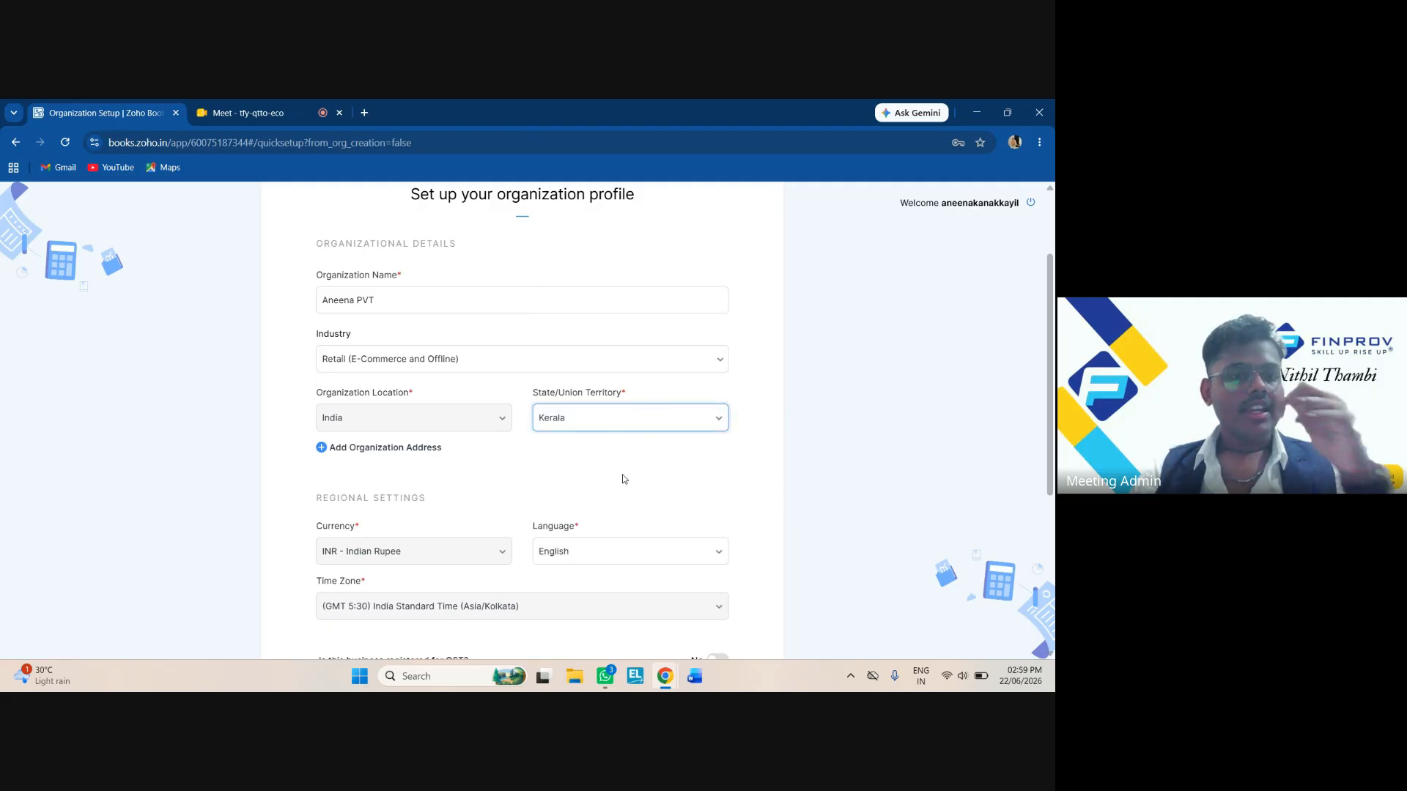
pyautogui.press('Return')
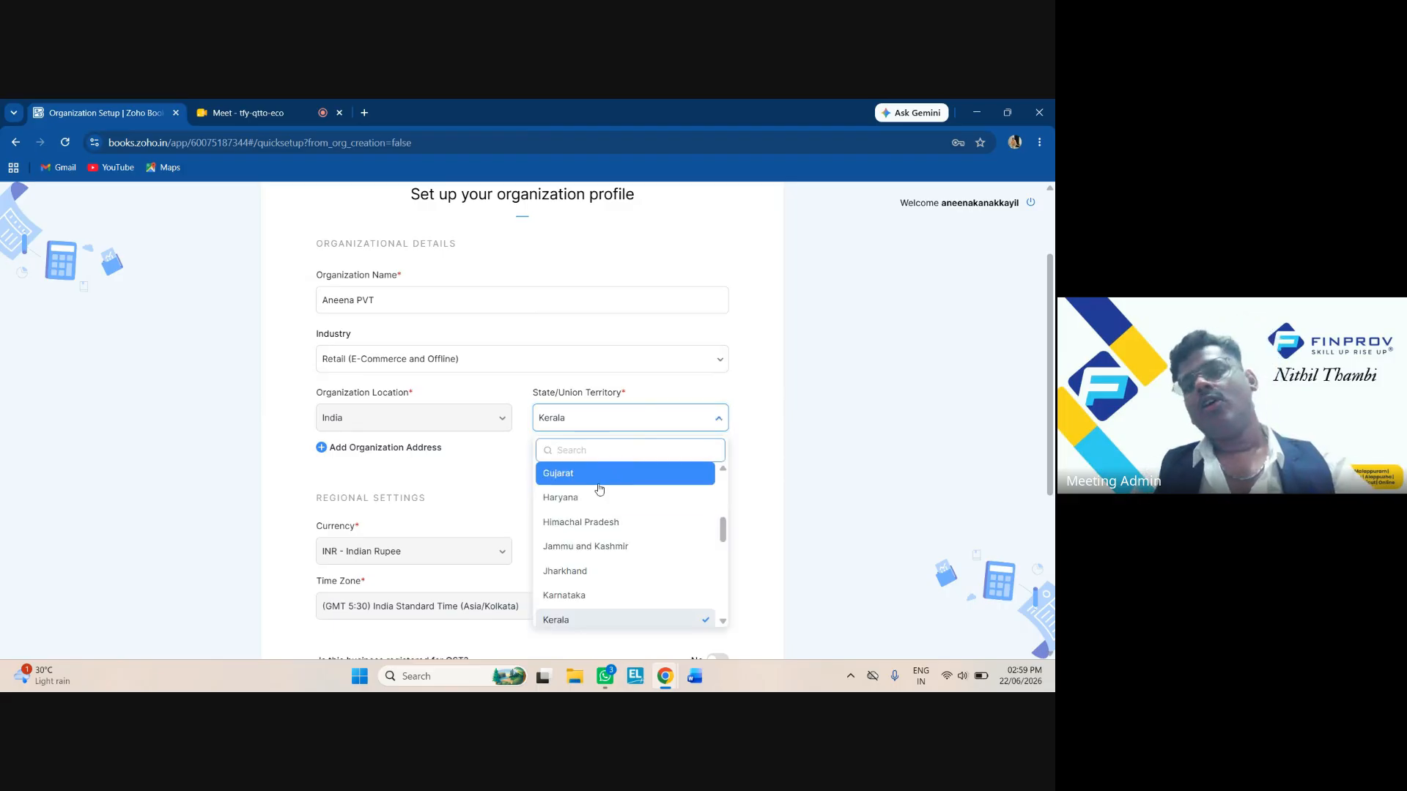
pyautogui.click(502, 491)
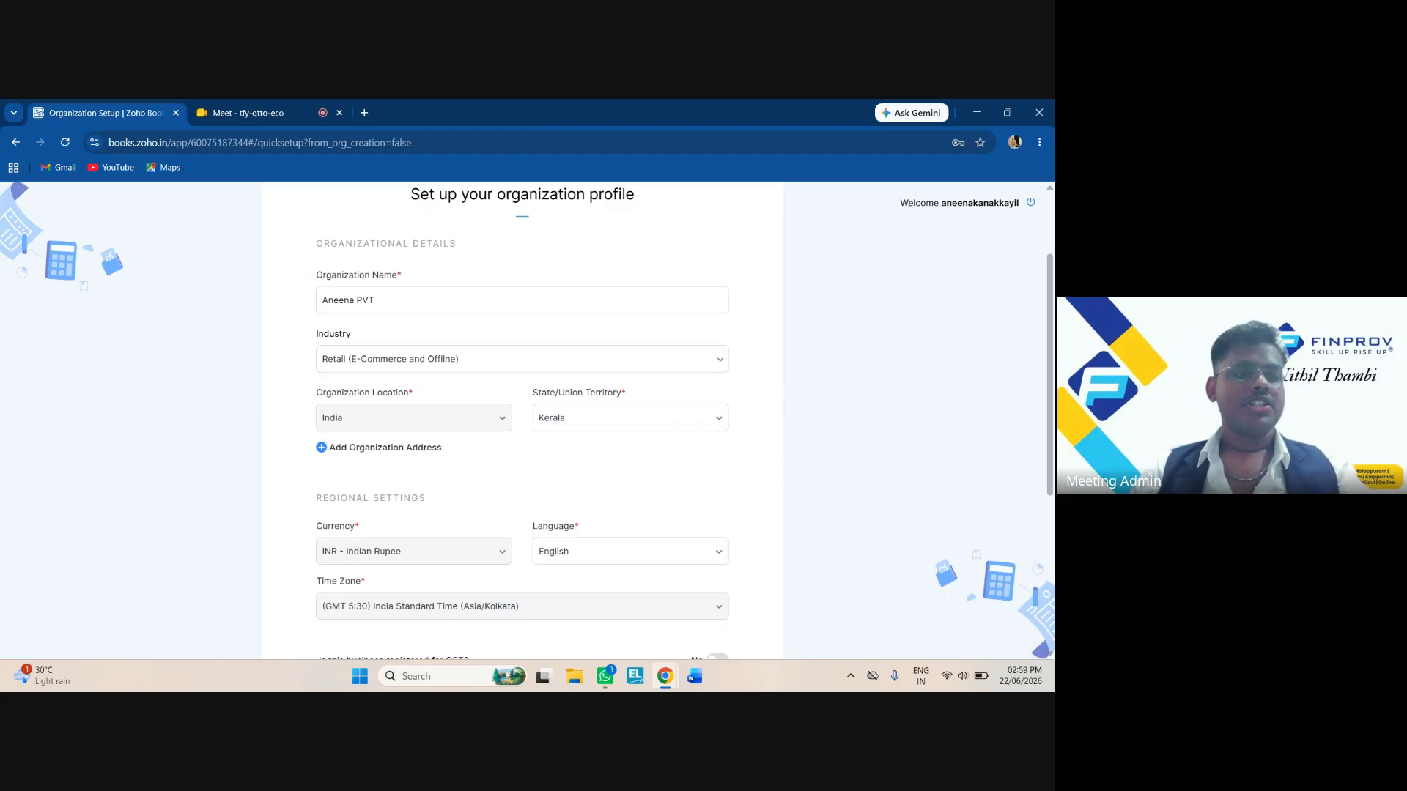
# - Reveal the optional organization address fields and review the regional settings for currency, language and time zone
pyautogui.scroll(-2, 502, 491)
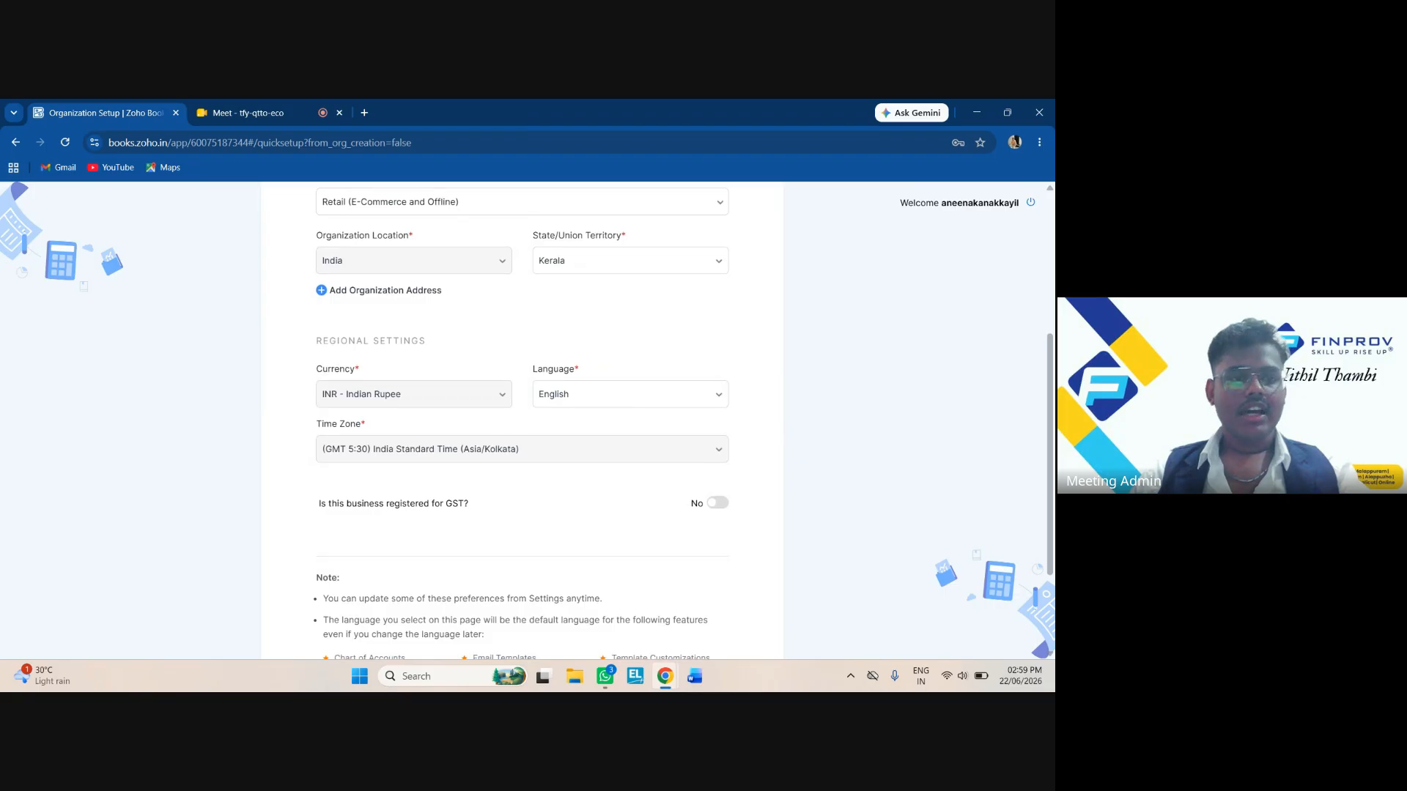
pyautogui.click(322, 292)
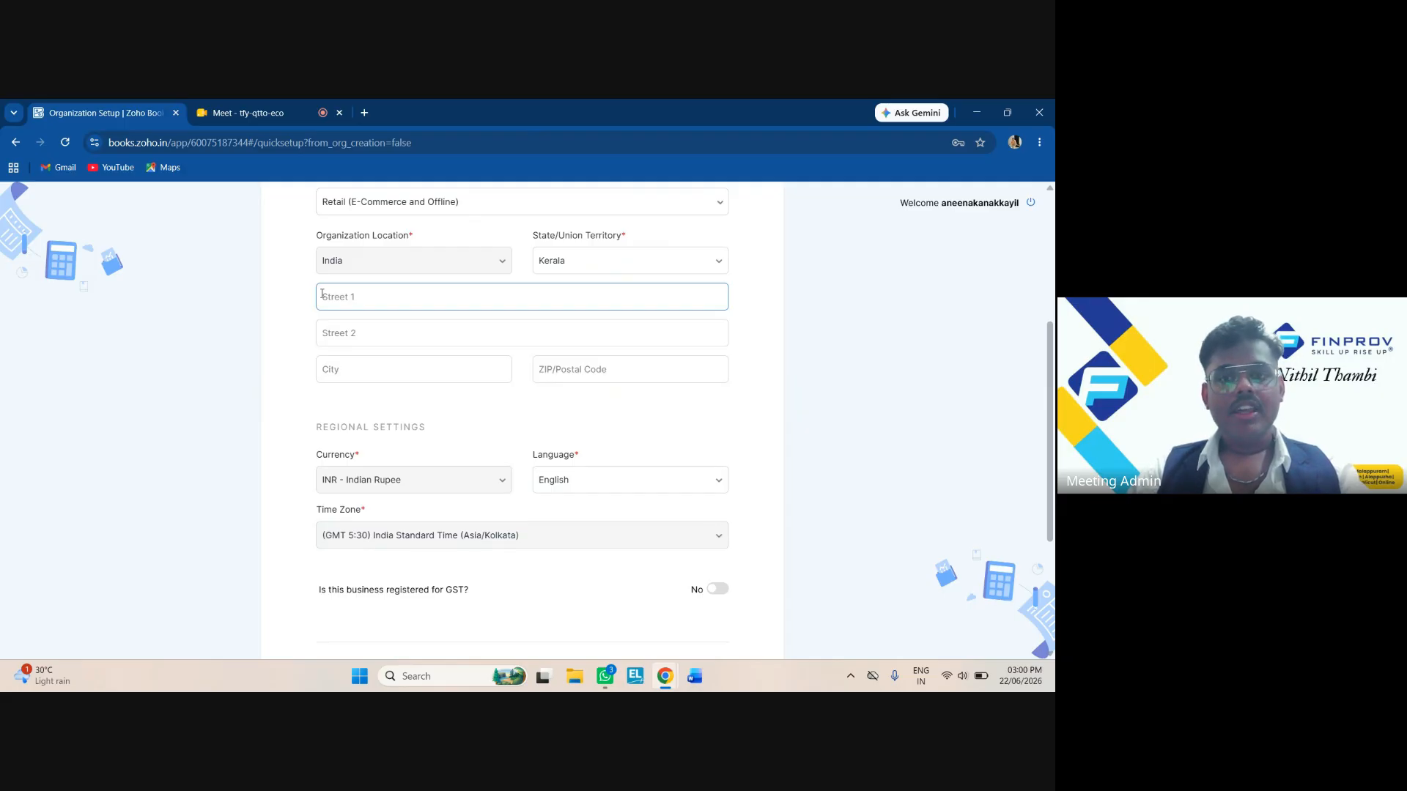
pyautogui.scroll(-3, 523, 421)
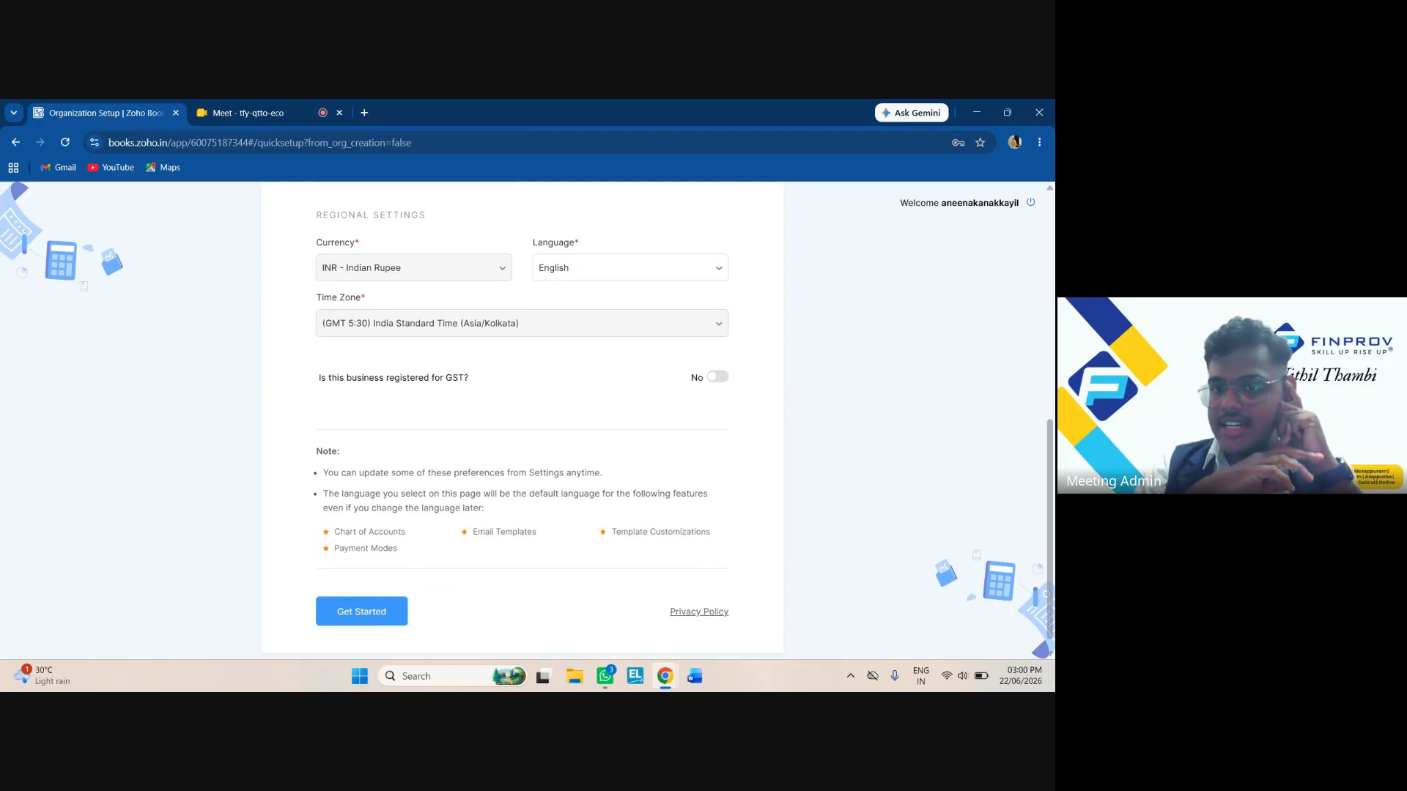
pyautogui.scroll(-1, 523, 421)
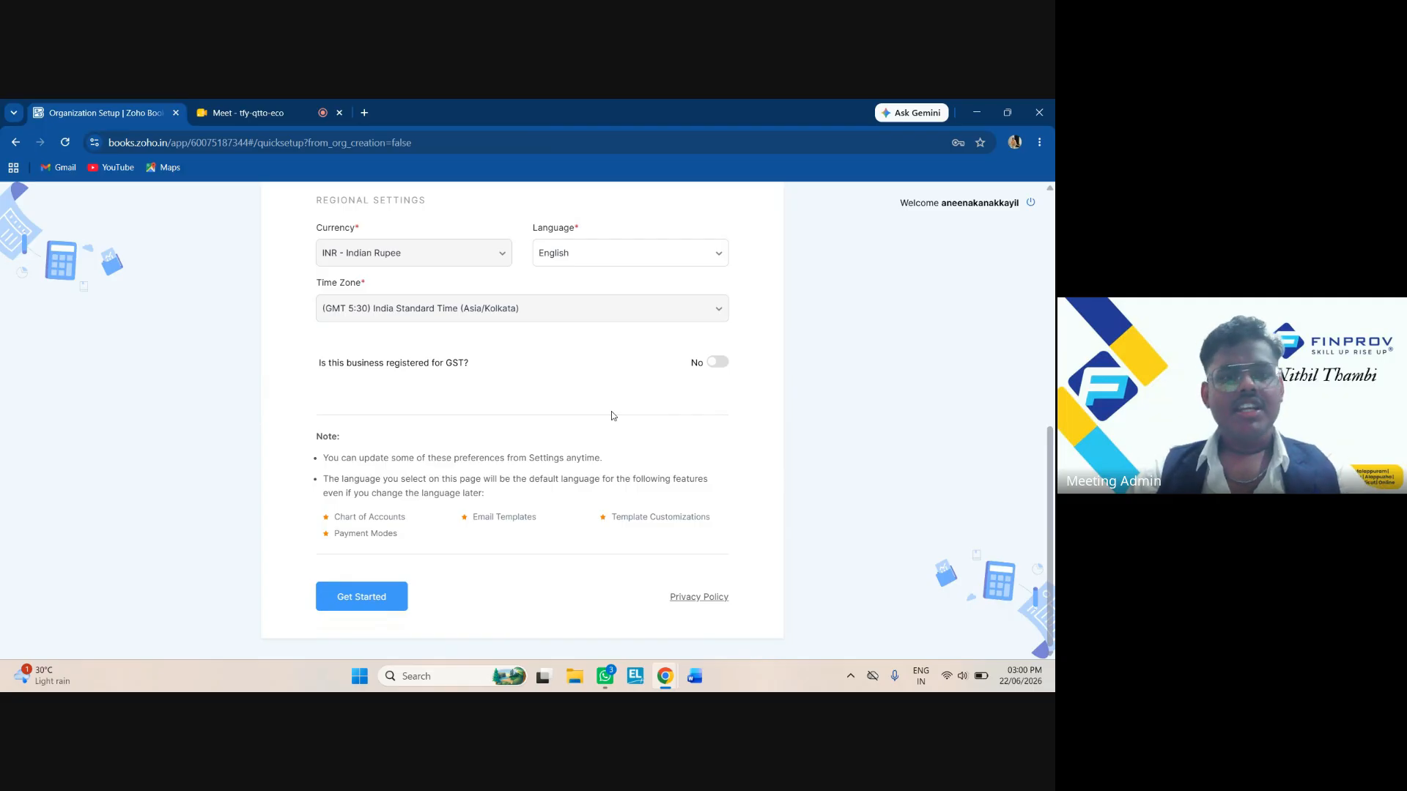
# - Try the GST registration option, leave it at No, and submit the organization profile
pyautogui.click(710, 365)
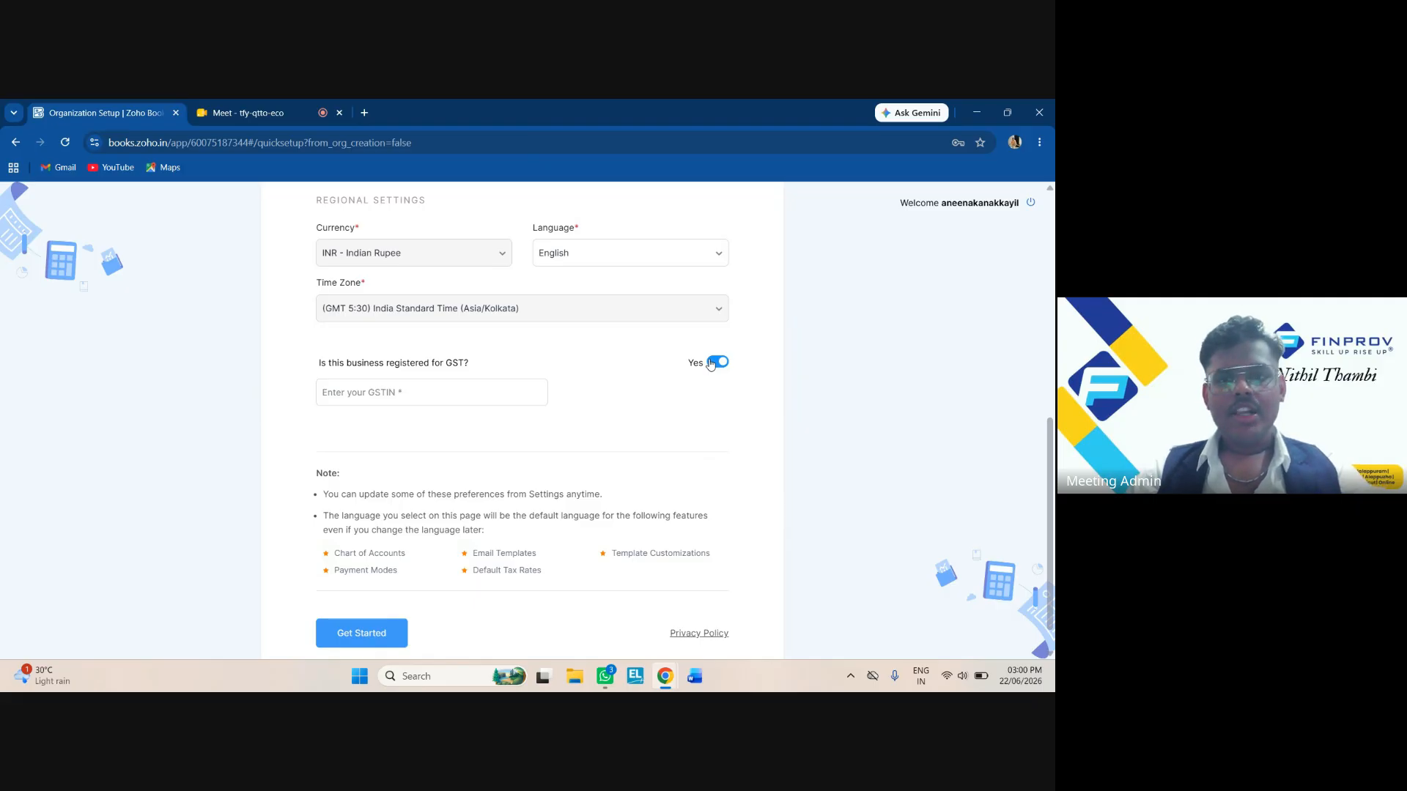
pyautogui.click(716, 363)
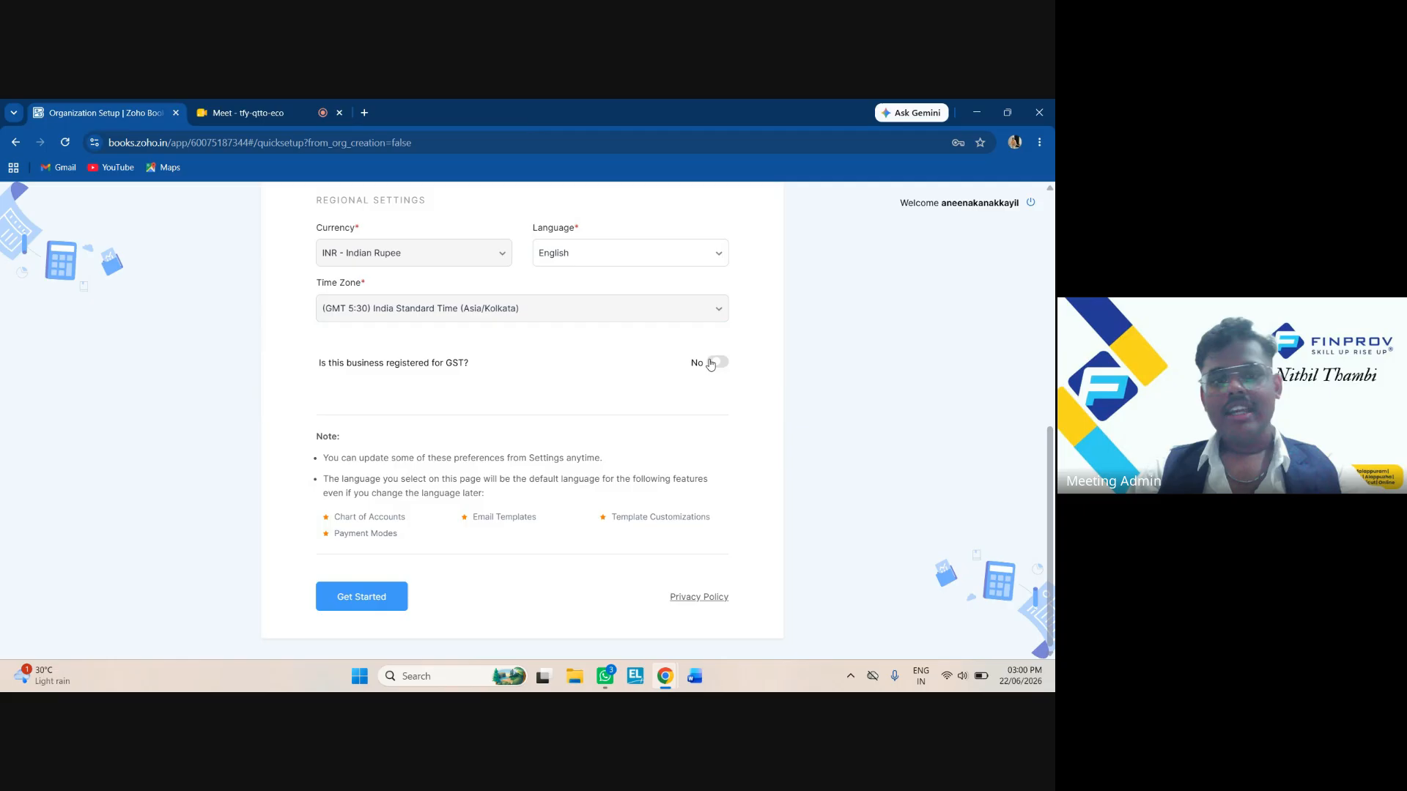
pyautogui.click(364, 602)
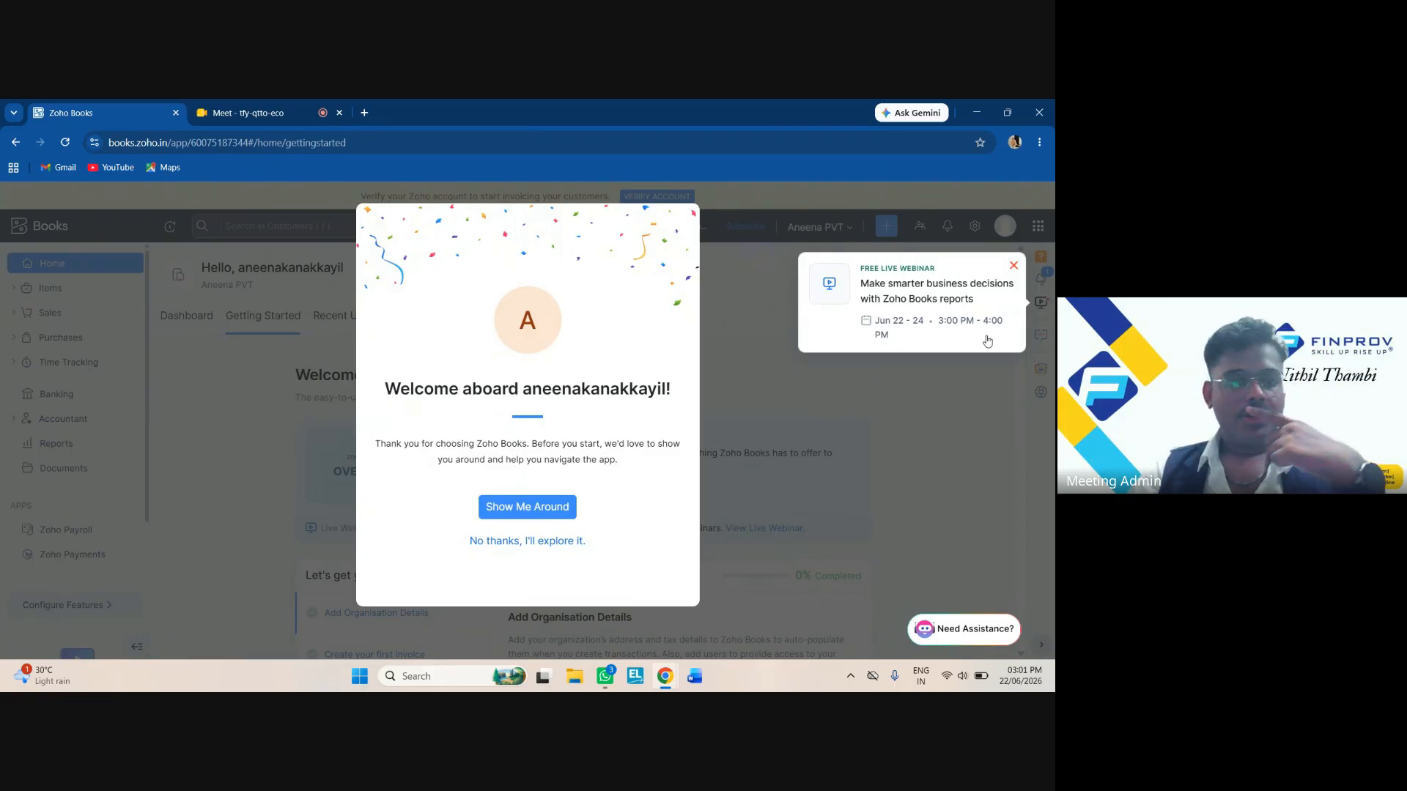
# - Decline the guided tour and dismiss the free live webinar notice
pyautogui.click(551, 543)
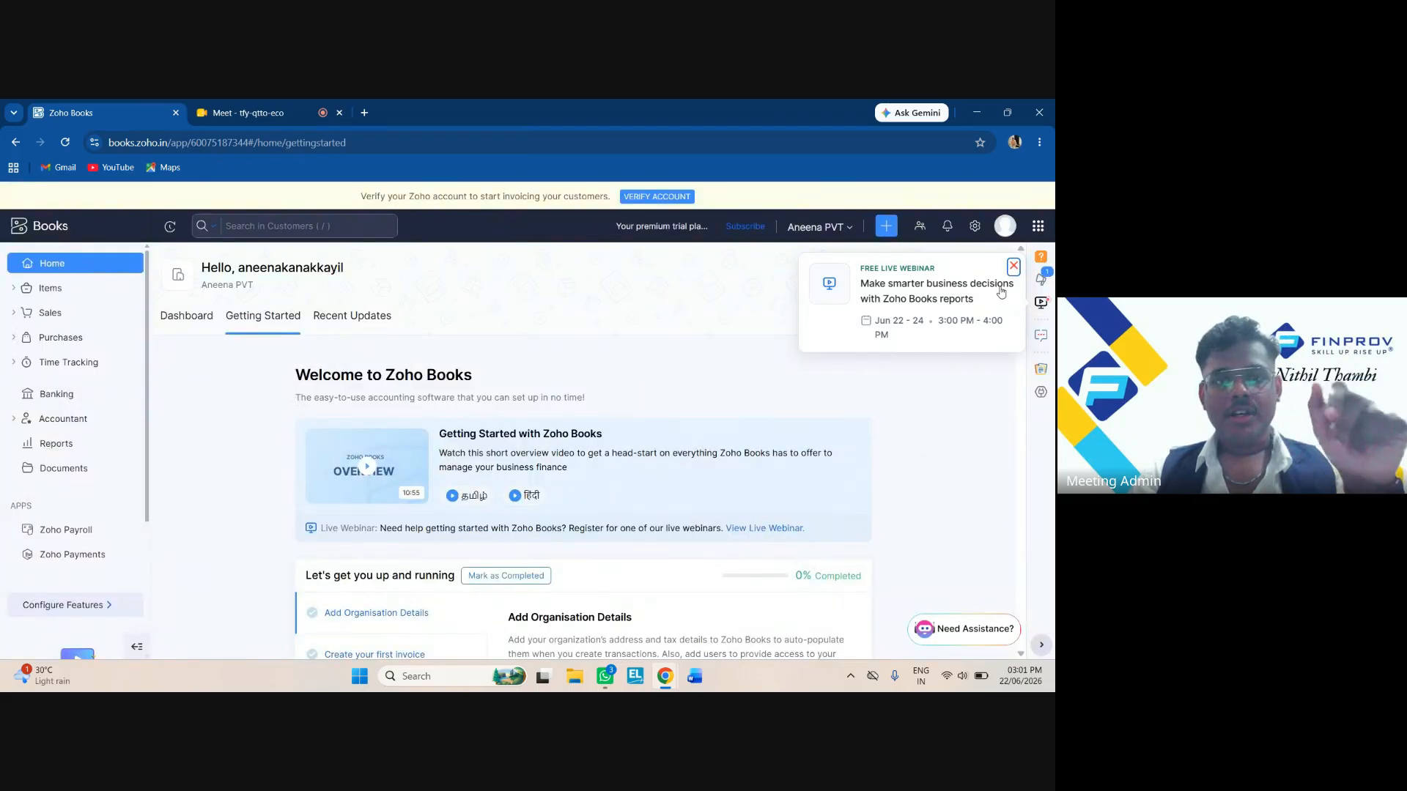
pyautogui.click(1013, 266)
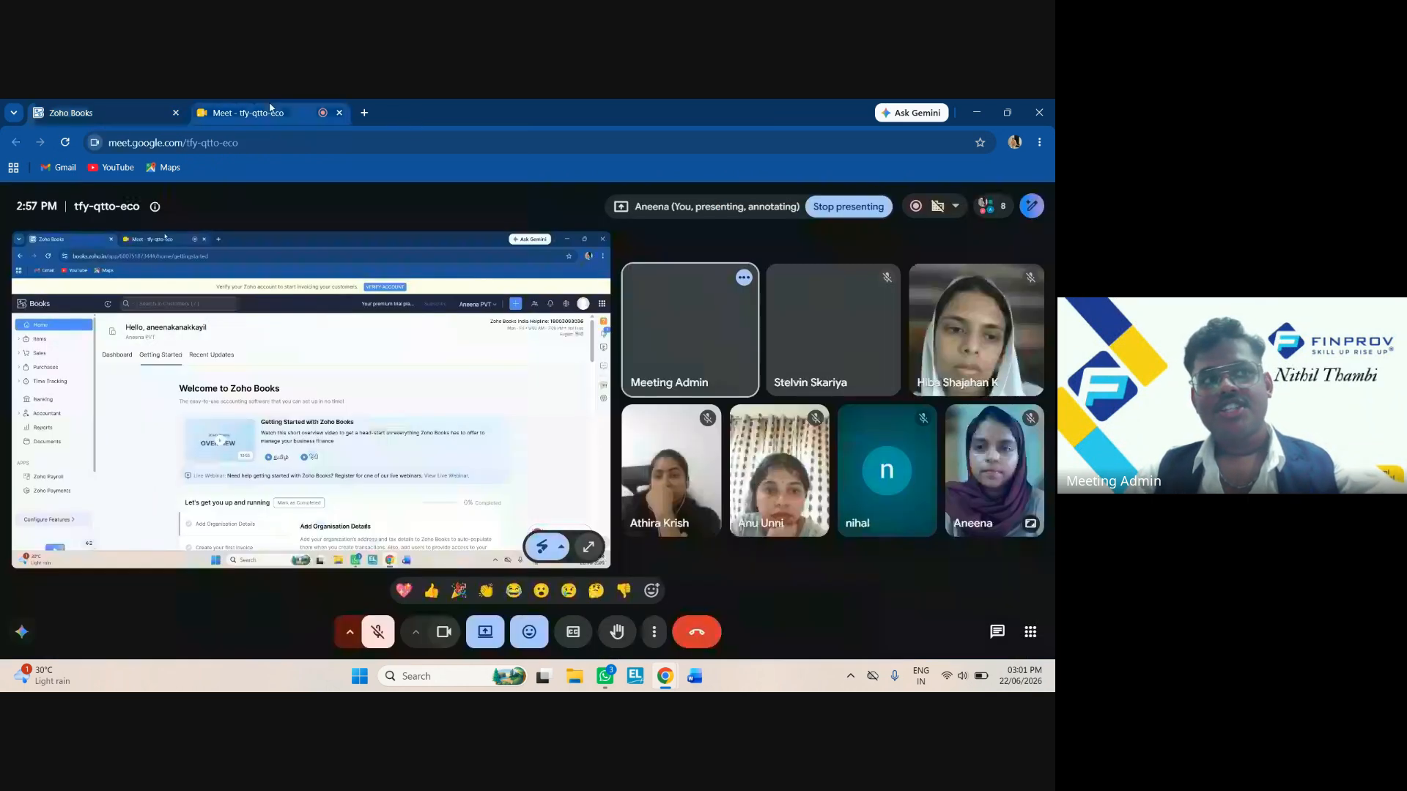
# - Switch to the Google Meet call and stop presenting the screen
pyautogui.click(246, 112)
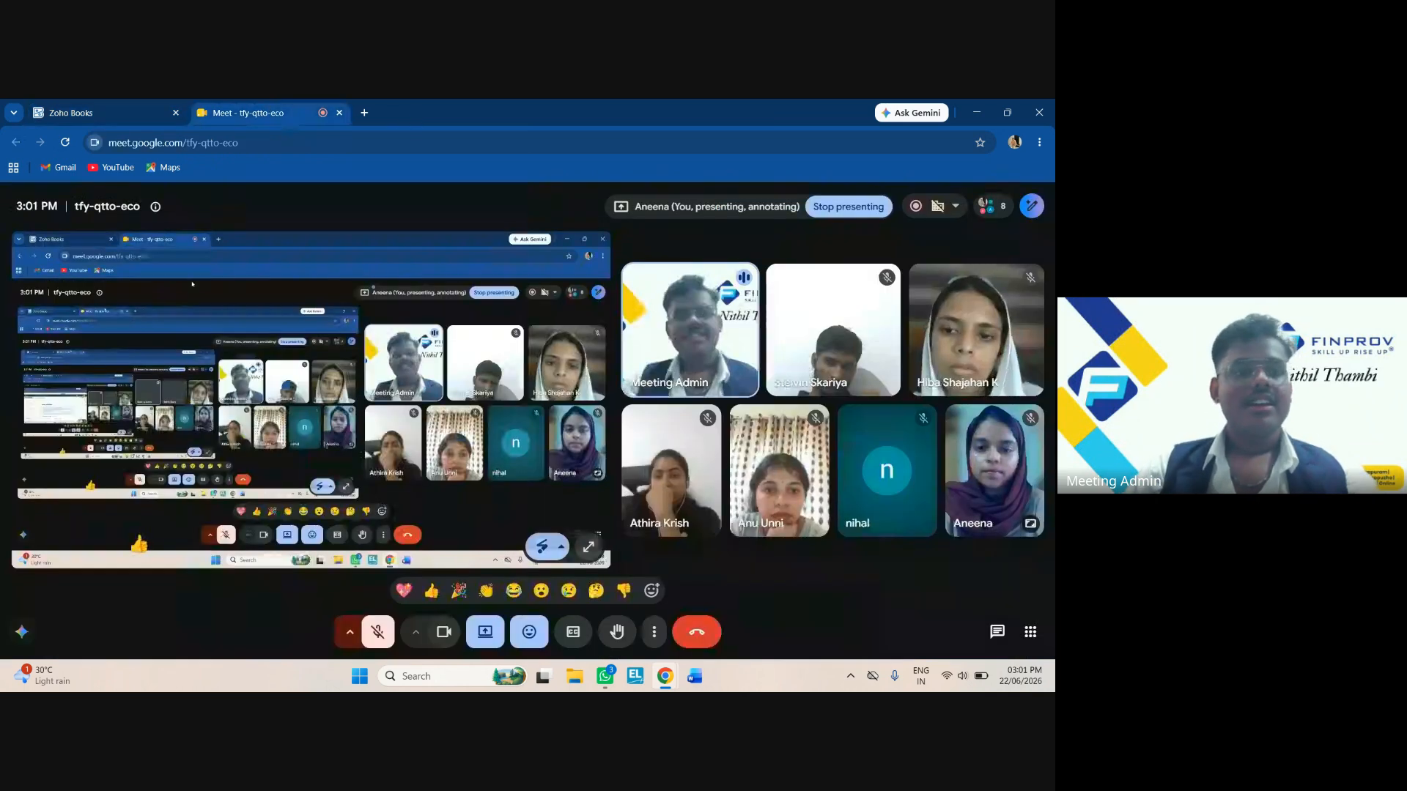
pyautogui.click(500, 643)
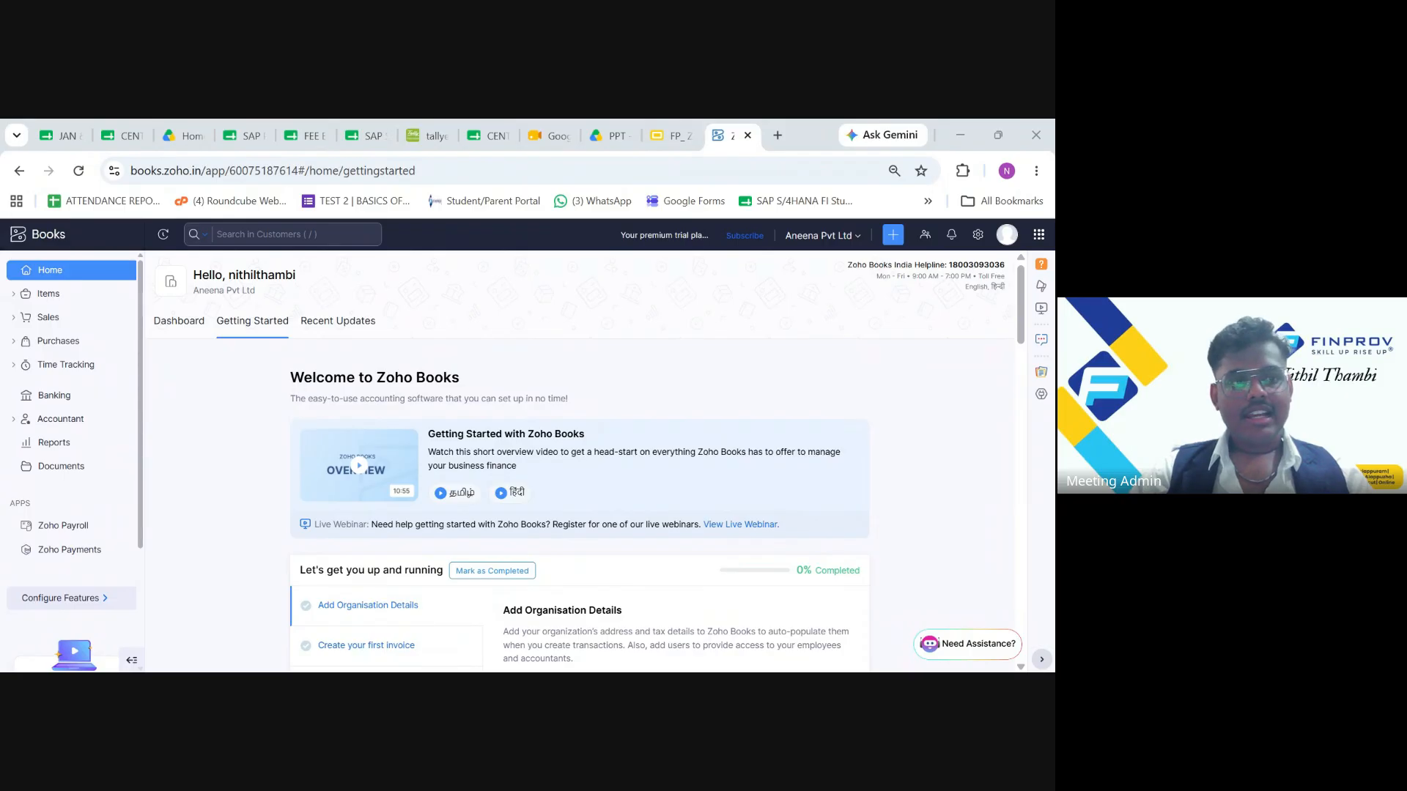
# - Annotate the navigation sidebar with a bracket, an arrow and the underlined handwritten label "Modules", and clear the markings
pyautogui.moveTo(138, 249); pyautogui.dragTo(117, 647)
pyautogui.moveTo(185, 503)
pyautogui.mouseDown()
pyautogui.moveTo(439, 388)
pyautogui.moveTo(429, 416)
pyautogui.mouseUp()
pyautogui.moveTo(499, 334)
pyautogui.mouseDown()
pyautogui.moveTo(515, 384)
pyautogui.moveTo(648, 337)
pyautogui.moveTo(671, 308)
pyautogui.moveTo(680, 341)
pyautogui.moveTo(663, 352)
pyautogui.mouseUp()
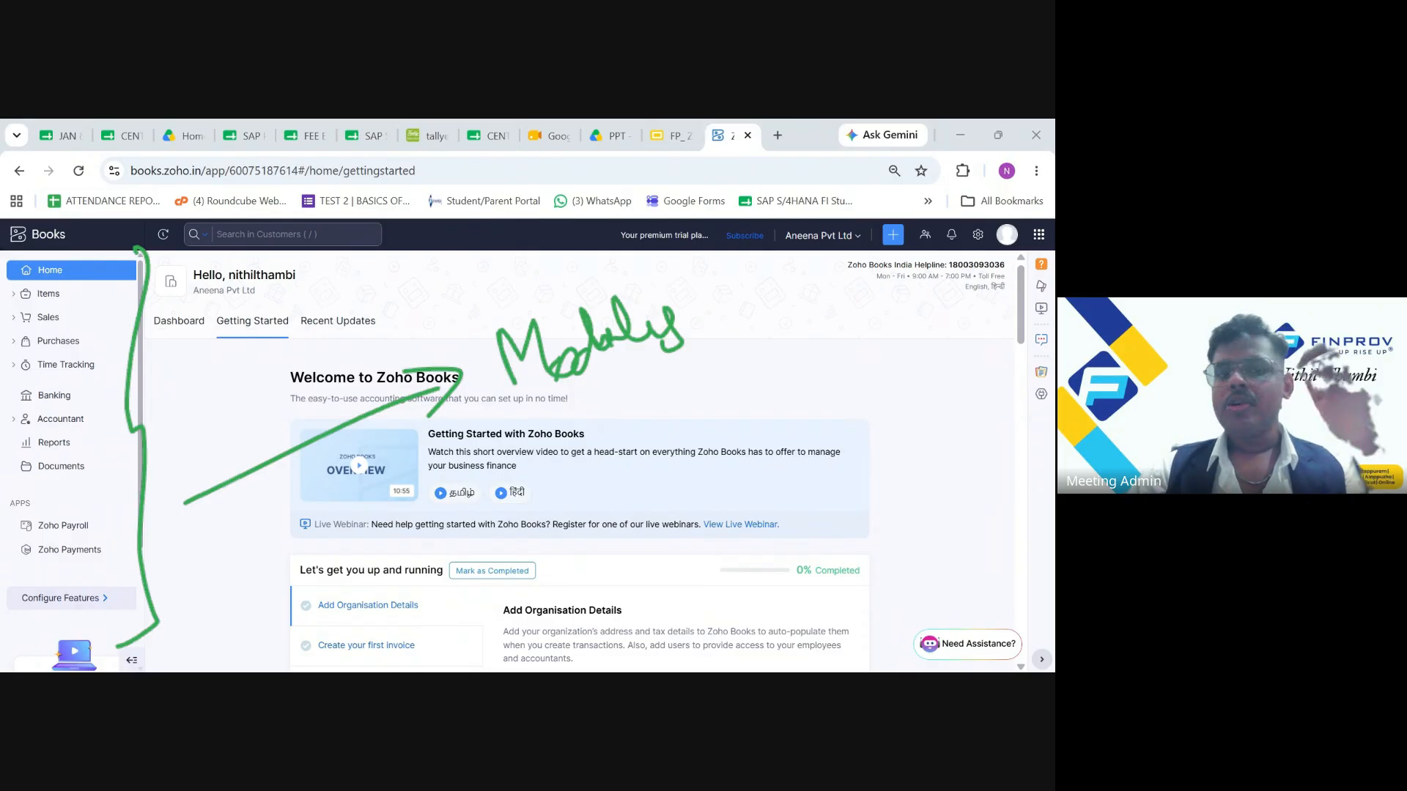
pyautogui.moveTo(551, 412); pyautogui.dragTo(750, 334)
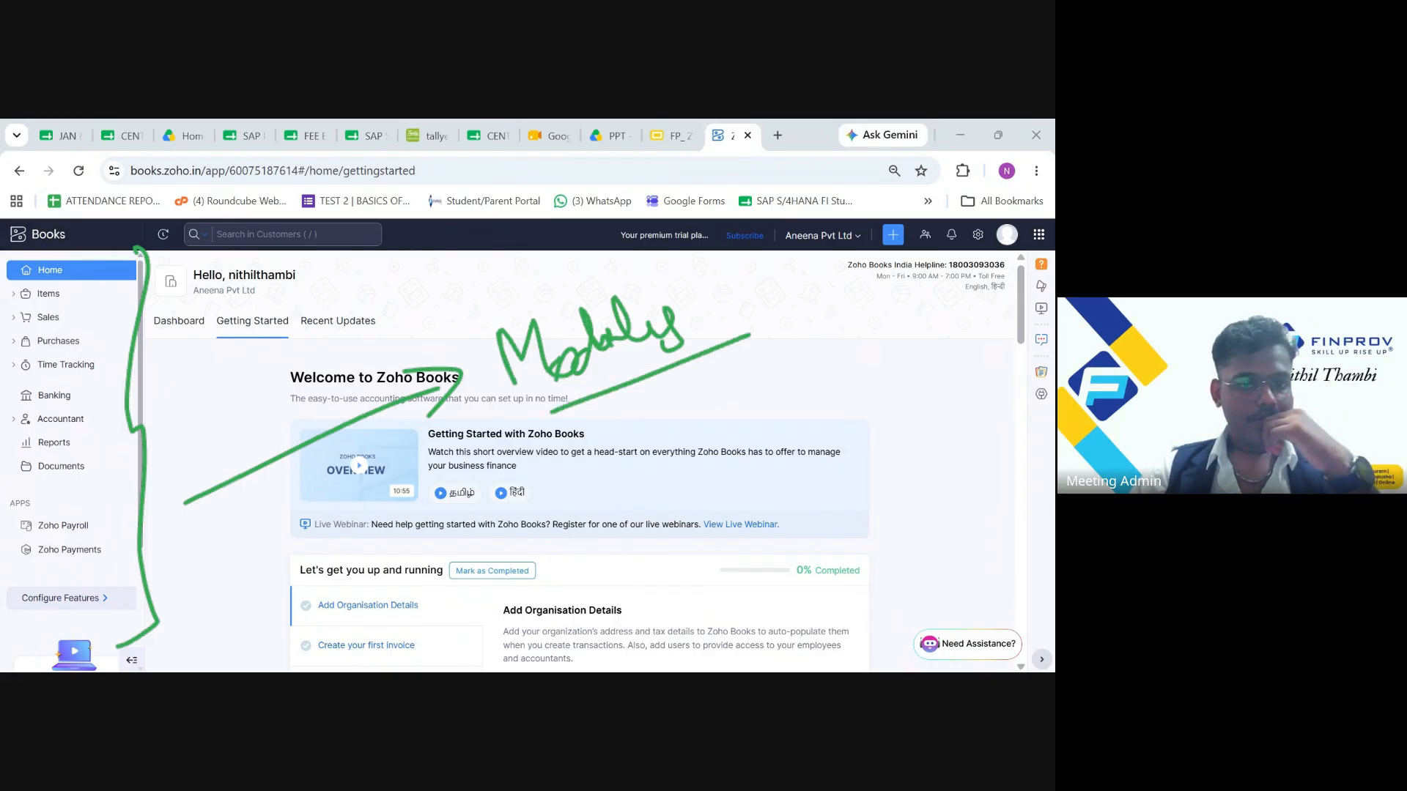
pyautogui.press('Escape')
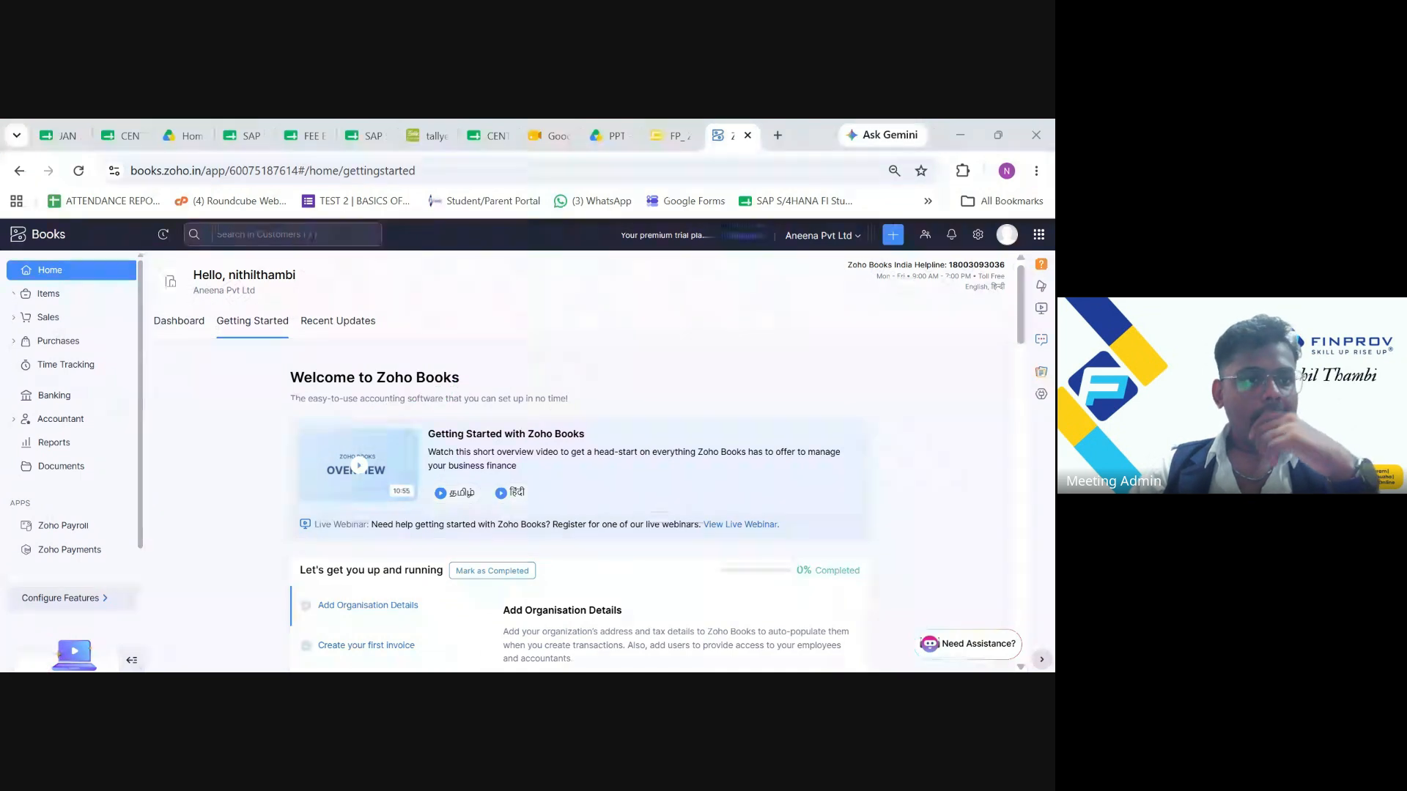
pyautogui.moveTo(152, 253)
pyautogui.mouseDown()
pyautogui.moveTo(184, 238)
pyautogui.moveTo(152, 216)
pyautogui.moveTo(149, 251)
pyautogui.mouseUp()
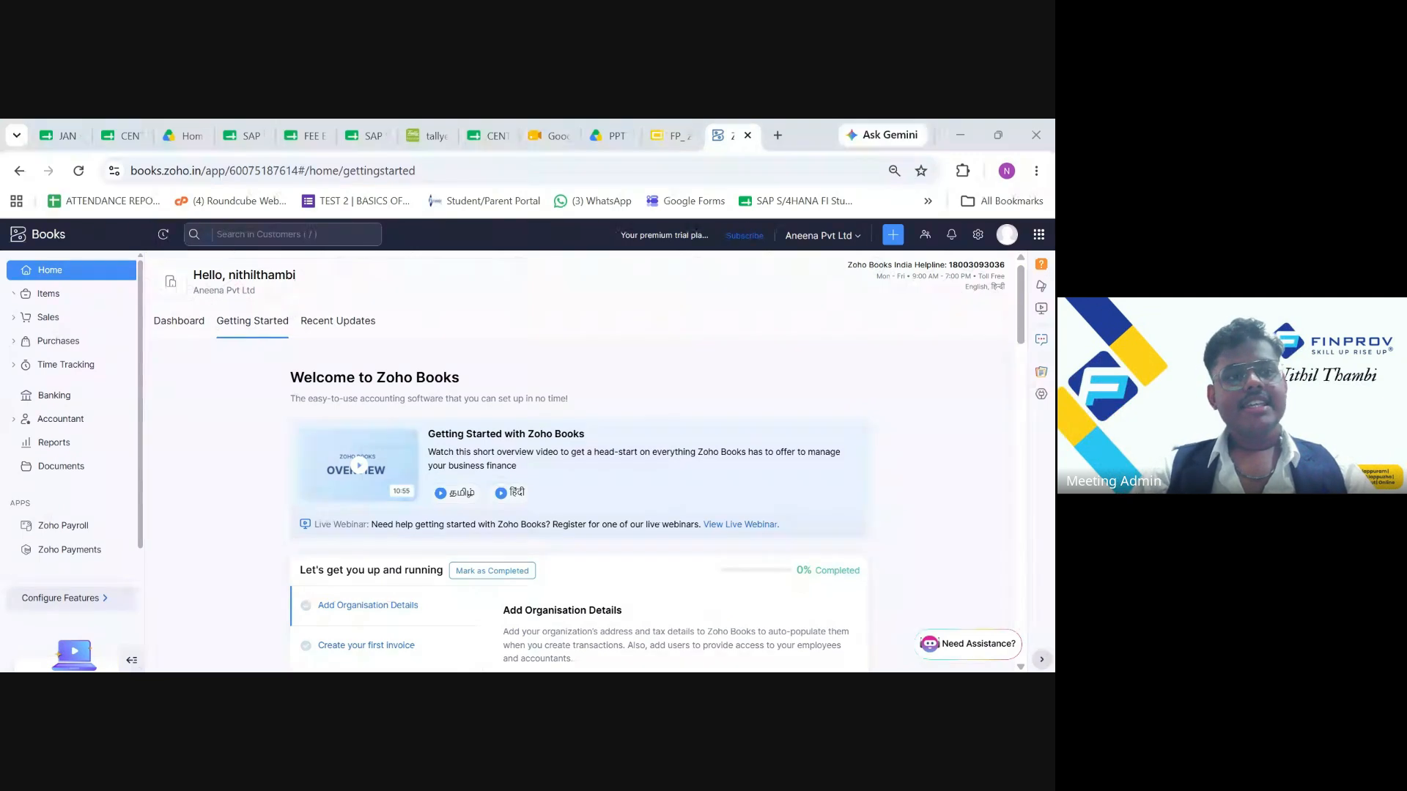
pyautogui.moveTo(203, 251); pyautogui.dragTo(341, 255)
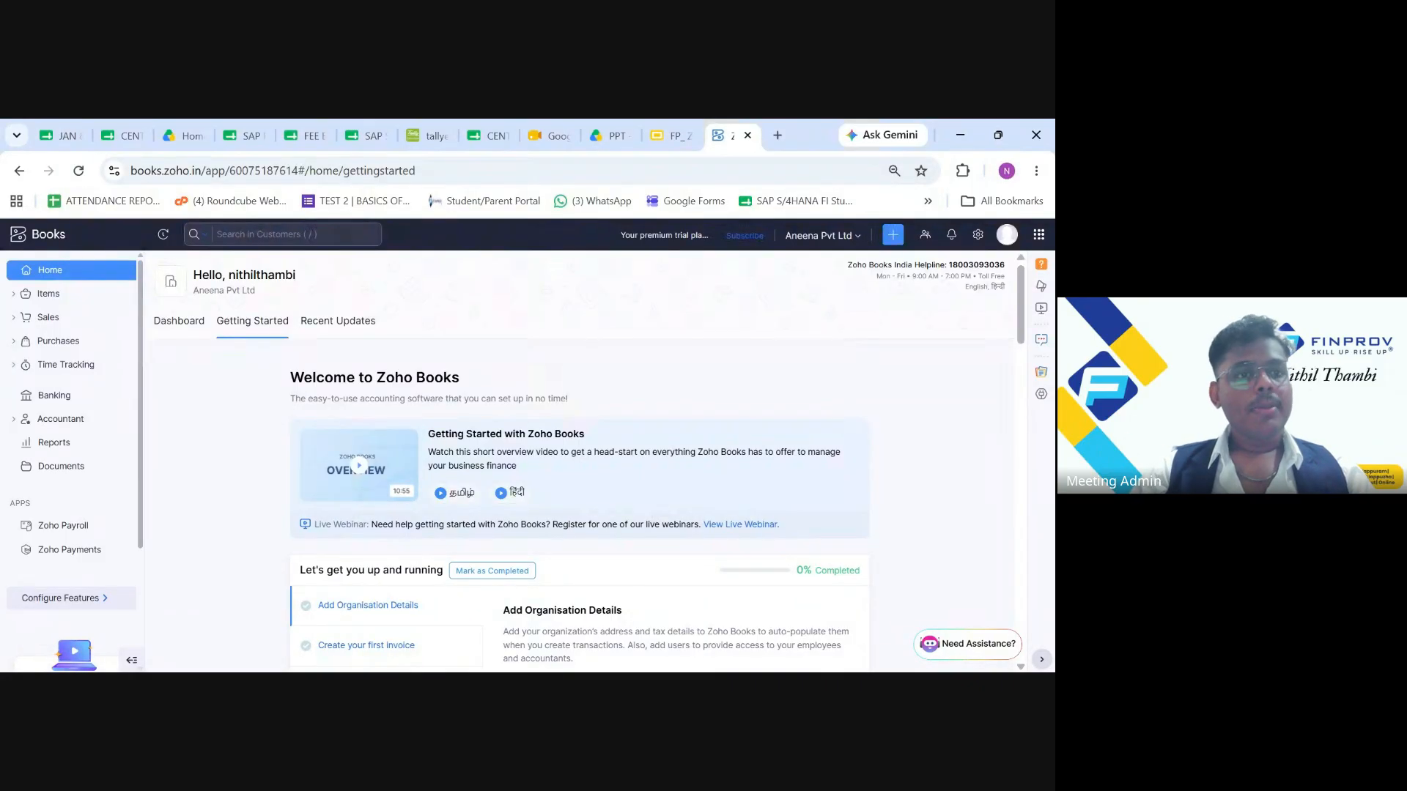
# - Show the categories available for searching, underline Vendors and Items, and clear the markings and close the list
pyautogui.click(204, 236)
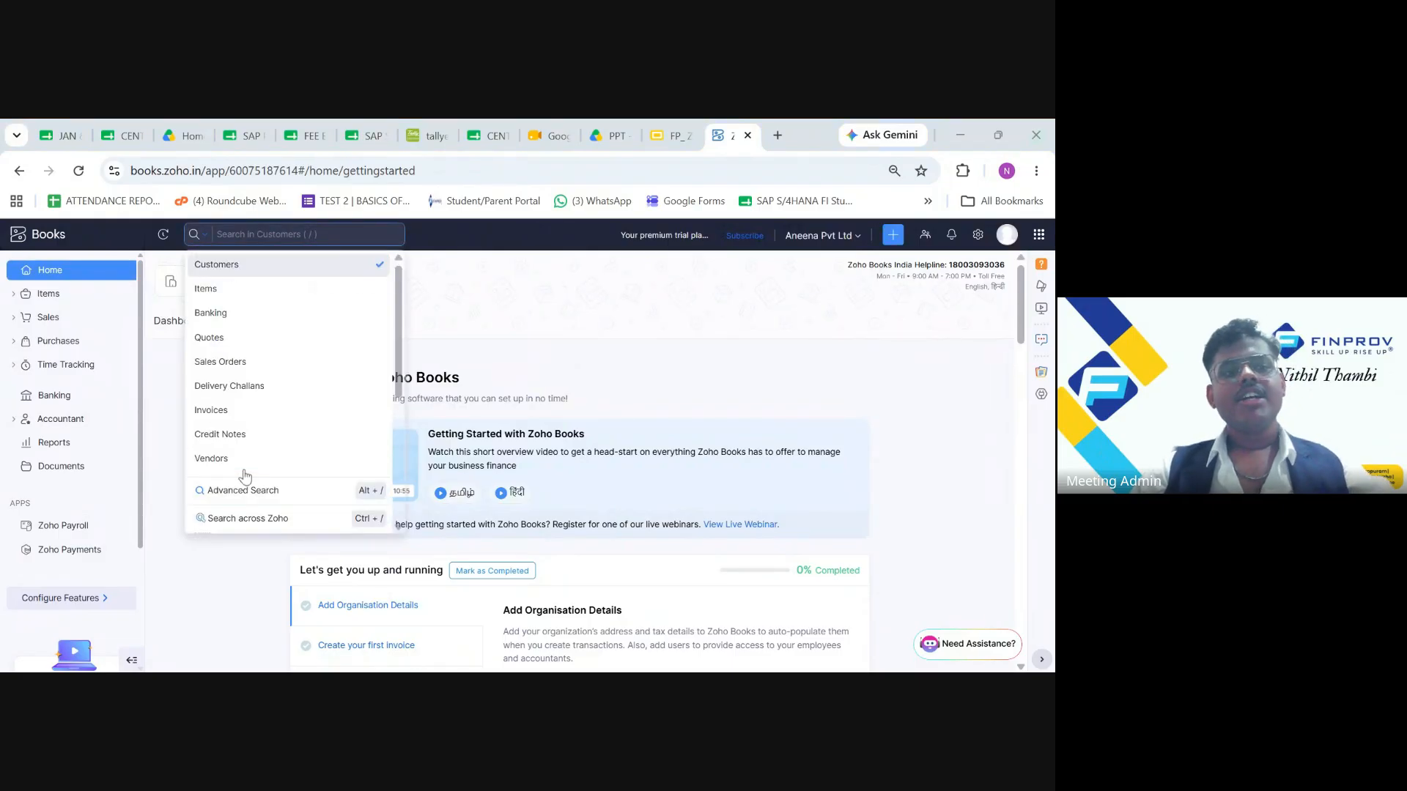
pyautogui.moveTo(245, 467); pyautogui.dragTo(189, 465)
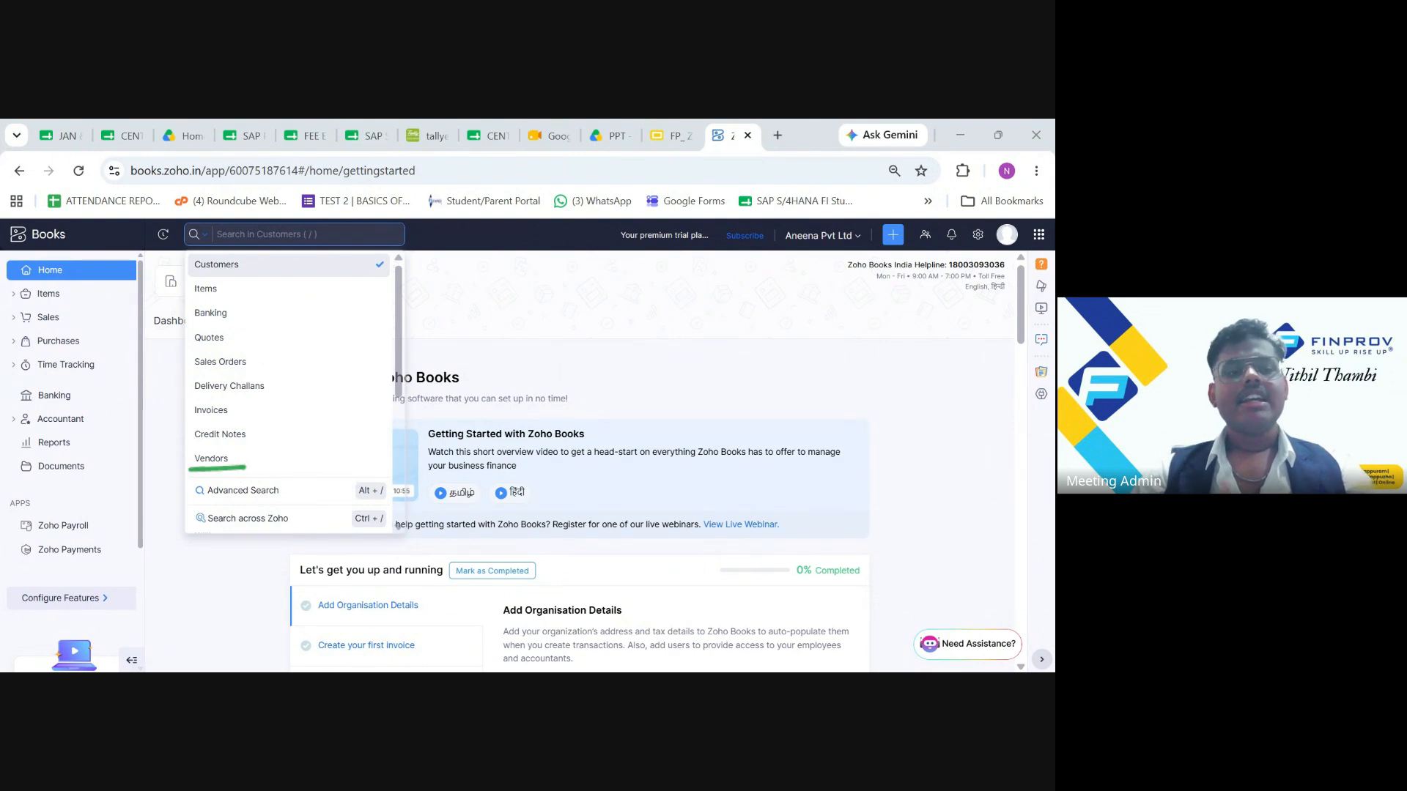
pyautogui.moveTo(194, 294); pyautogui.dragTo(254, 290)
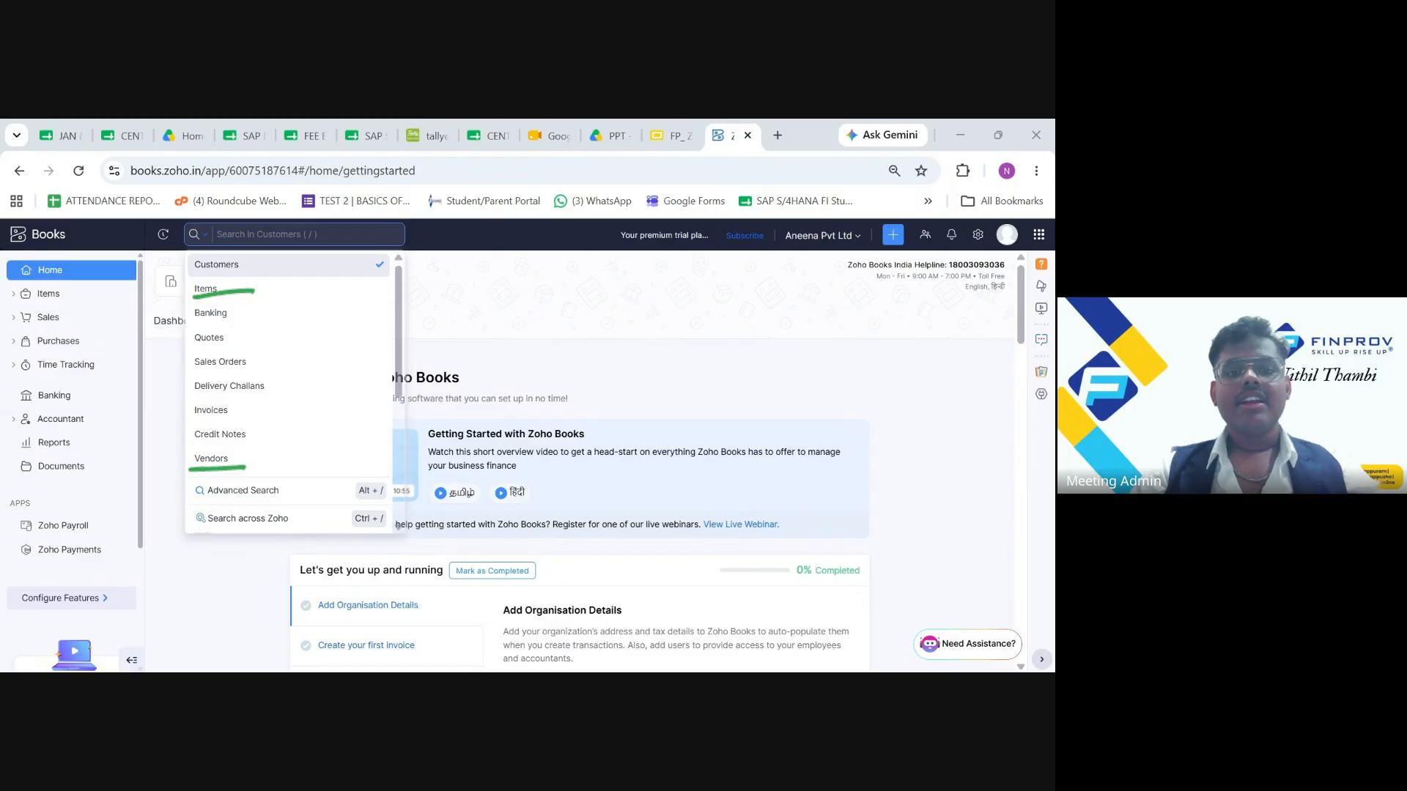
pyautogui.press('Escape')
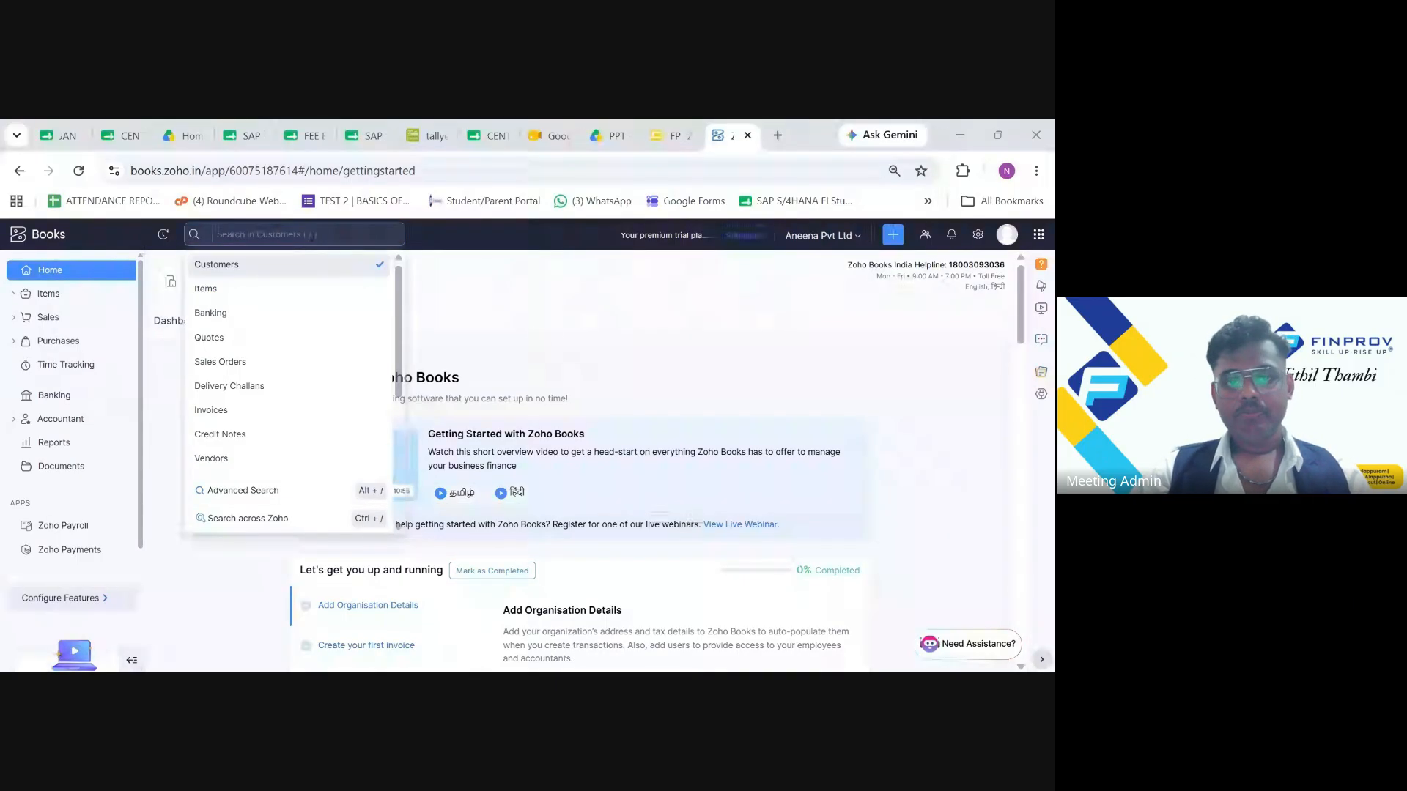
pyautogui.click(536, 326)
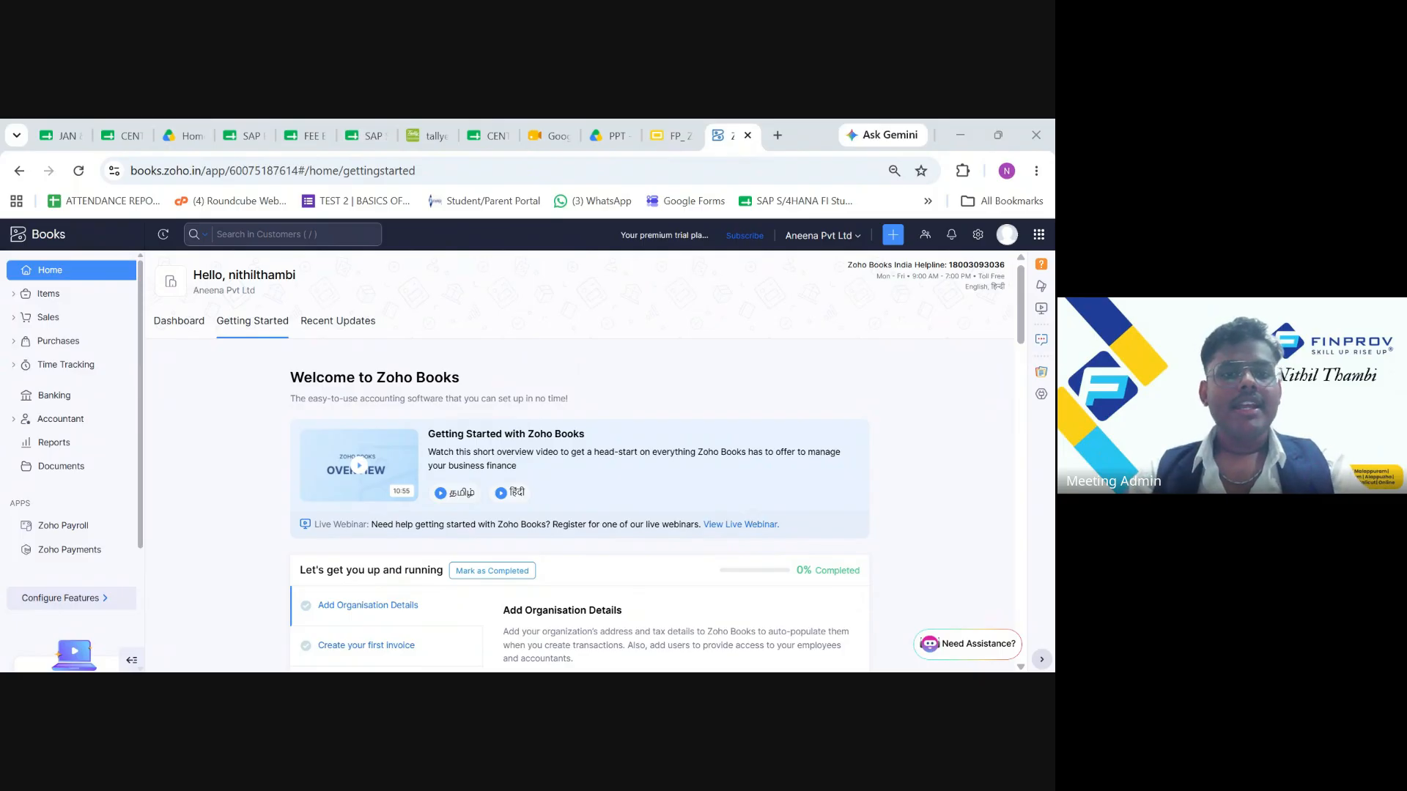
# - Circle the organization name in the header with a freehand annotation
pyautogui.moveTo(833, 202)
pyautogui.mouseDown()
pyautogui.moveTo(826, 214)
pyautogui.moveTo(848, 226)
pyautogui.moveTo(813, 197)
pyautogui.mouseUp()
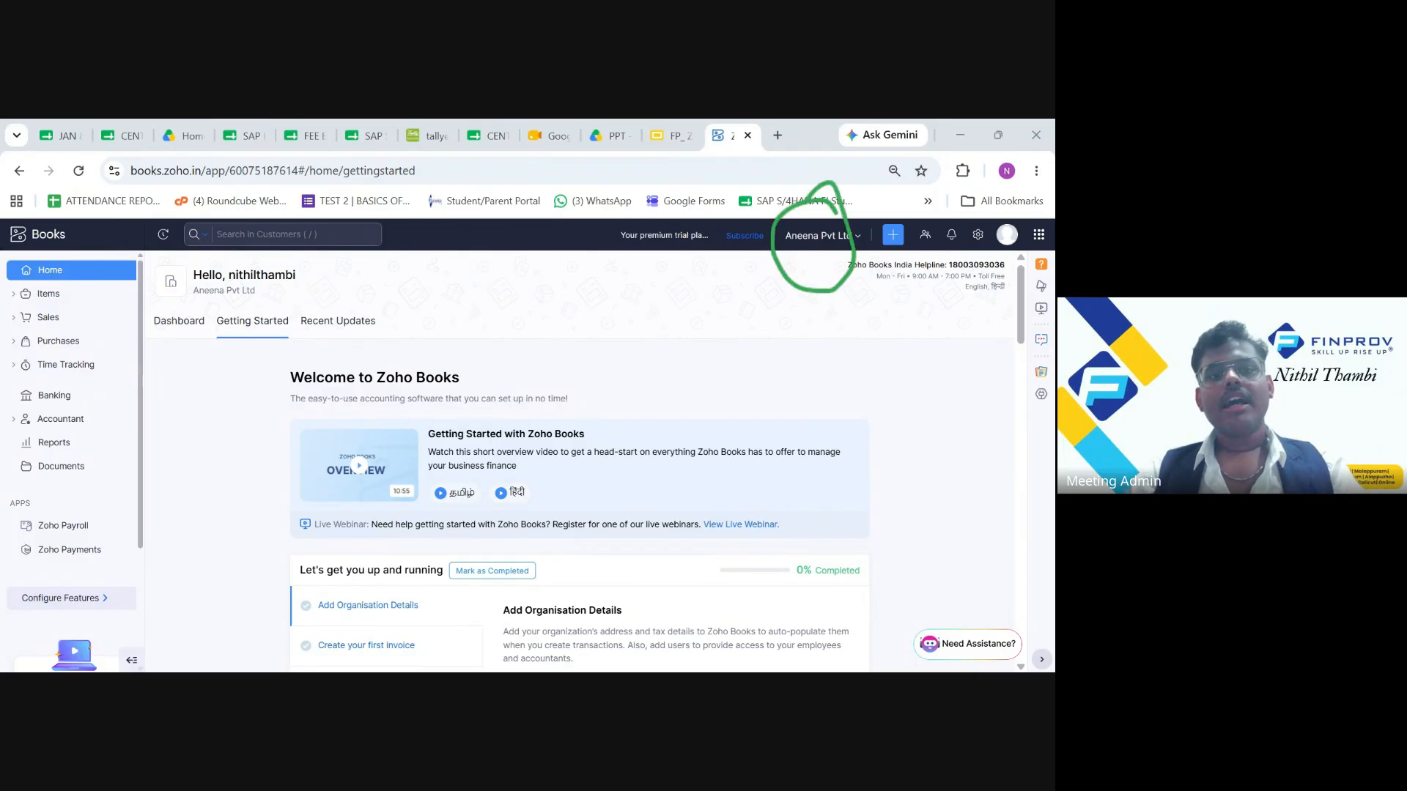
# - Handwrite the annotation "14 days free" below the circled organization name and mark quotation strokes around "free"
pyautogui.moveTo(797, 335); pyautogui.dragTo(792, 359)
pyautogui.moveTo(826, 316)
pyautogui.mouseDown()
pyautogui.moveTo(815, 342)
pyautogui.moveTo(841, 331)
pyautogui.moveTo(841, 362)
pyautogui.mouseUp()
pyautogui.moveTo(895, 302)
pyautogui.mouseDown()
pyautogui.moveTo(908, 344)
pyautogui.moveTo(931, 308)
pyautogui.moveTo(960, 333)
pyautogui.mouseUp()
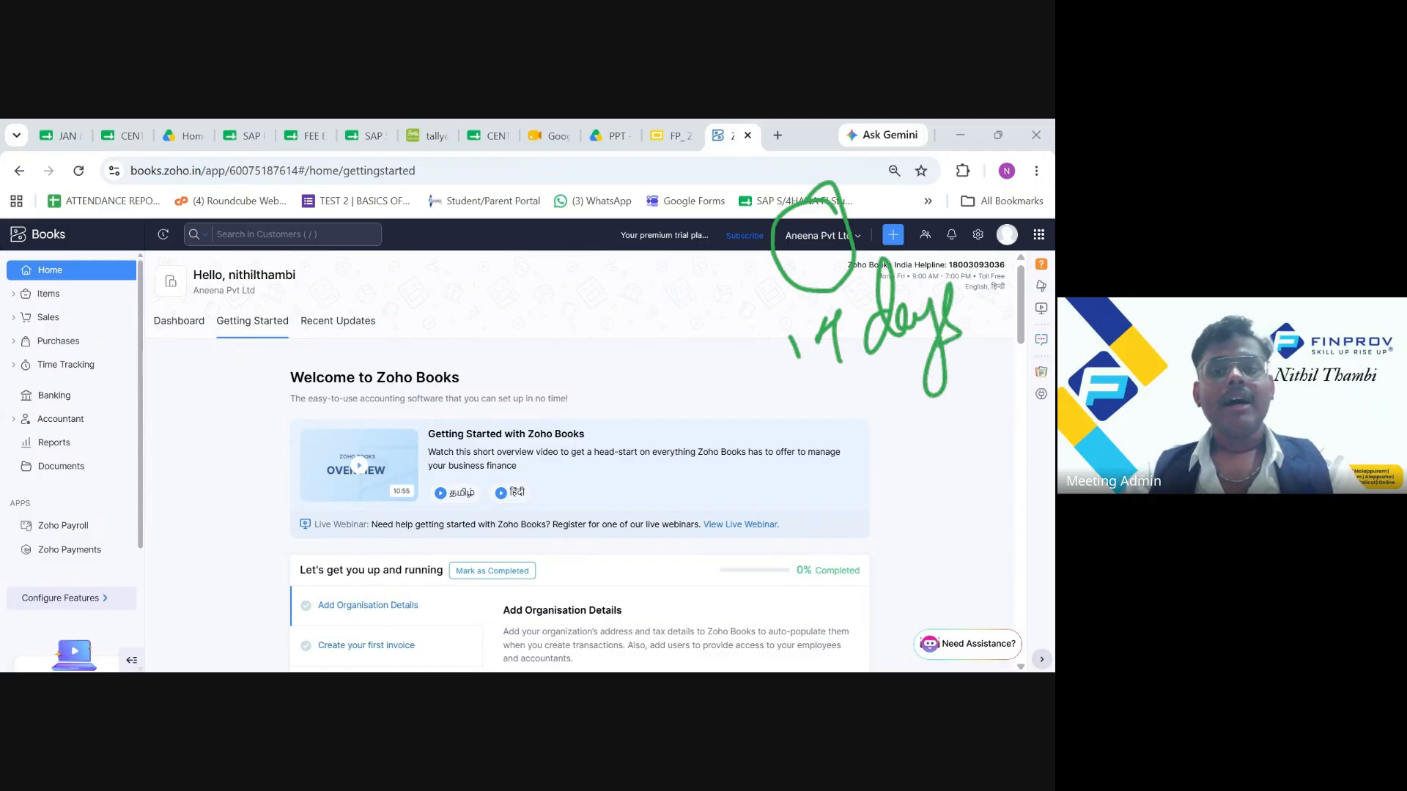
pyautogui.moveTo(900, 385)
pyautogui.mouseDown()
pyautogui.moveTo(895, 436)
pyautogui.moveTo(990, 429)
pyautogui.mouseUp()
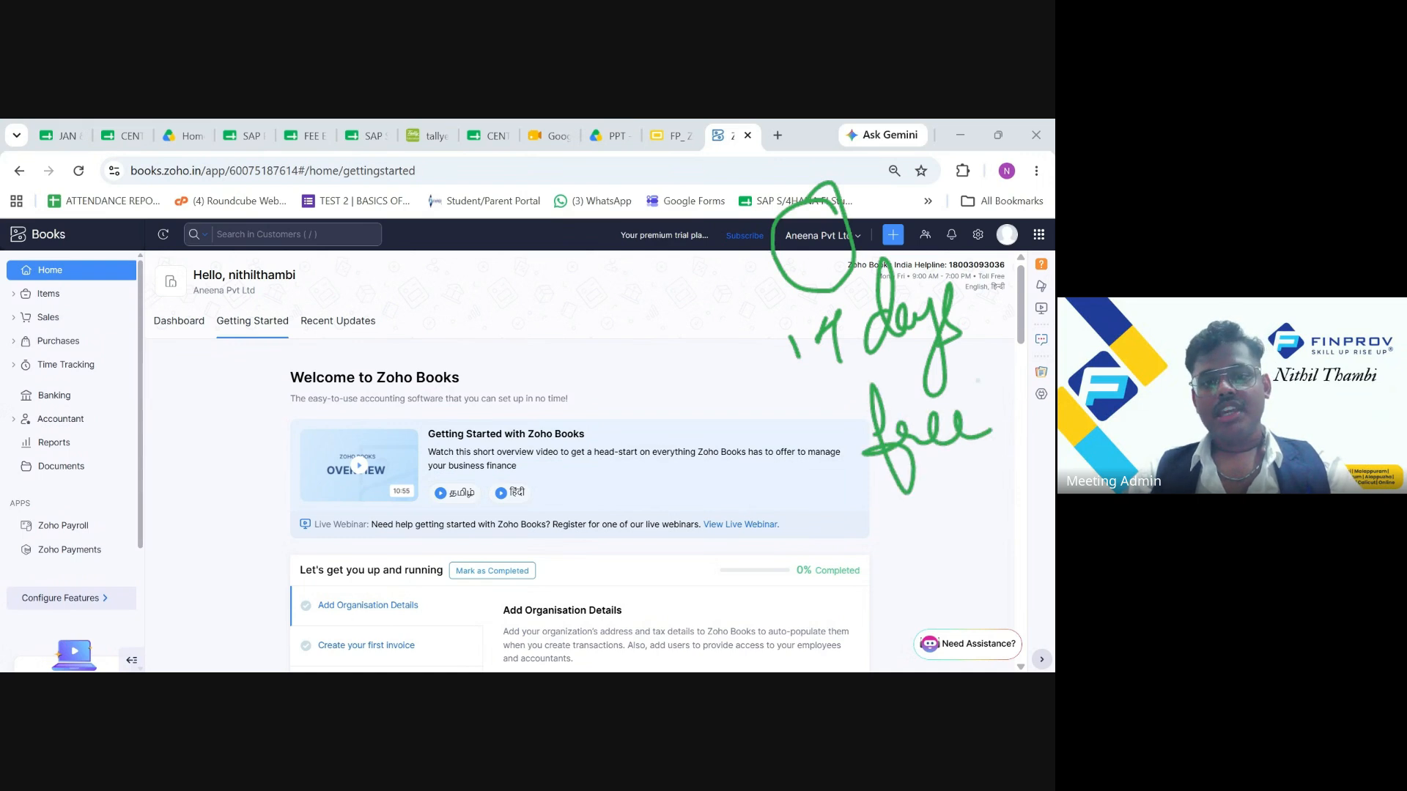
pyautogui.moveTo(976, 381); pyautogui.dragTo(987, 365)
pyautogui.moveTo(839, 388); pyautogui.dragTo(826, 406)
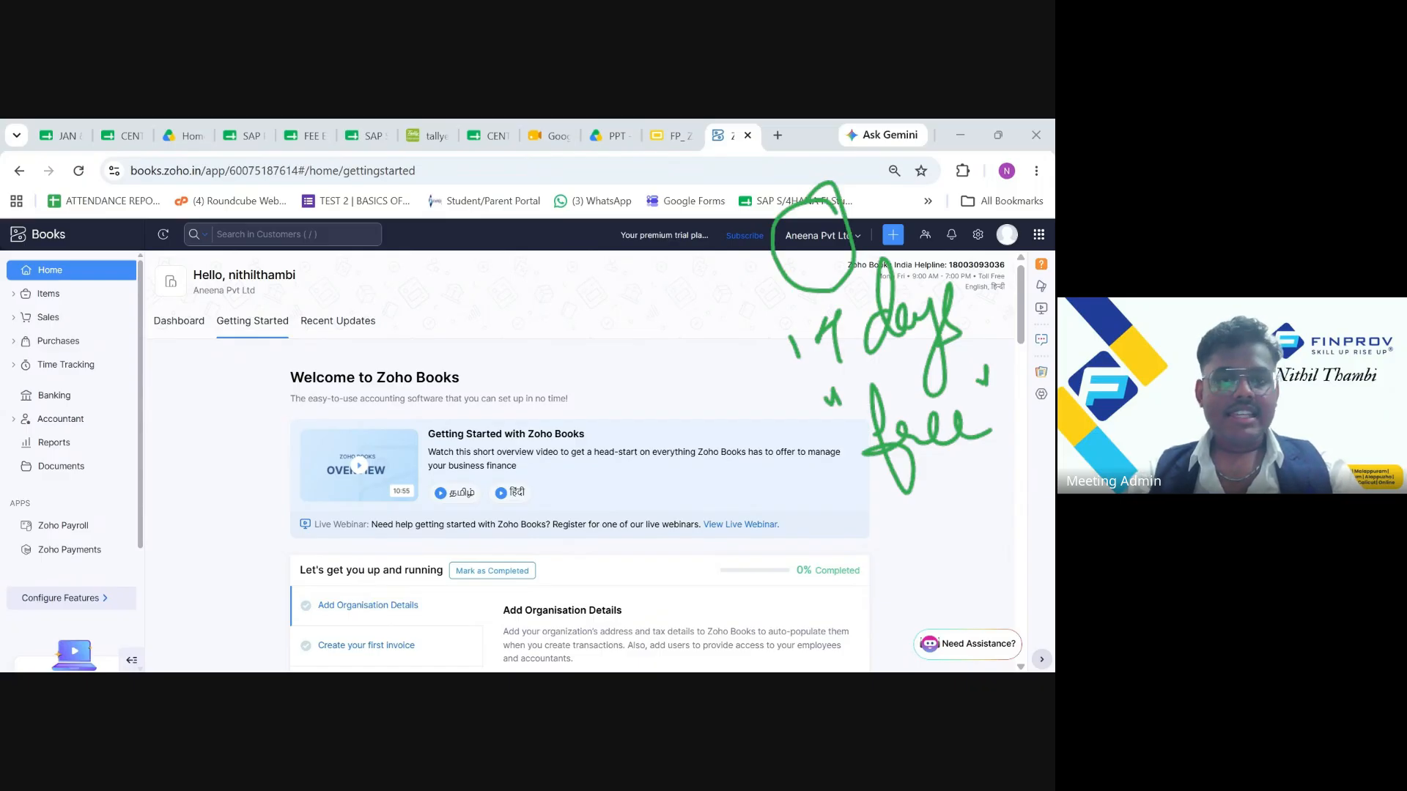
# - Draw an arrow from the circled organization name to a handwritten "Subscribe", add a downward arrow below it, and clear all markings
pyautogui.moveTo(810, 267)
pyautogui.mouseDown()
pyautogui.moveTo(660, 350)
pyautogui.moveTo(705, 366)
pyautogui.mouseUp()
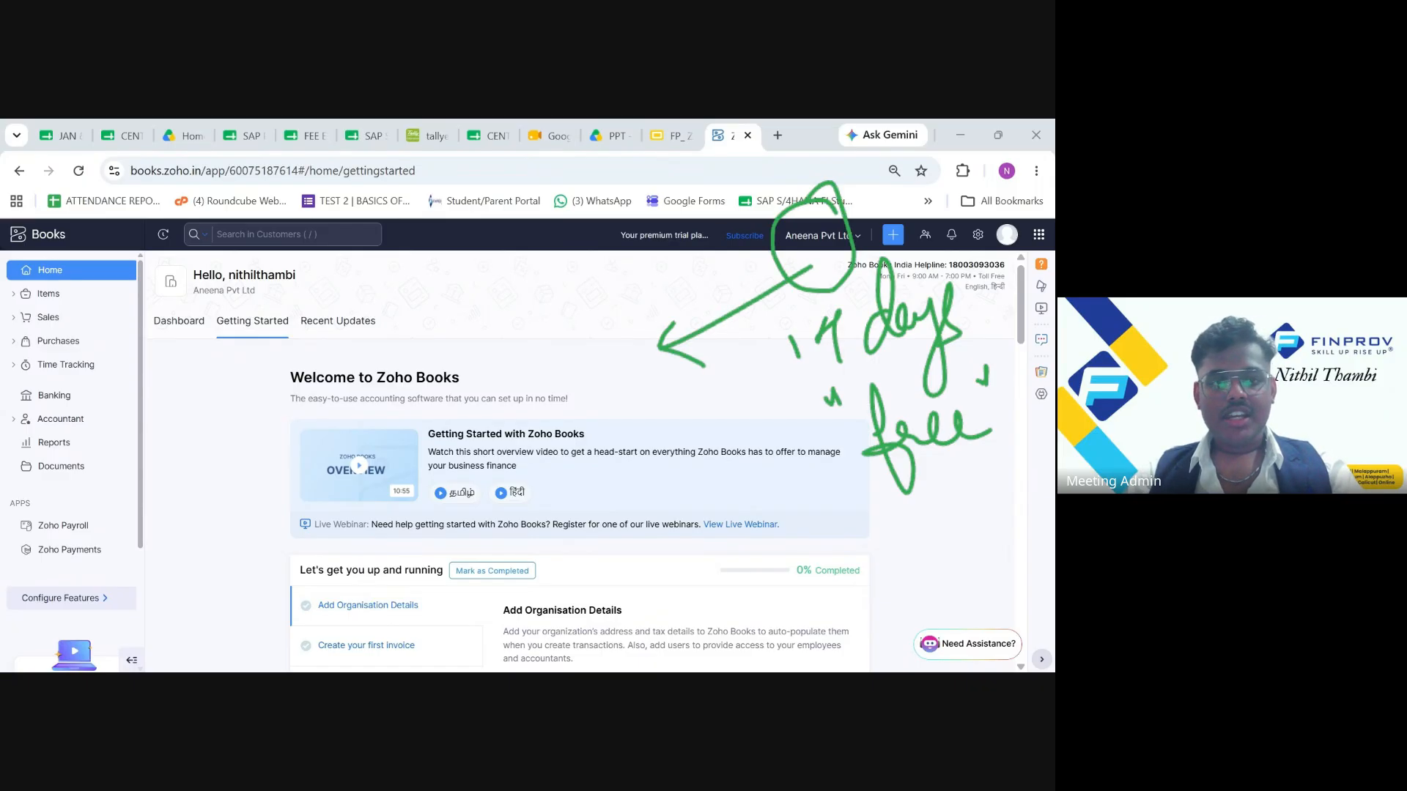
pyautogui.moveTo(504, 322)
pyautogui.mouseDown()
pyautogui.moveTo(485, 414)
pyautogui.moveTo(543, 323)
pyautogui.moveTo(575, 344)
pyautogui.moveTo(598, 312)
pyautogui.moveTo(603, 352)
pyautogui.moveTo(700, 282)
pyautogui.mouseUp()
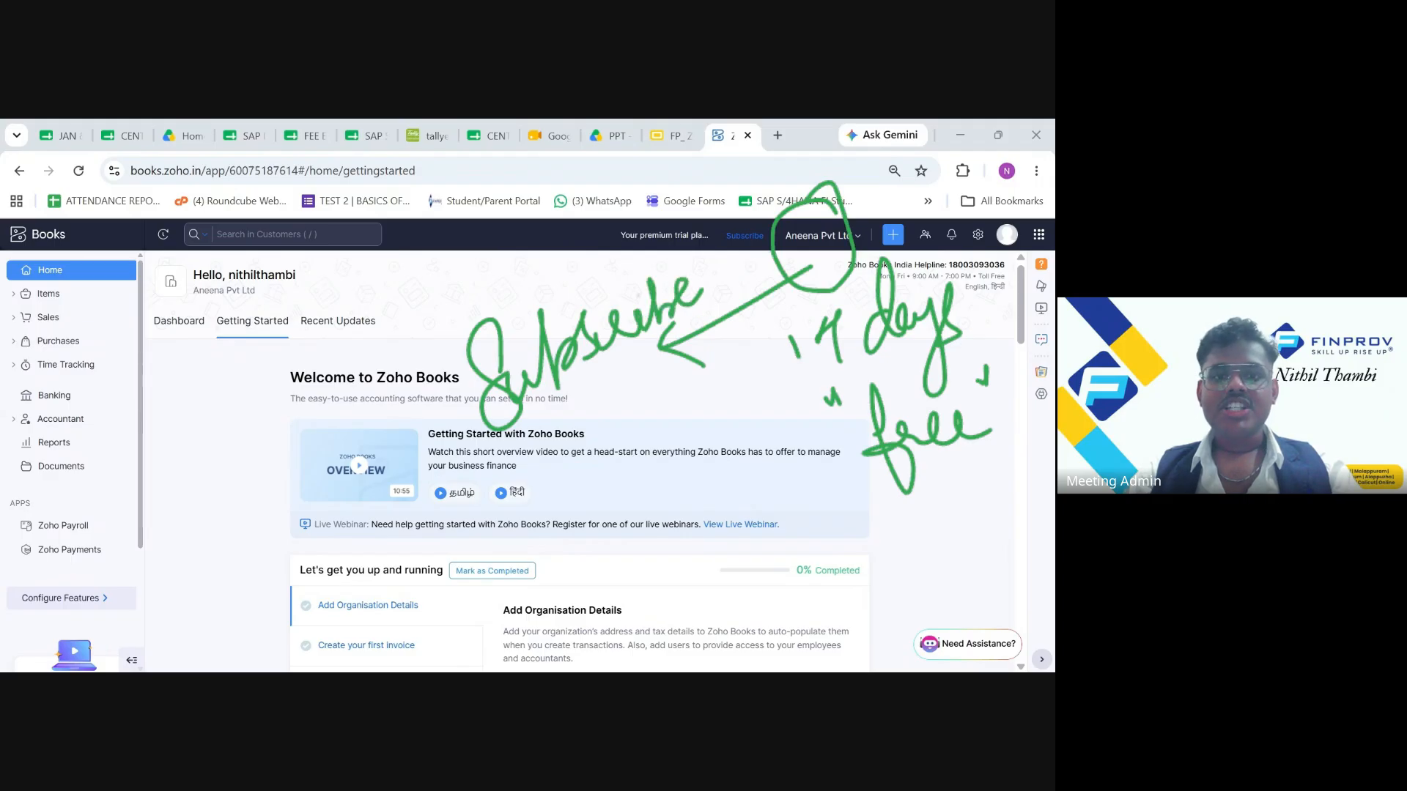
pyautogui.moveTo(553, 405); pyautogui.dragTo(581, 481)
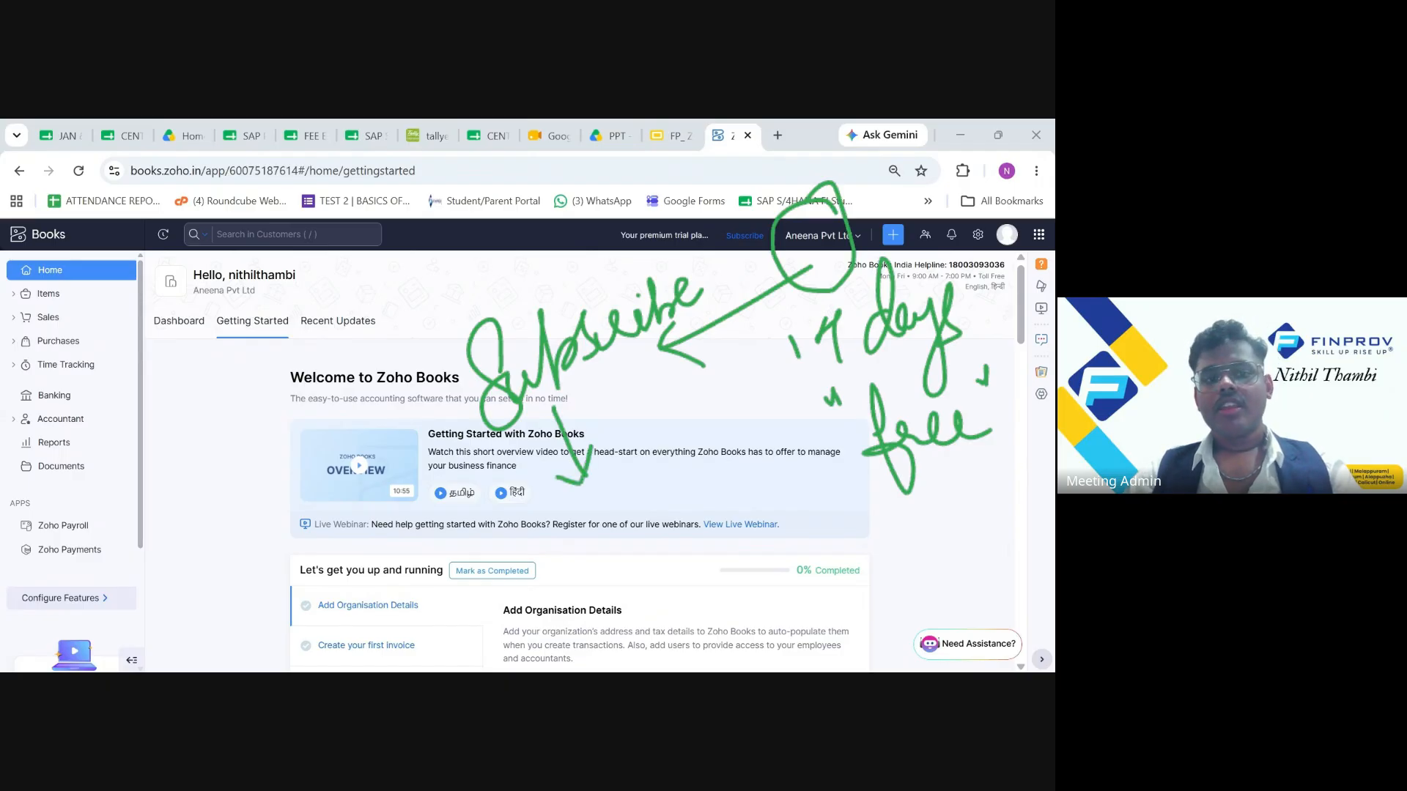
pyautogui.press('Escape')
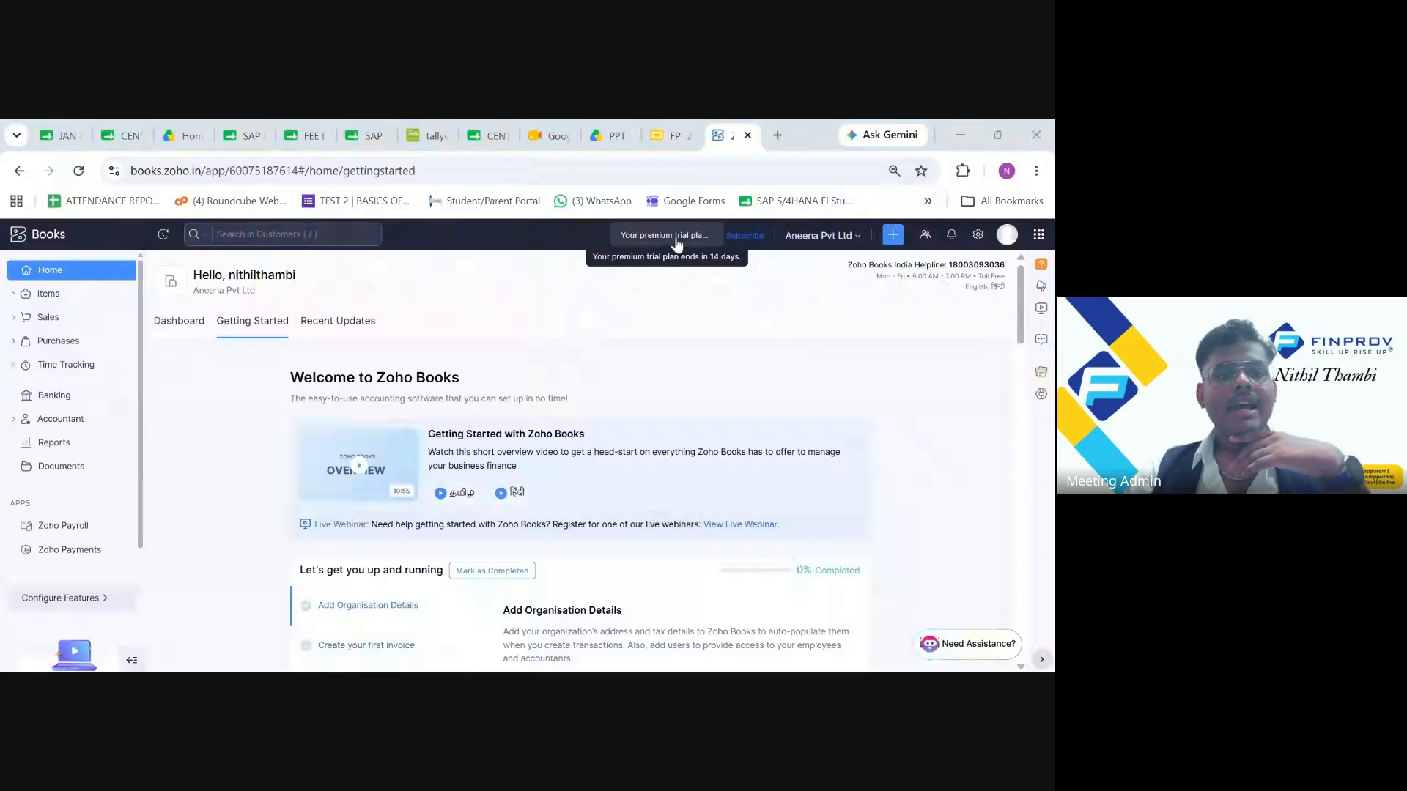
# - Underline the trial notice, view the paid plans through the subscription's Upgrade Plan option, and close the store page
pyautogui.moveTo(615, 286); pyautogui.dragTo(762, 277)
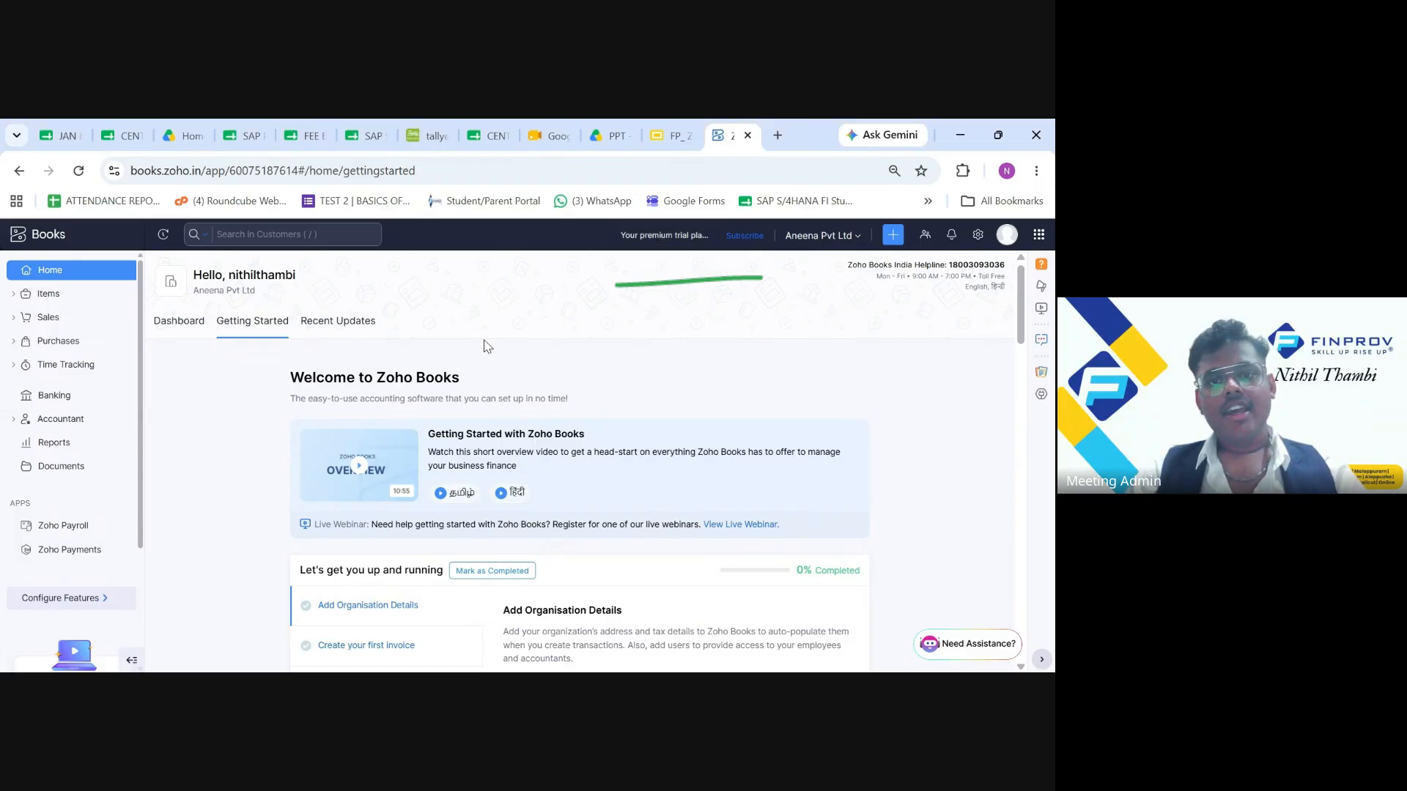
pyautogui.click(748, 238)
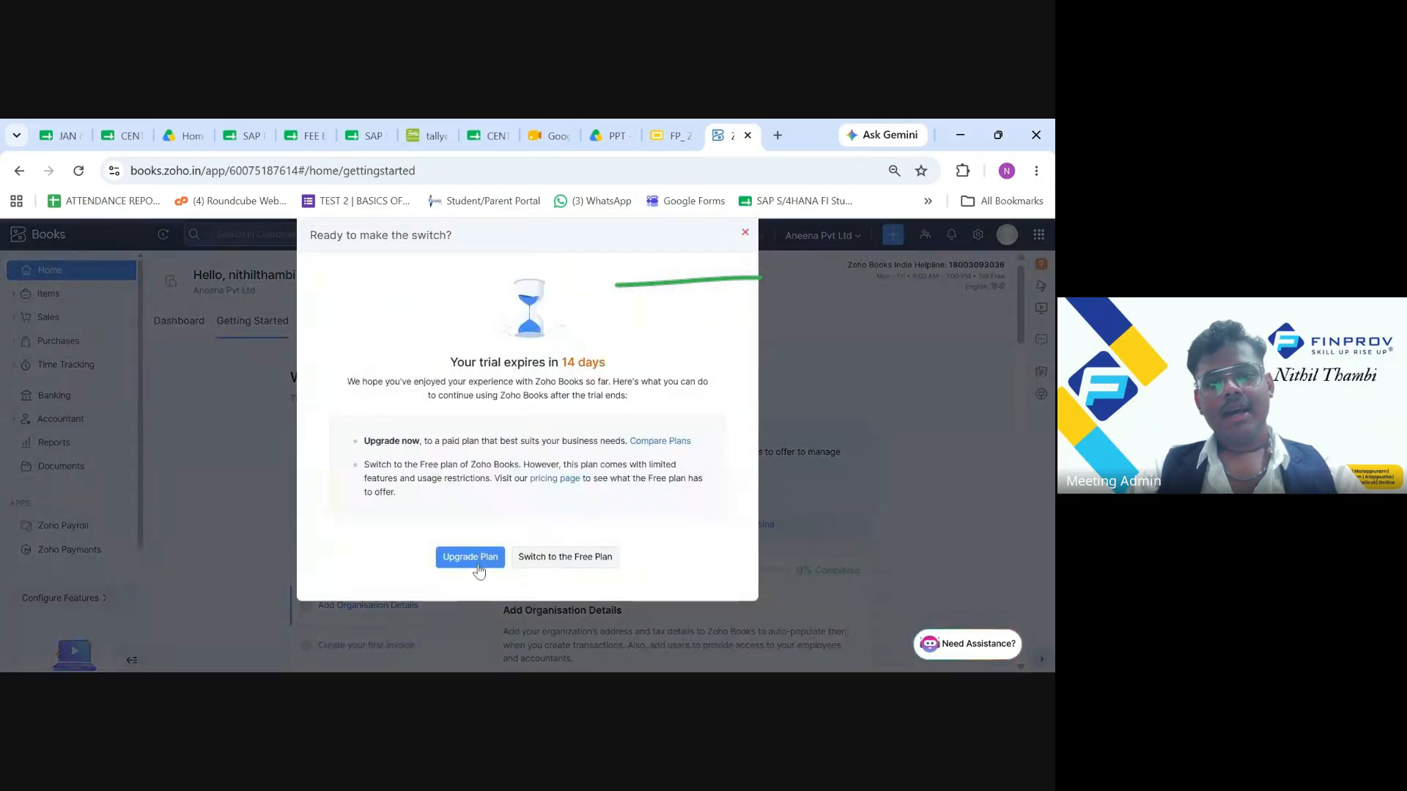
pyautogui.click(470, 557)
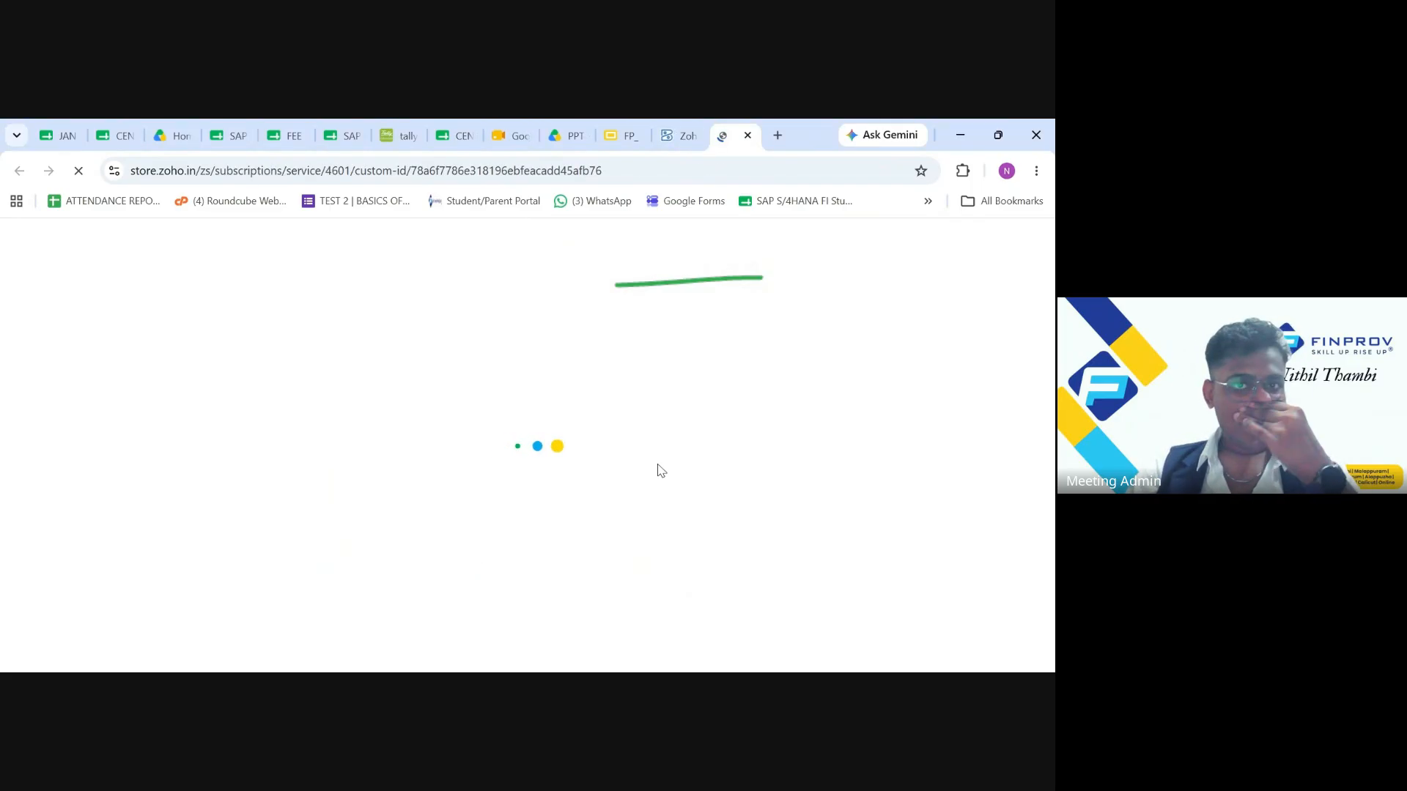
pyautogui.scroll(-1, 605, 488)
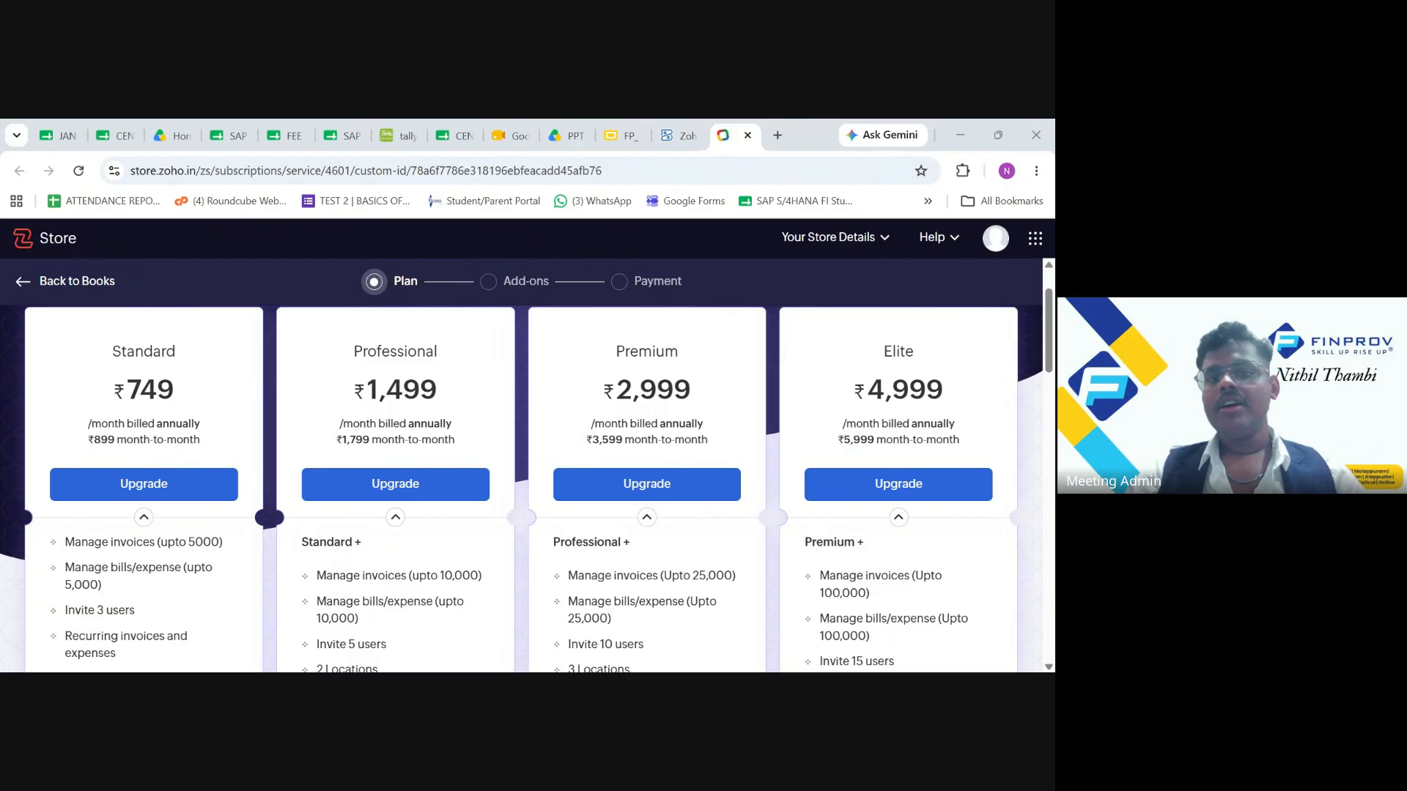
pyautogui.click(748, 135)
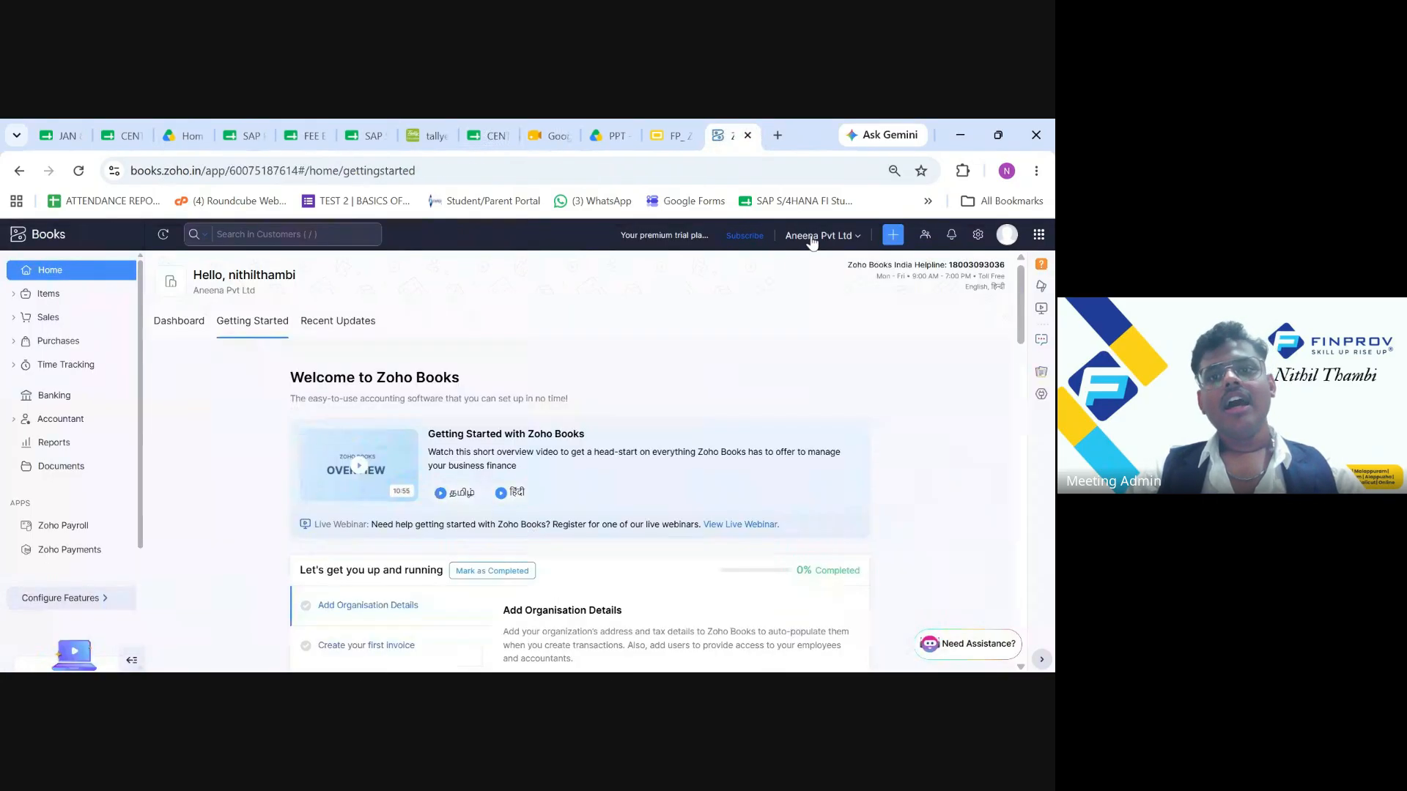
# - Show the list of organizations, underline the current organization name and the Manage option, and go to the organization management page
pyautogui.click(812, 237)
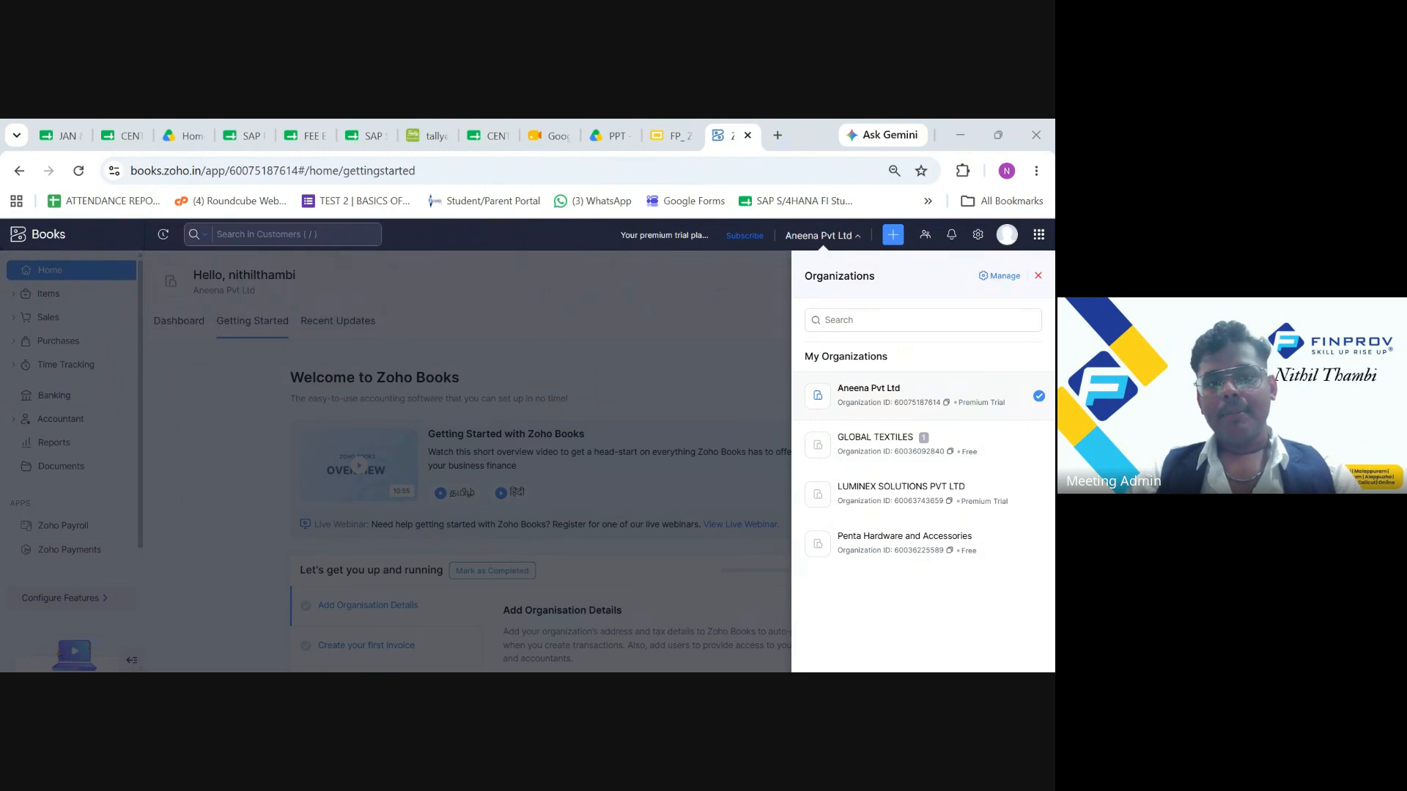
pyautogui.moveTo(790, 247); pyautogui.dragTo(872, 243)
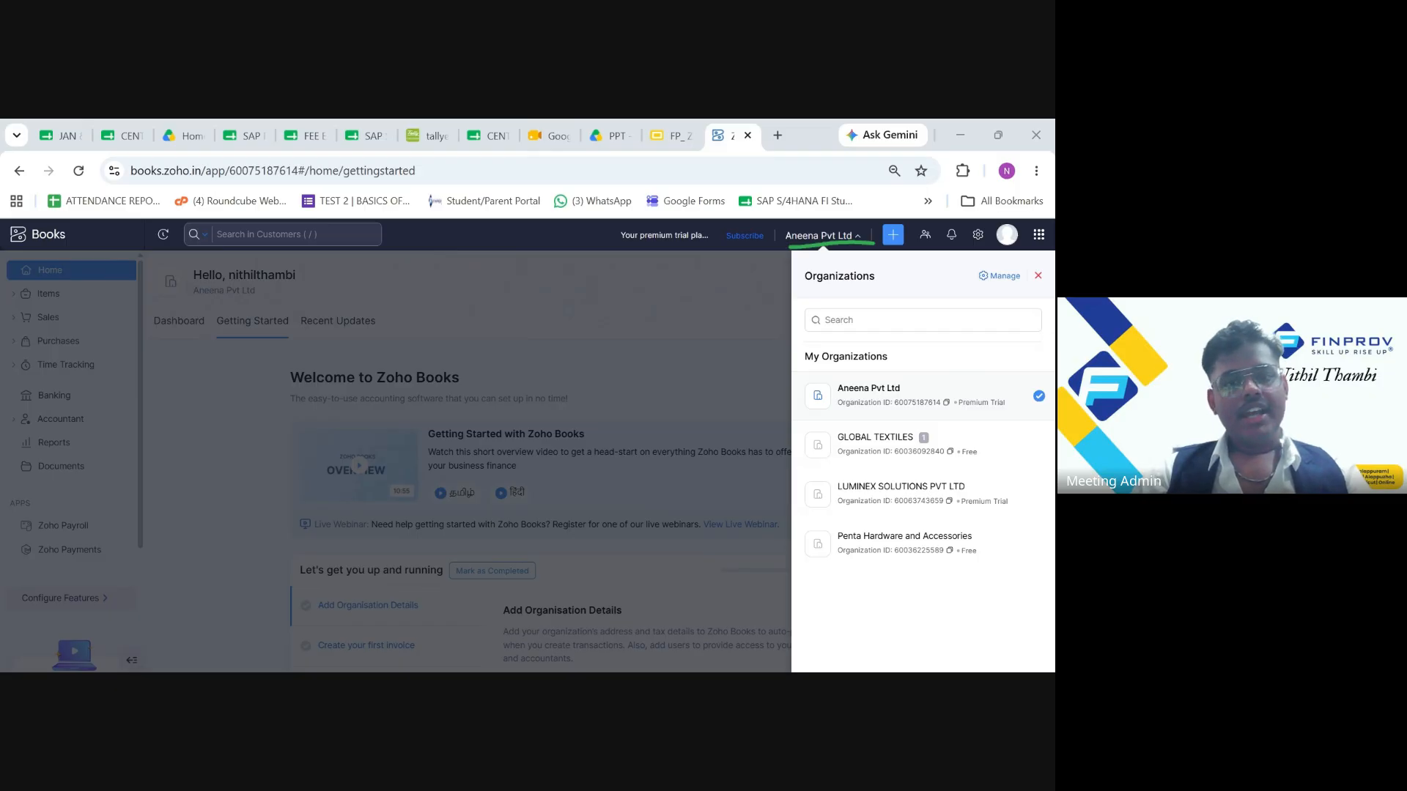
pyautogui.press('Escape')
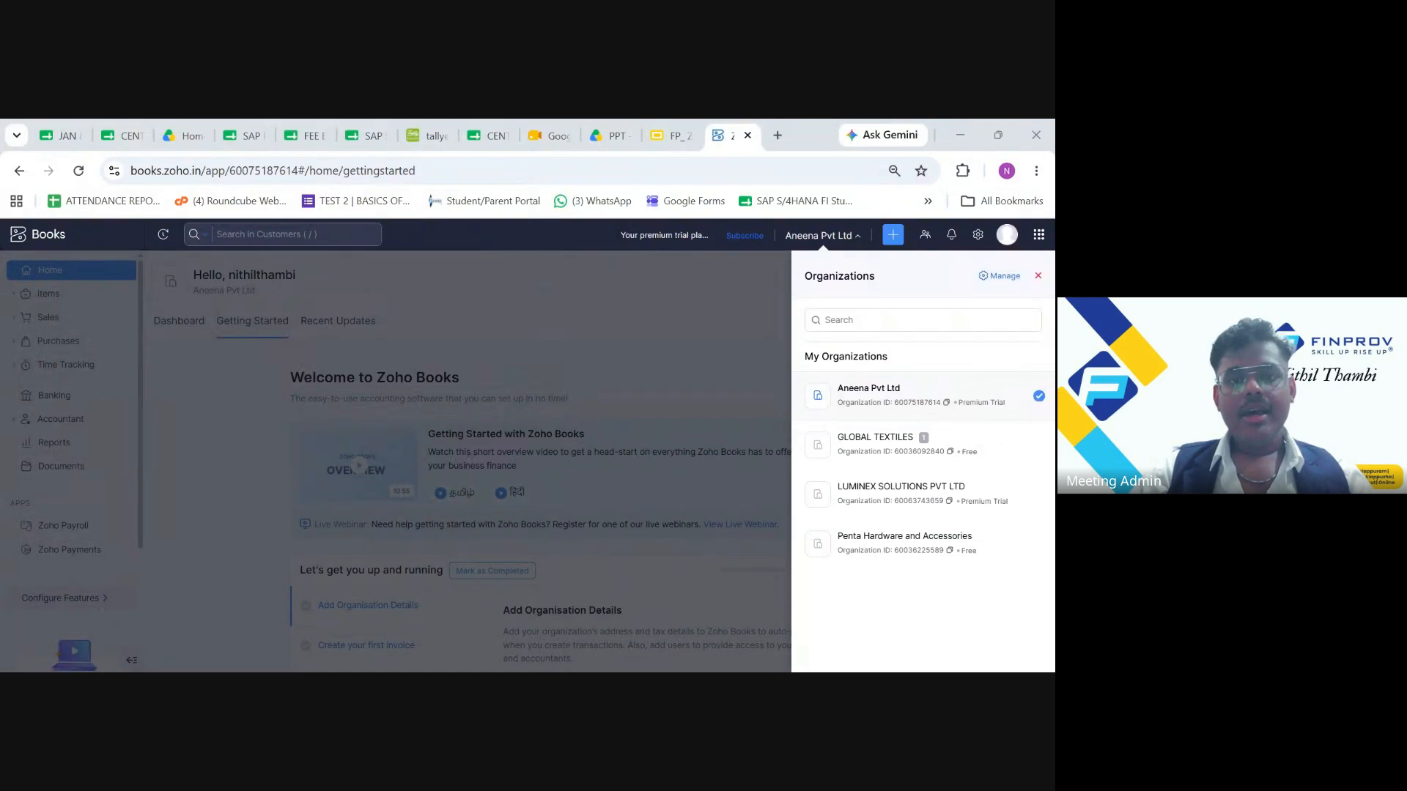
pyautogui.moveTo(969, 289); pyautogui.dragTo(1050, 291)
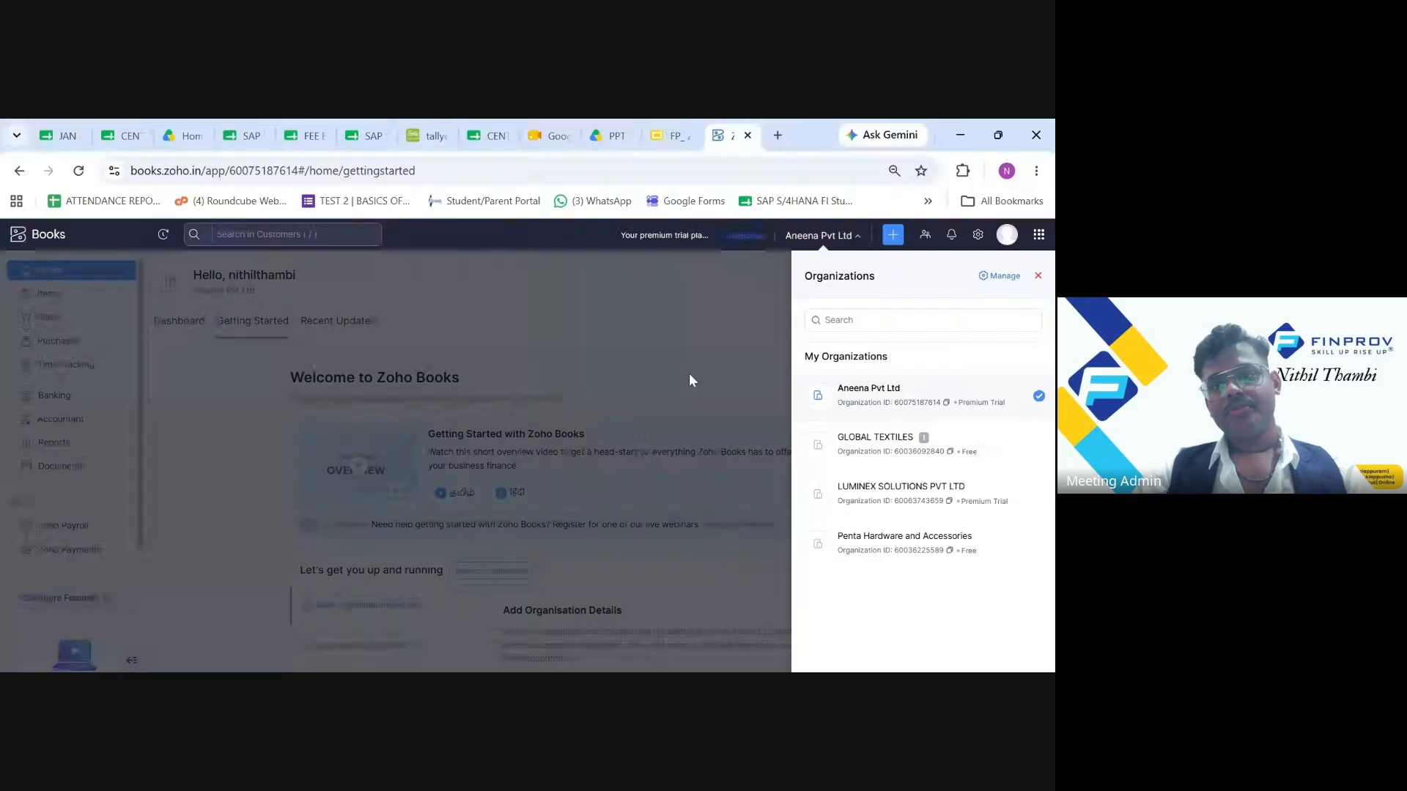
pyautogui.click(1000, 276)
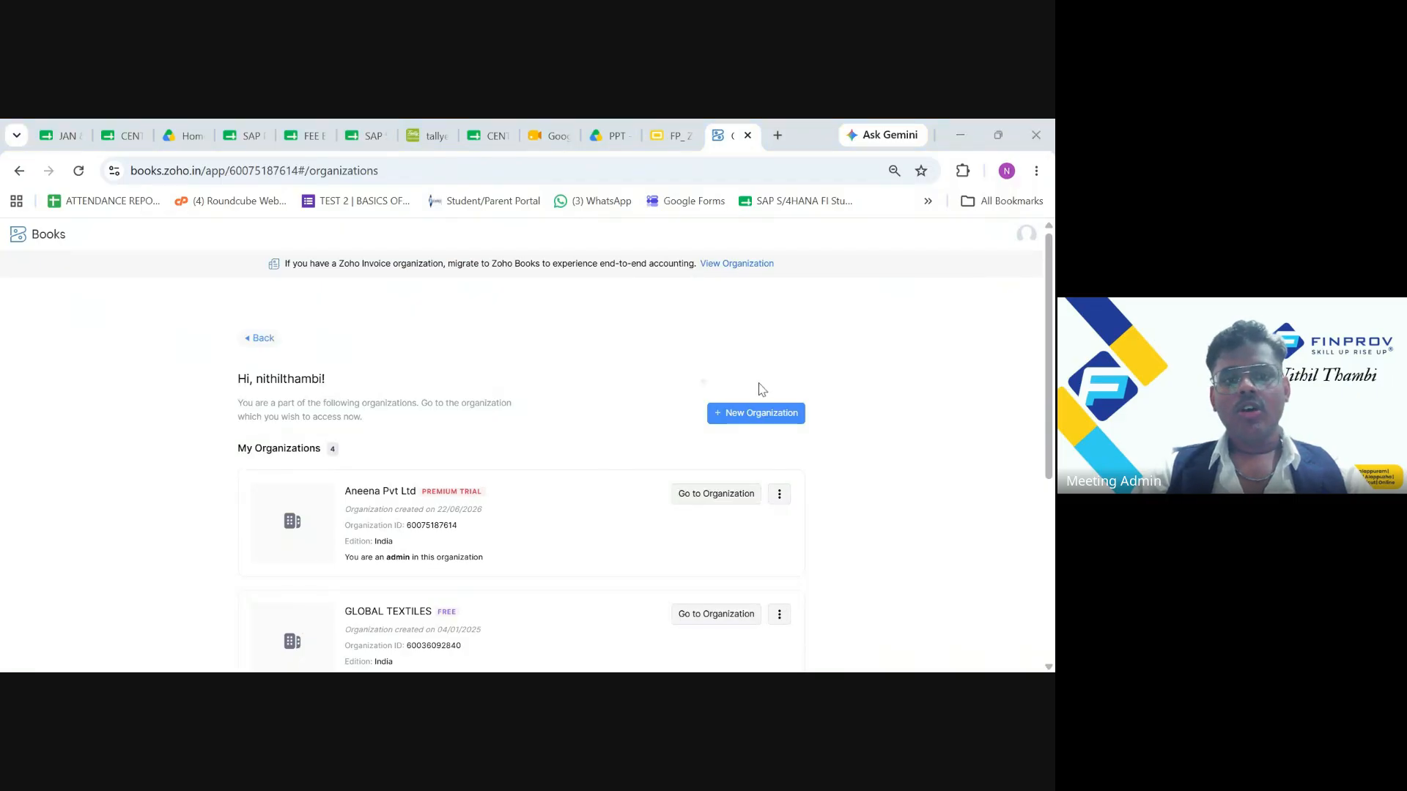
# - Circle New Organization, bring up its creation choices, and underline Clone Settings and Add New Organization
pyautogui.moveTo(703, 379)
pyautogui.mouseDown()
pyautogui.moveTo(692, 469)
pyautogui.moveTo(652, 432)
pyautogui.mouseUp()
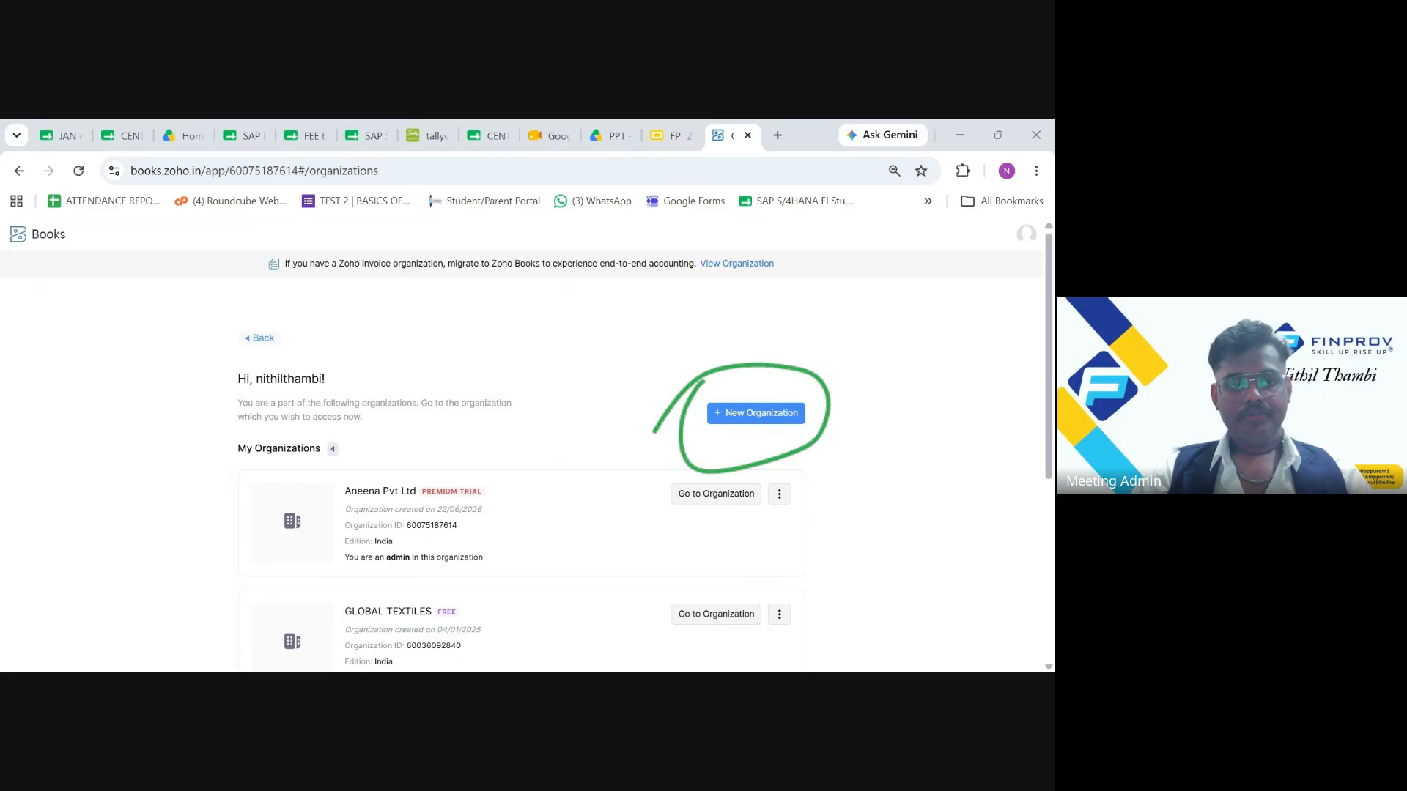
pyautogui.click(748, 413)
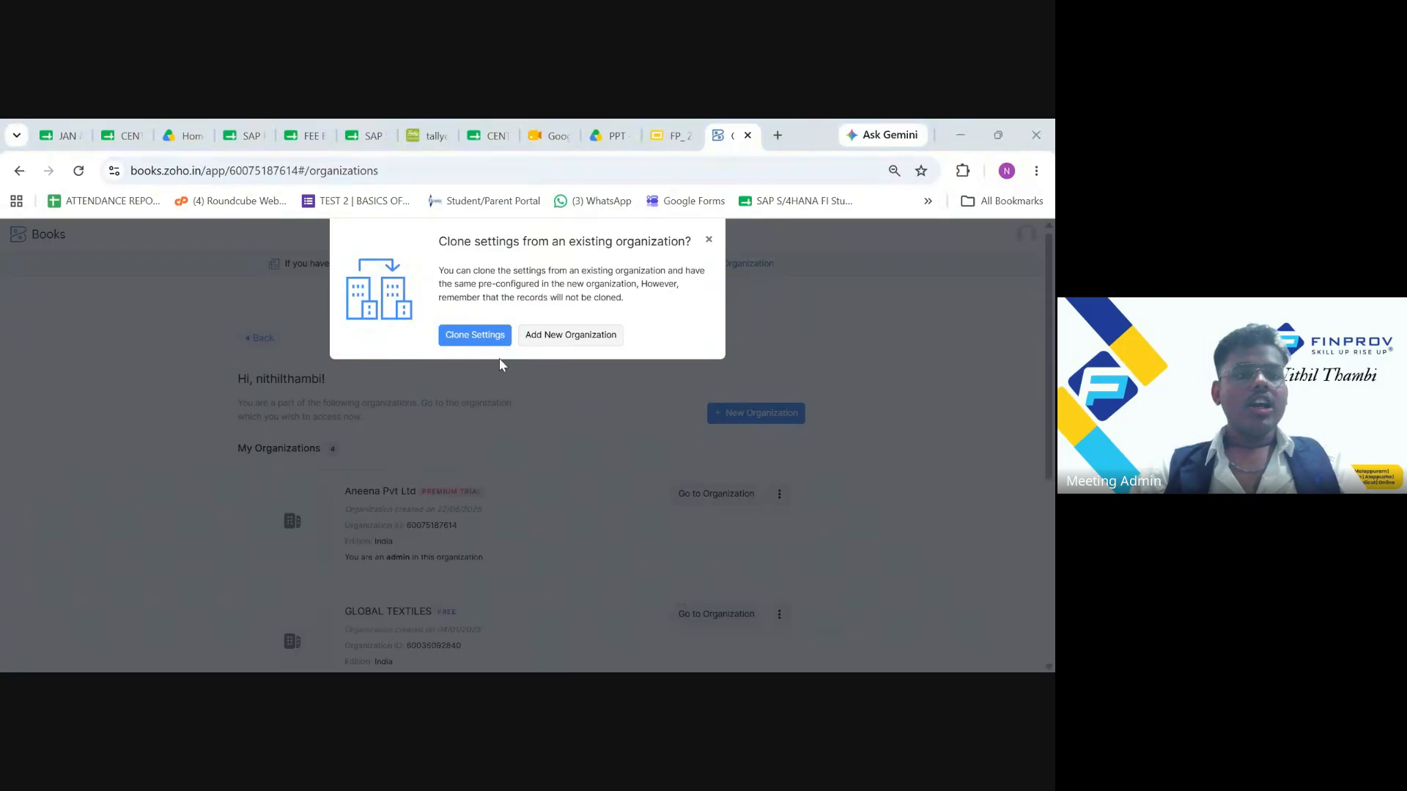
pyautogui.moveTo(447, 354); pyautogui.dragTo(623, 348)
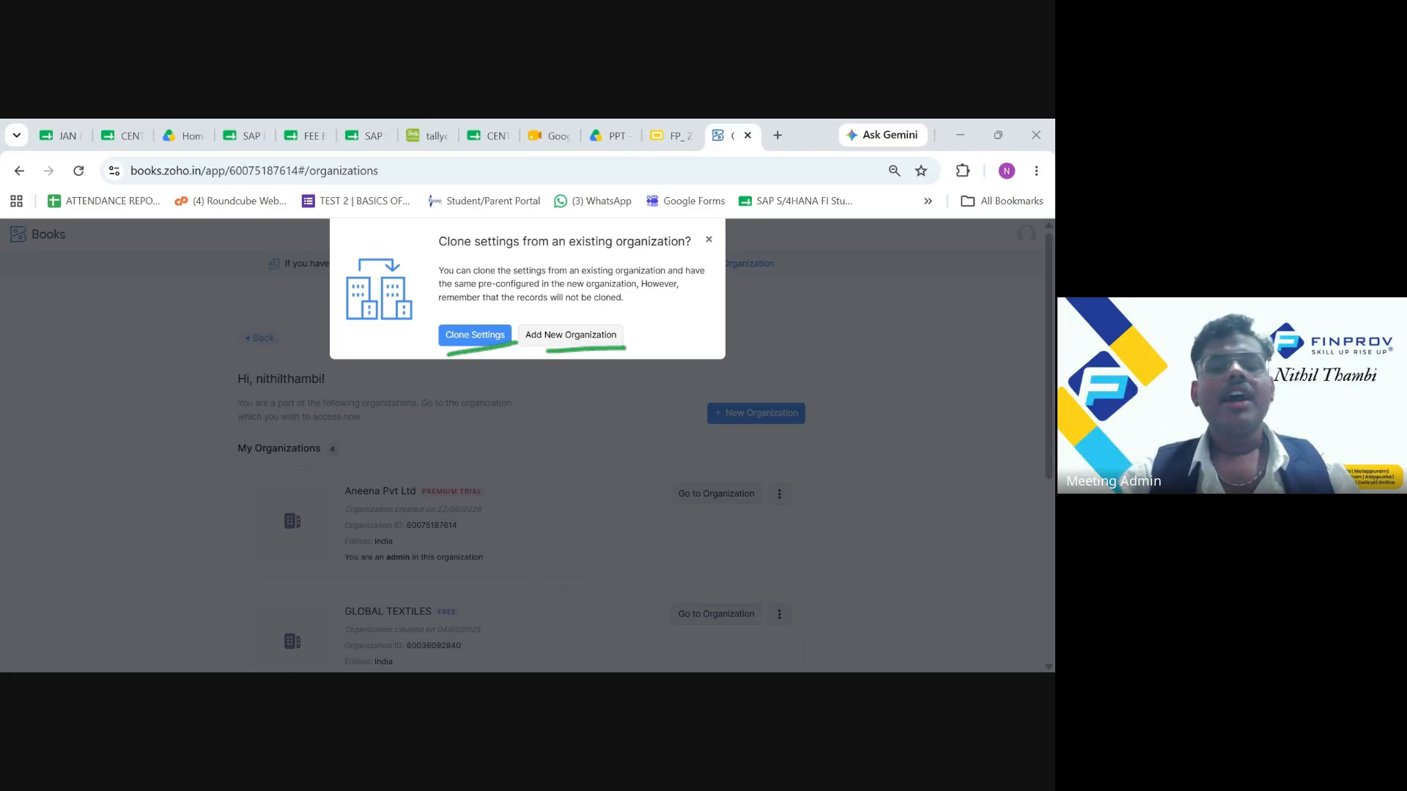
pyautogui.moveTo(478, 284)
pyautogui.mouseDown()
pyautogui.moveTo(478, 425)
pyautogui.moveTo(421, 296)
pyautogui.mouseUp()
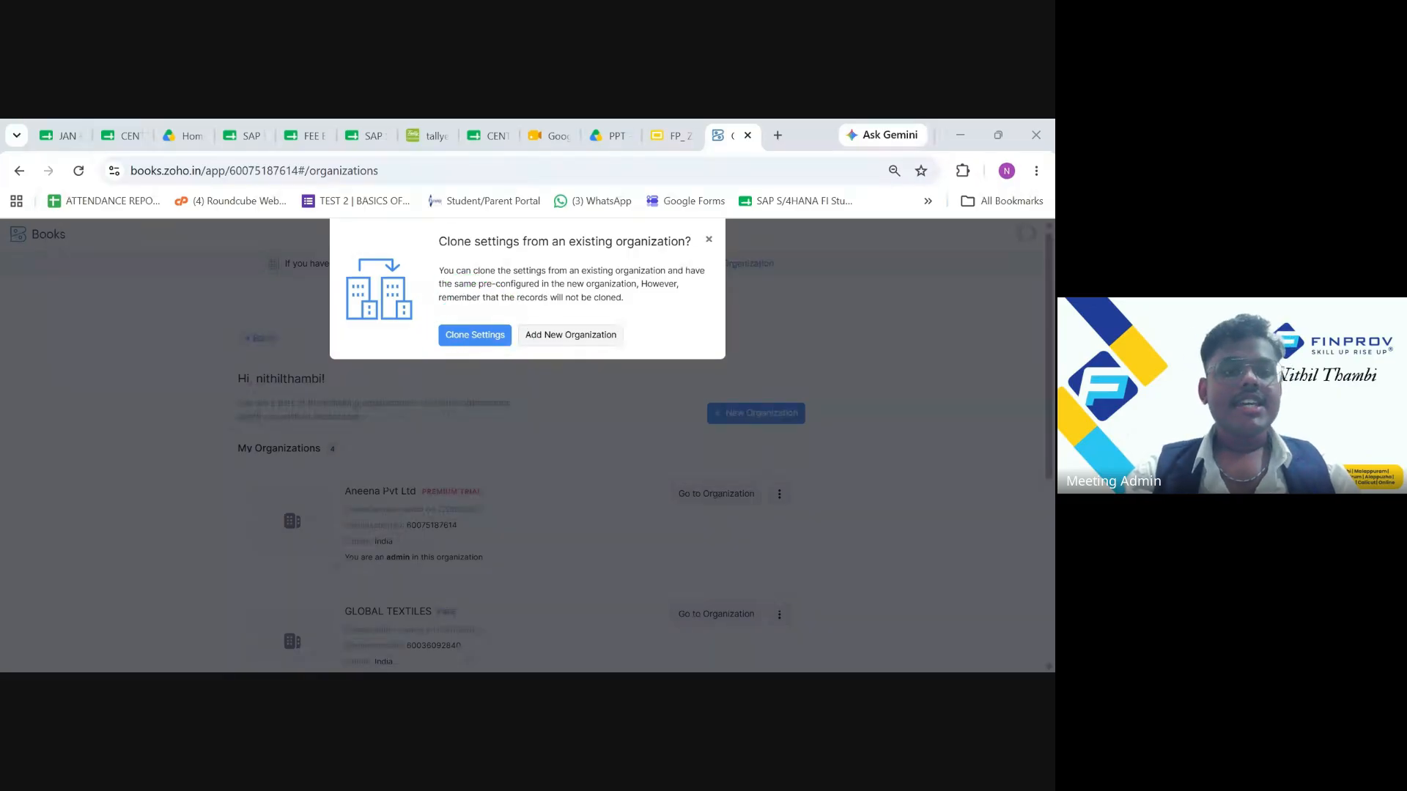
pyautogui.moveTo(530, 363); pyautogui.dragTo(690, 341)
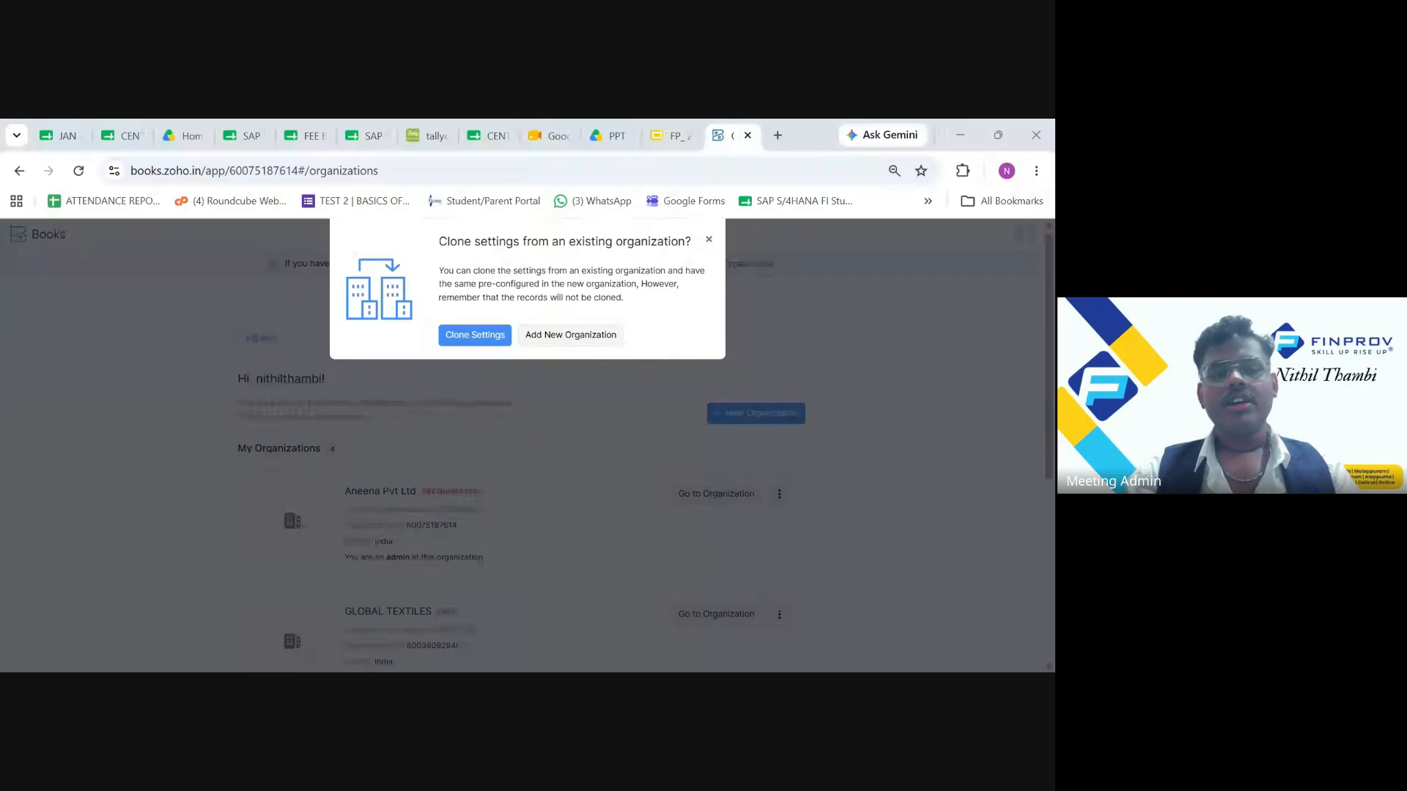
# - Start adding a new organization named "Hiba Ltd" without cloned settings and review its quick setup form
pyautogui.click(606, 335)
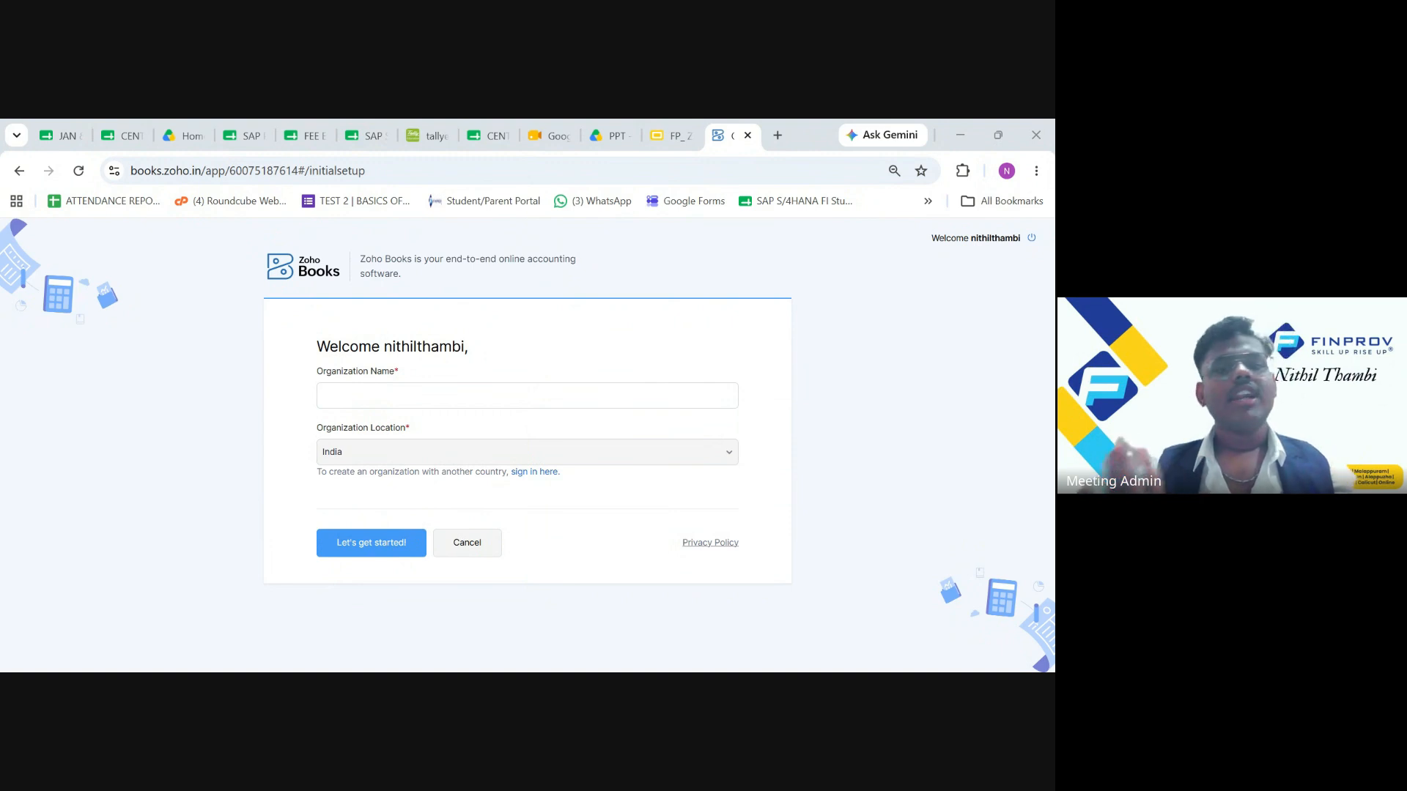
pyautogui.click(399, 396)
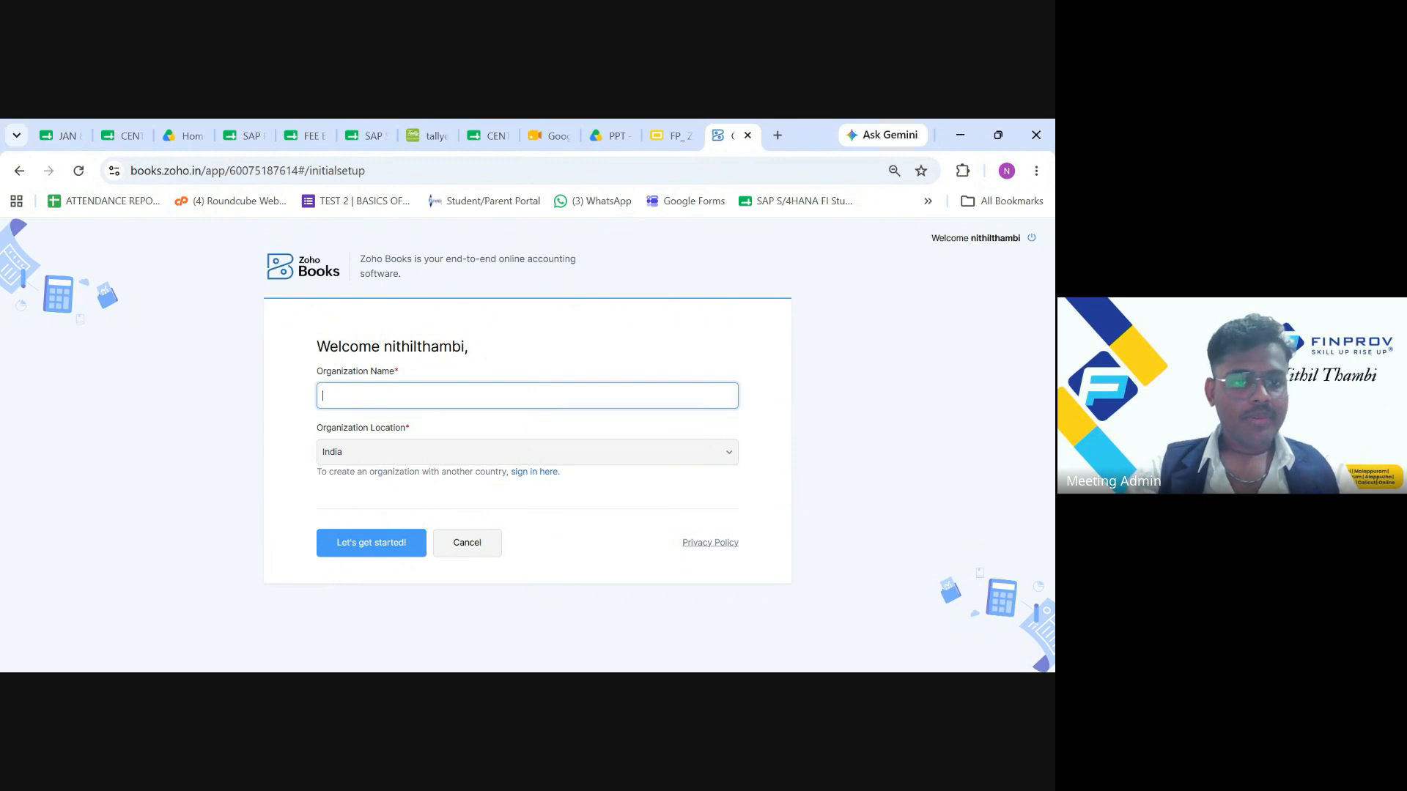
pyautogui.write('Hiba Ltd')
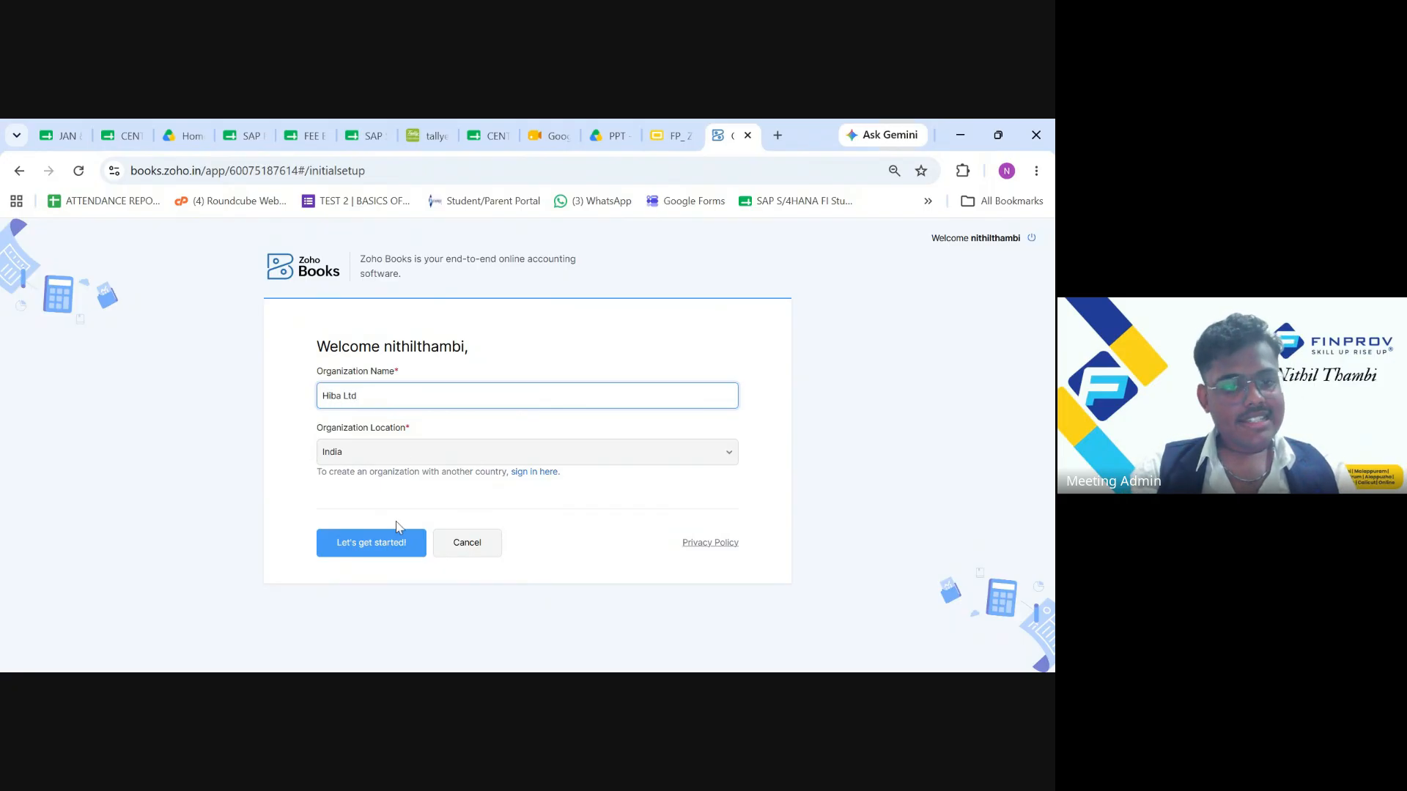
pyautogui.click(390, 548)
pyautogui.scroll(-3, 429, 305)
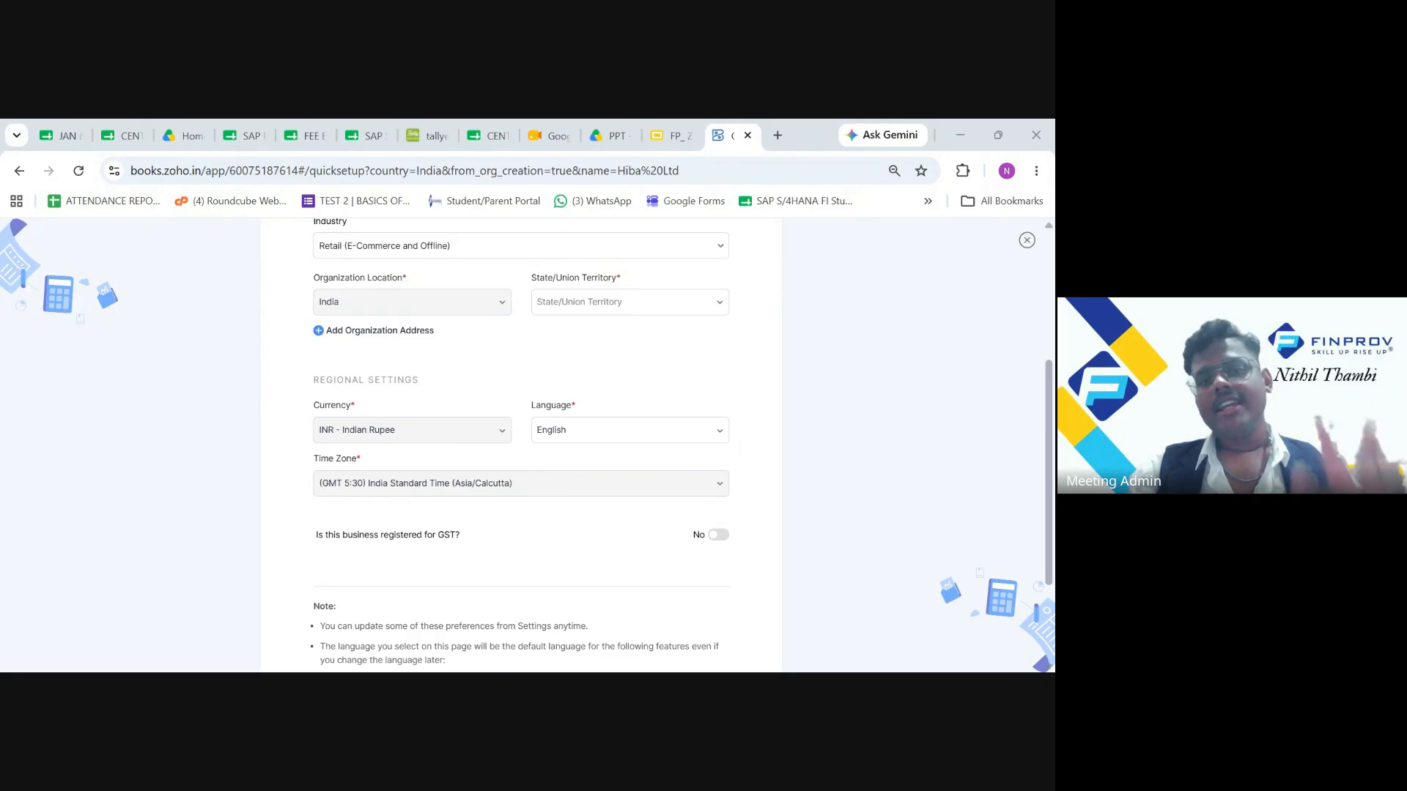
pyautogui.scroll(-2, 464, 634)
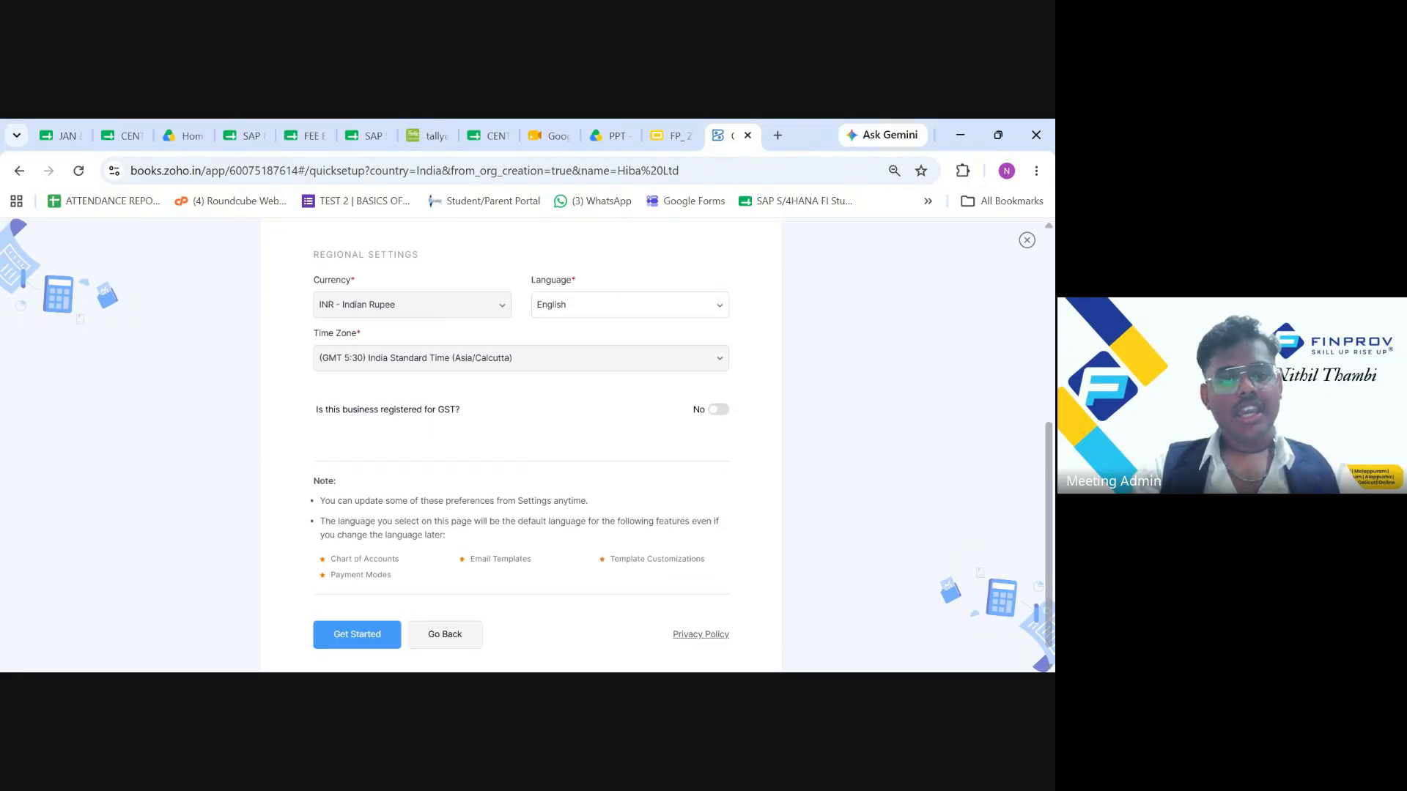
# - Discard the new organization's setup, cancel its creation, and go back into the Aneena Pvt Ltd organization
pyautogui.click(461, 618)
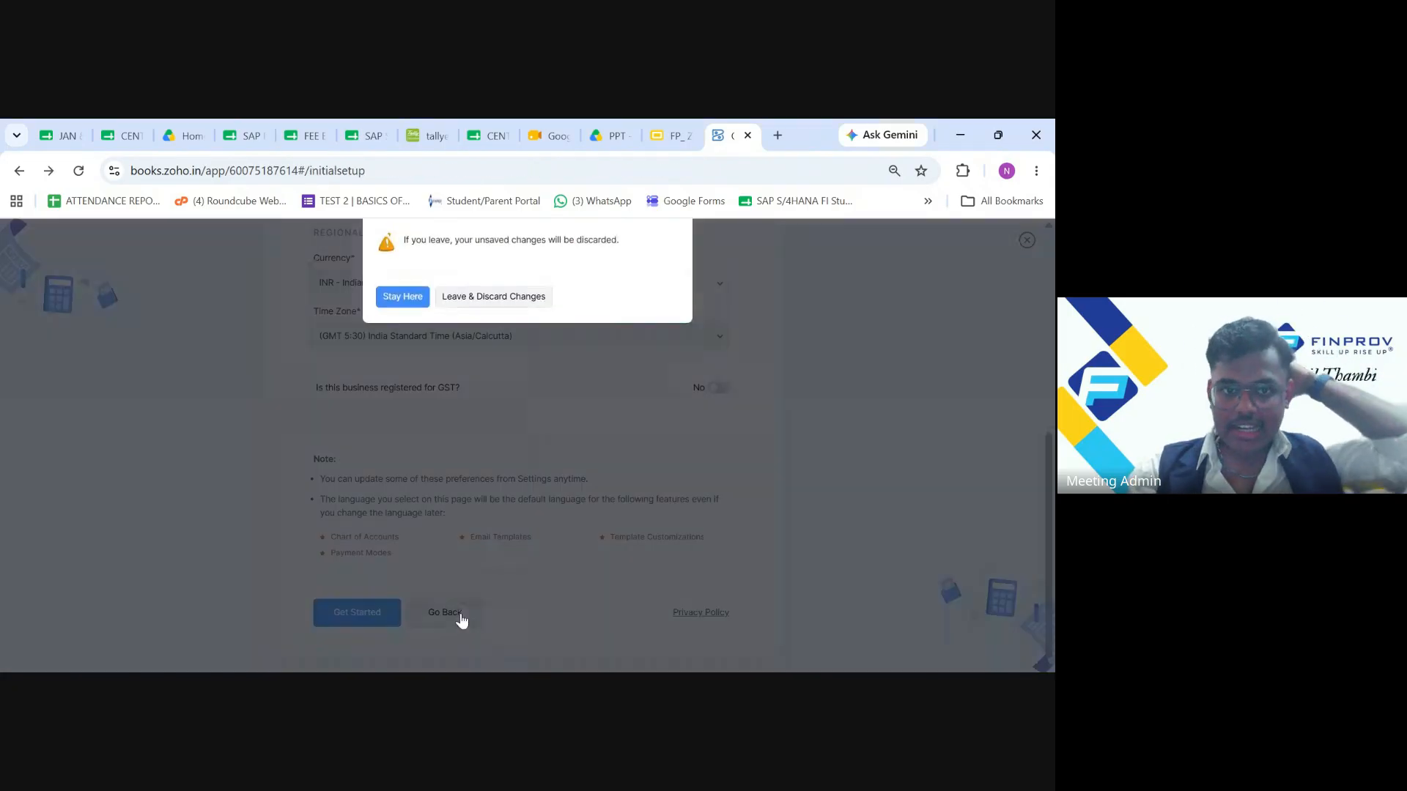
pyautogui.click(479, 298)
pyautogui.click(469, 540)
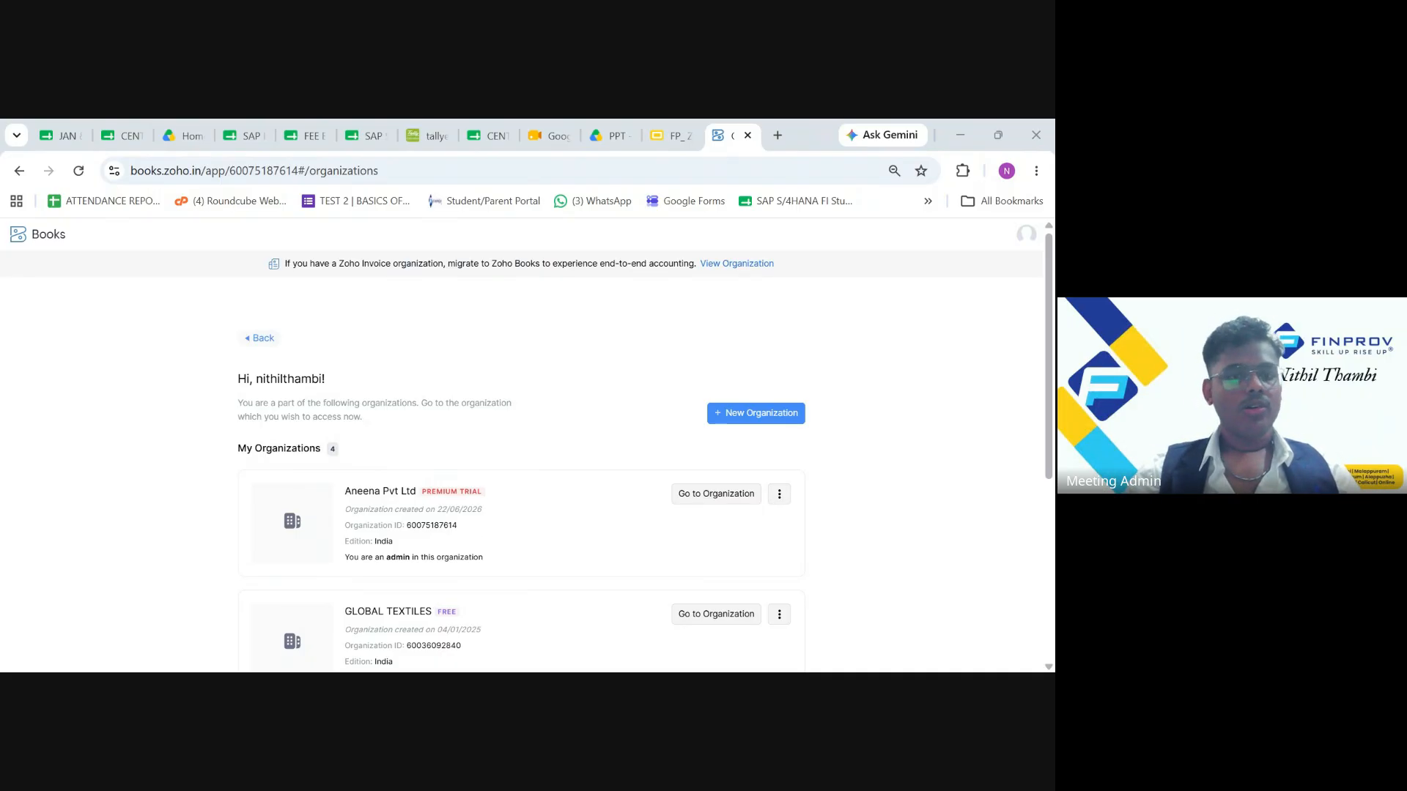
pyautogui.click(712, 502)
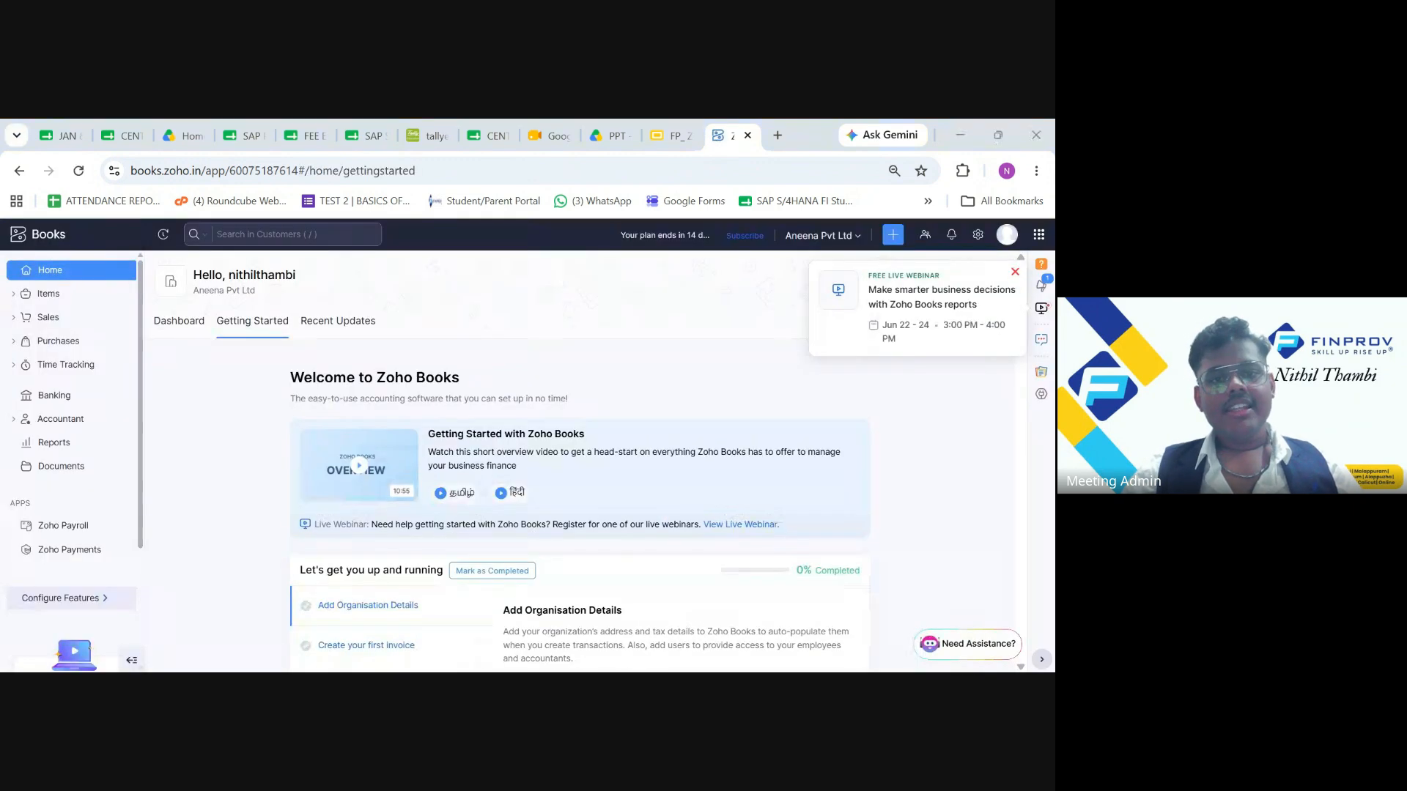
# - Circle the quick-create plus control in the header and dismiss the free webinar notice
pyautogui.moveTo(902, 213)
pyautogui.mouseDown()
pyautogui.moveTo(884, 263)
pyautogui.moveTo(878, 215)
pyautogui.mouseUp()
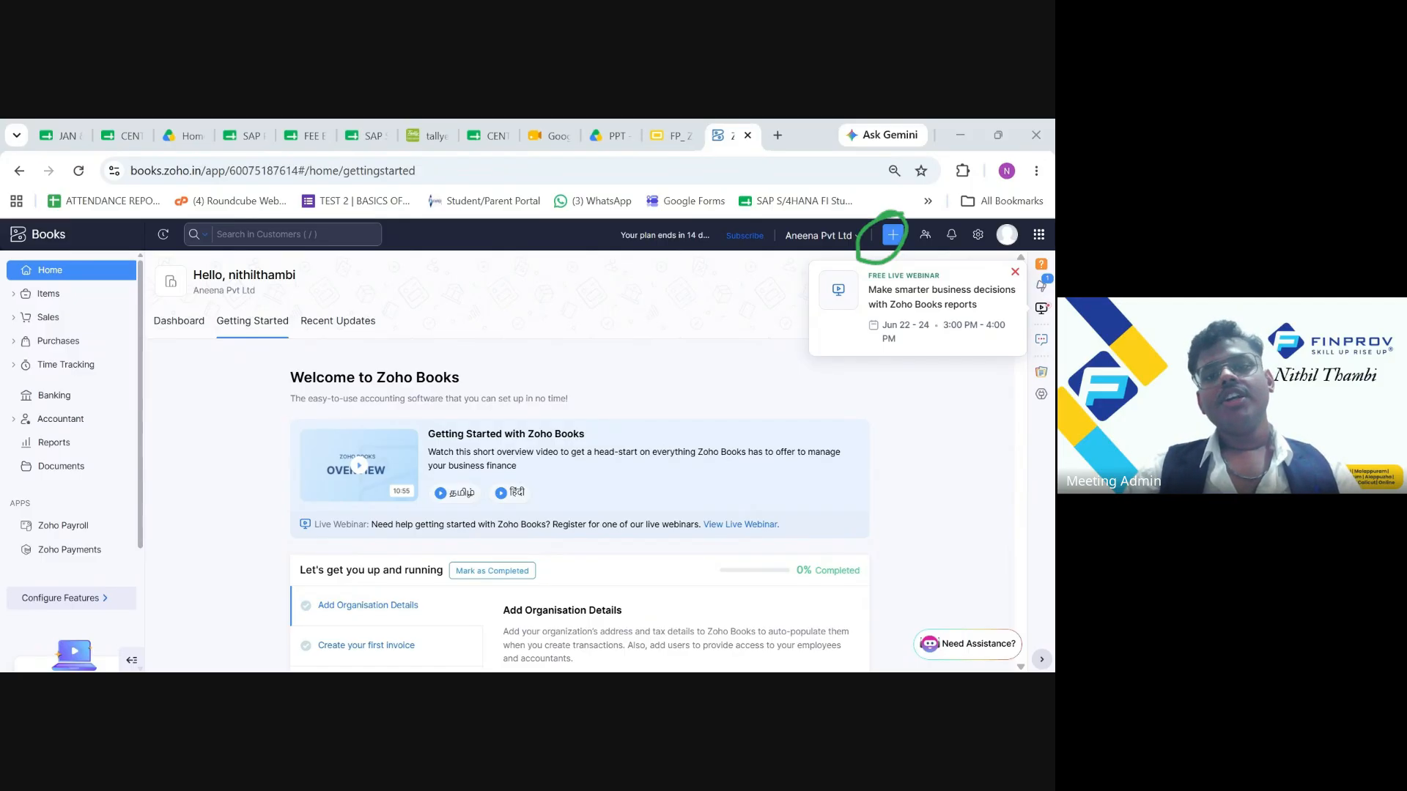
pyautogui.click(1015, 273)
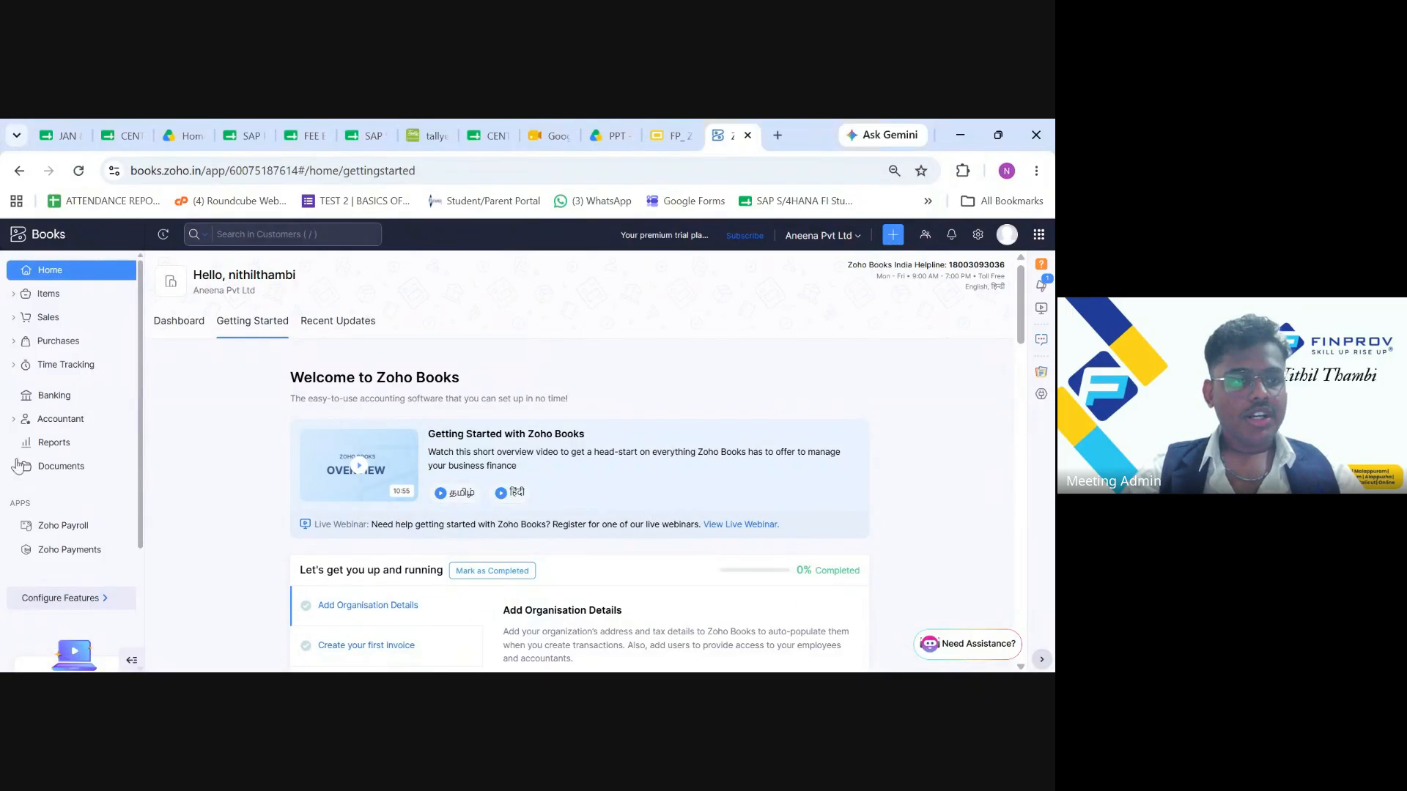
# - Expand the Sales module and then the Purchases module to show their entries, and underline Sales
pyautogui.click(10, 319)
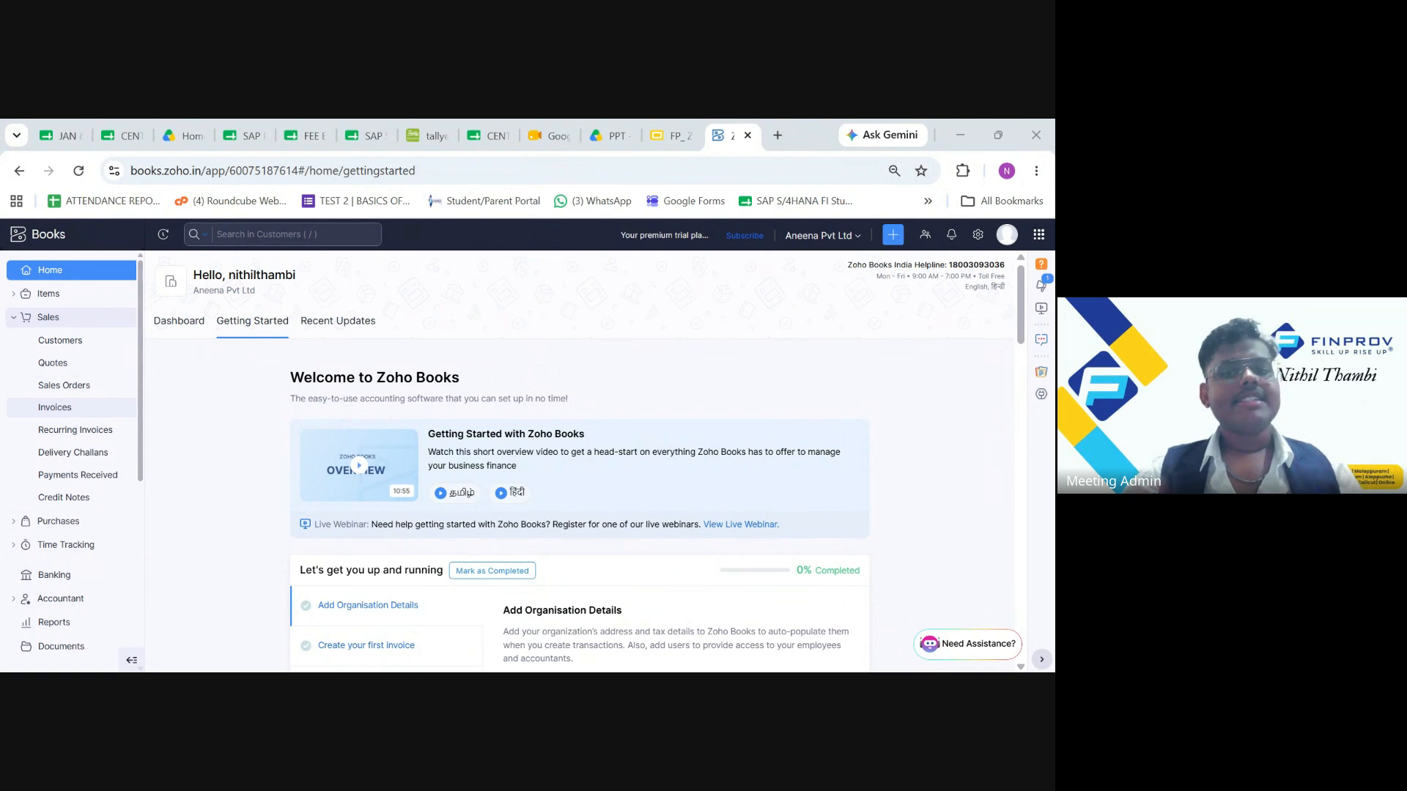
pyautogui.click(58, 521)
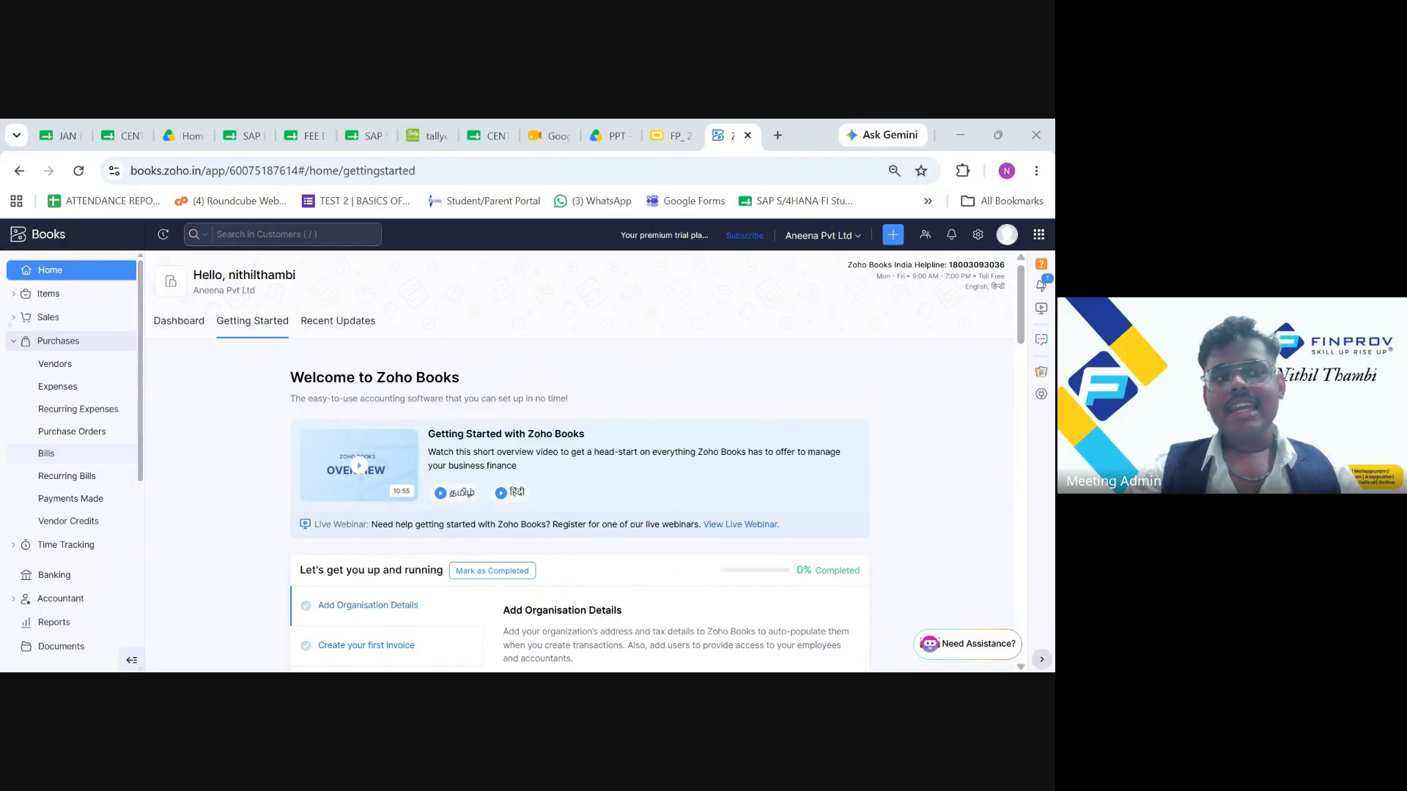
pyautogui.moveTo(10, 324); pyautogui.dragTo(145, 328)
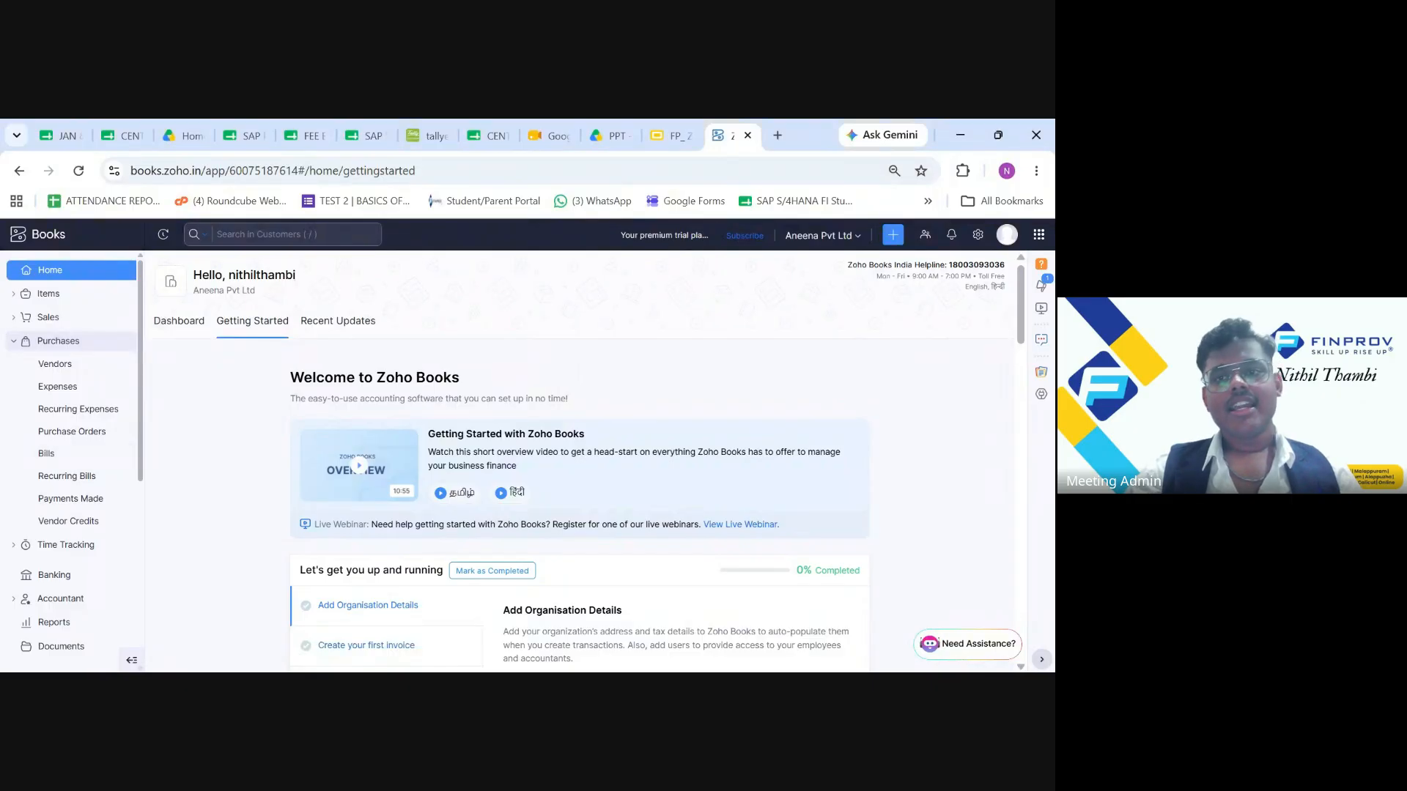
# - Show the quick-create list, underline Item and Inventory Adjustments, circle the Sales and Purchases columns, and clear the marks
pyautogui.click(893, 236)
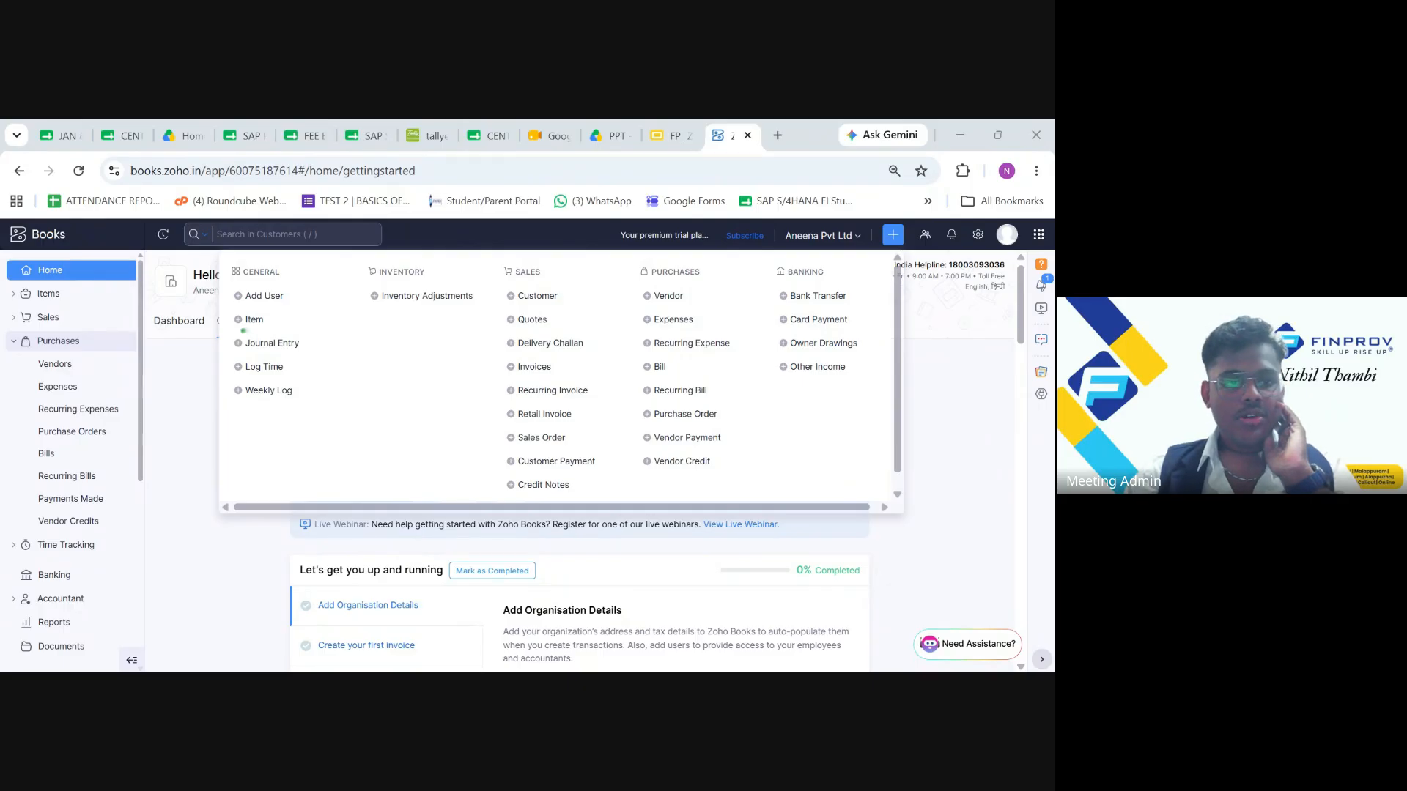
pyautogui.moveTo(244, 331); pyautogui.dragTo(490, 308)
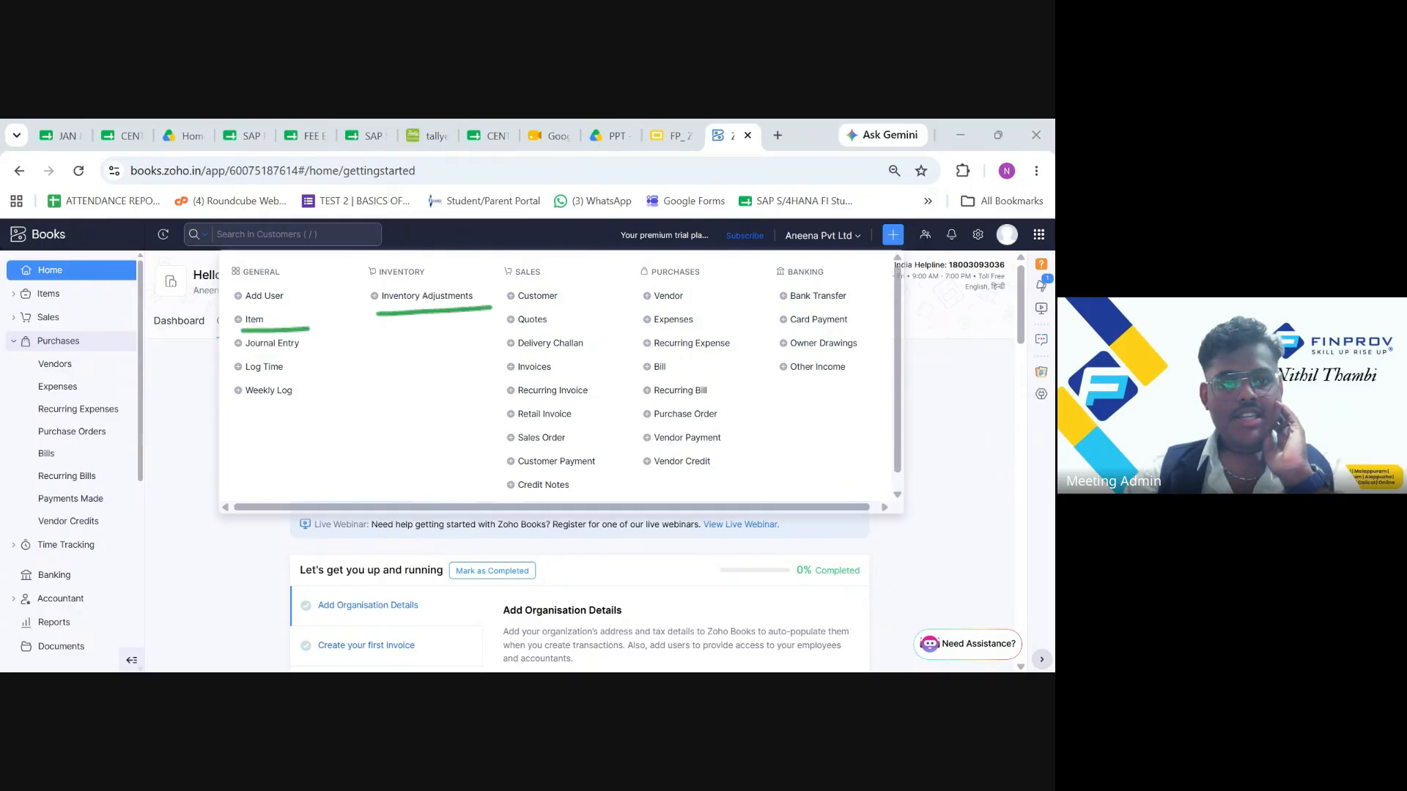
pyautogui.moveTo(533, 261)
pyautogui.mouseDown()
pyautogui.moveTo(504, 268)
pyautogui.moveTo(540, 290)
pyautogui.mouseUp()
pyautogui.moveTo(689, 246)
pyautogui.mouseDown()
pyautogui.moveTo(717, 289)
pyautogui.moveTo(632, 284)
pyautogui.mouseUp()
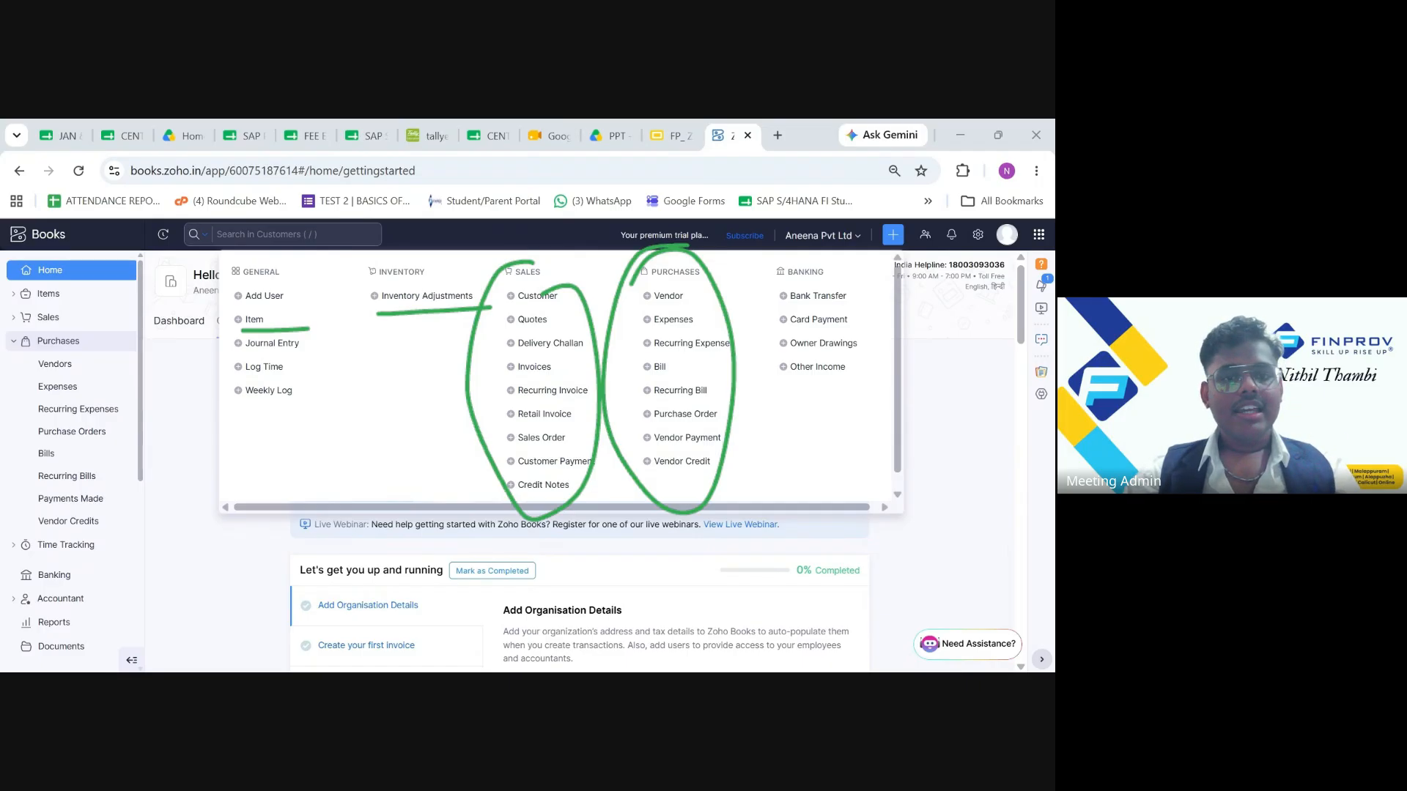
pyautogui.press('e')
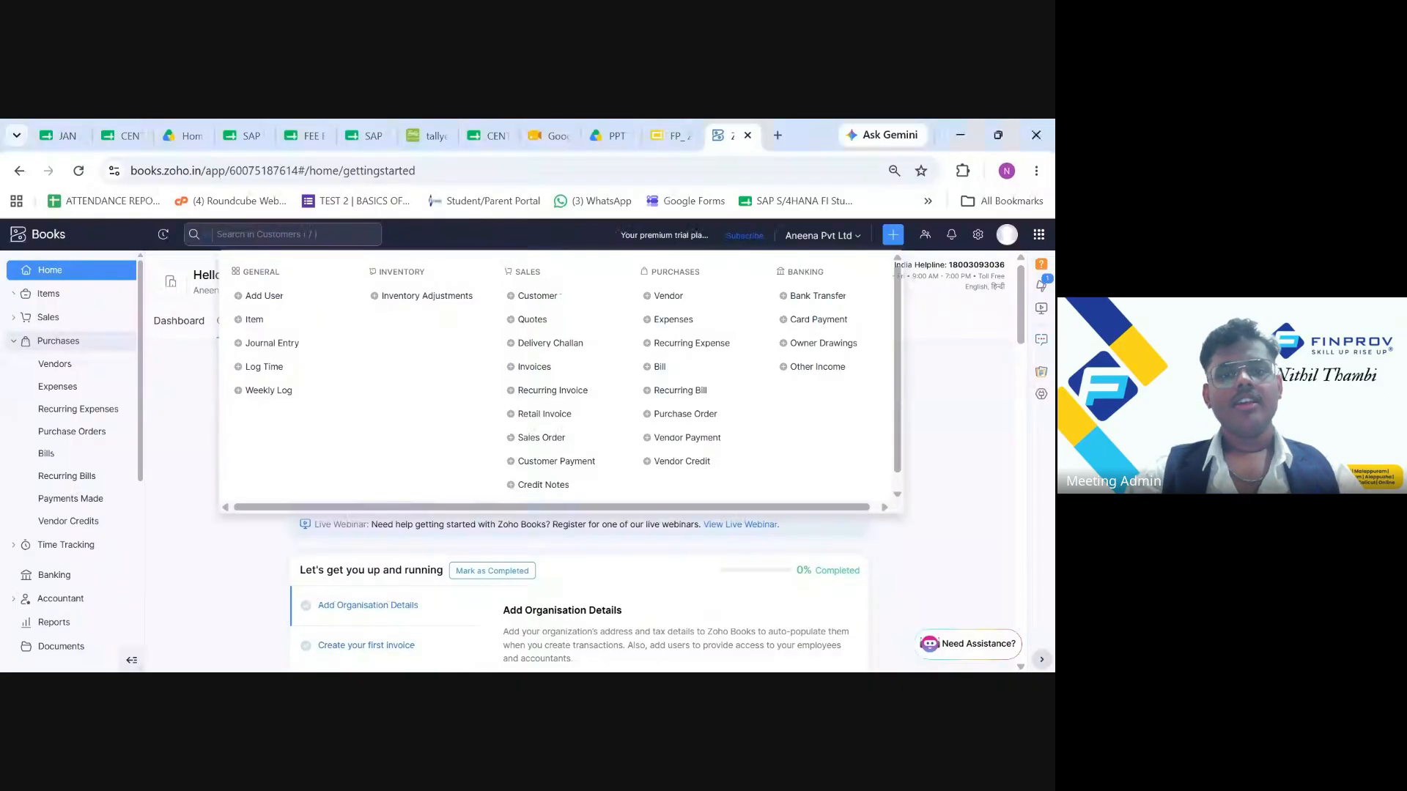
# - View the refer-and-earn offer, mark its reward text, and check the notifications
pyautogui.click(925, 236)
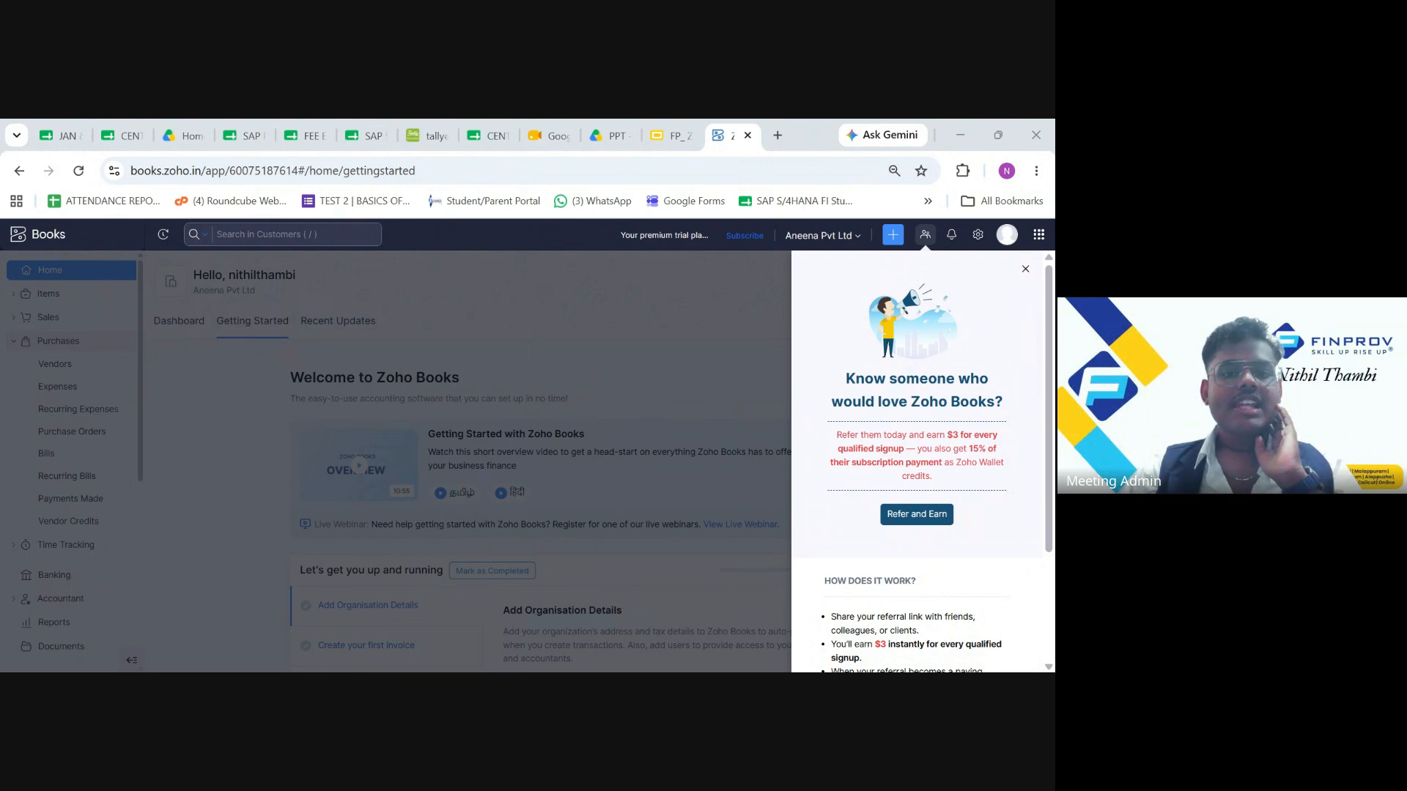
pyautogui.moveTo(951, 447); pyautogui.dragTo(990, 441)
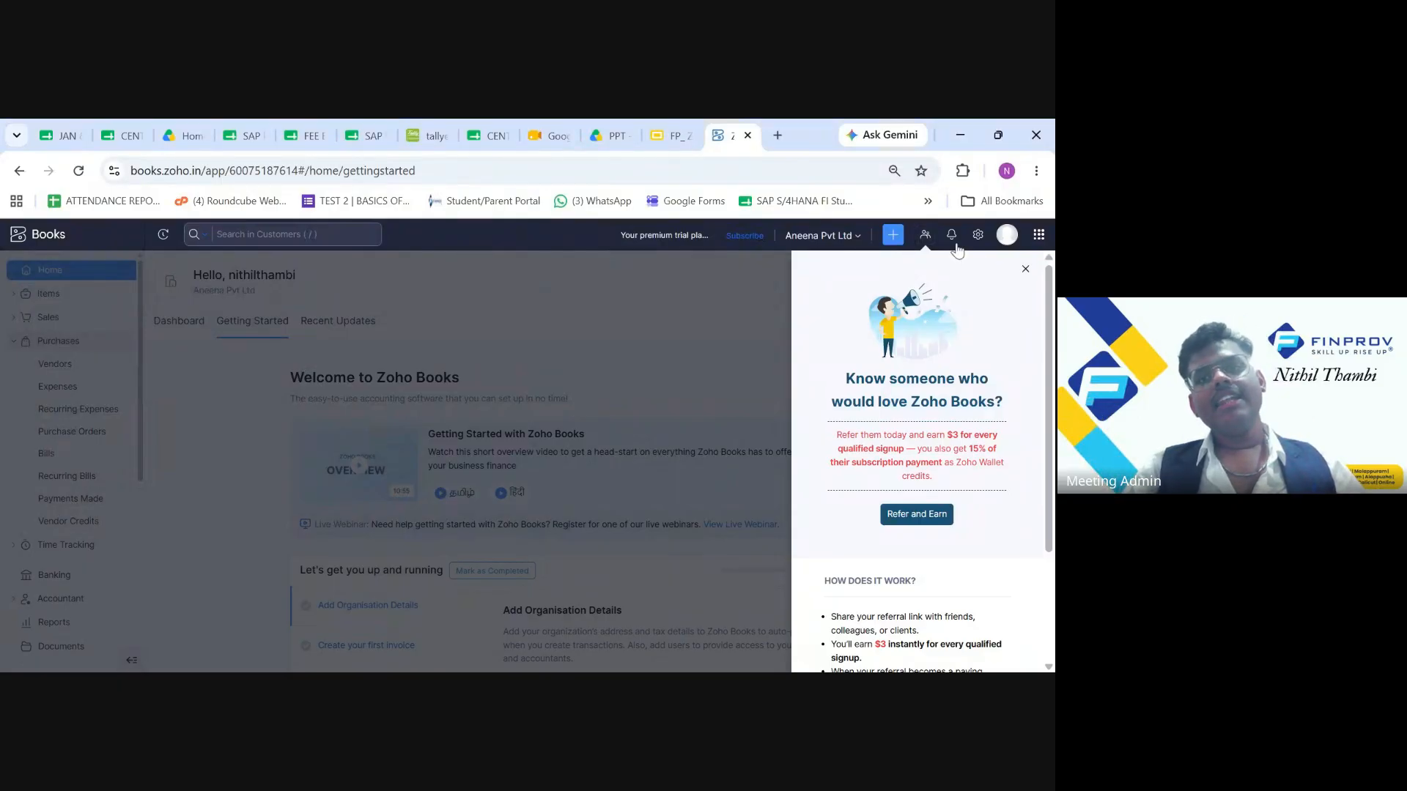
pyautogui.click(952, 242)
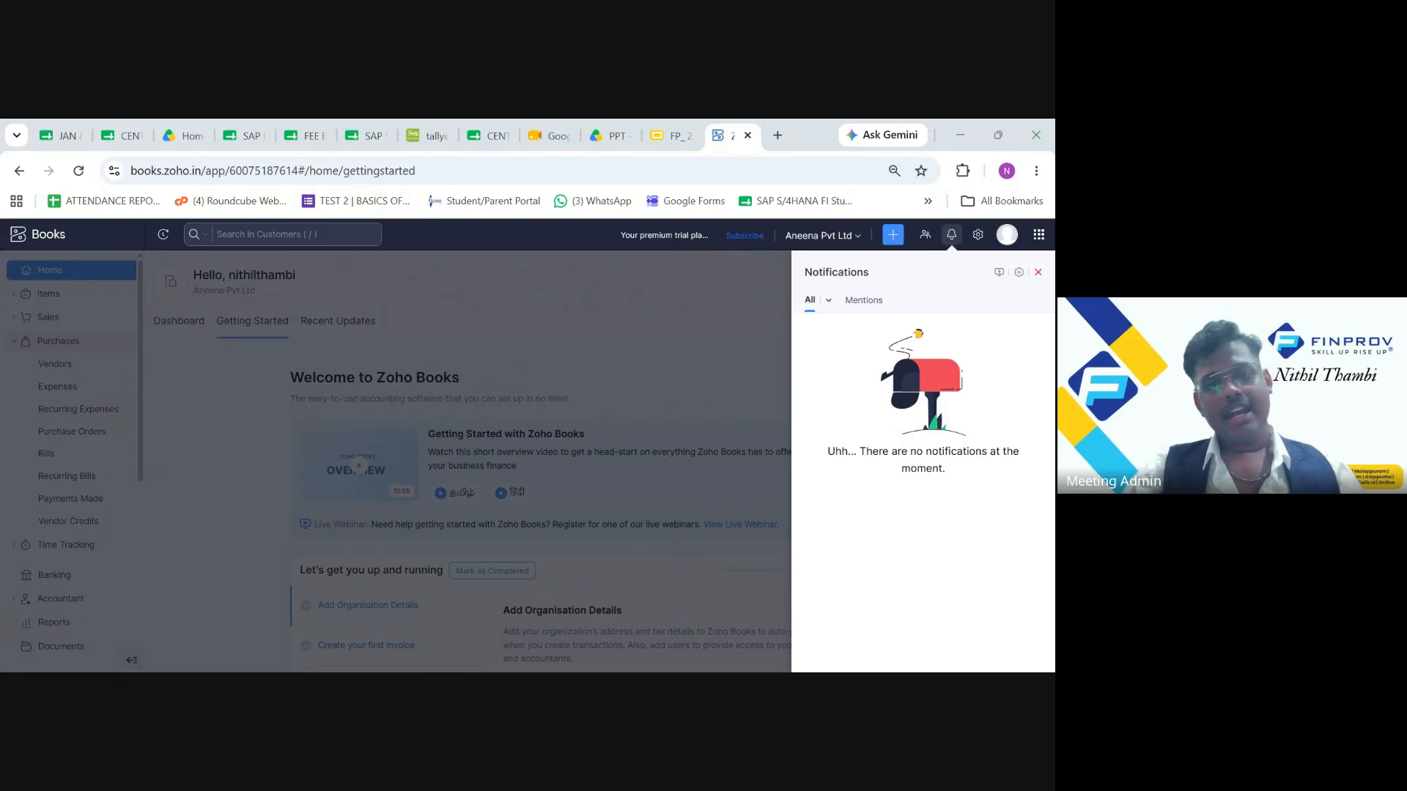
# - Review the organization and module settings in All Settings and return to the home screen
pyautogui.click(976, 236)
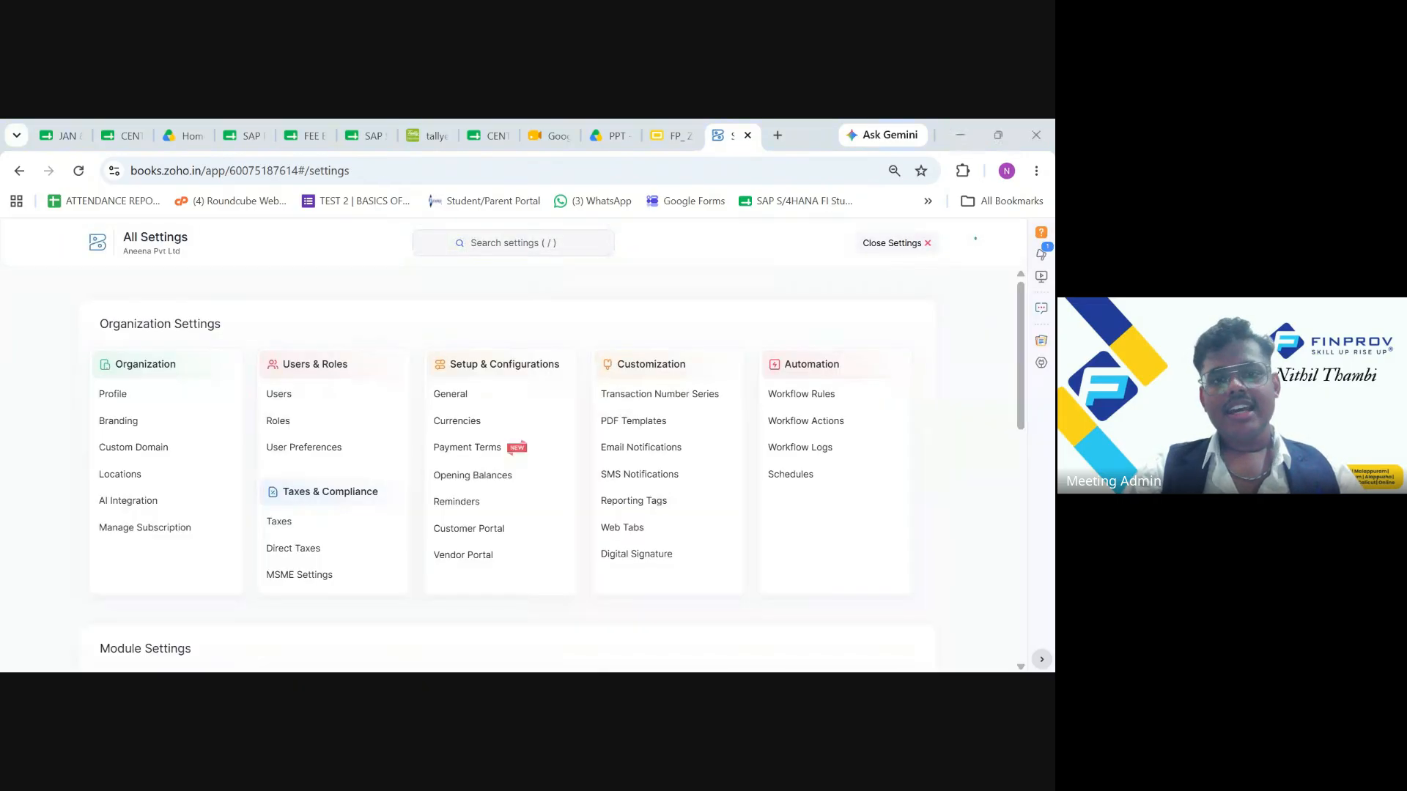
pyautogui.click(911, 245)
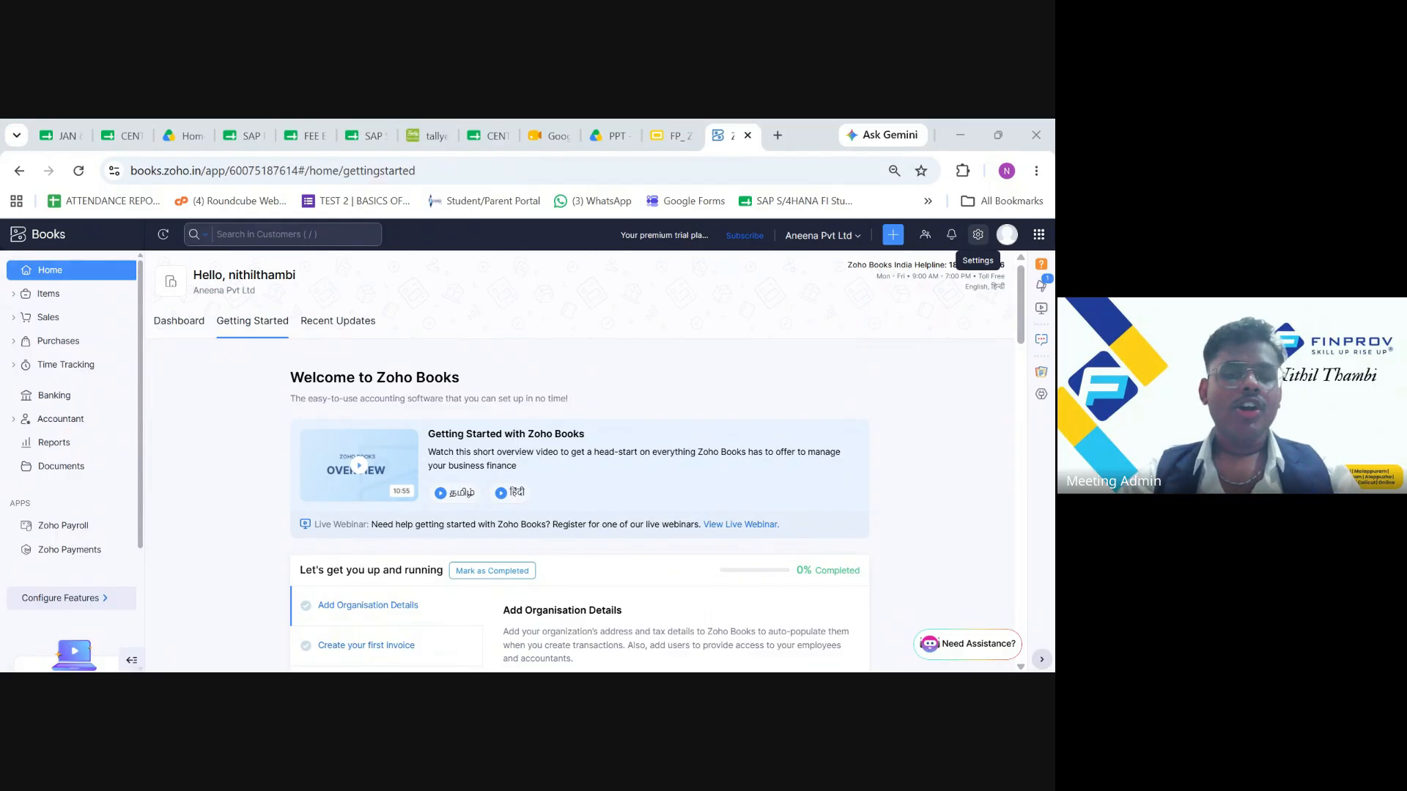
pyautogui.click(978, 234)
pyautogui.scroll(-9, 637, 443)
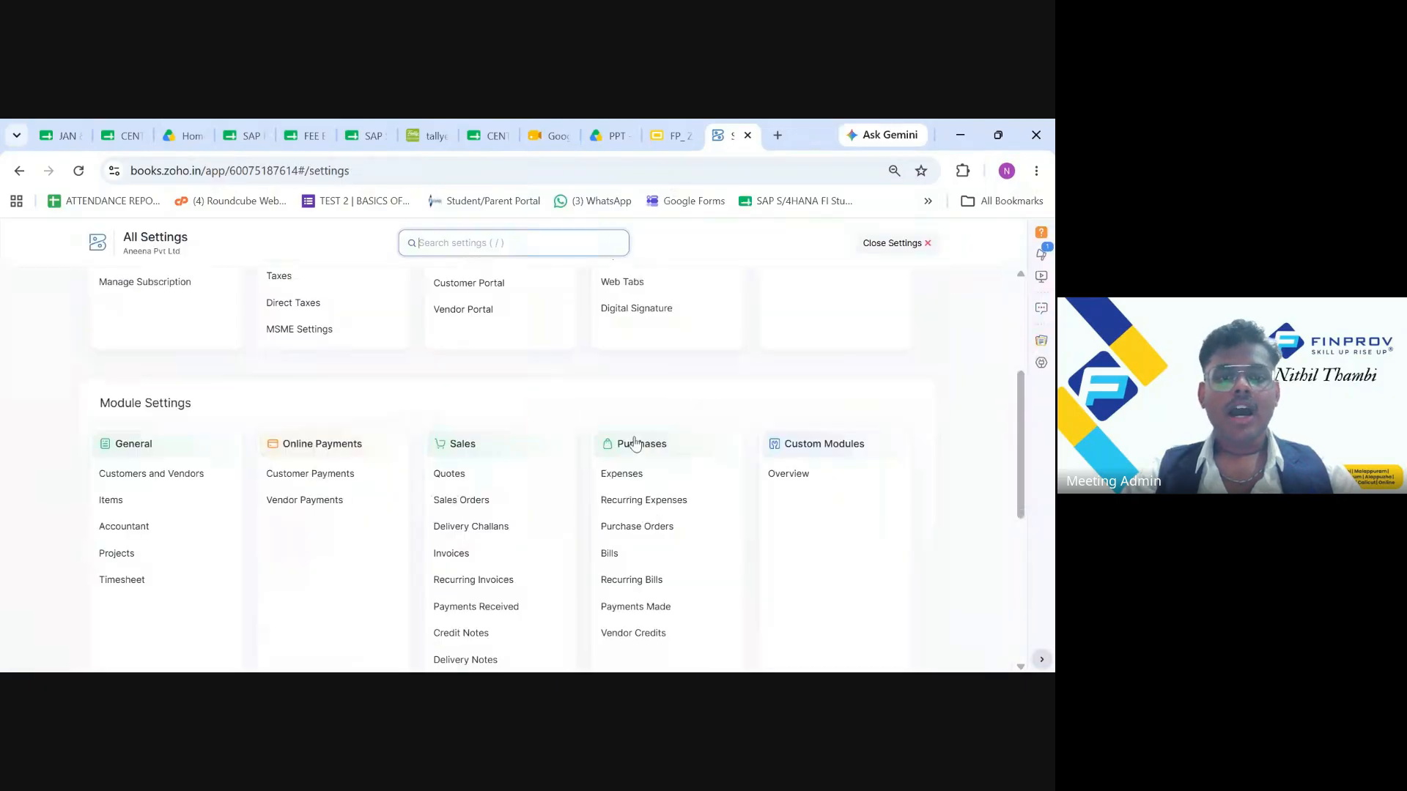
pyautogui.scroll(7, 636, 442)
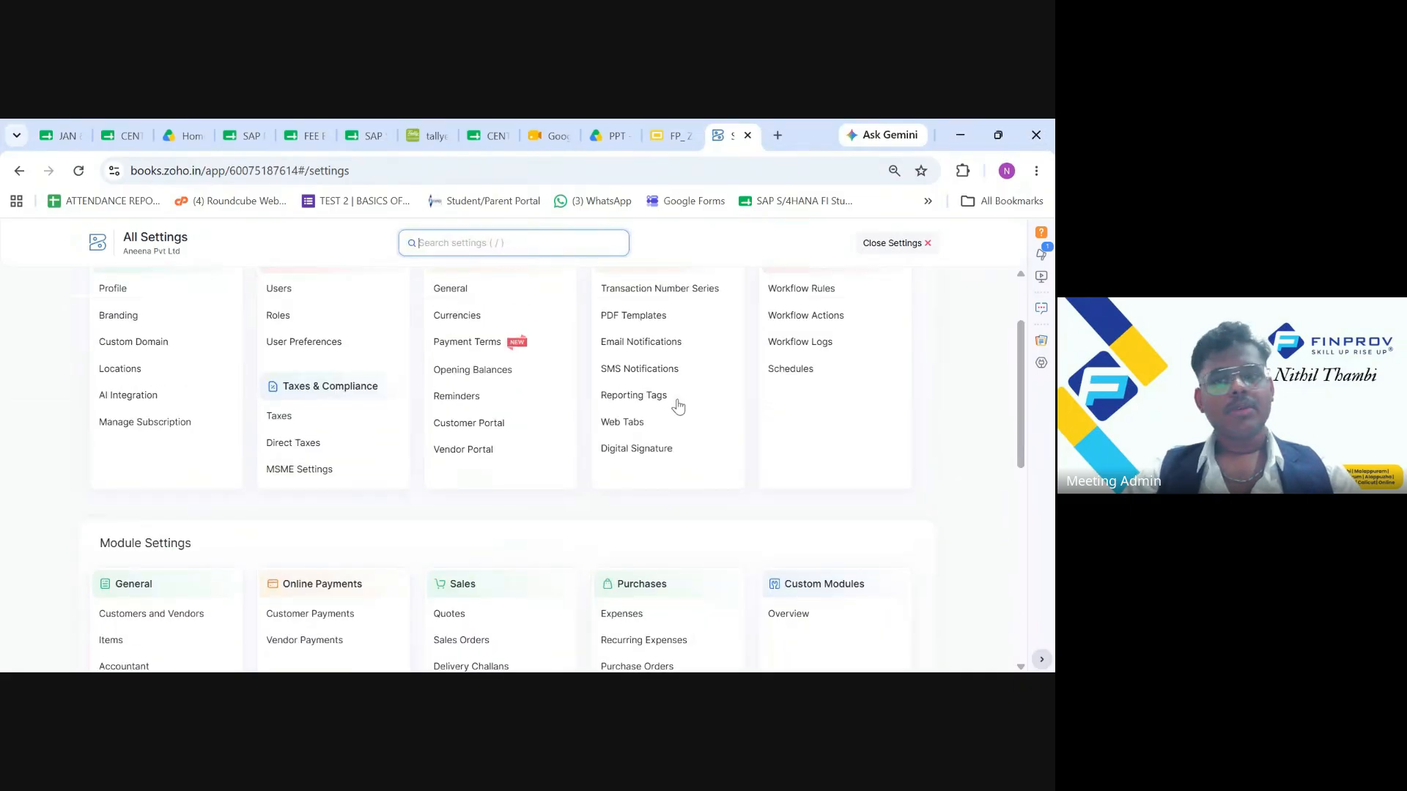
pyautogui.click(932, 246)
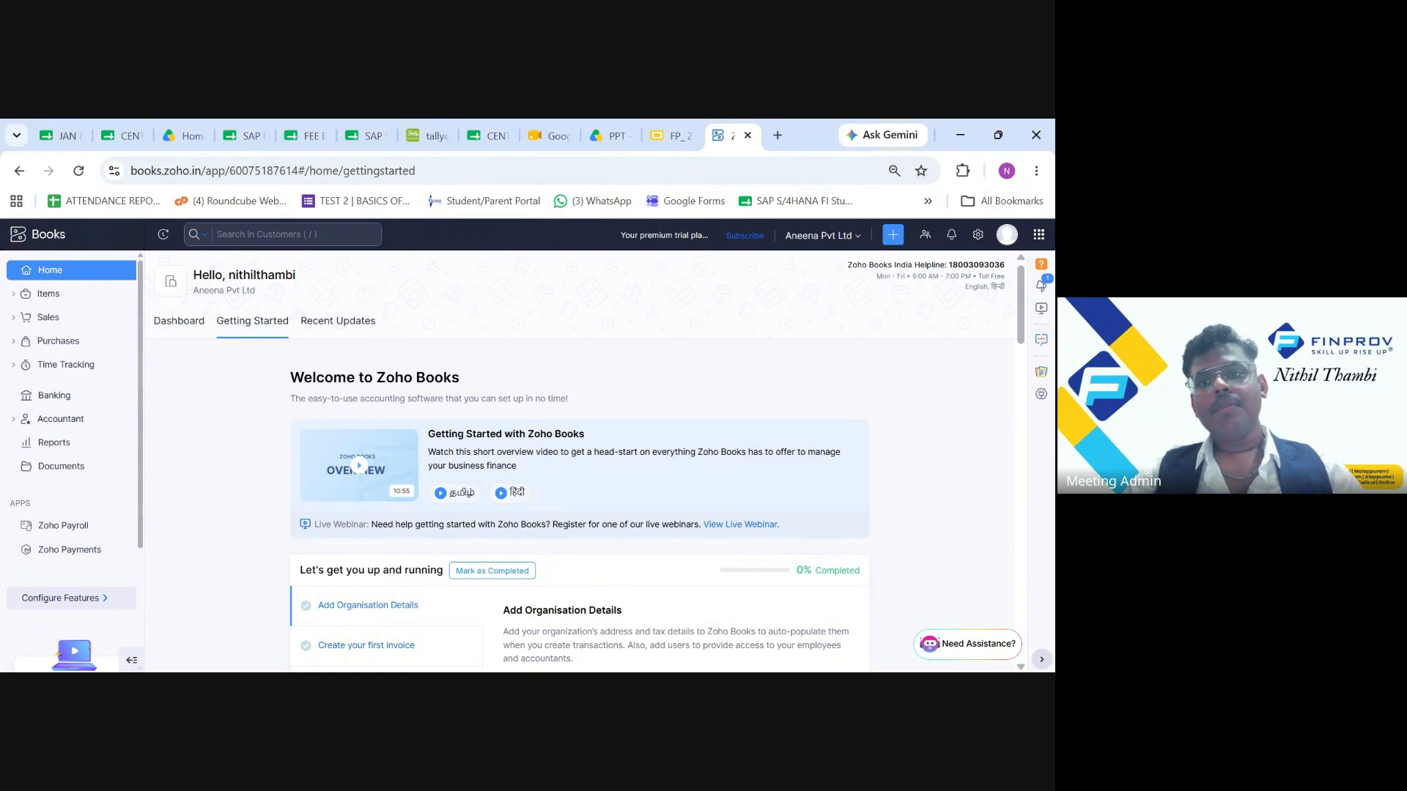
# - View the account profile, underline the e-mail and user ID, circle the help resources, and clear the marks
pyautogui.click(1006, 235)
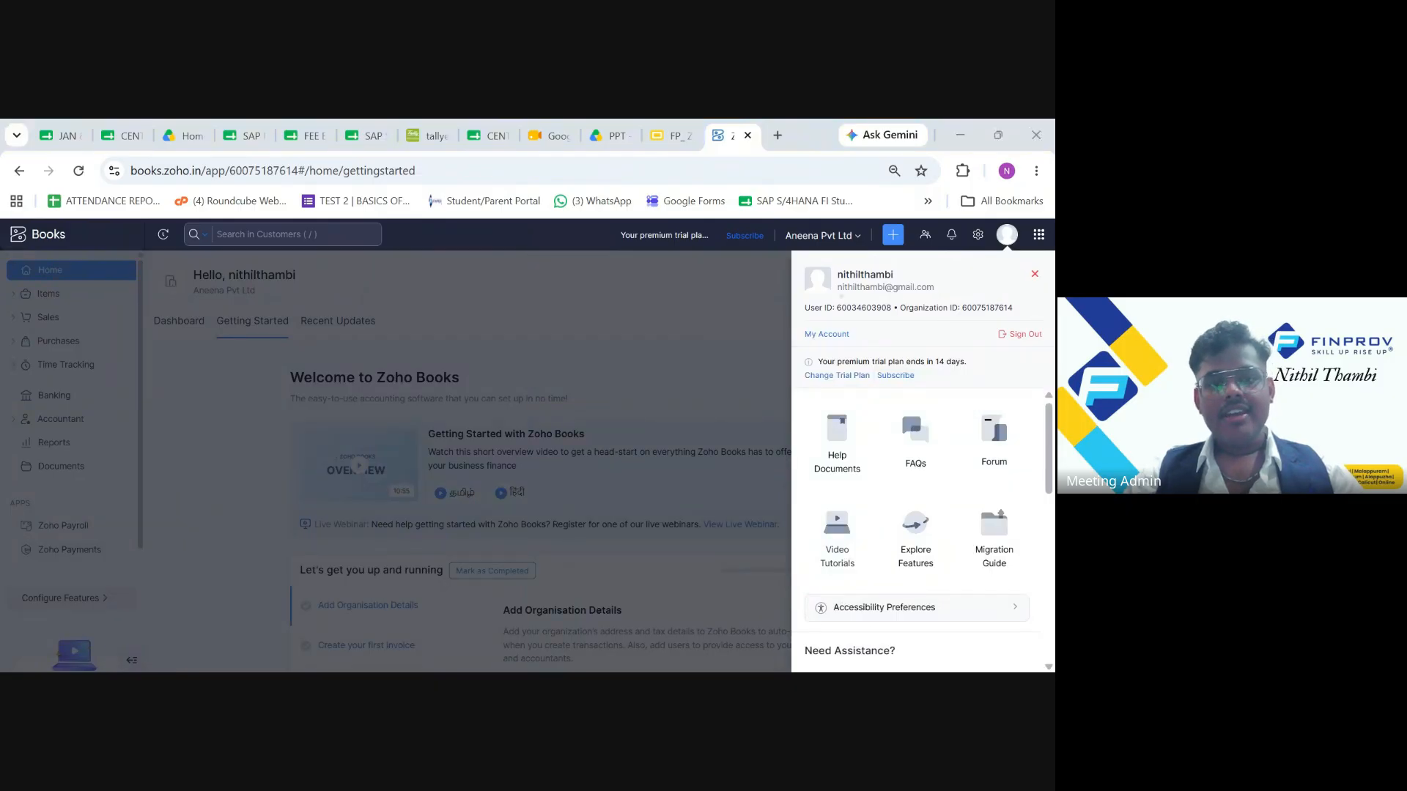
pyautogui.moveTo(841, 296)
pyautogui.mouseDown()
pyautogui.moveTo(916, 297)
pyautogui.moveTo(827, 316)
pyautogui.moveTo(893, 315)
pyautogui.mouseUp()
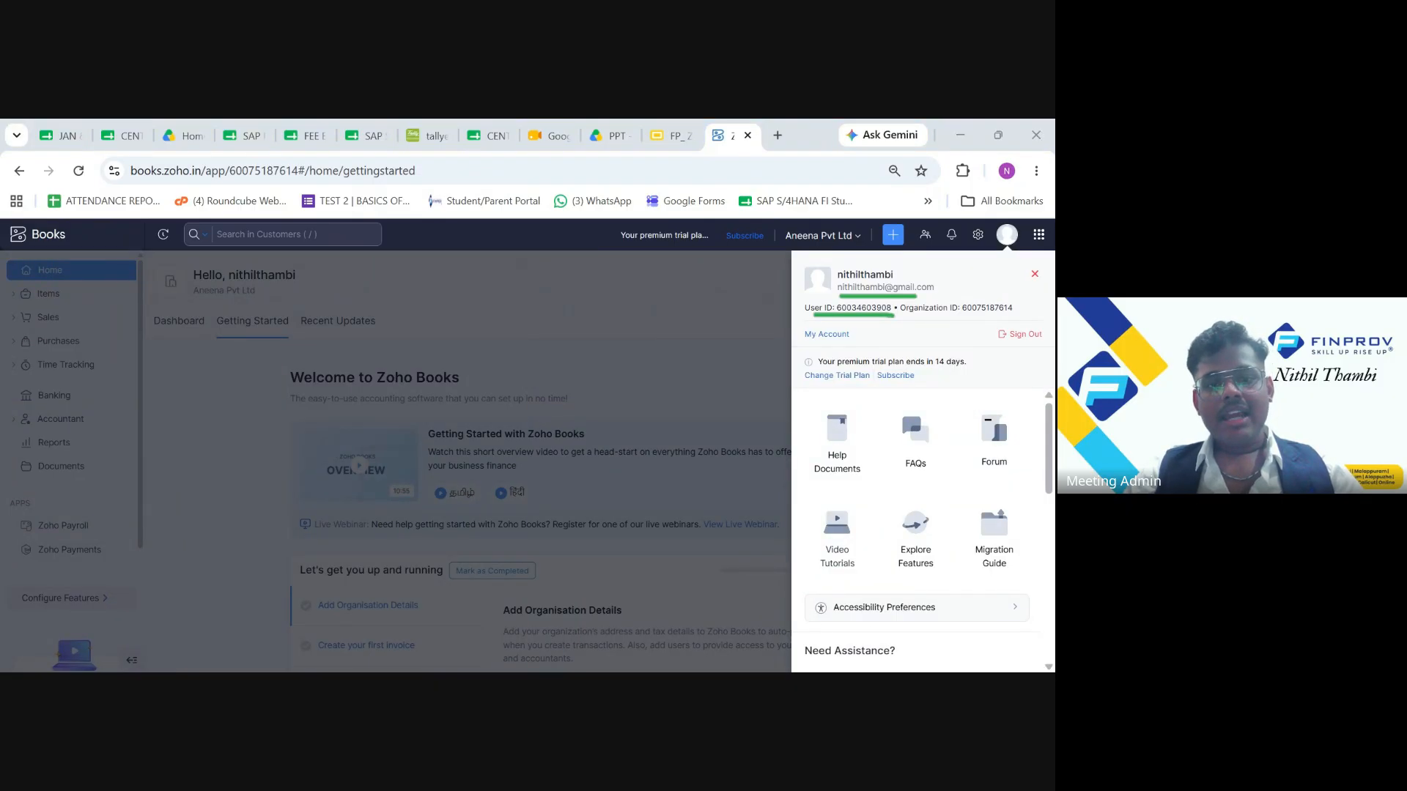
pyautogui.moveTo(868, 406)
pyautogui.mouseDown()
pyautogui.moveTo(990, 484)
pyautogui.moveTo(805, 480)
pyautogui.mouseUp()
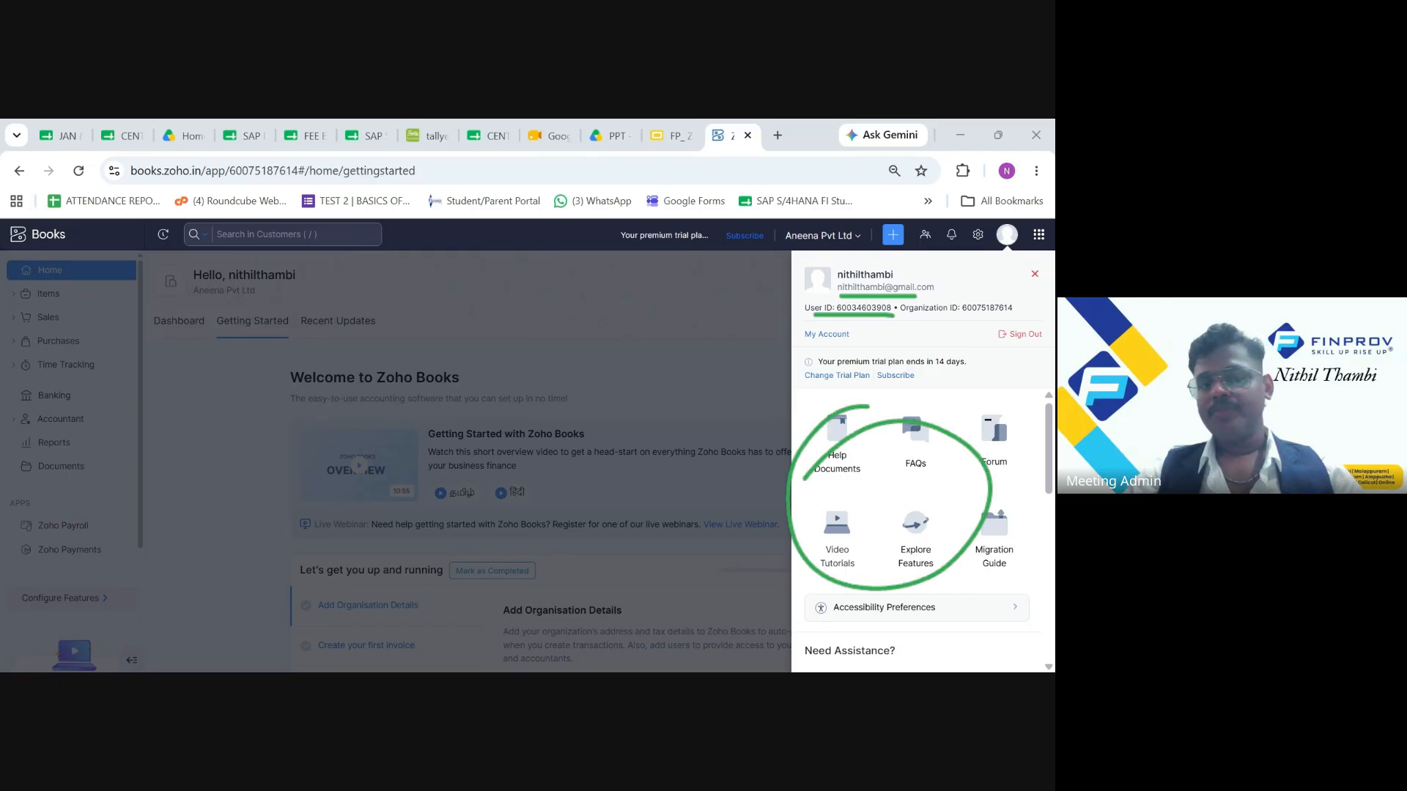
pyautogui.press('Escape')
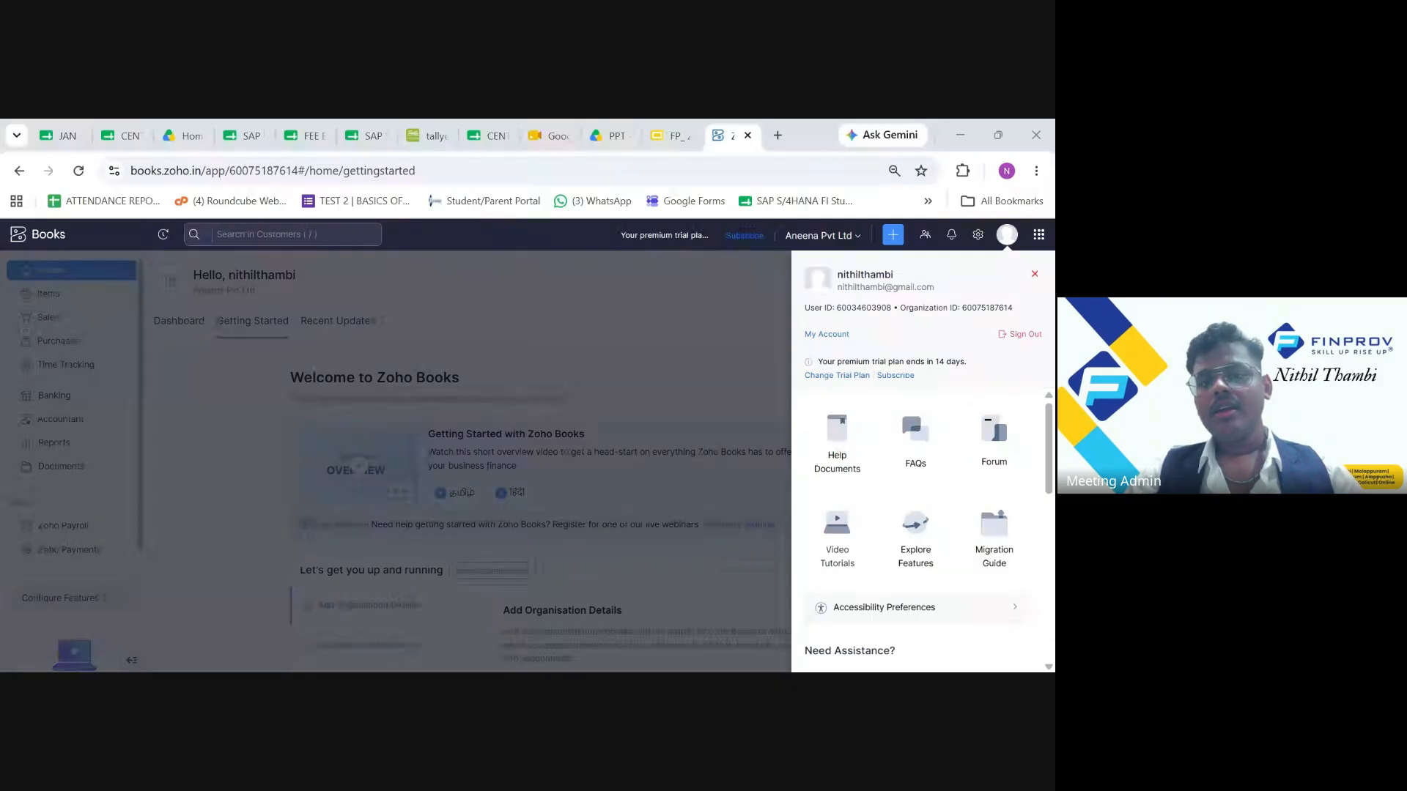
# - Show the list of all Zoho apps, mark Zoho Expense and Zoho Inventory, and close the list
pyautogui.click(1047, 250)
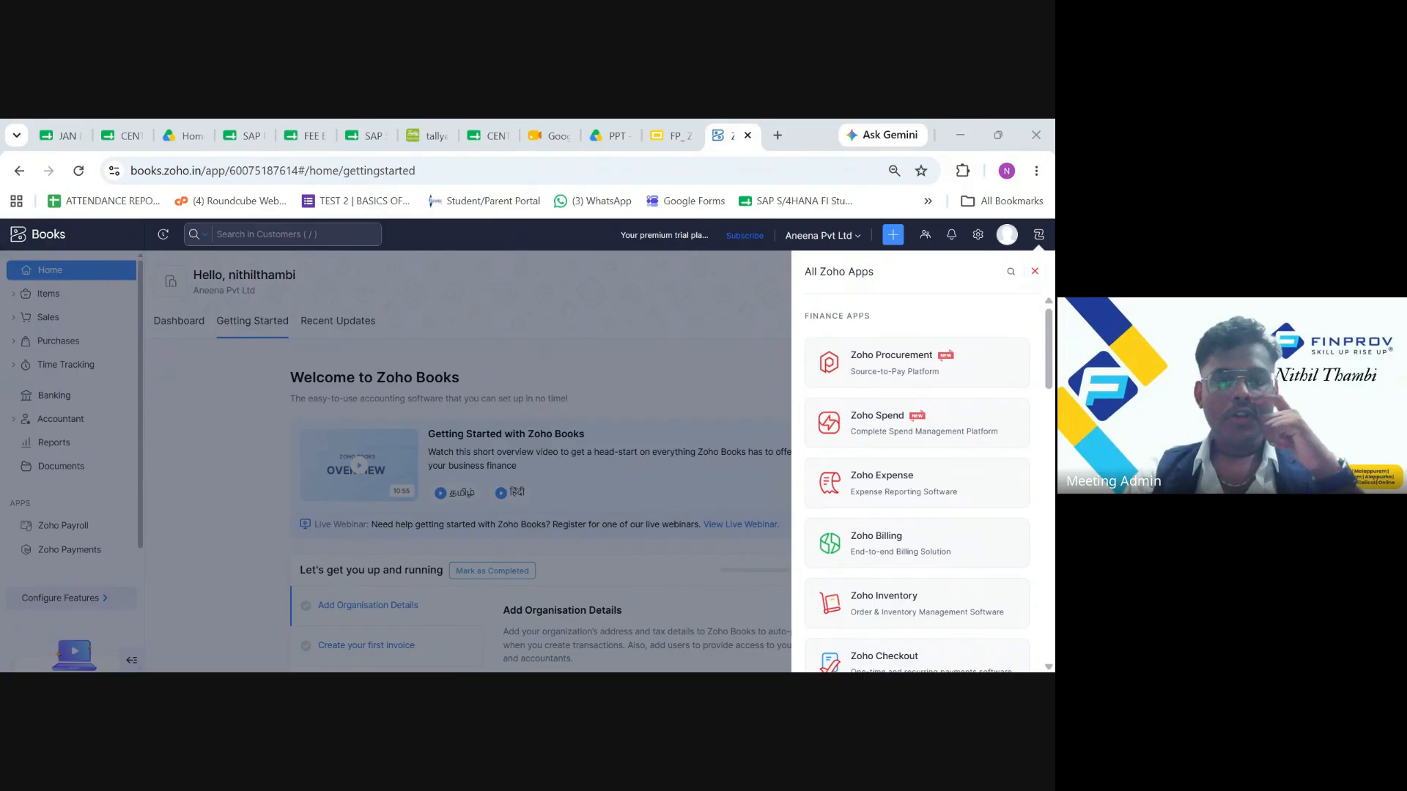
pyautogui.moveTo(913, 498); pyautogui.dragTo(1037, 413)
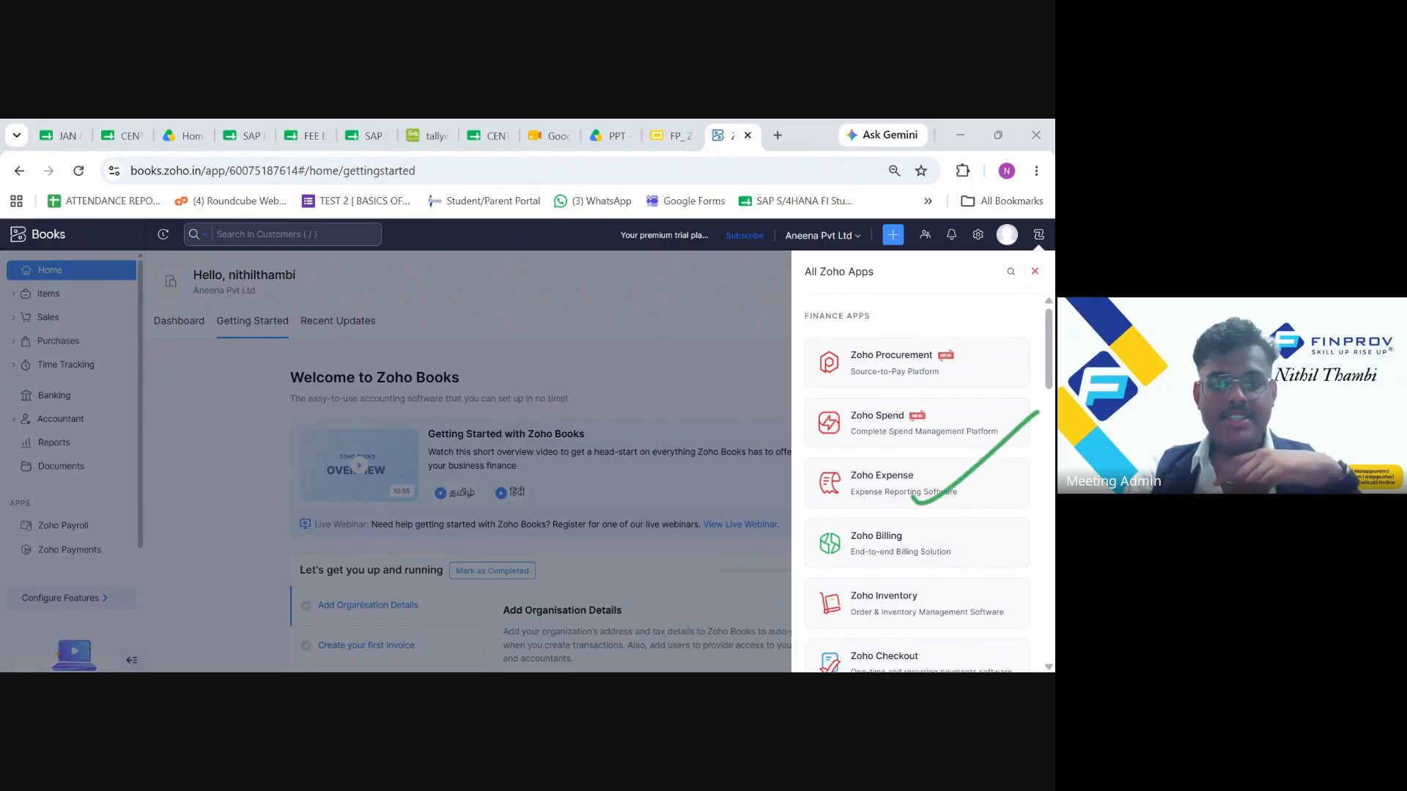
pyautogui.moveTo(927, 595); pyautogui.dragTo(1054, 507)
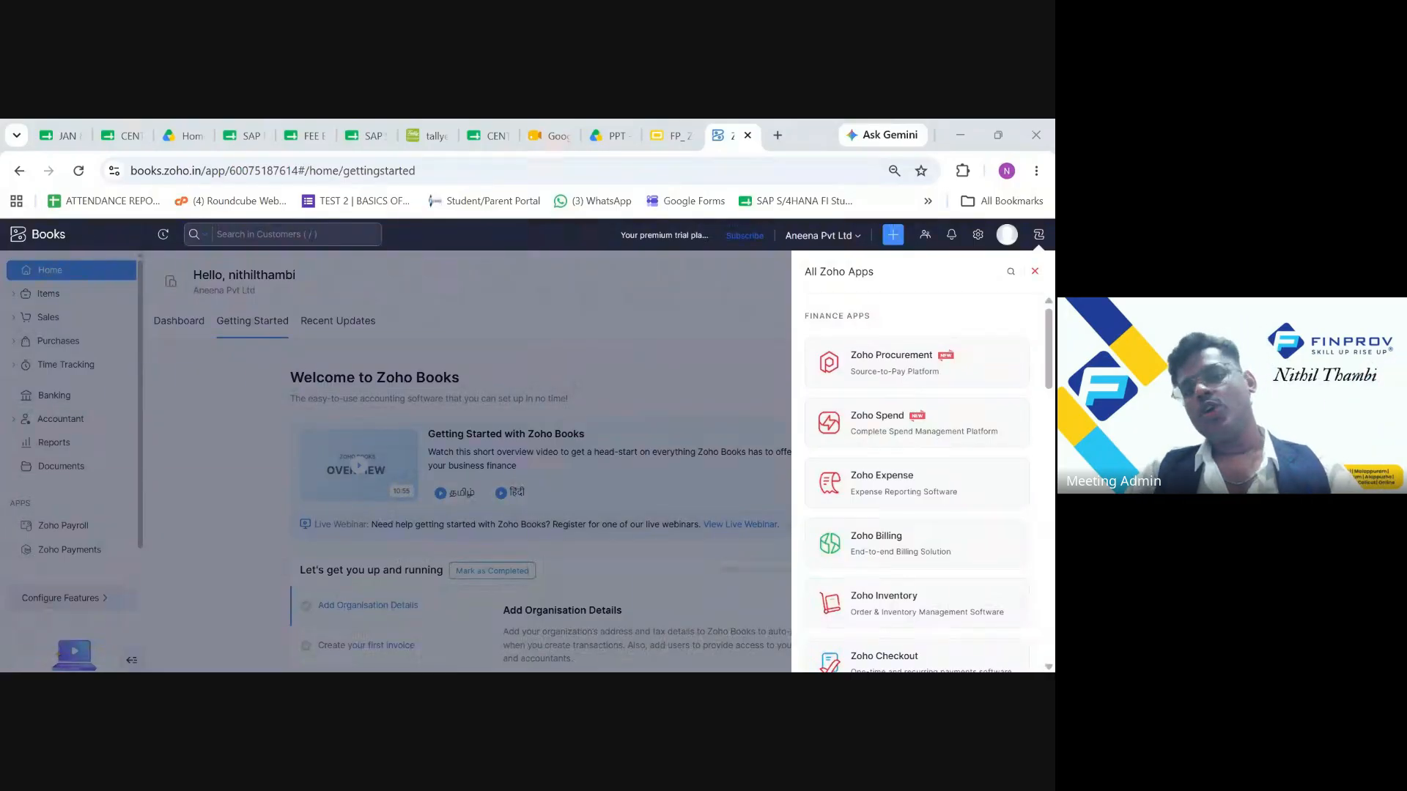
pyautogui.click(586, 326)
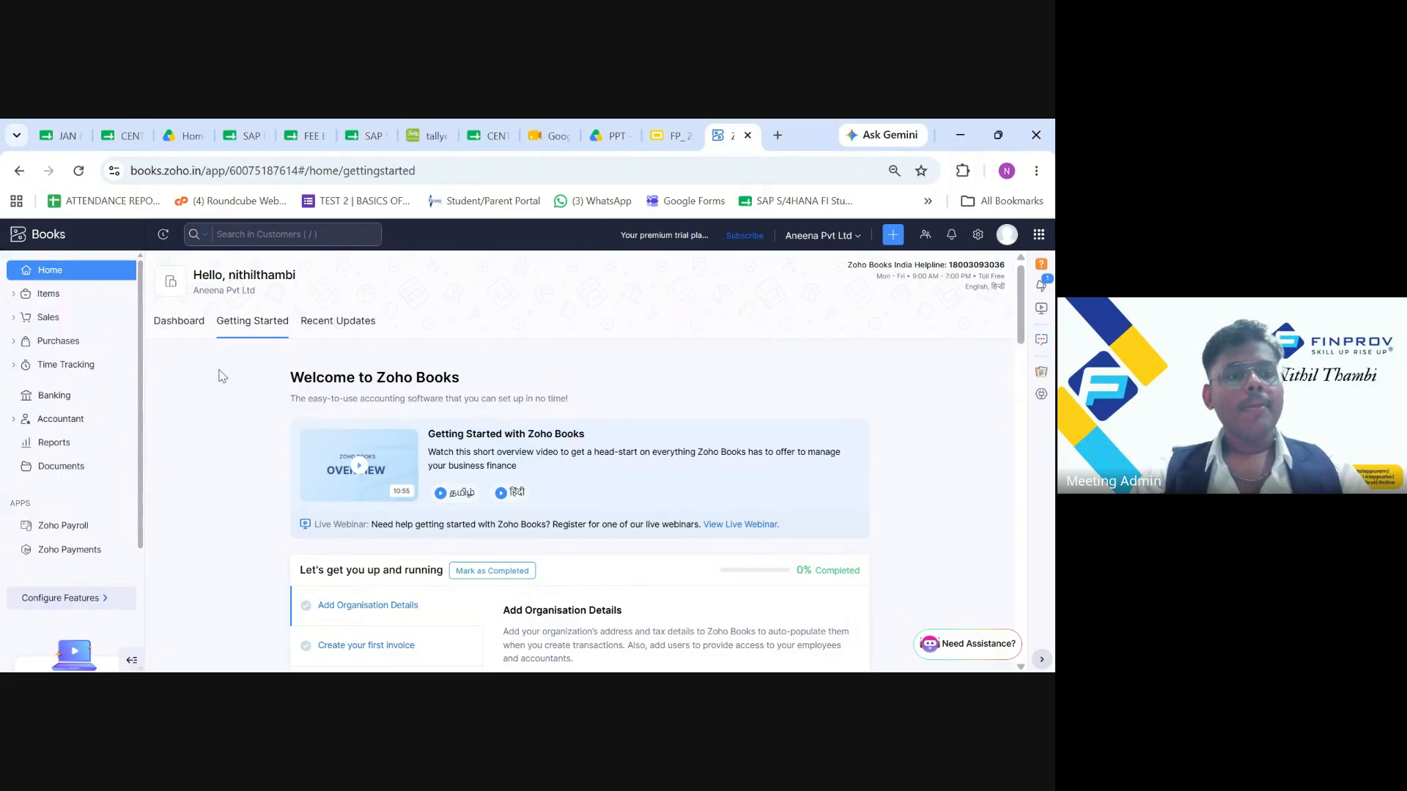
# - Examine the home Dashboard's receivables, payables and Cash Flow sections
pyautogui.click(196, 328)
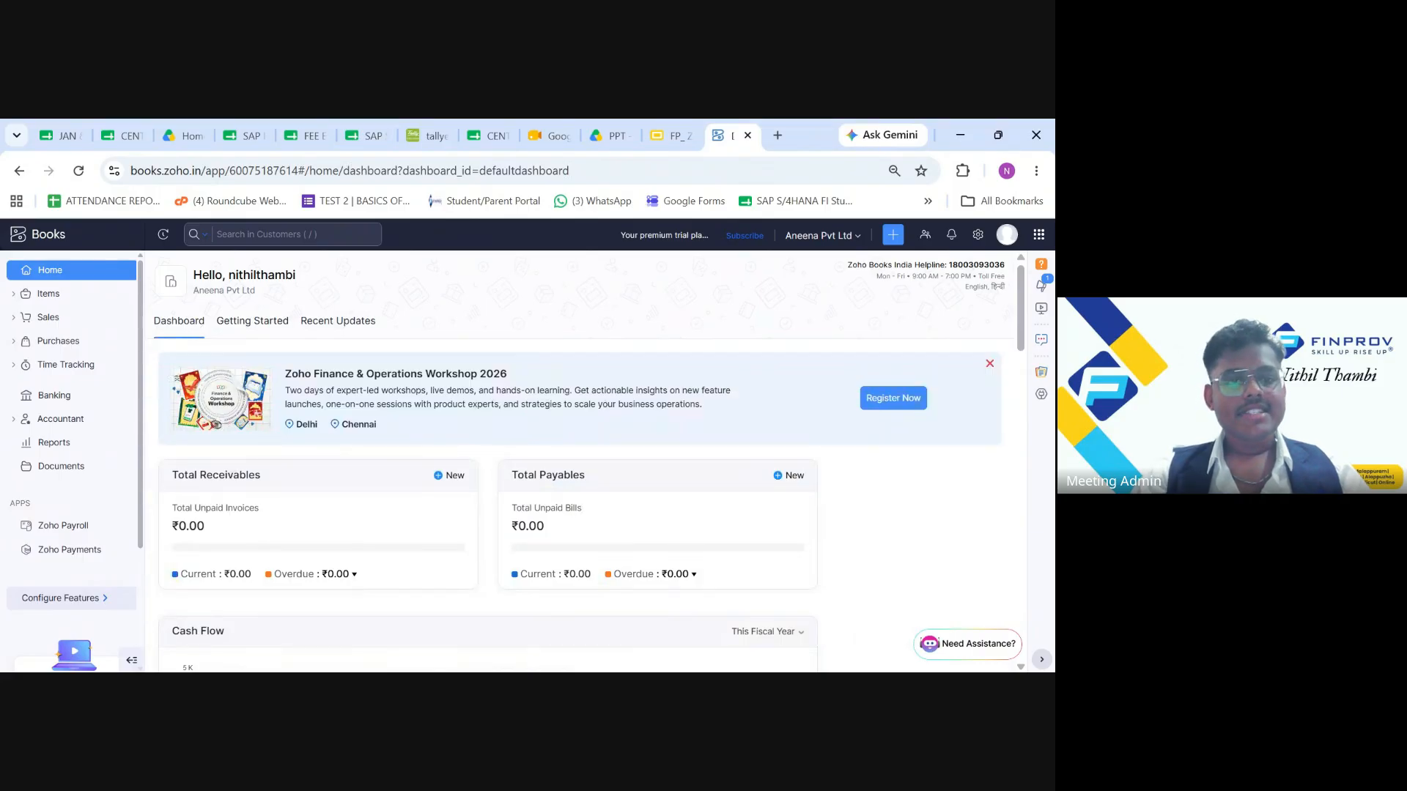
pyautogui.scroll(-2, 351, 370)
pyautogui.scroll(-2, 524, 425)
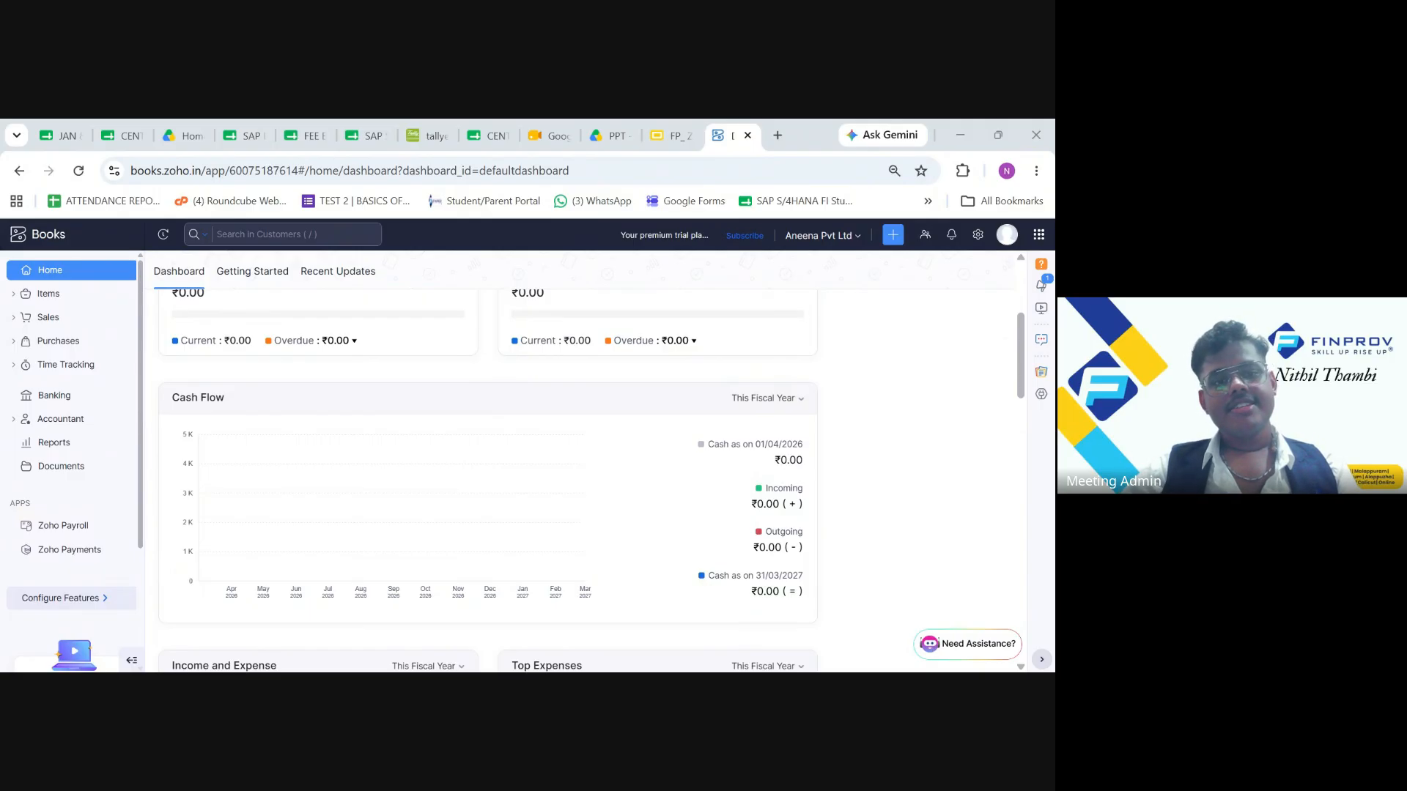
# - Go to the organization's Locations settings, underlining the Organization heading and the Locations entry on the way
pyautogui.click(979, 238)
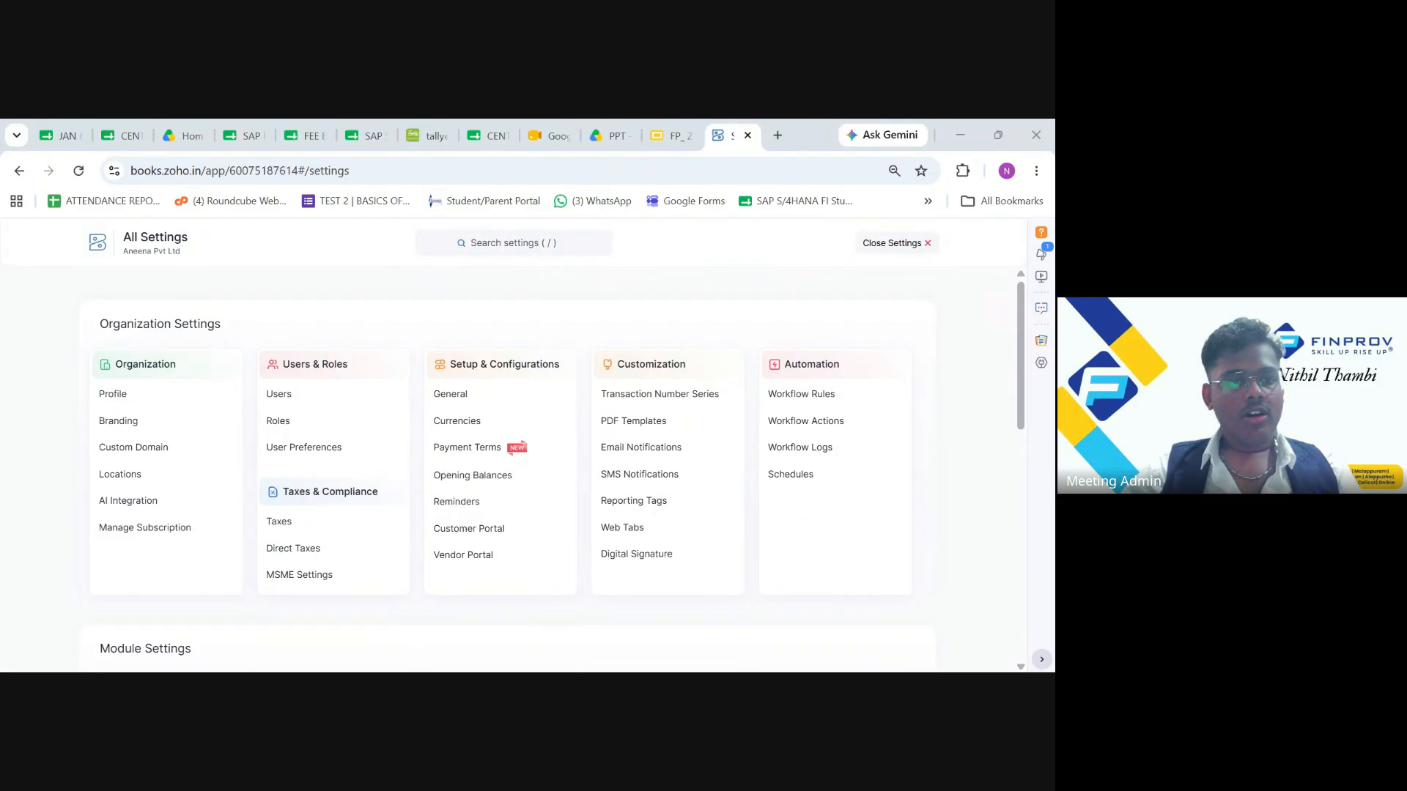
pyautogui.moveTo(114, 379); pyautogui.dragTo(210, 375)
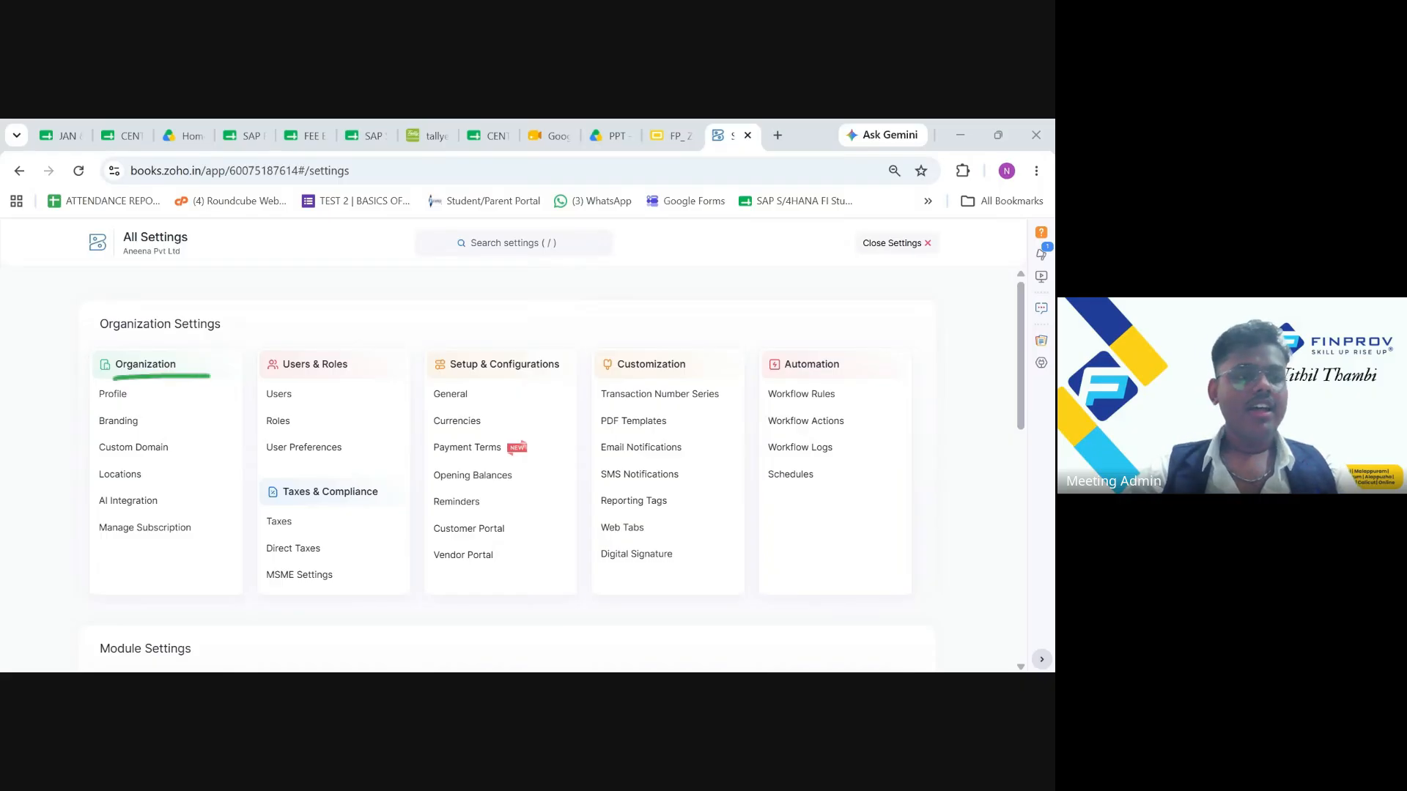
pyautogui.moveTo(94, 489); pyautogui.dragTo(208, 486)
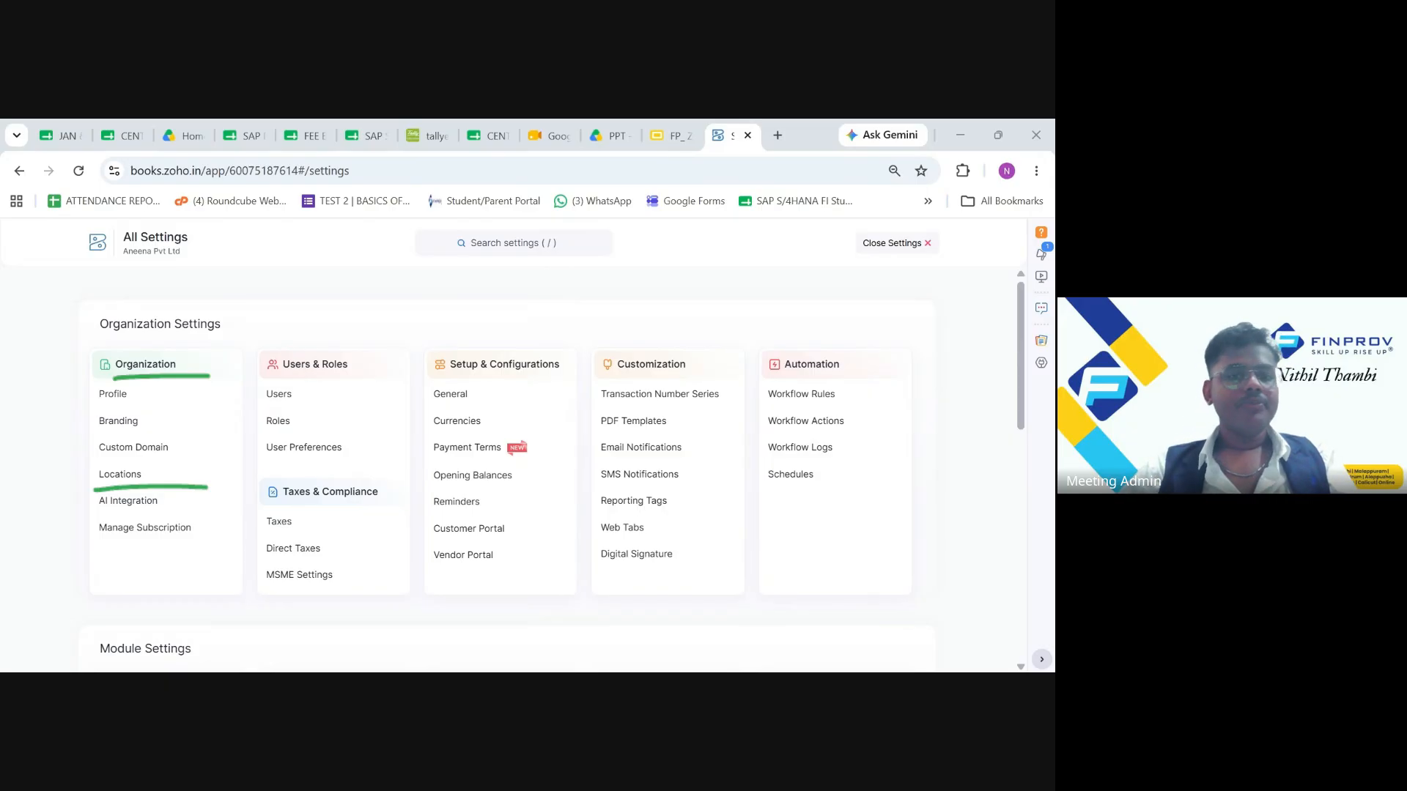
pyautogui.press('/')
pyautogui.click(120, 474)
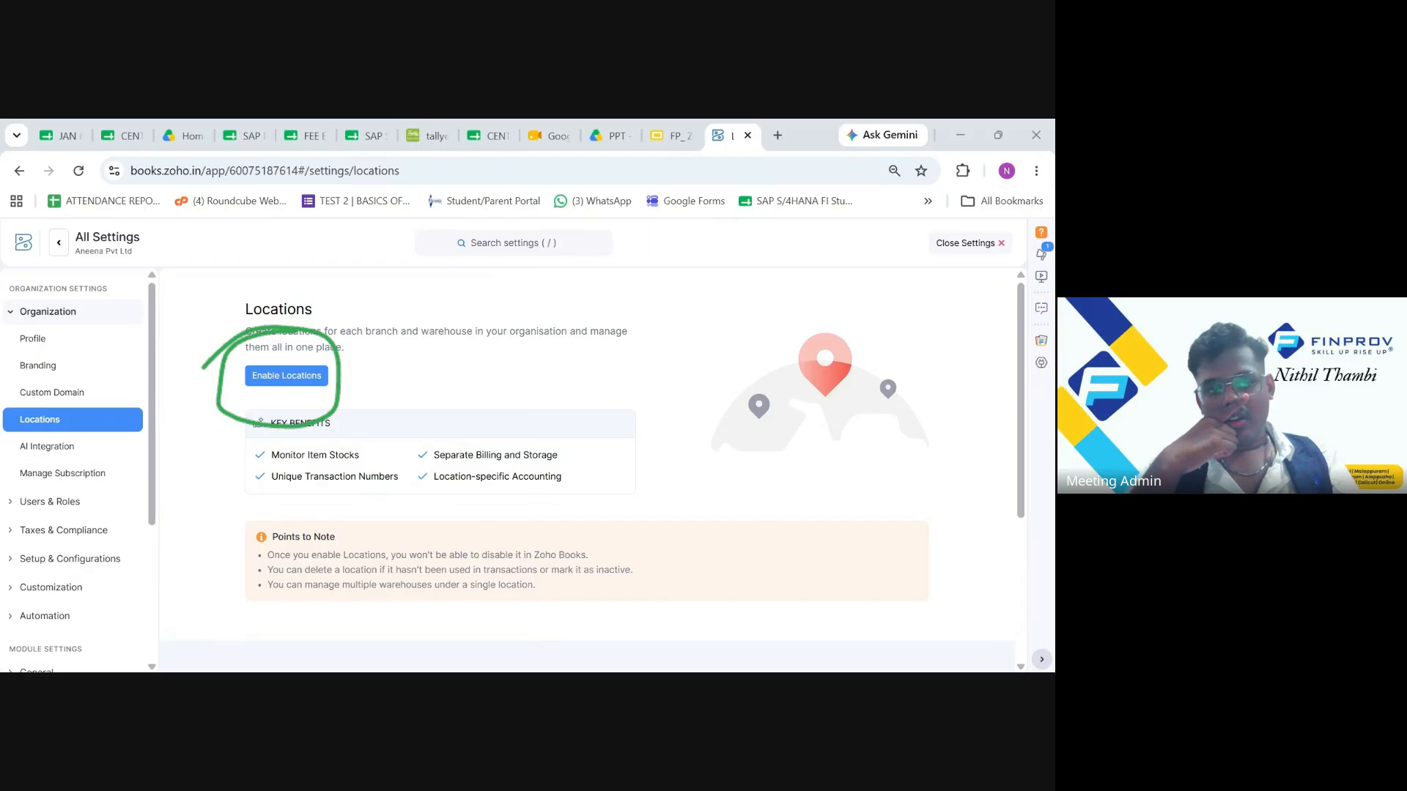
# - Enable Locations for the organization, underlining the note about marking a location inactive before confirming
pyautogui.click(294, 381)
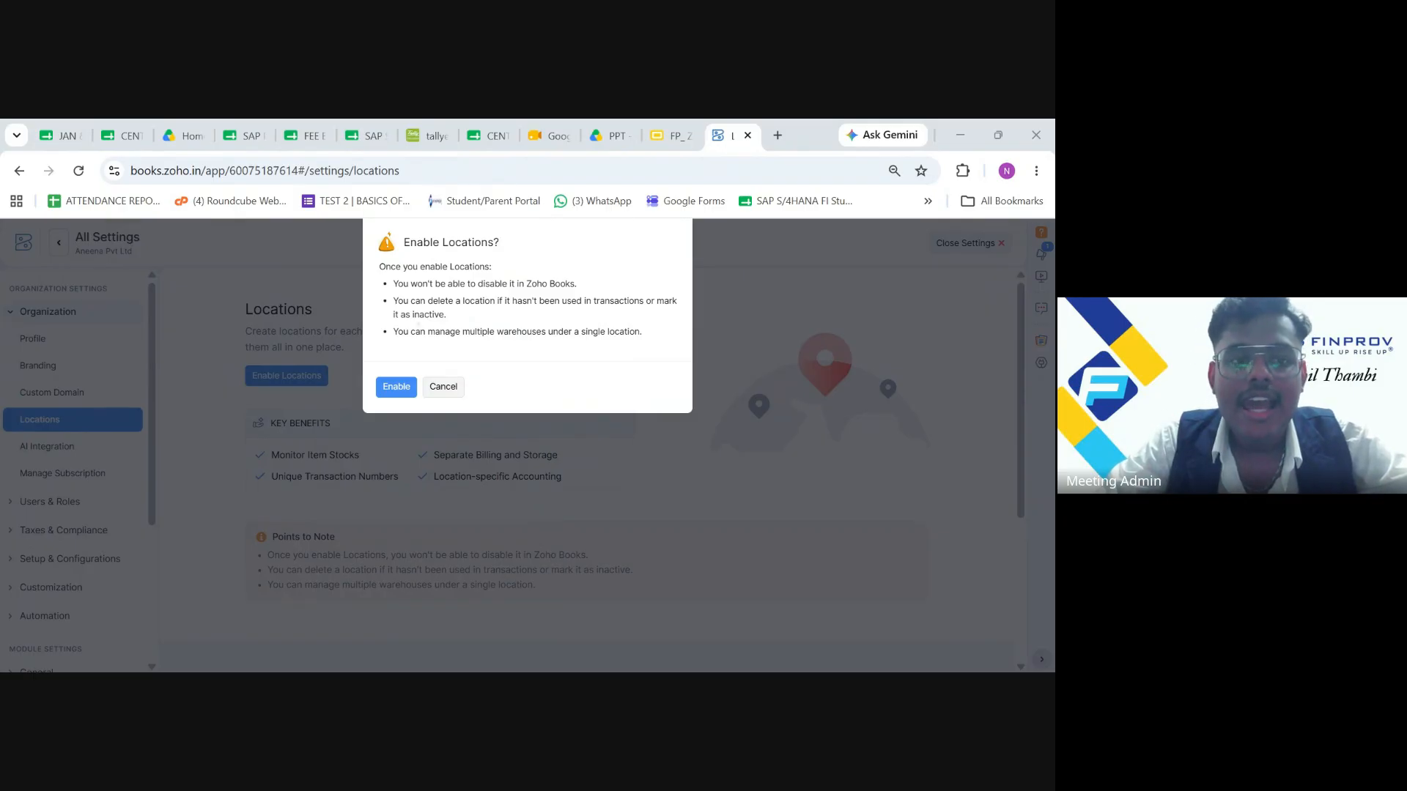
pyautogui.moveTo(418, 324); pyautogui.dragTo(471, 325)
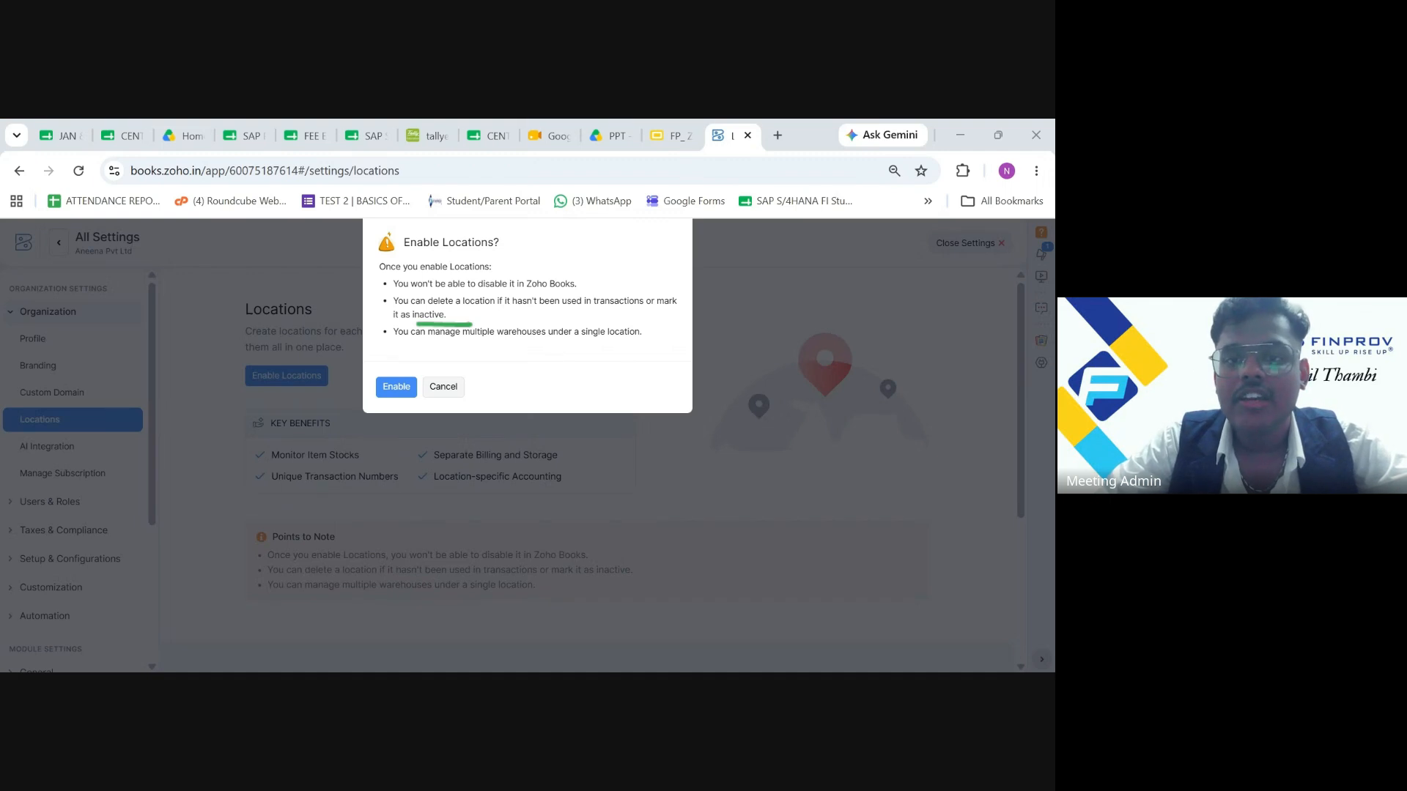
pyautogui.click(411, 388)
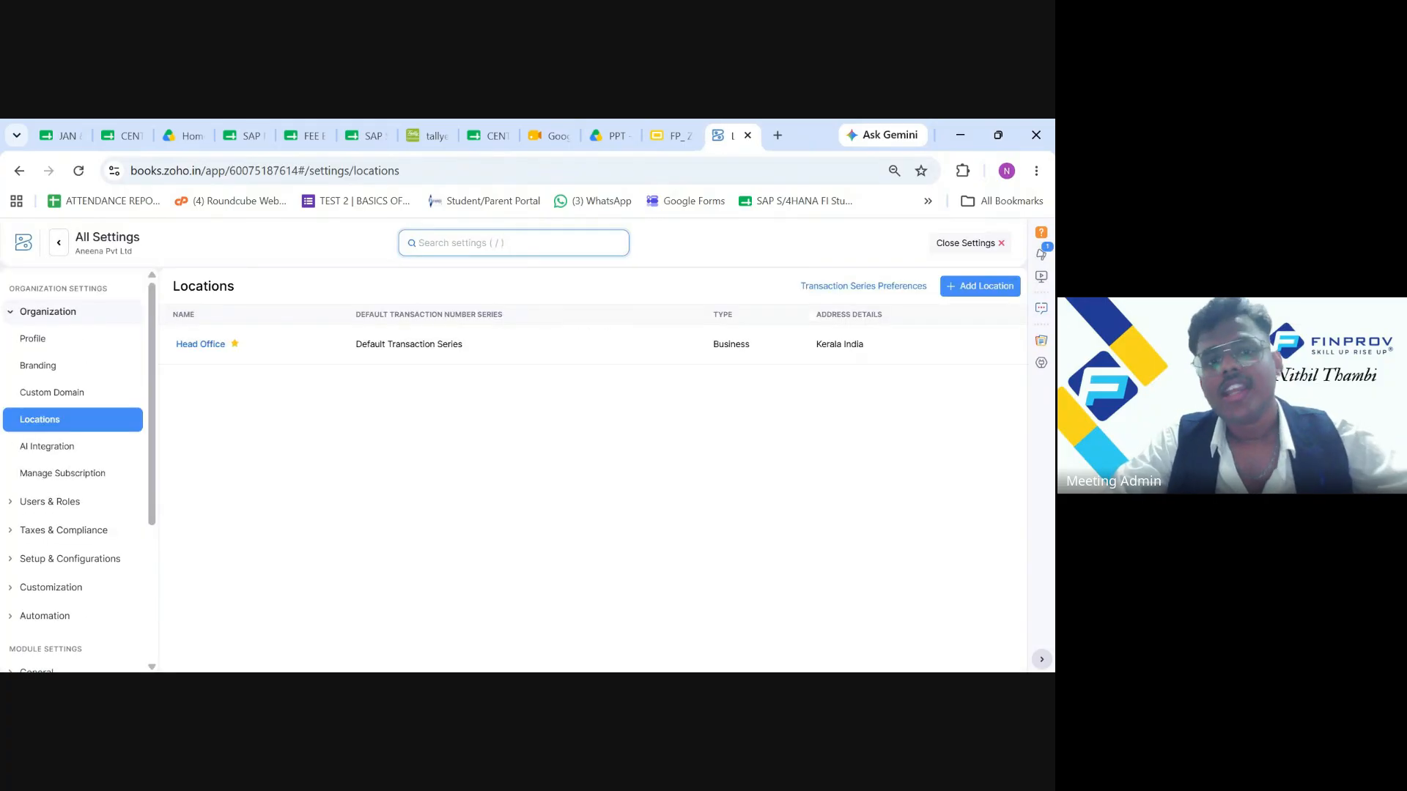
# - Mark the Head Office entry in the Locations list and underline Add Location
pyautogui.hotkey('alt', 'Tab')
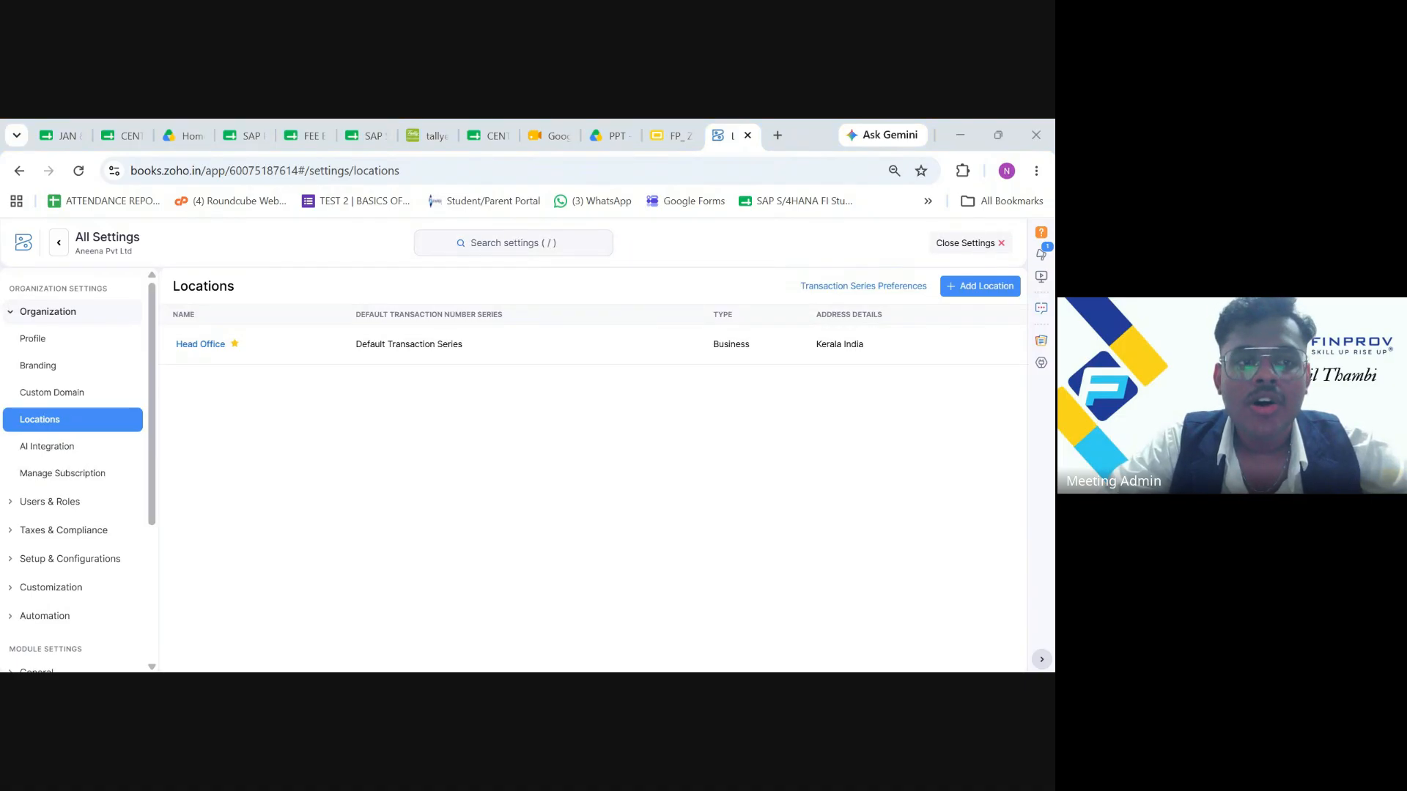
pyautogui.moveTo(222, 294)
pyautogui.mouseDown()
pyautogui.moveTo(245, 396)
pyautogui.moveTo(192, 324)
pyautogui.mouseUp()
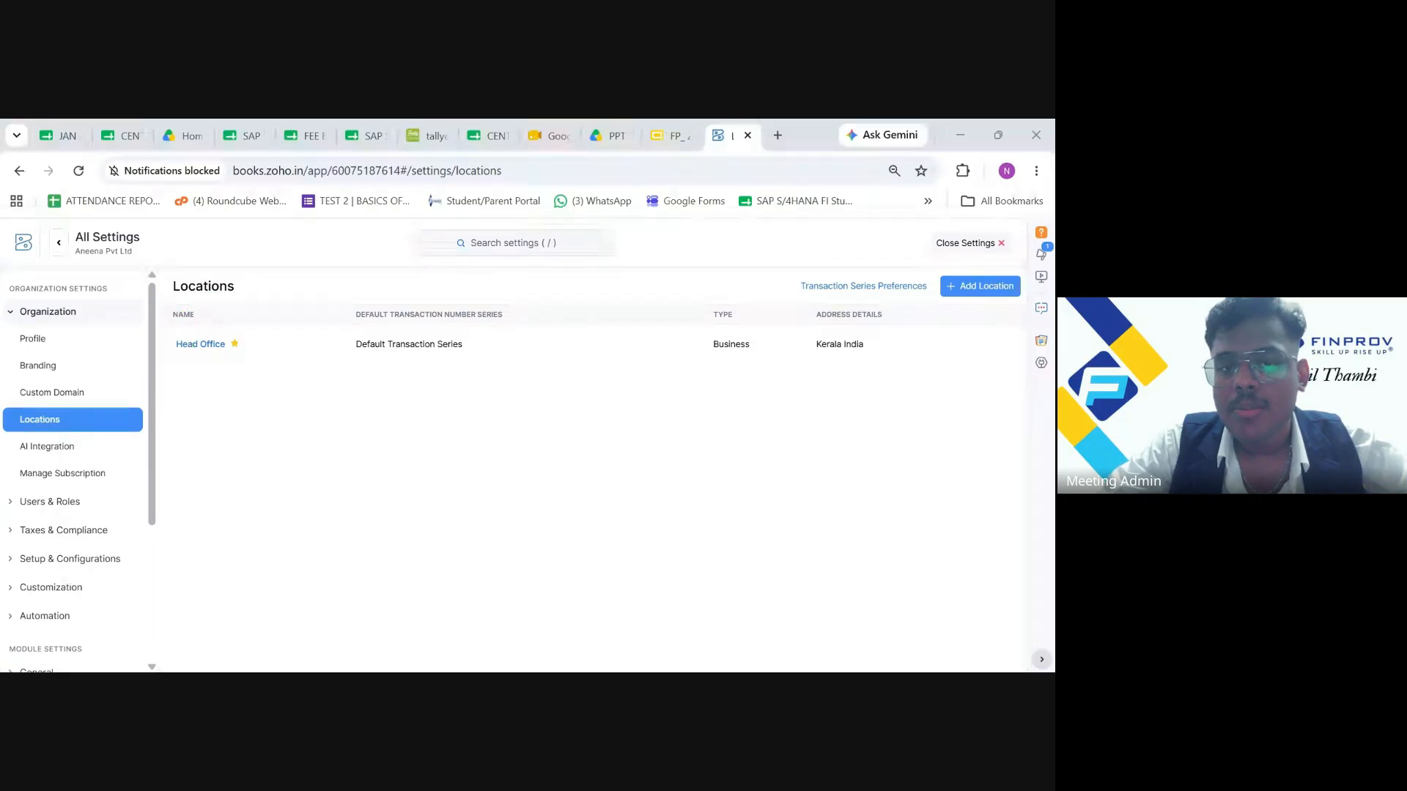
pyautogui.moveTo(943, 301); pyautogui.dragTo(1053, 304)
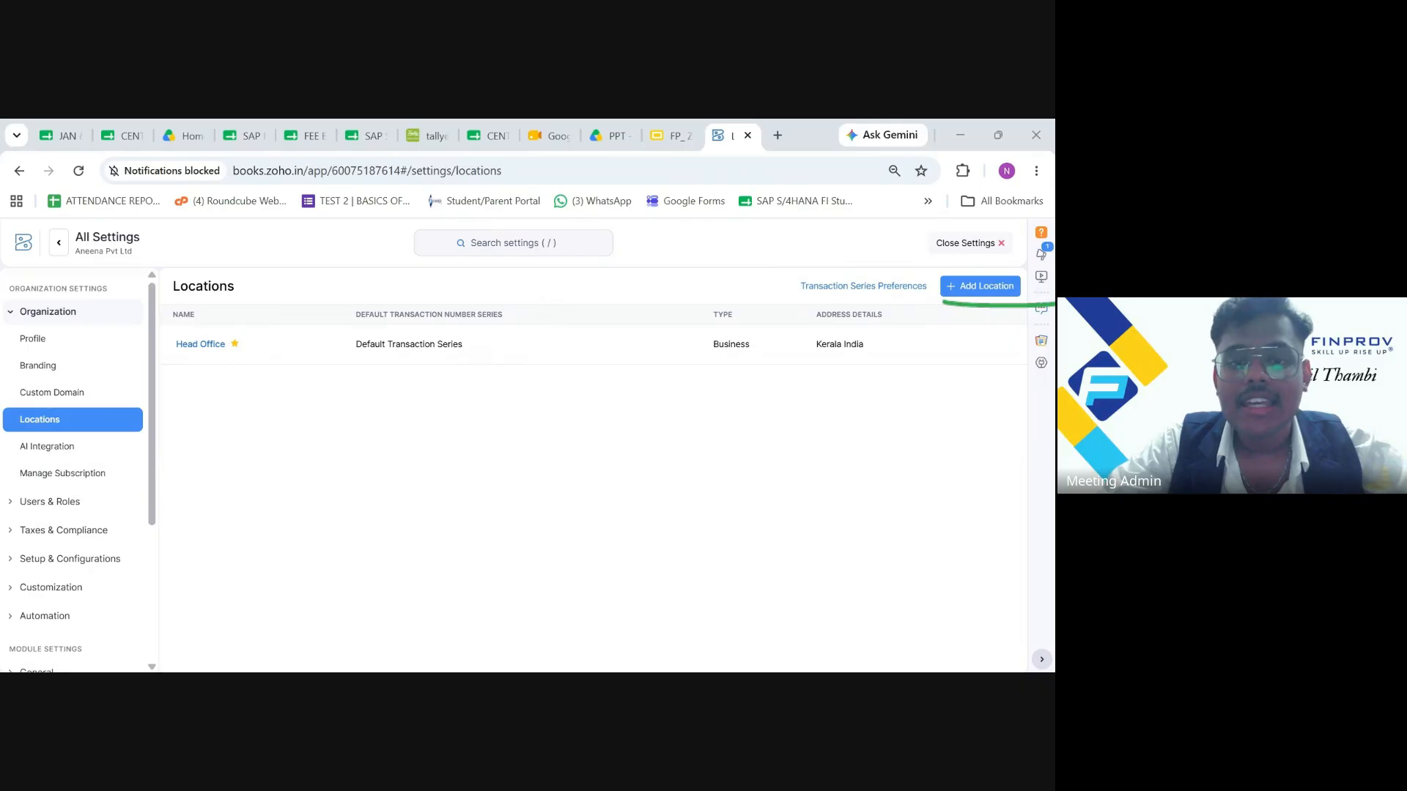
# - Start adding a new Business Location and name it CALICUT BRANCH
pyautogui.click(967, 287)
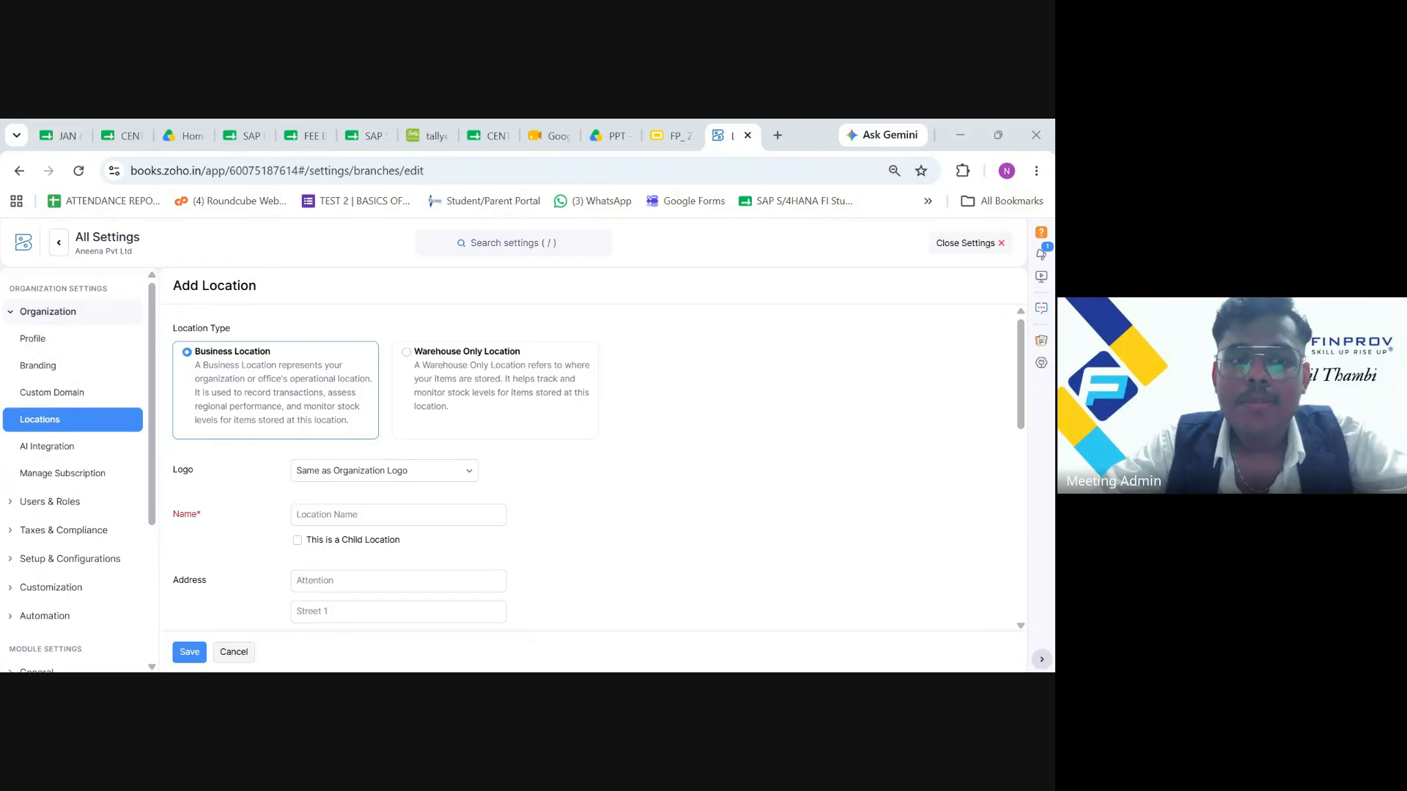
pyautogui.moveTo(308, 339)
pyautogui.mouseDown()
pyautogui.moveTo(317, 352)
pyautogui.moveTo(387, 272)
pyautogui.mouseUp()
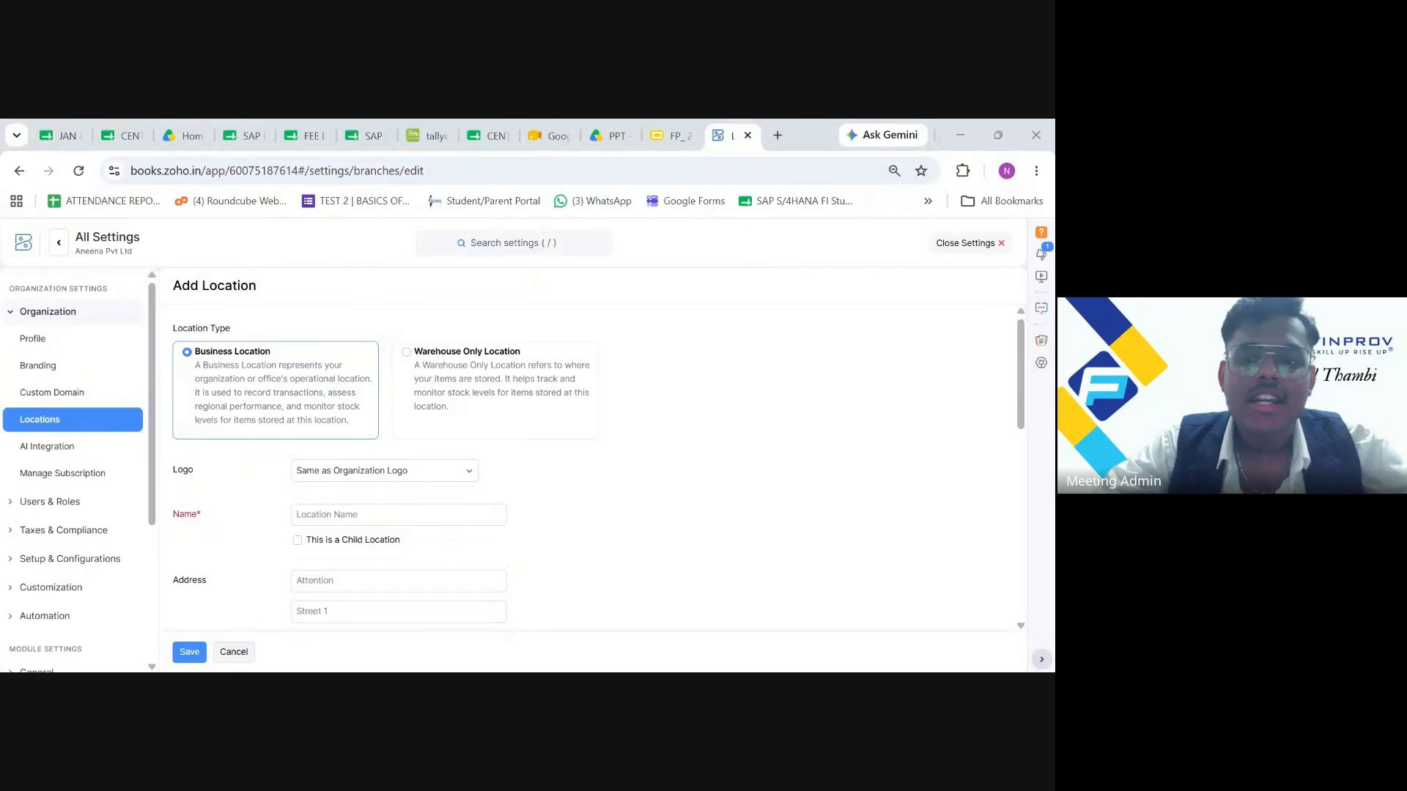
pyautogui.scroll(-1, 396, 392)
pyautogui.click(398, 415)
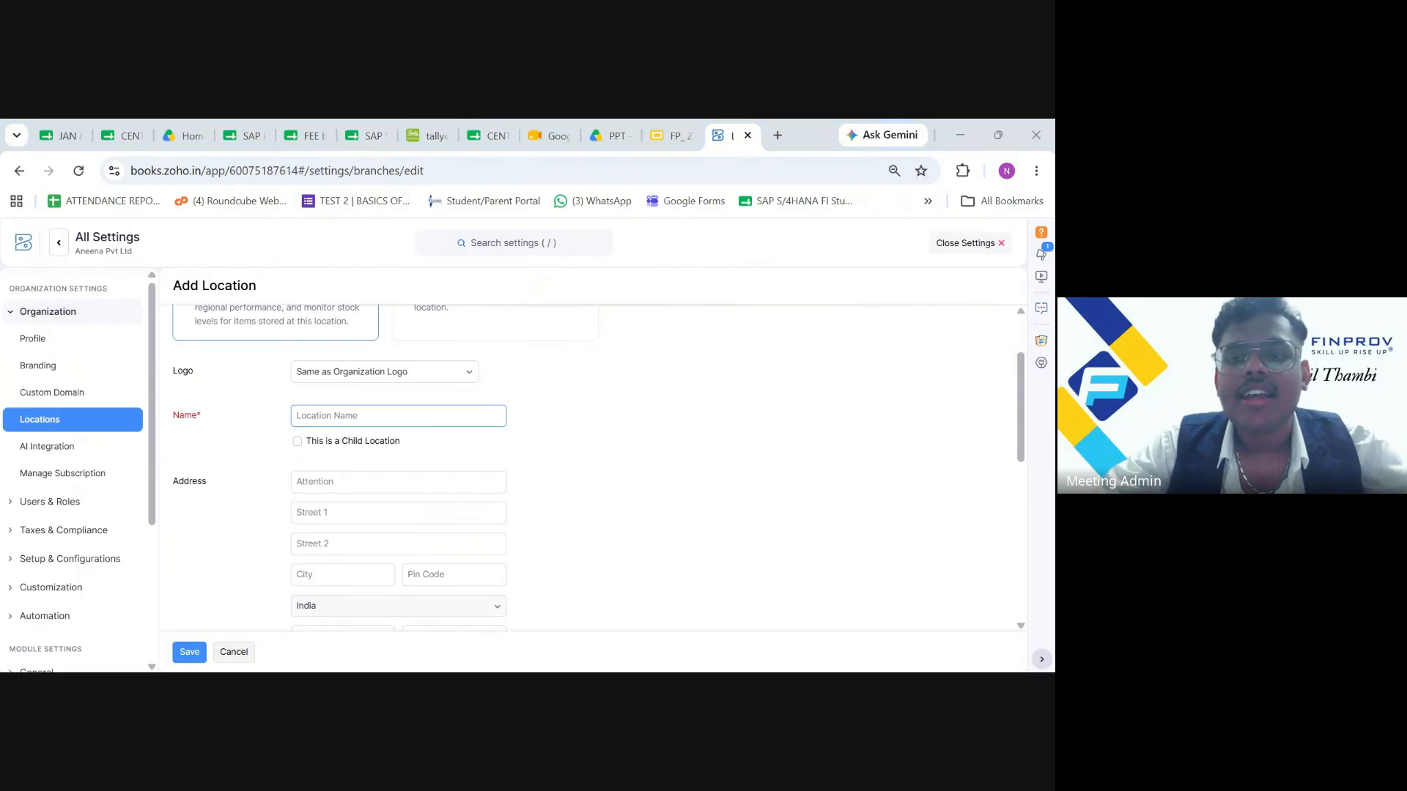
pyautogui.click(398, 415)
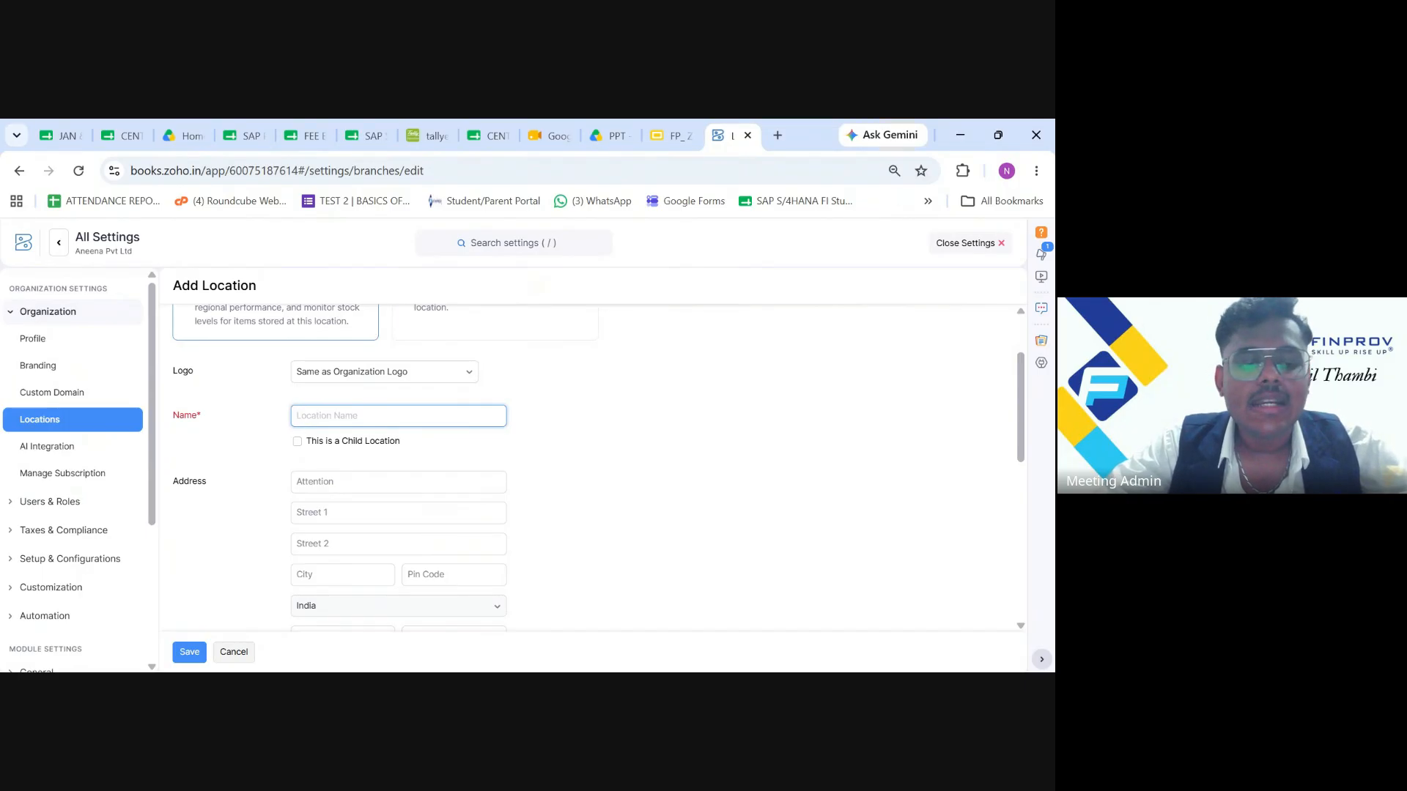
pyautogui.write('CAL')
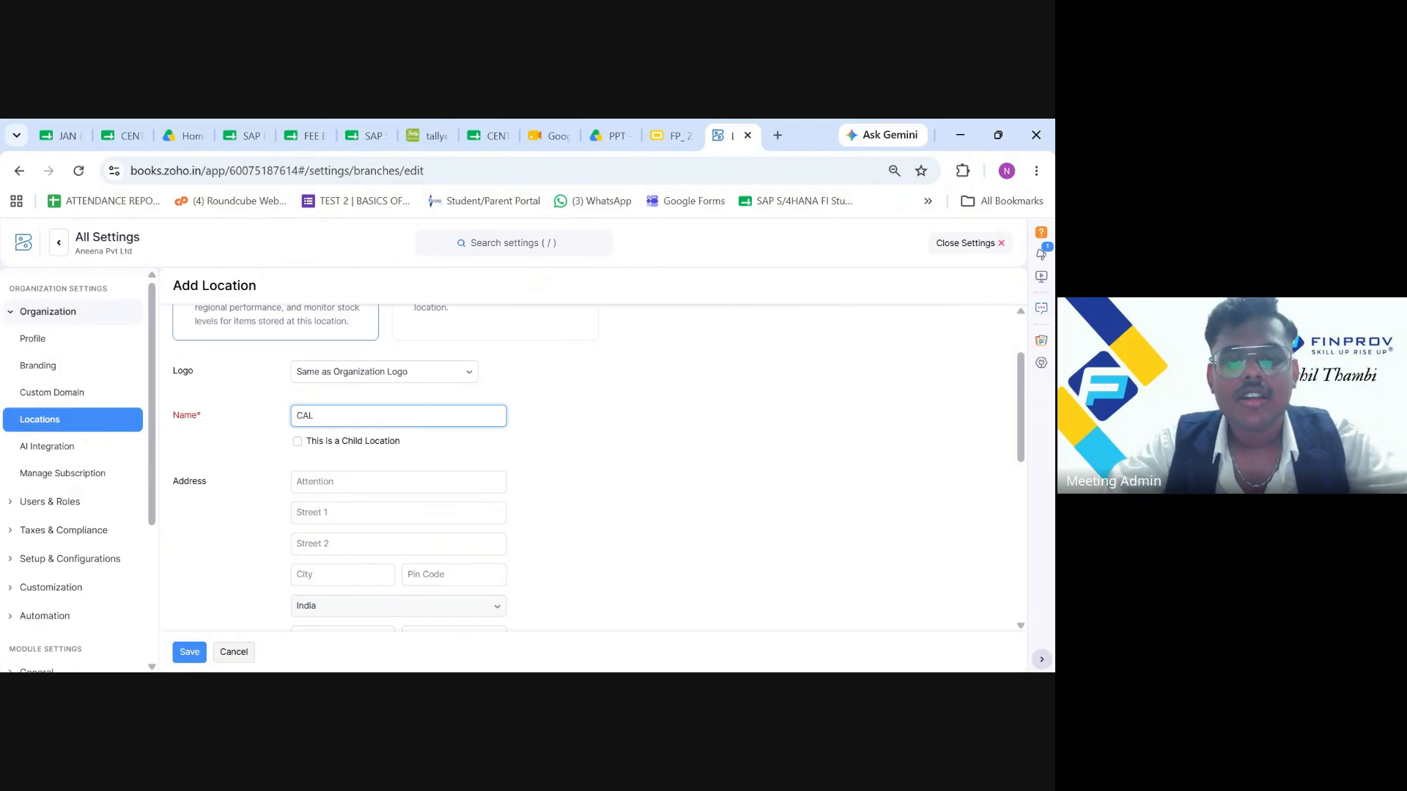
pyautogui.write('ICUT BRNA')
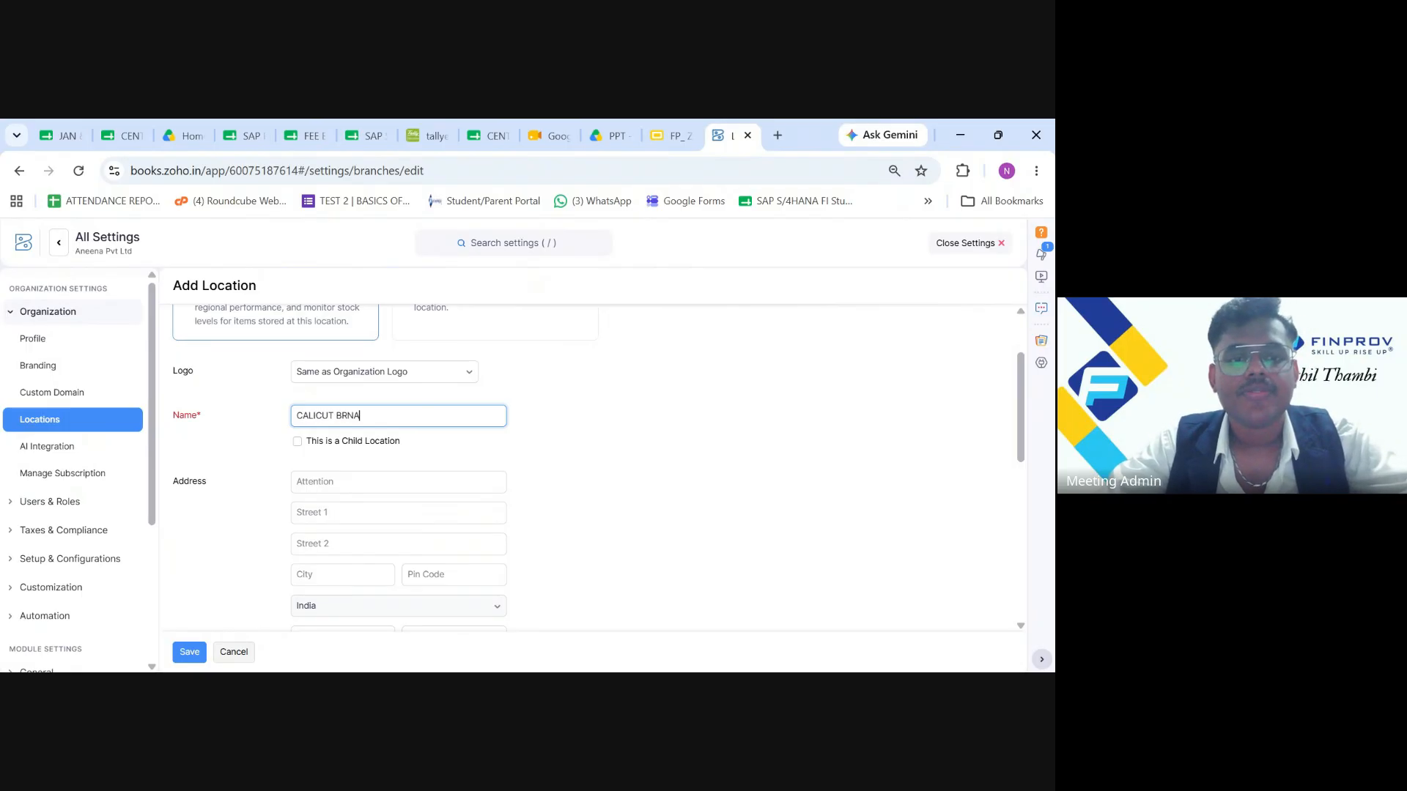
pyautogui.press('BackSpace')
pyautogui.press('BackSpace')
pyautogui.write('ANCH')
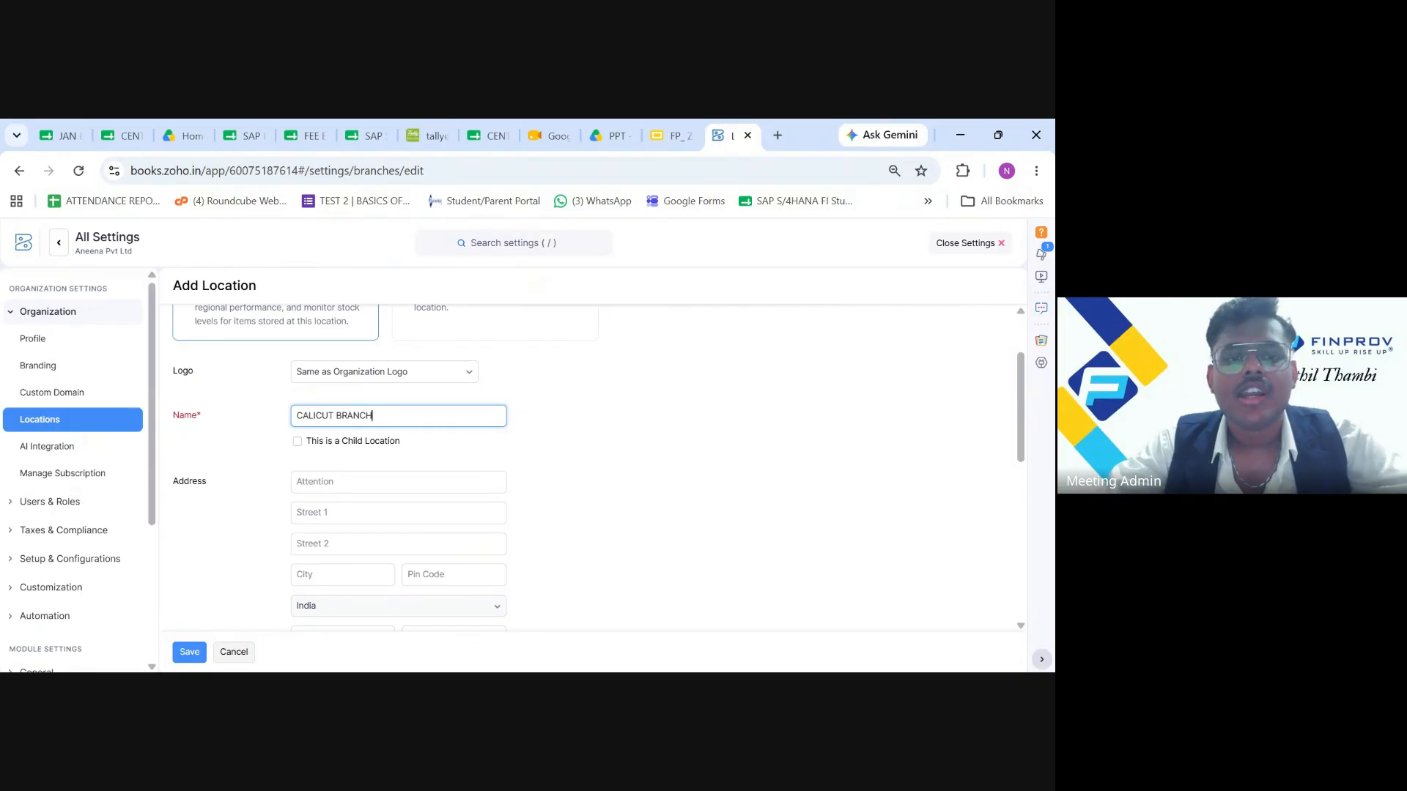
pyautogui.hotkey('alt', 'Tab')
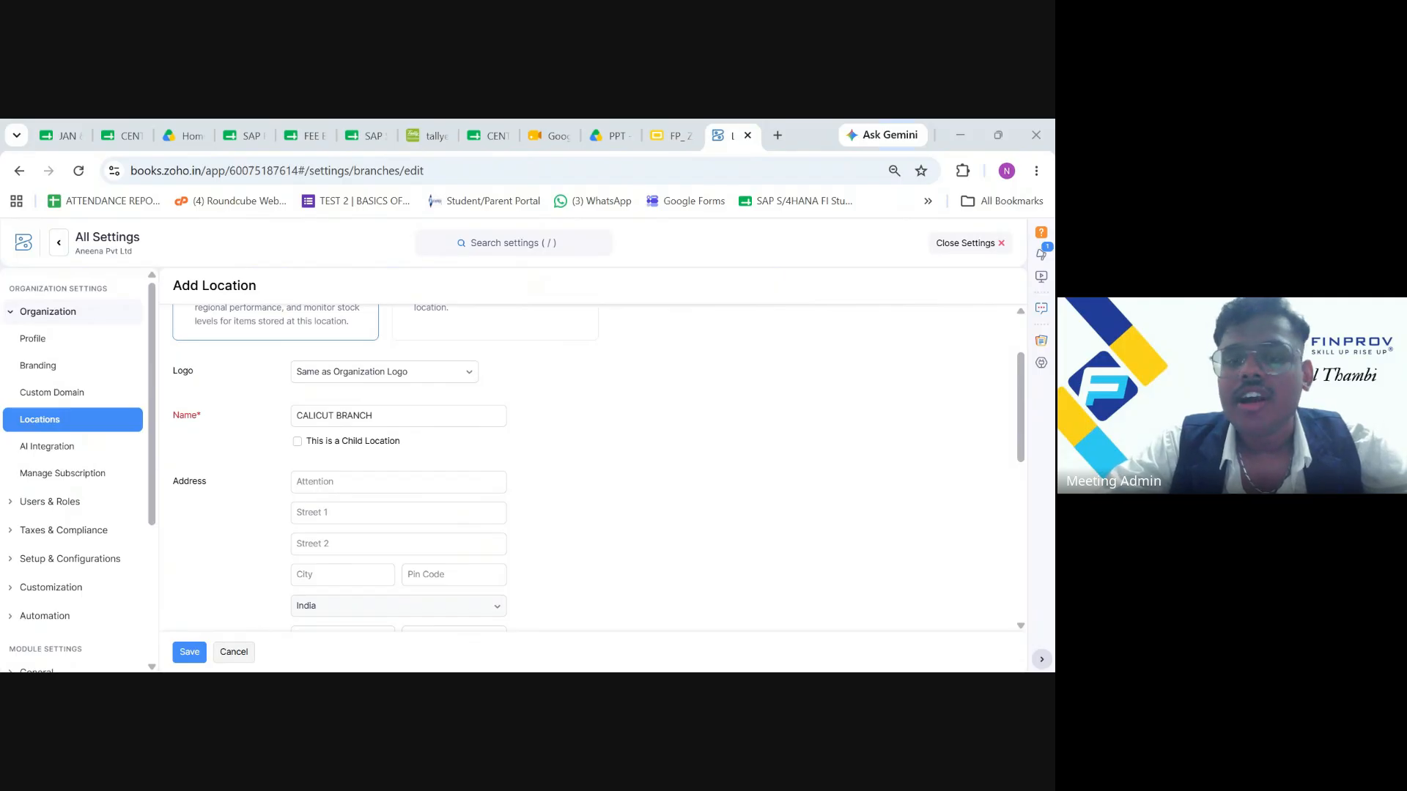
pyautogui.hotkey('alt', 'Tab')
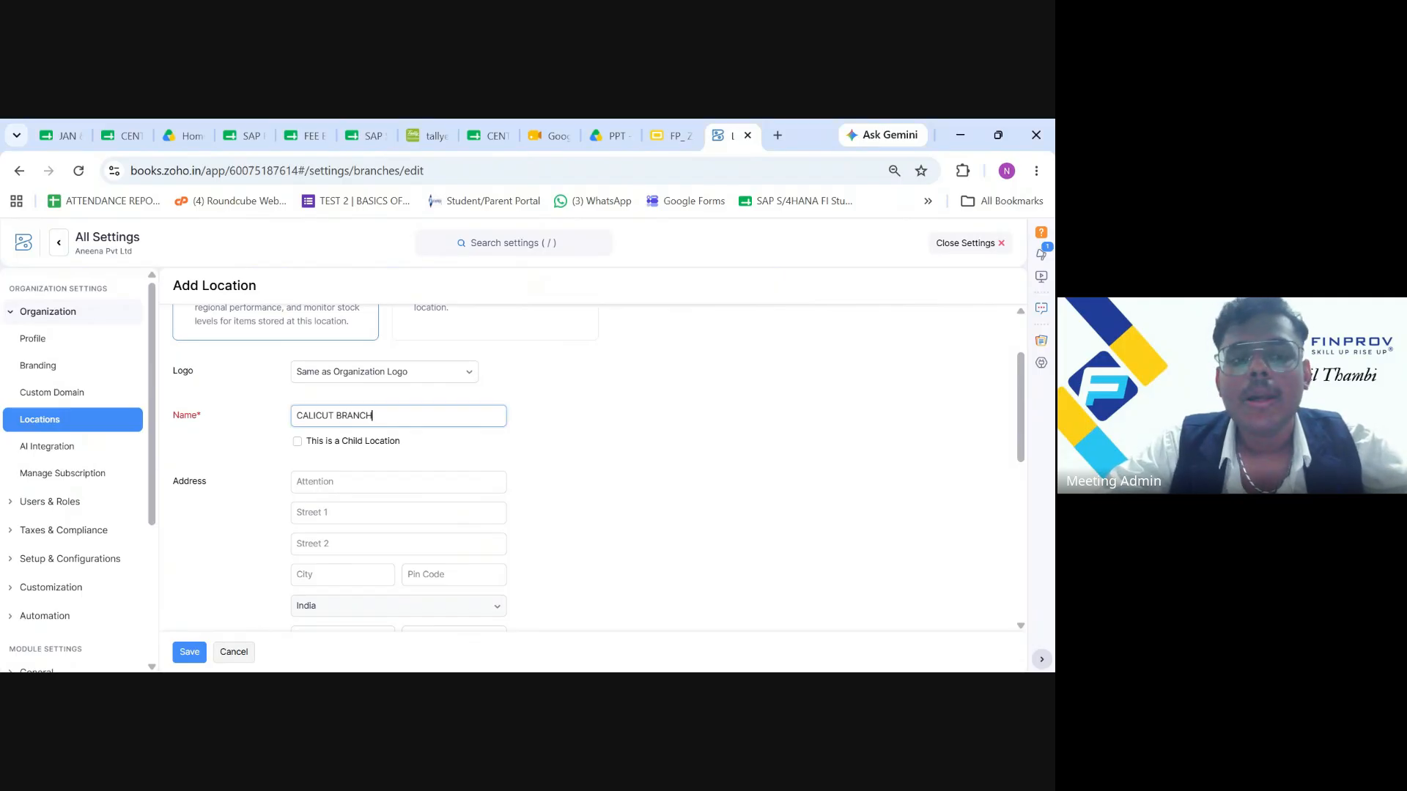
# - Leave the new location's address fields blank and assign Default Transaction Series as its Transaction Number Series
pyautogui.scroll(-1, 398, 422)
pyautogui.click(398, 422)
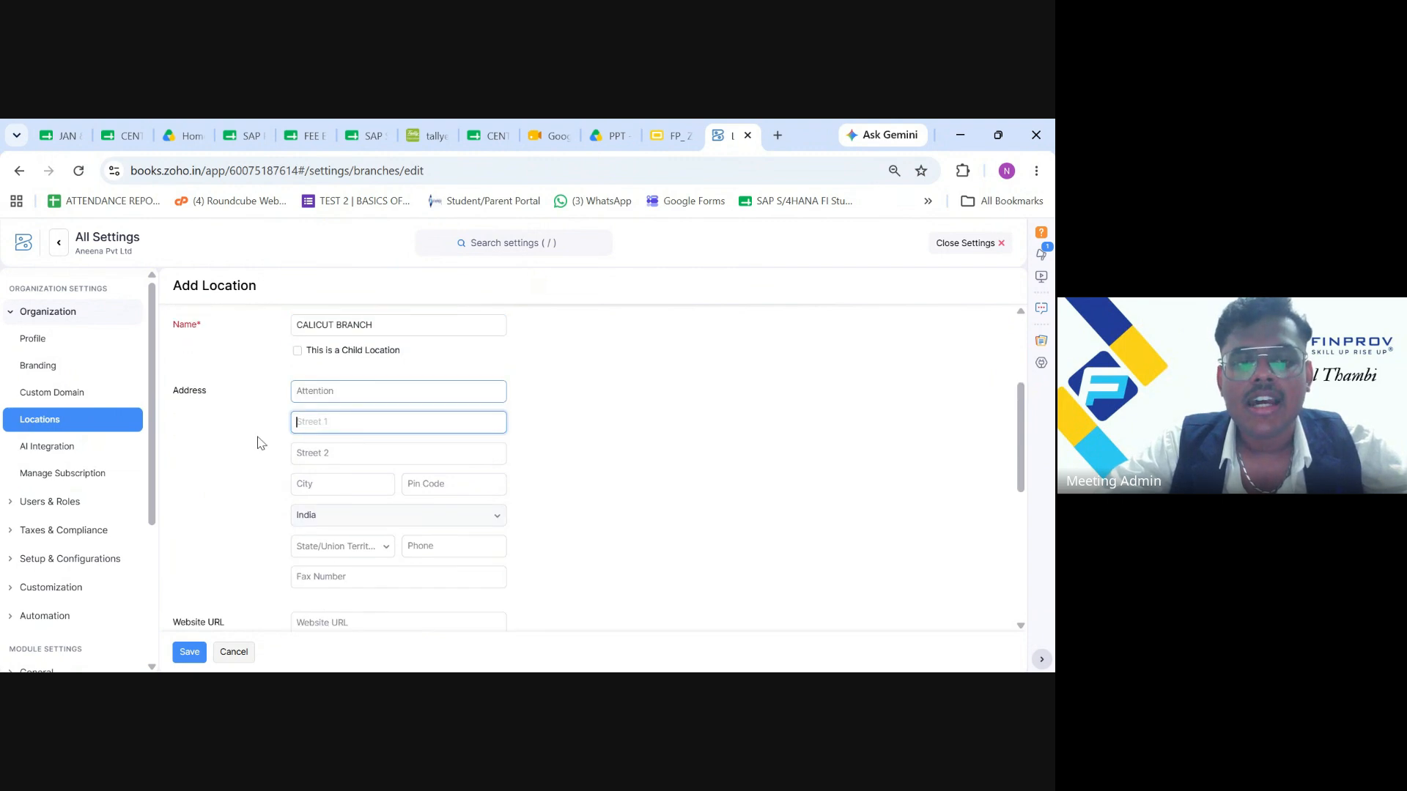
pyautogui.hotkey('alt', 'Tab')
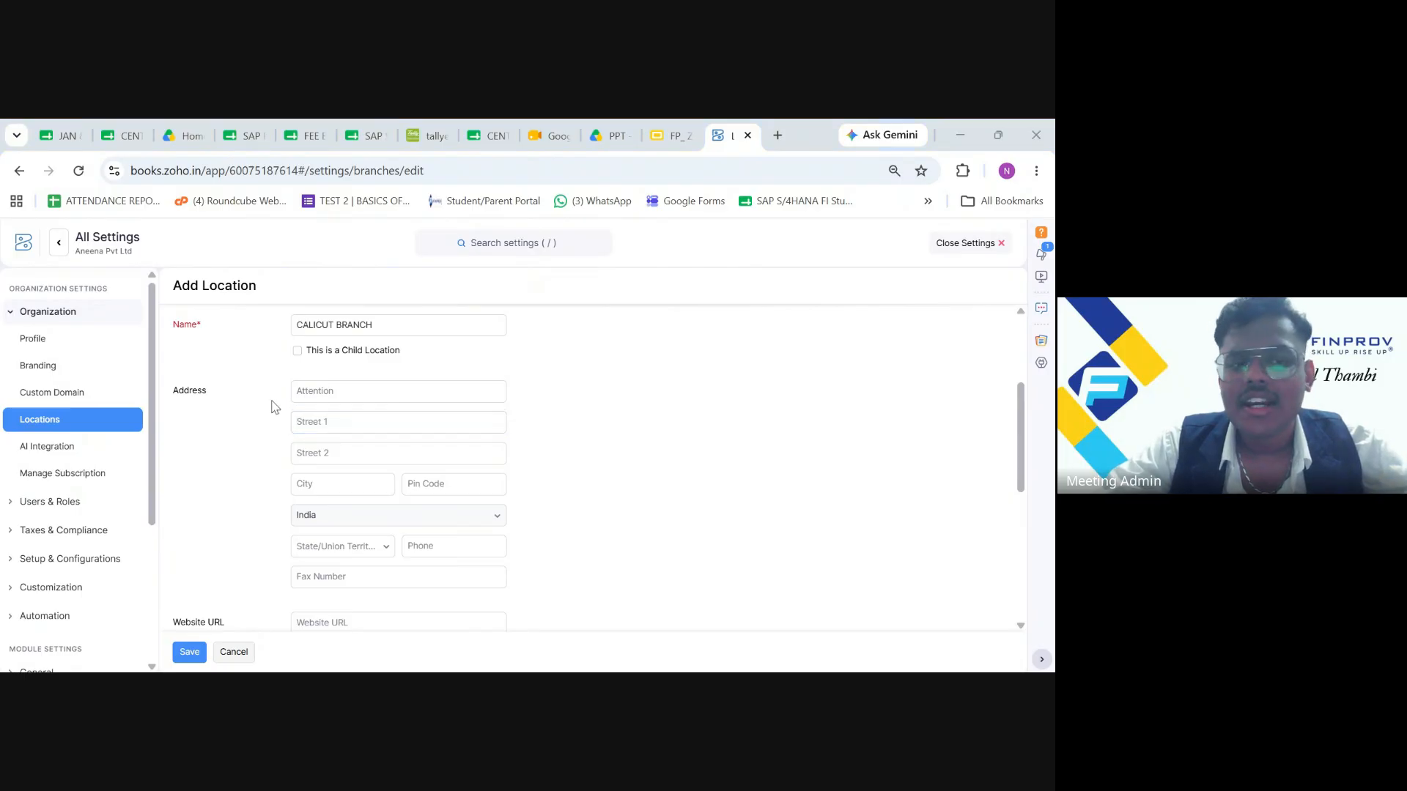
pyautogui.hotkey('alt', 'Tab')
pyautogui.scroll(-3, 275, 407)
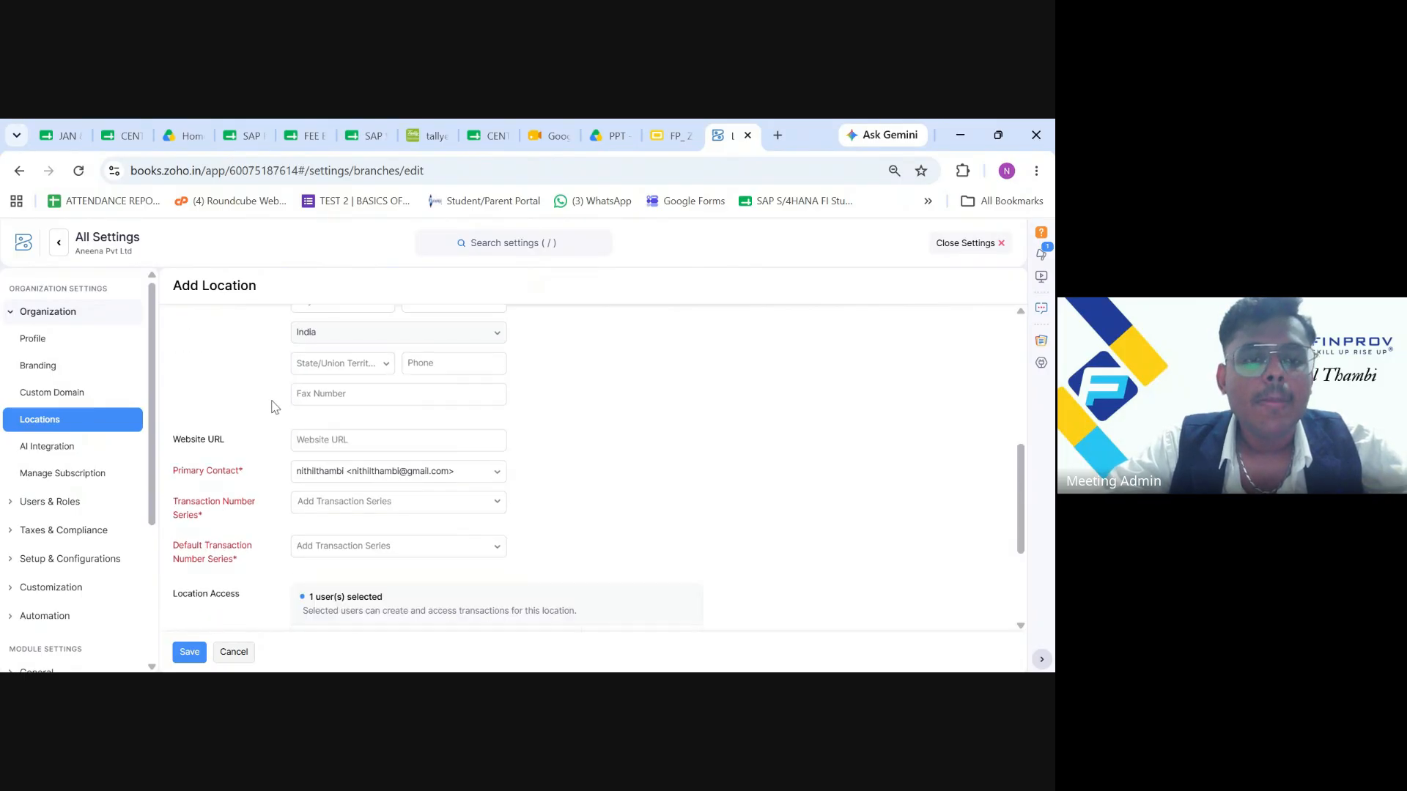
pyautogui.hotkey('alt', 'Tab')
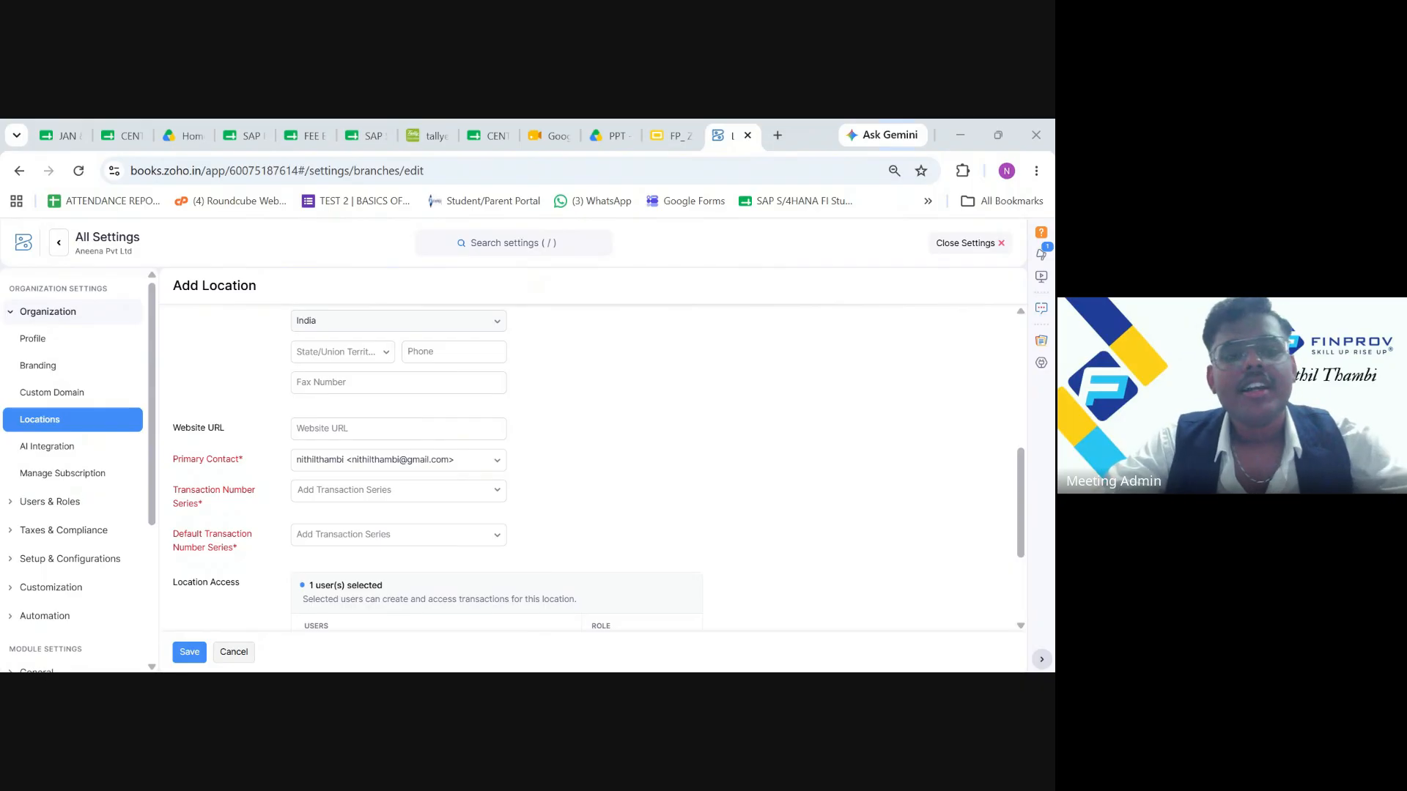
pyautogui.click(408, 492)
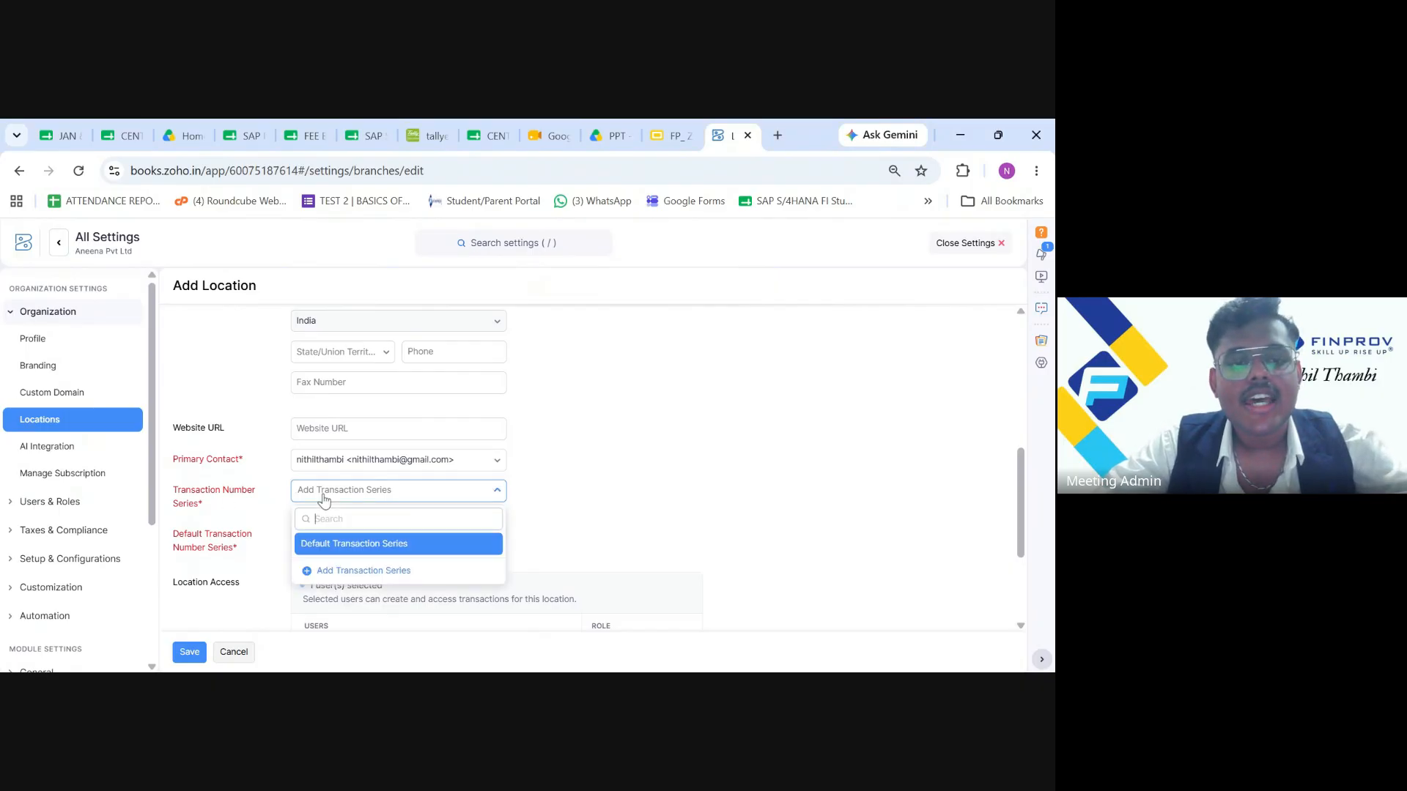
pyautogui.click(370, 550)
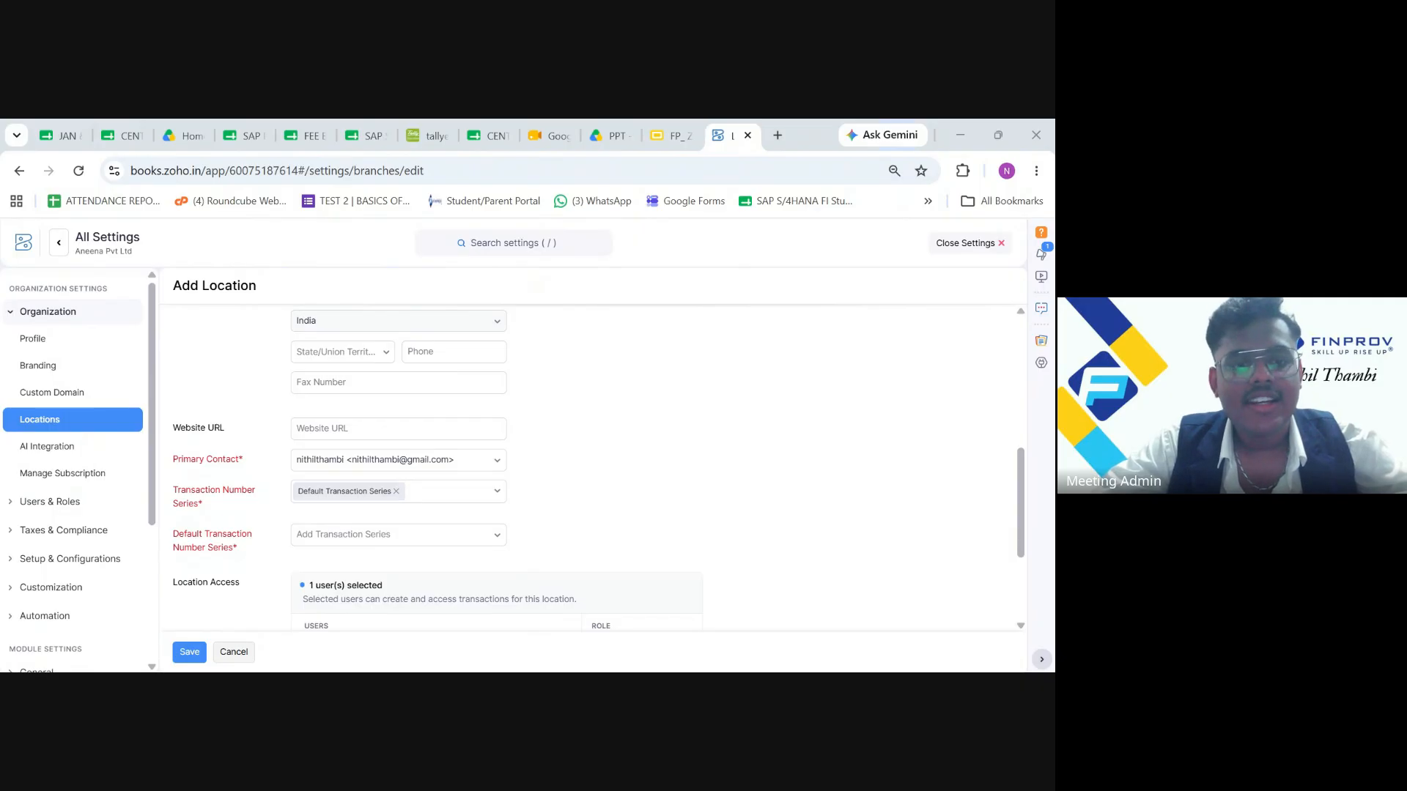
# - Choose Default Transaction Series as the location's Default Transaction Number Series and save the location
pyautogui.scroll(-1, 302, 546)
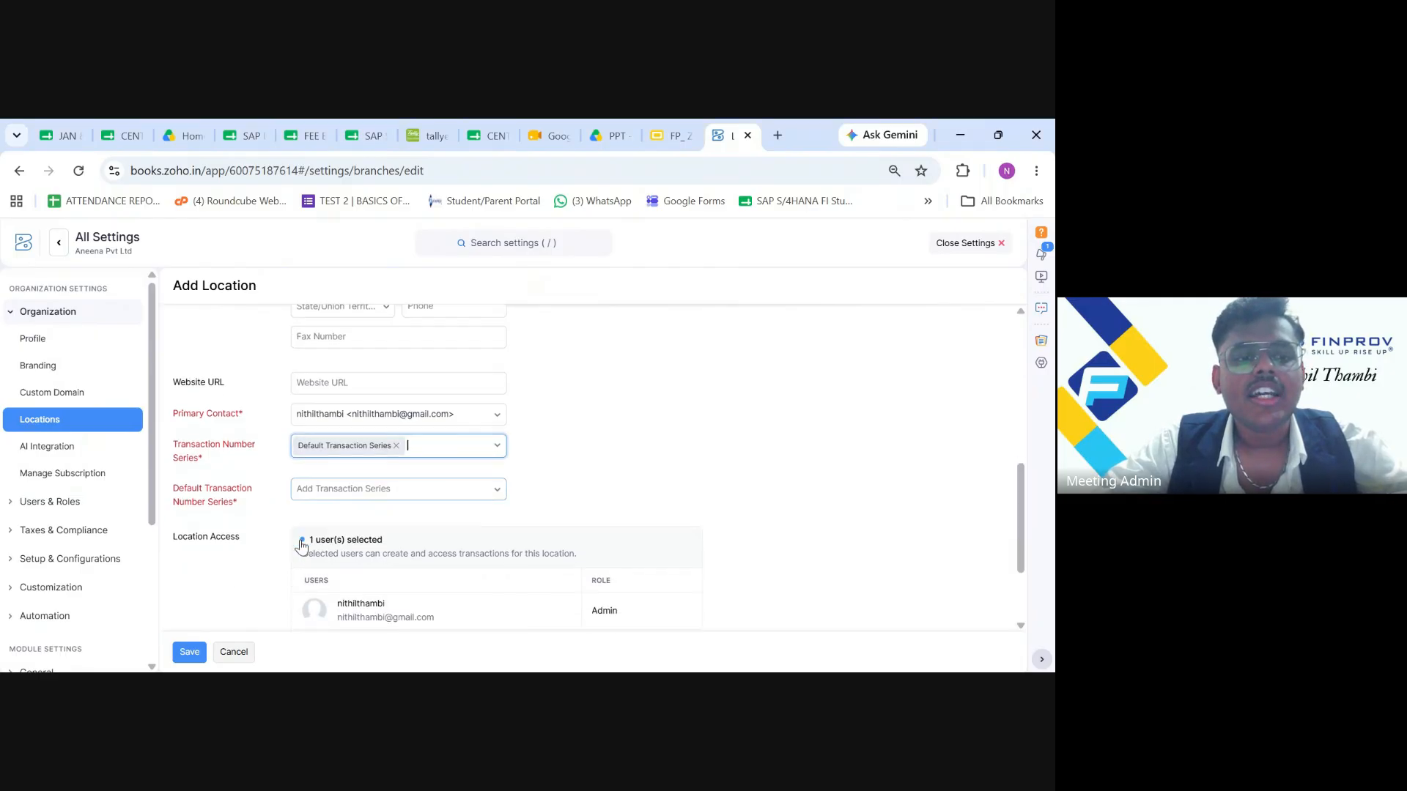
pyautogui.scroll(-1, 302, 546)
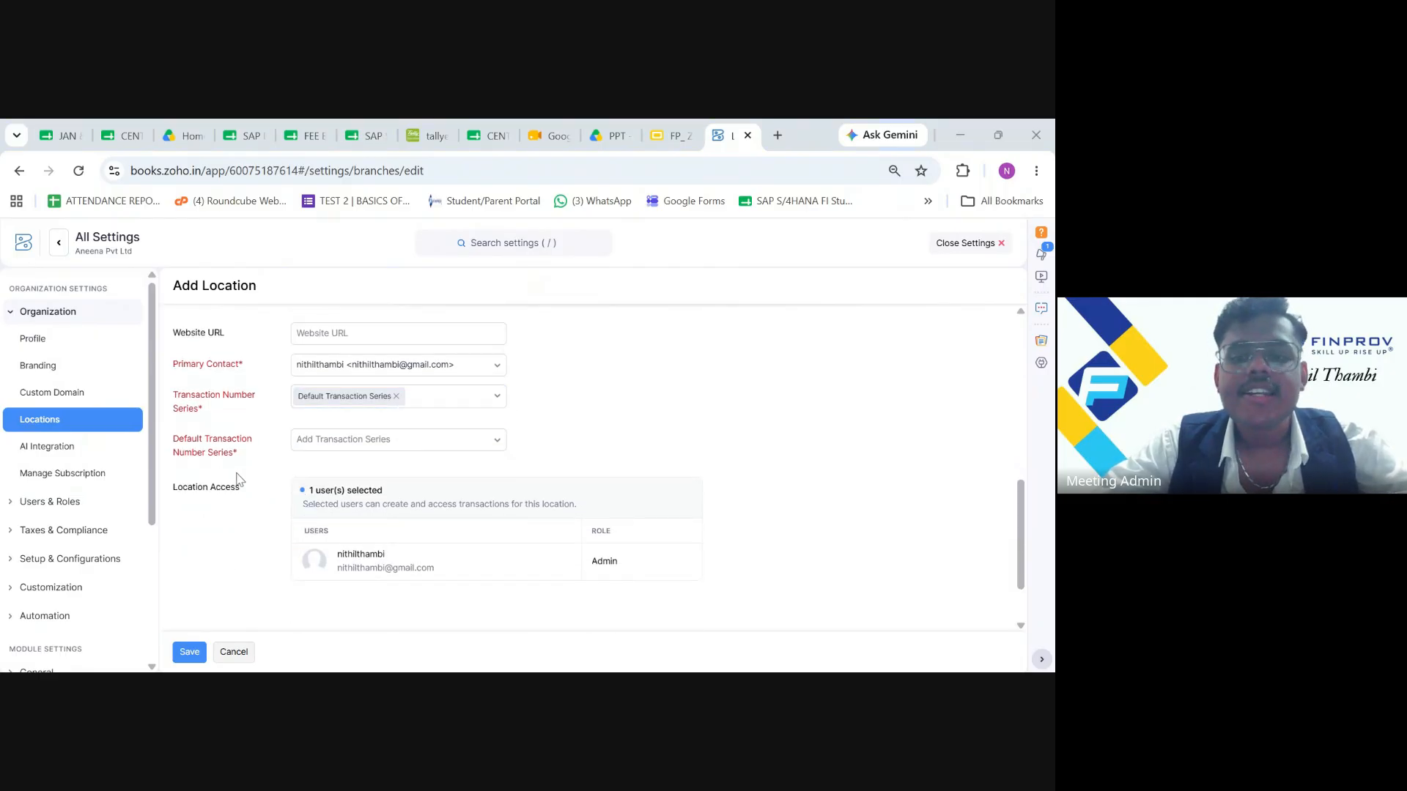
pyautogui.click(363, 438)
pyautogui.click(341, 500)
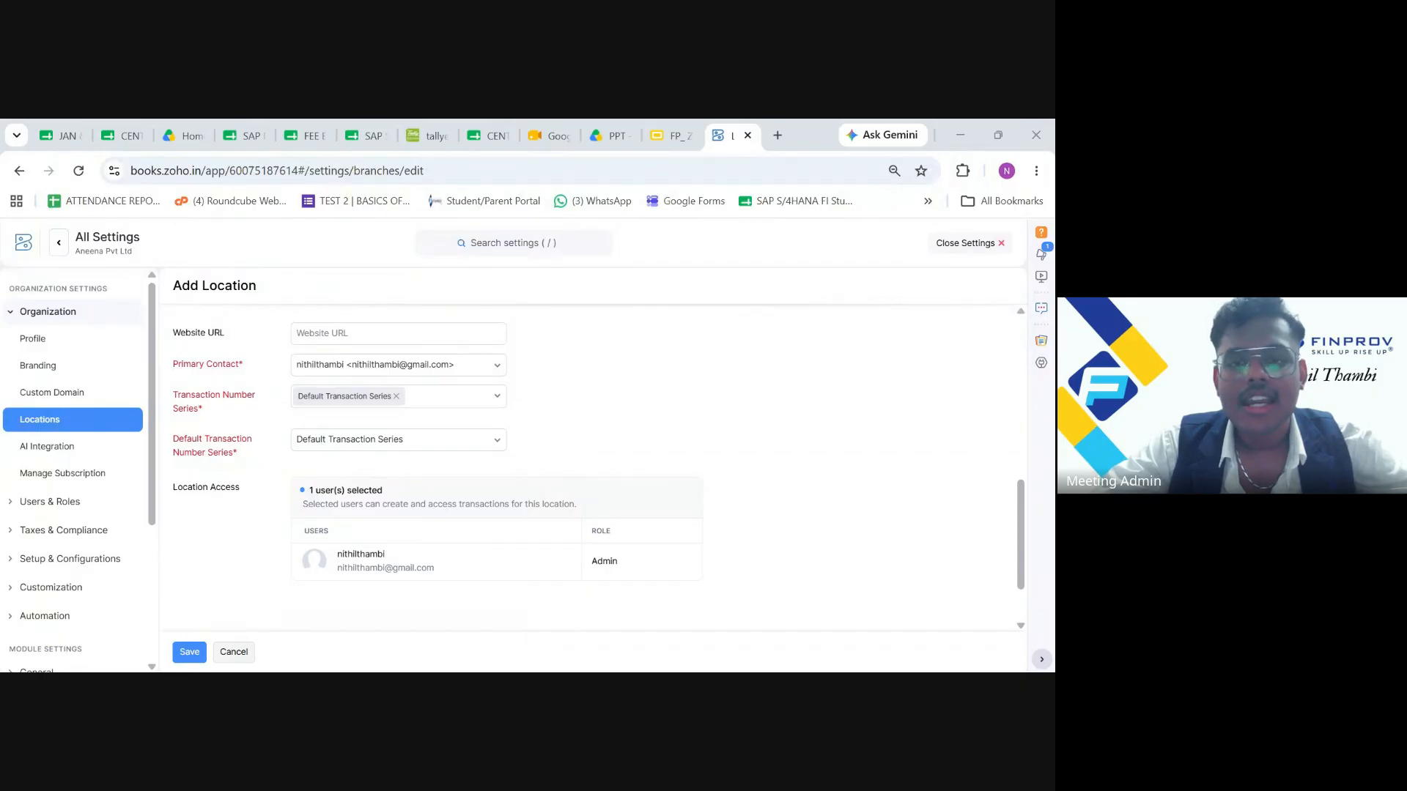
pyautogui.click(192, 652)
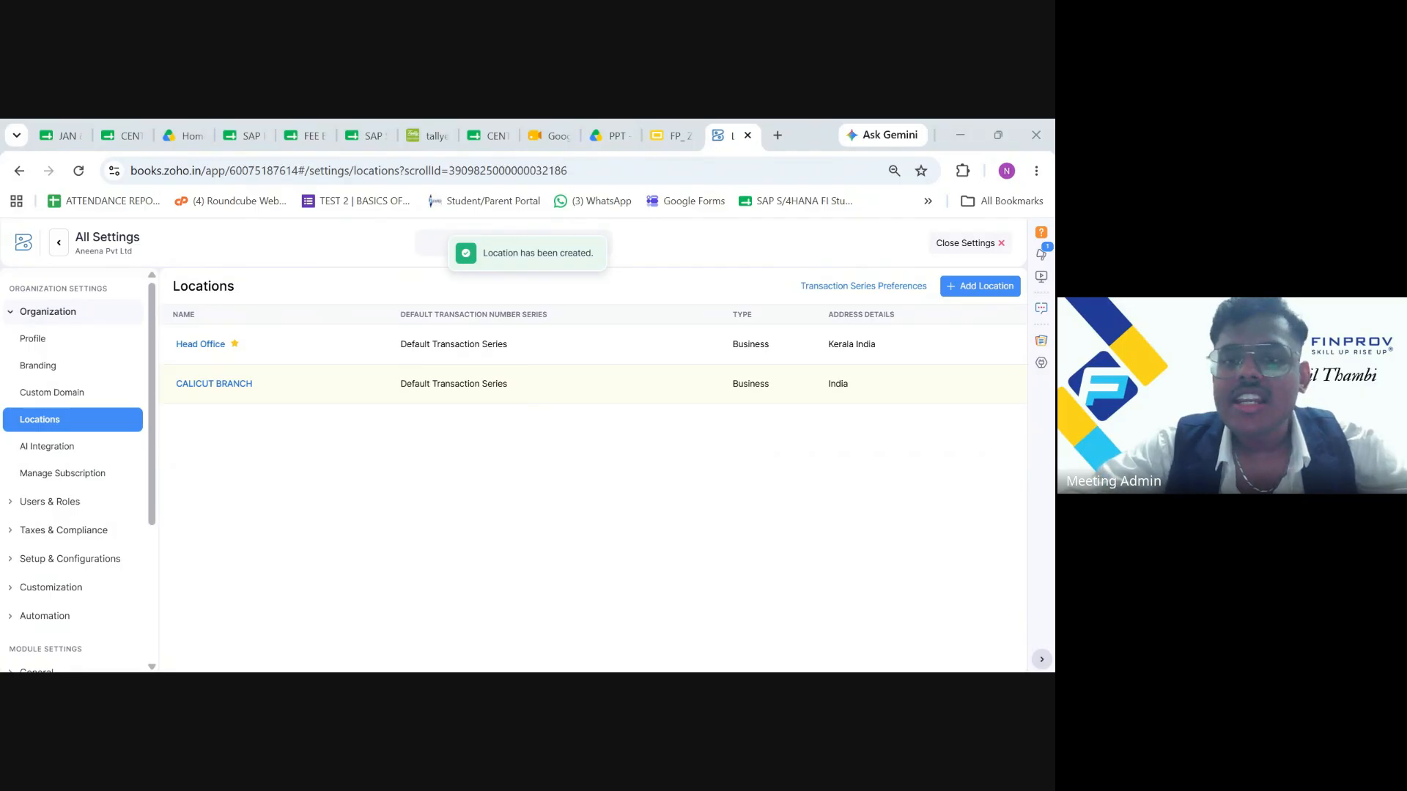
# - Handwrite a double-underlined "2 Branch" note below the Locations list, with an arrow to a subscription note
pyautogui.moveTo(375, 505)
pyautogui.mouseDown()
pyautogui.moveTo(381, 590)
pyautogui.moveTo(416, 561)
pyautogui.mouseUp()
pyautogui.moveTo(447, 506)
pyautogui.mouseDown()
pyautogui.moveTo(468, 472)
pyautogui.moveTo(460, 523)
pyautogui.moveTo(513, 476)
pyautogui.moveTo(523, 517)
pyautogui.moveTo(597, 485)
pyautogui.moveTo(636, 492)
pyautogui.moveTo(689, 463)
pyautogui.mouseUp()
pyautogui.moveTo(439, 579); pyautogui.dragTo(611, 532)
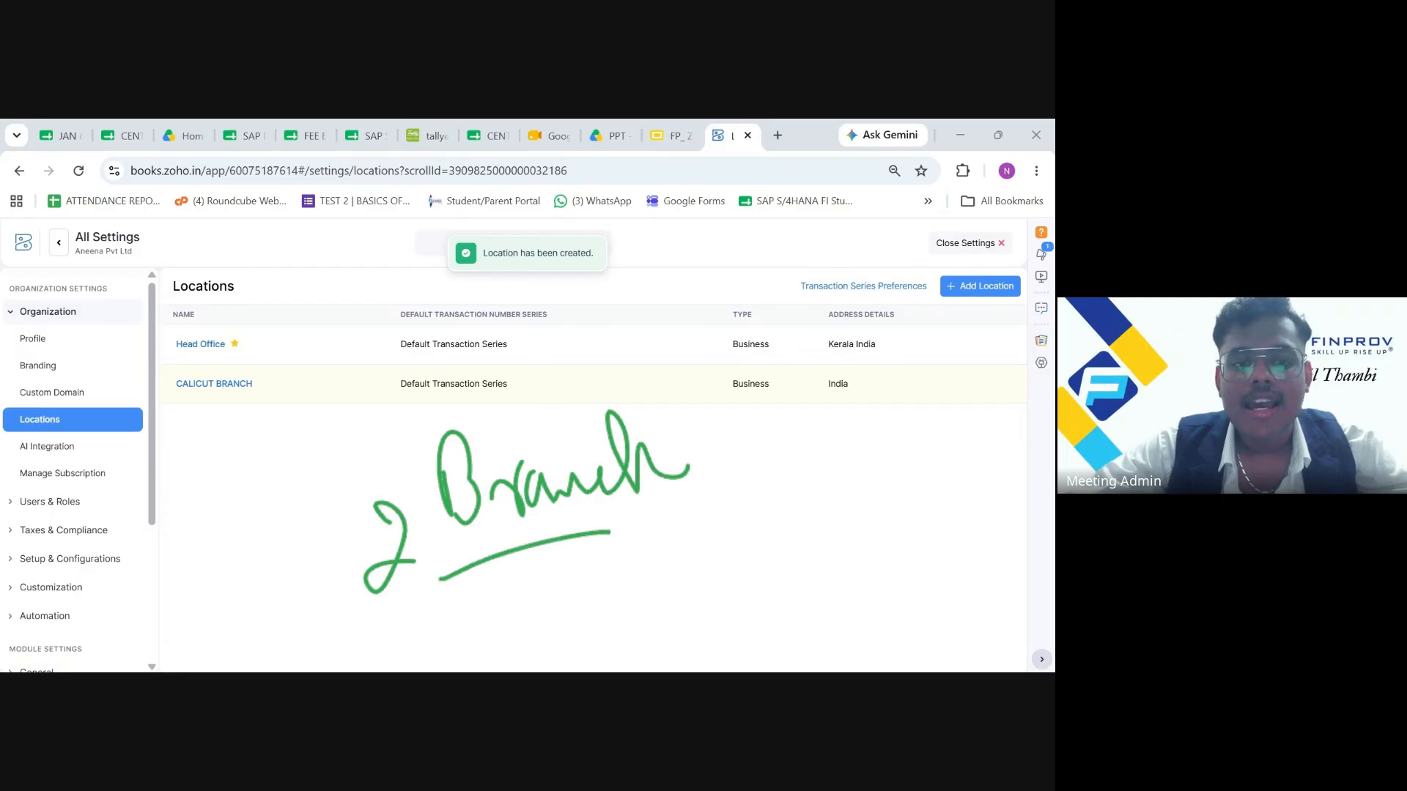
pyautogui.moveTo(466, 586); pyautogui.dragTo(593, 569)
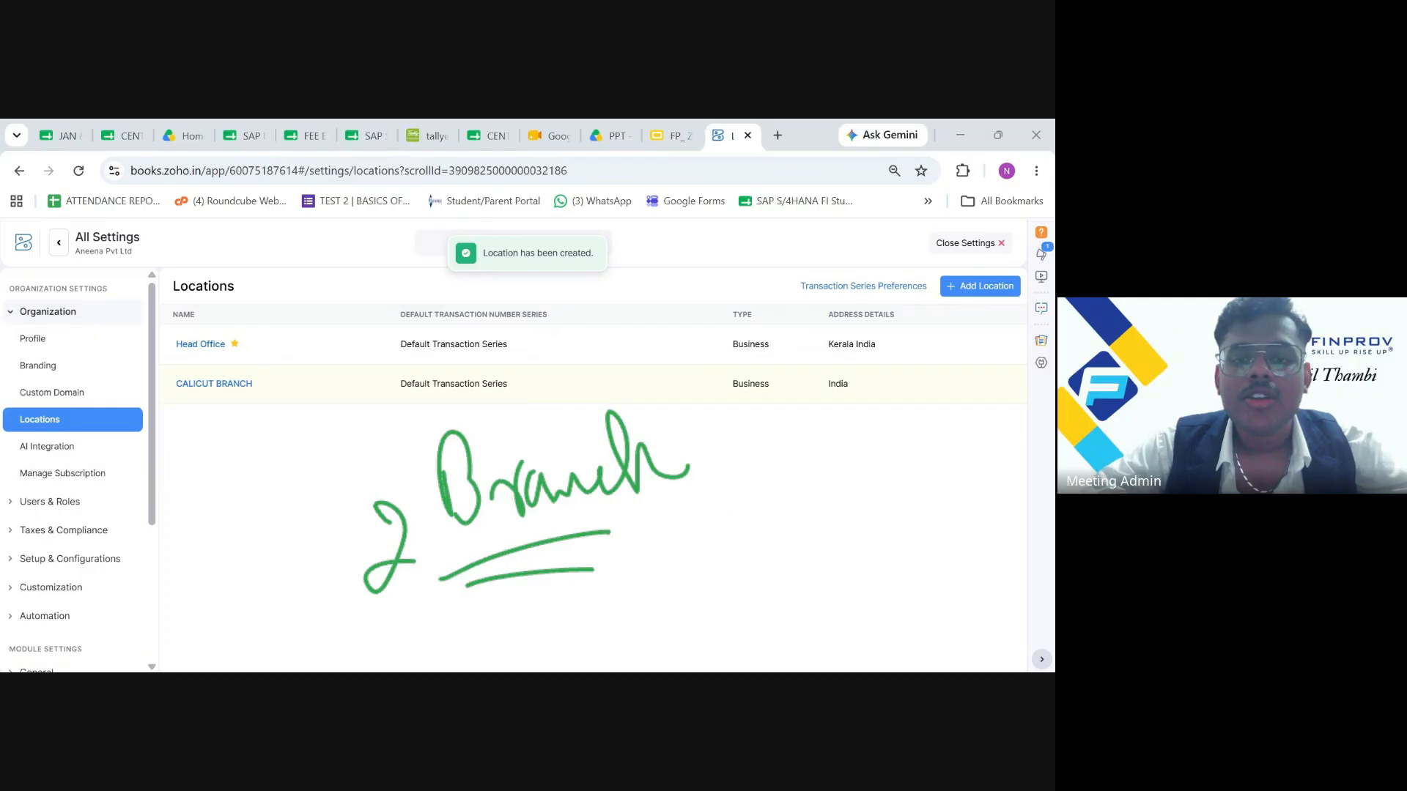
pyautogui.moveTo(713, 529)
pyautogui.mouseDown()
pyautogui.moveTo(762, 509)
pyautogui.moveTo(758, 530)
pyautogui.moveTo(822, 491)
pyautogui.moveTo(832, 506)
pyautogui.moveTo(896, 434)
pyautogui.moveTo(910, 460)
pyautogui.moveTo(955, 439)
pyautogui.mouseUp()
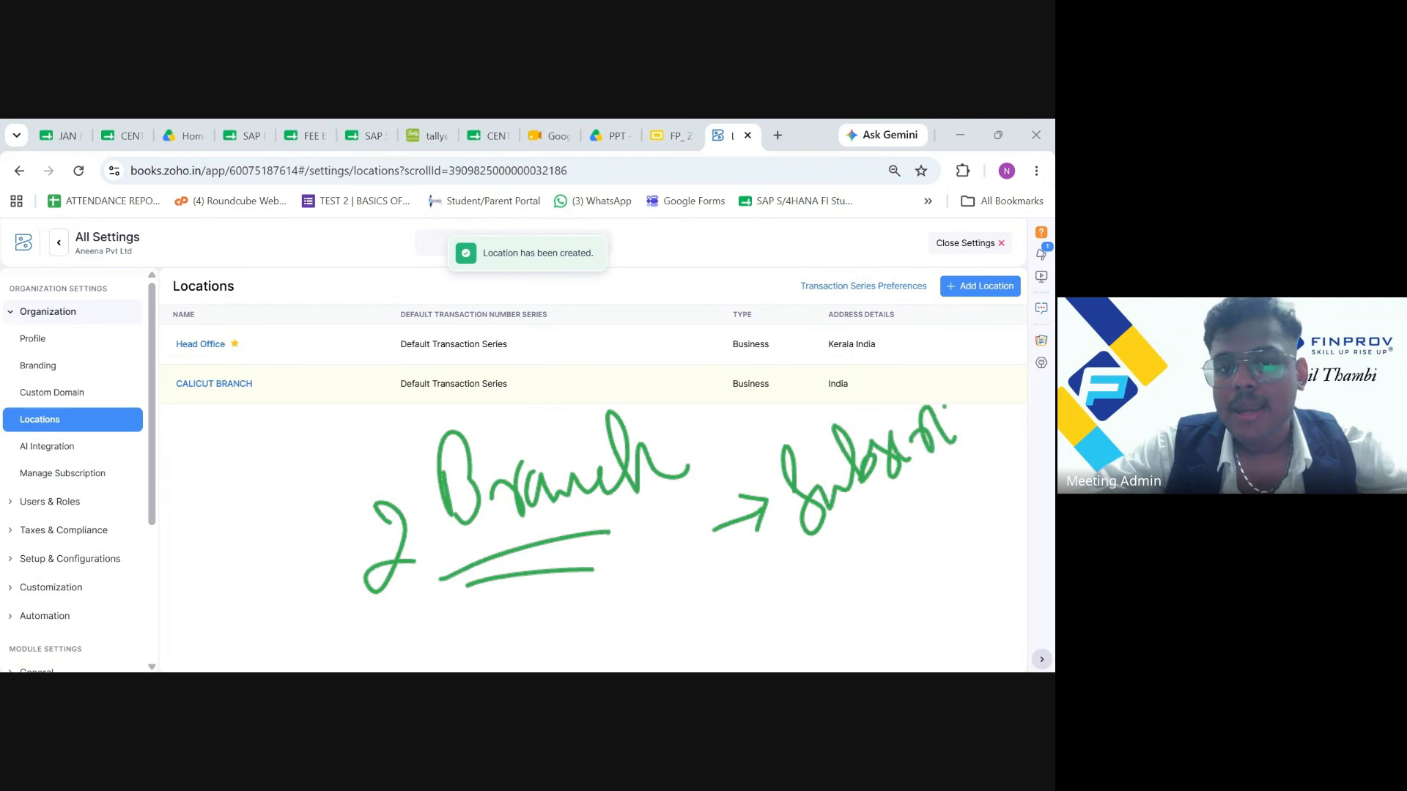
pyautogui.moveTo(932, 338)
pyautogui.mouseDown()
pyautogui.moveTo(967, 407)
pyautogui.moveTo(1011, 370)
pyautogui.mouseUp()
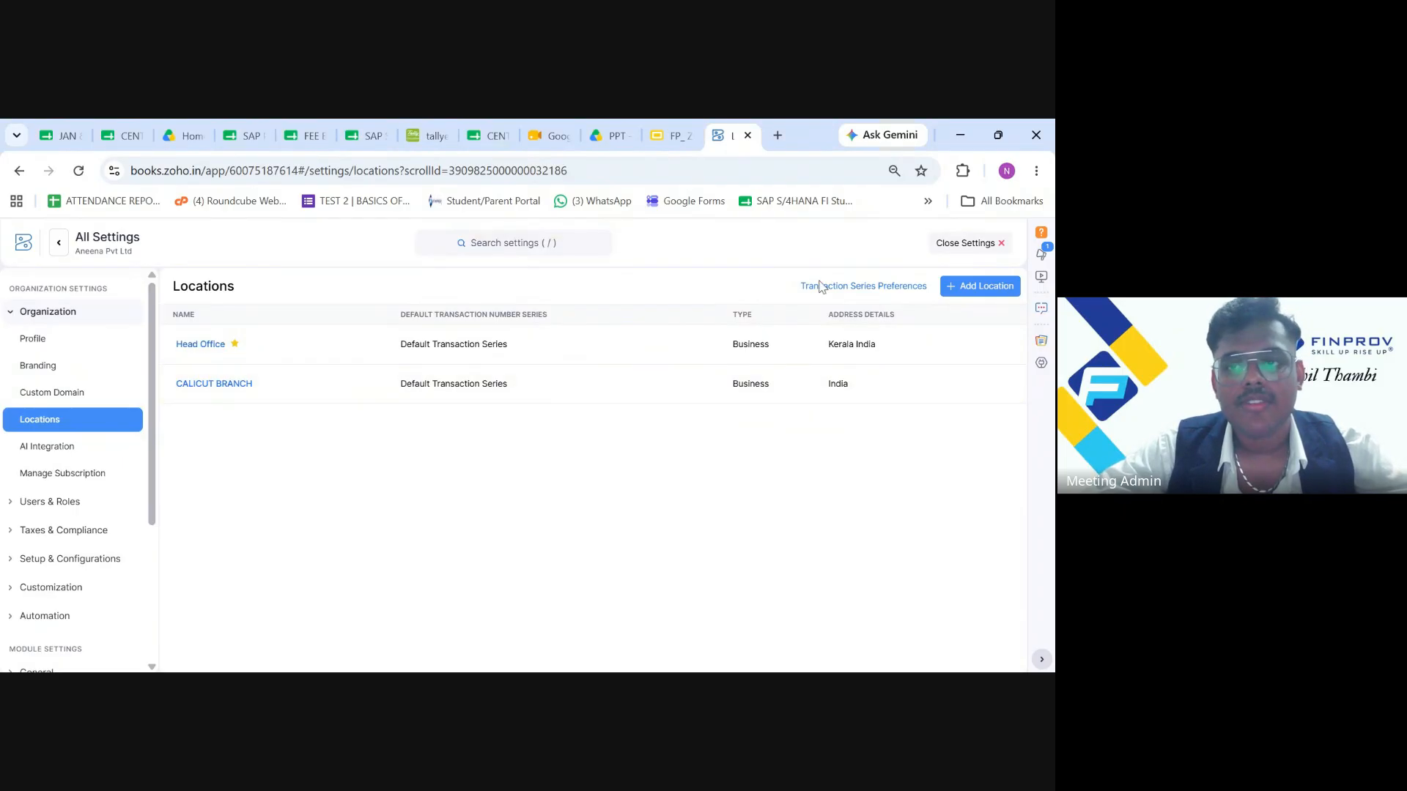
# - Close and reopen the settings, underline Setup & Configurations and Opening Balances, and open the Opening Balances page
pyautogui.click(960, 243)
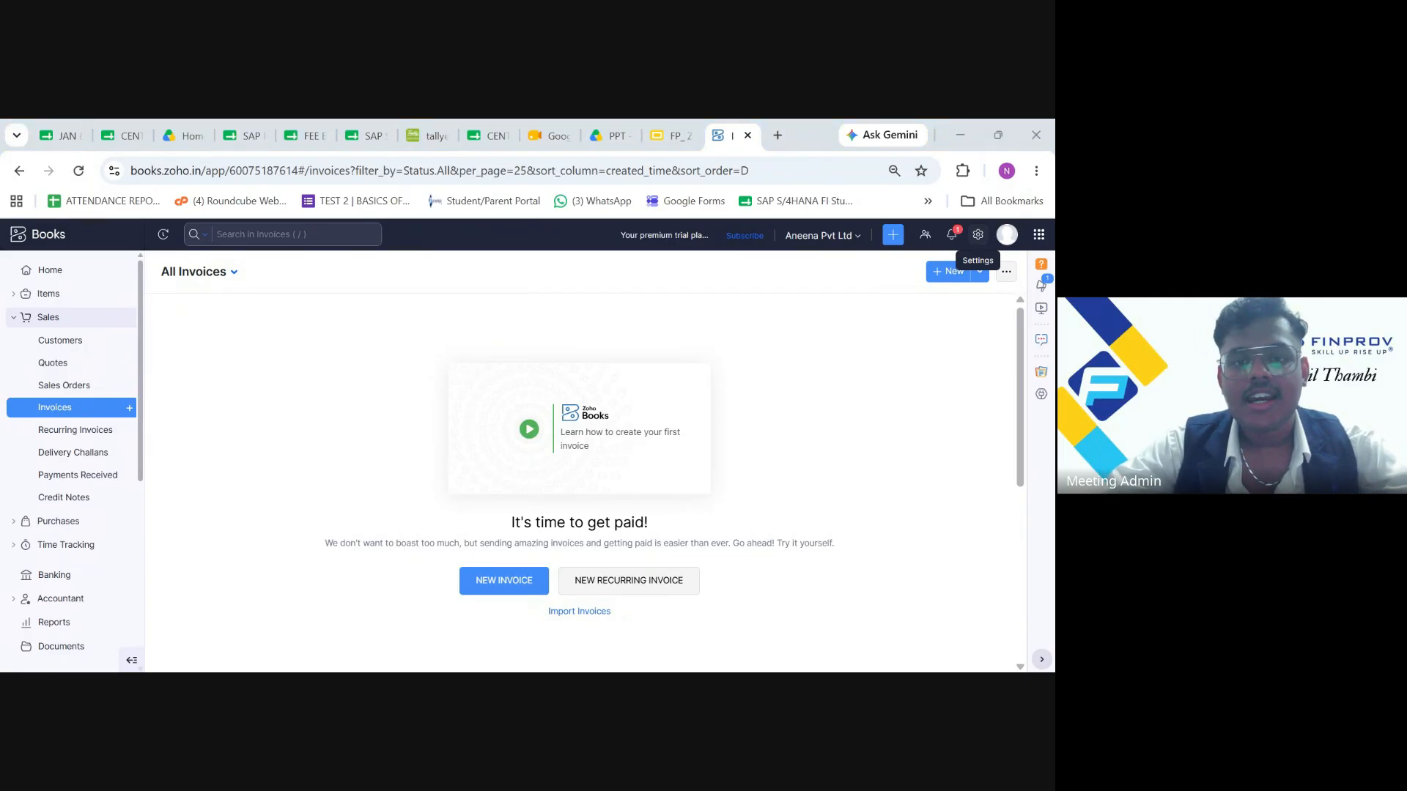
pyautogui.click(978, 235)
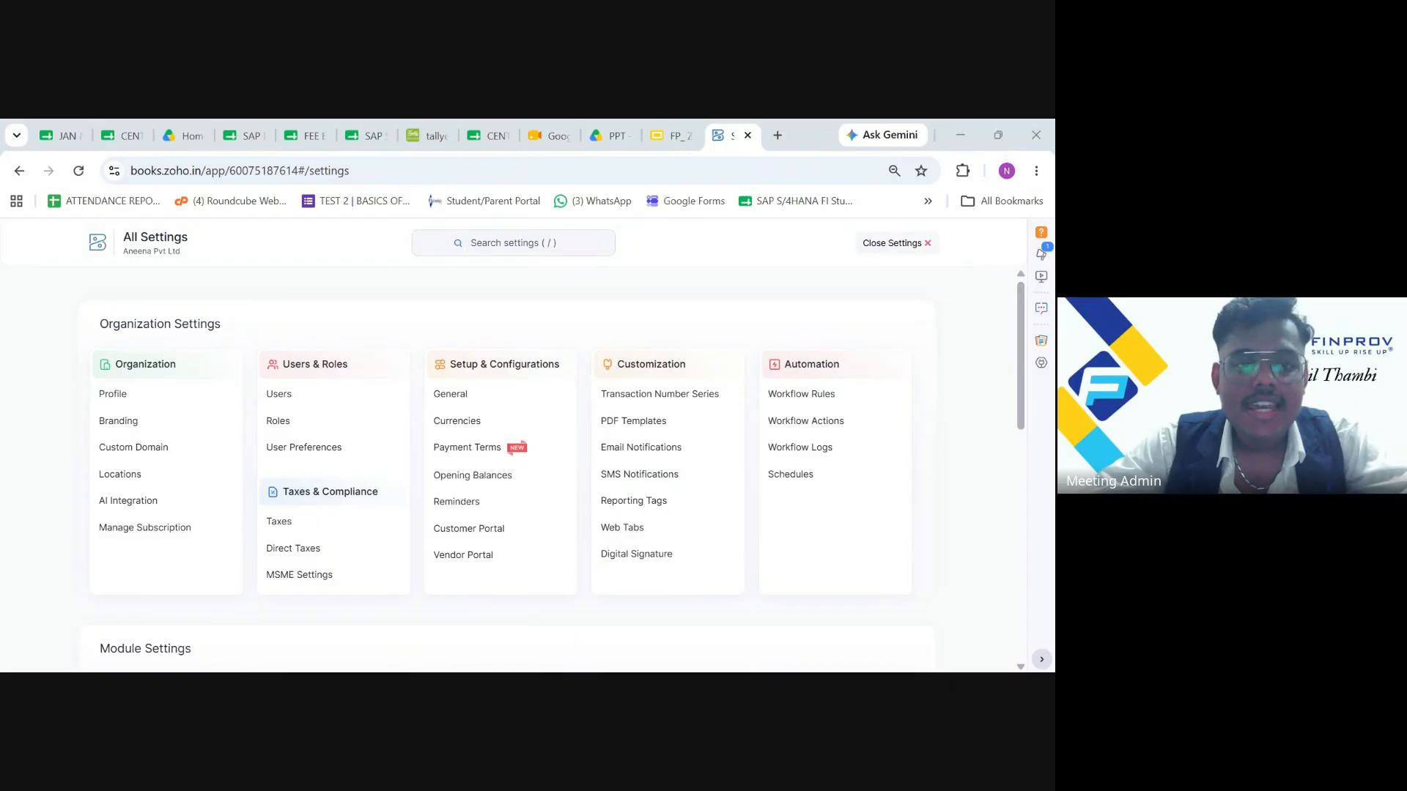
pyautogui.moveTo(452, 381); pyautogui.dragTo(573, 379)
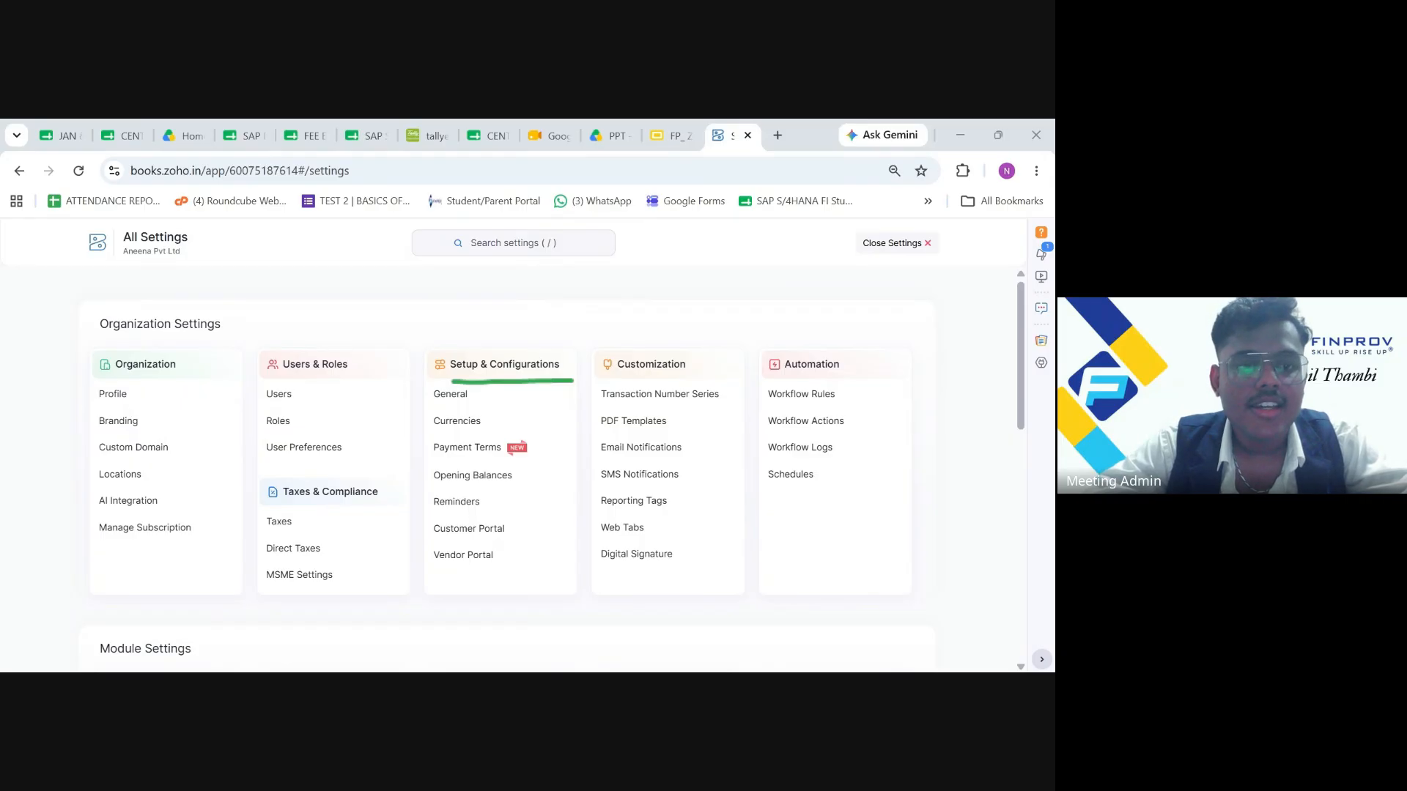
pyautogui.moveTo(437, 489); pyautogui.dragTo(521, 486)
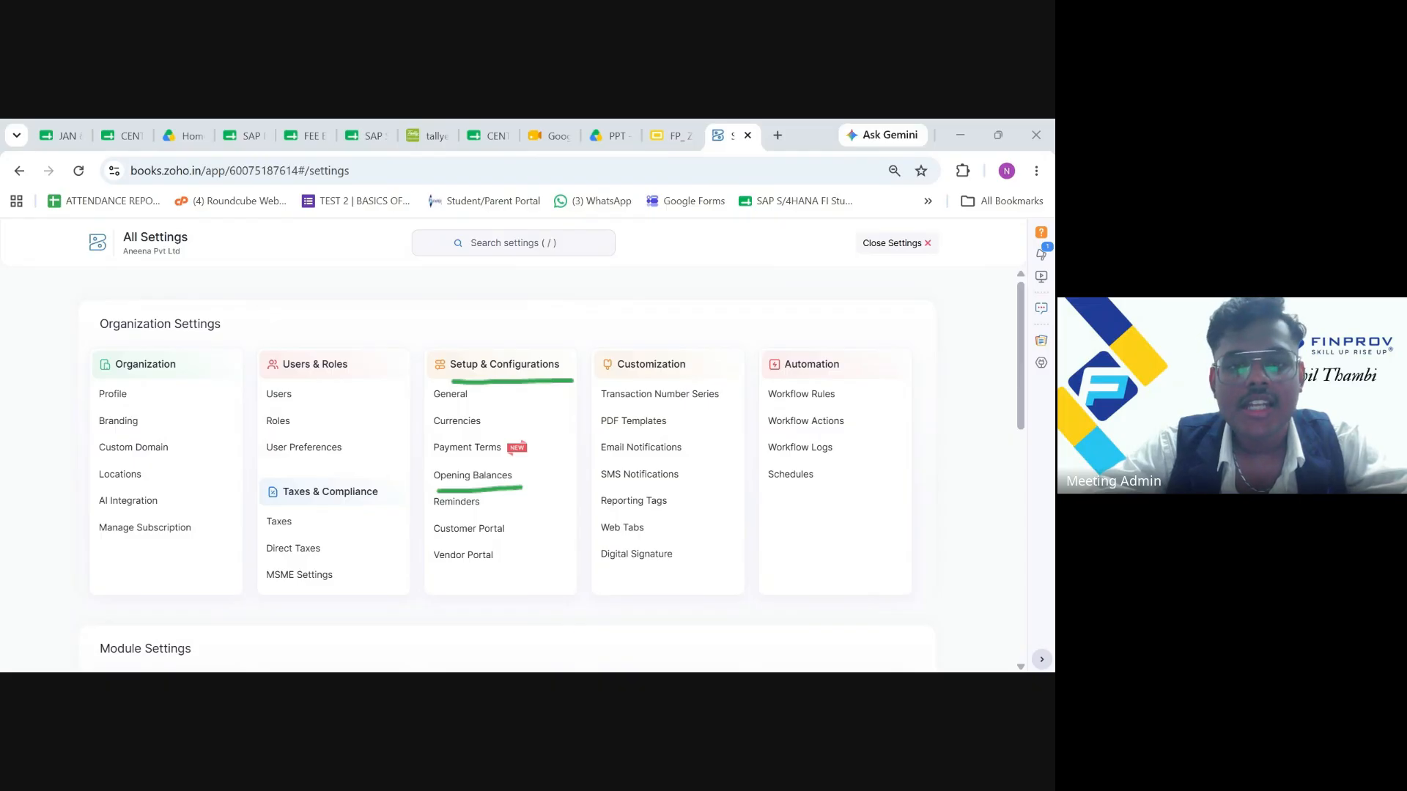
pyautogui.click(513, 477)
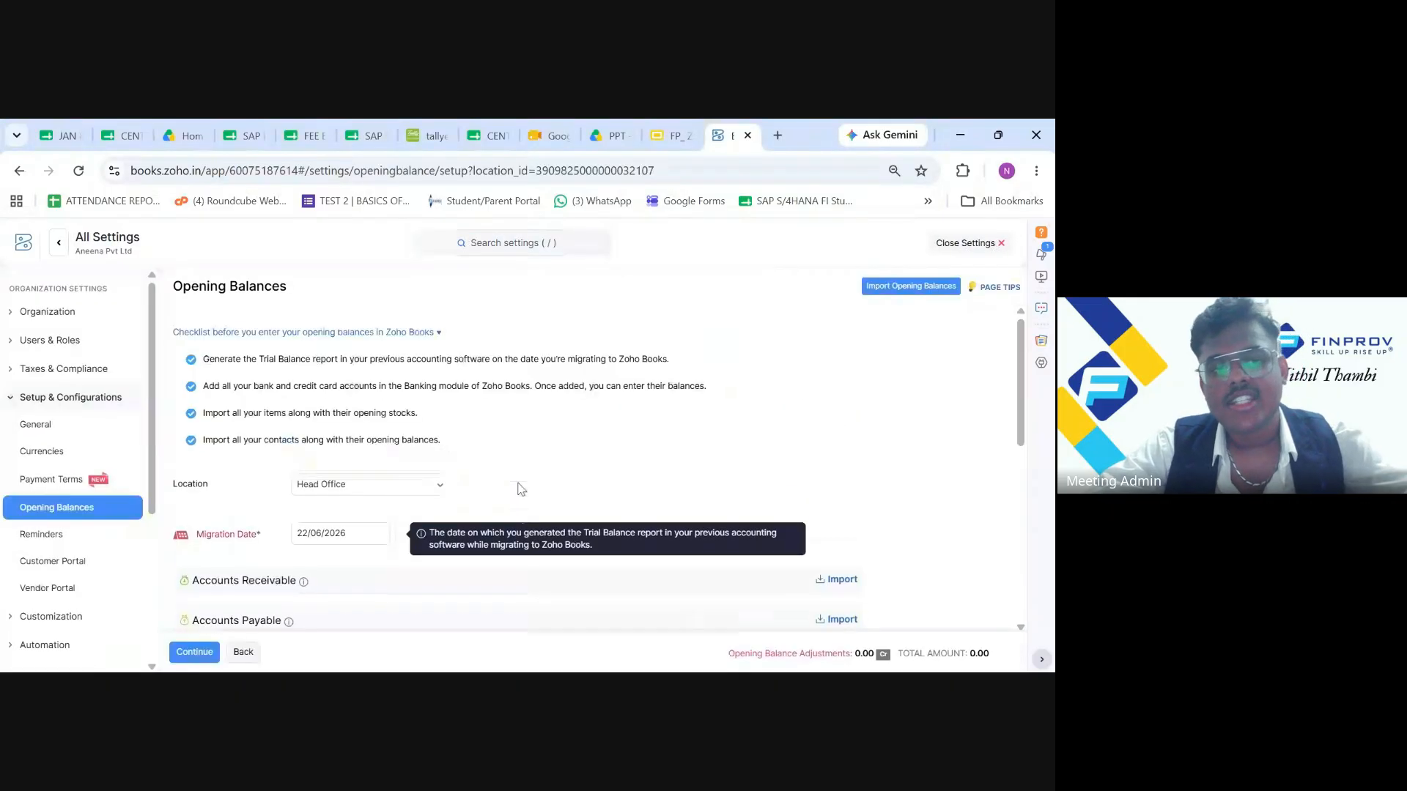
# - Underline the Migration Date for Head Office, handwrite 31/03/2026 above it and clear the handwriting
pyautogui.scroll(-2, 518, 489)
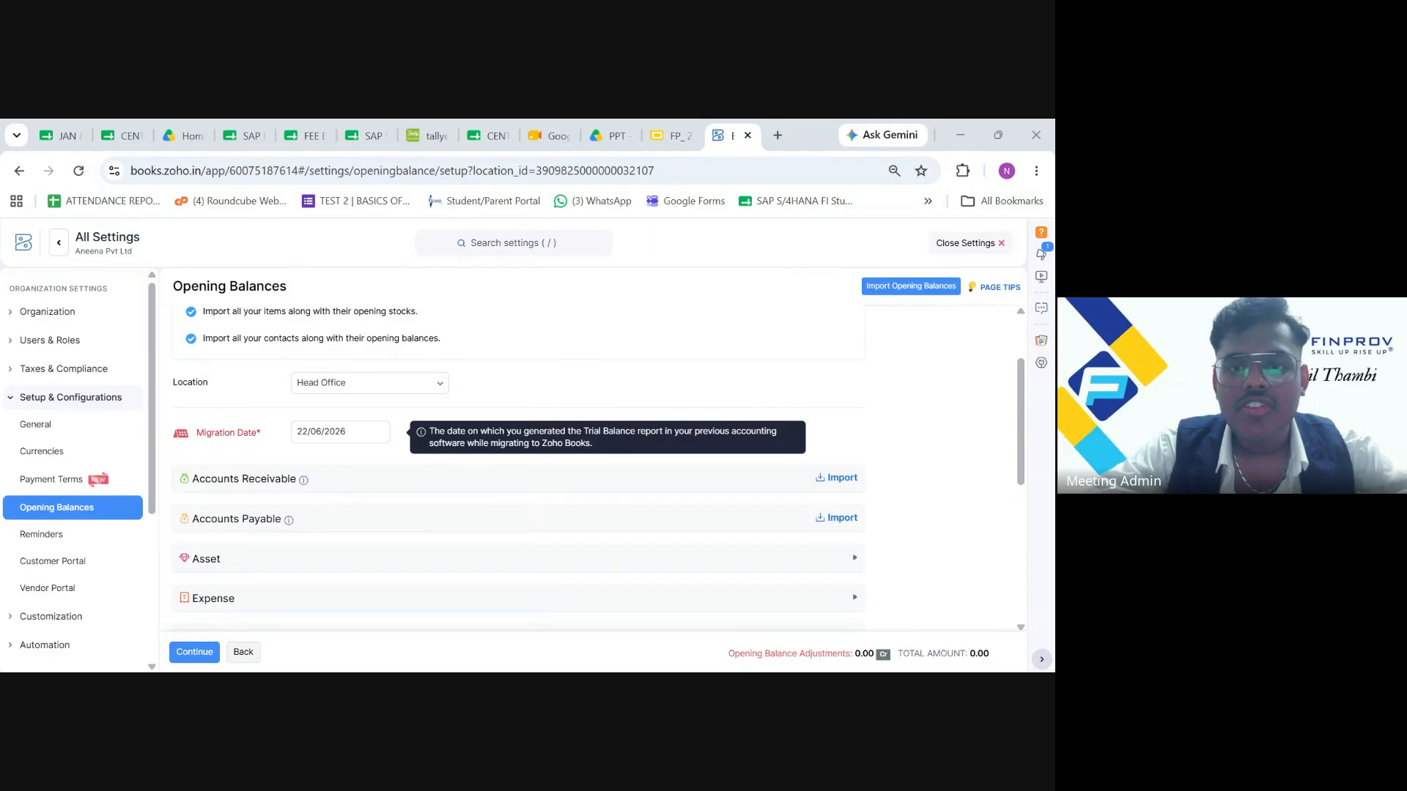
pyautogui.moveTo(206, 450); pyautogui.dragTo(372, 428)
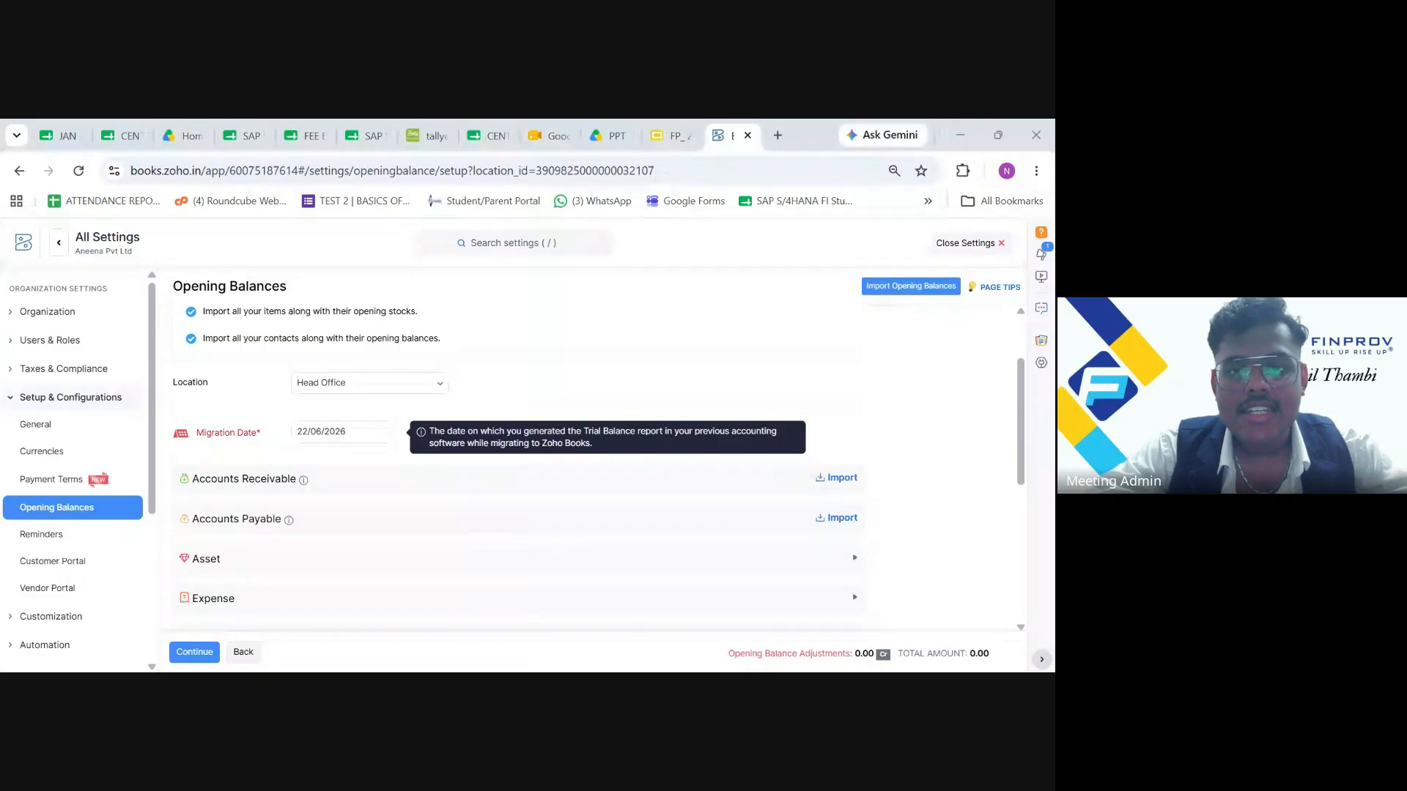
pyautogui.scroll(5, 488, 452)
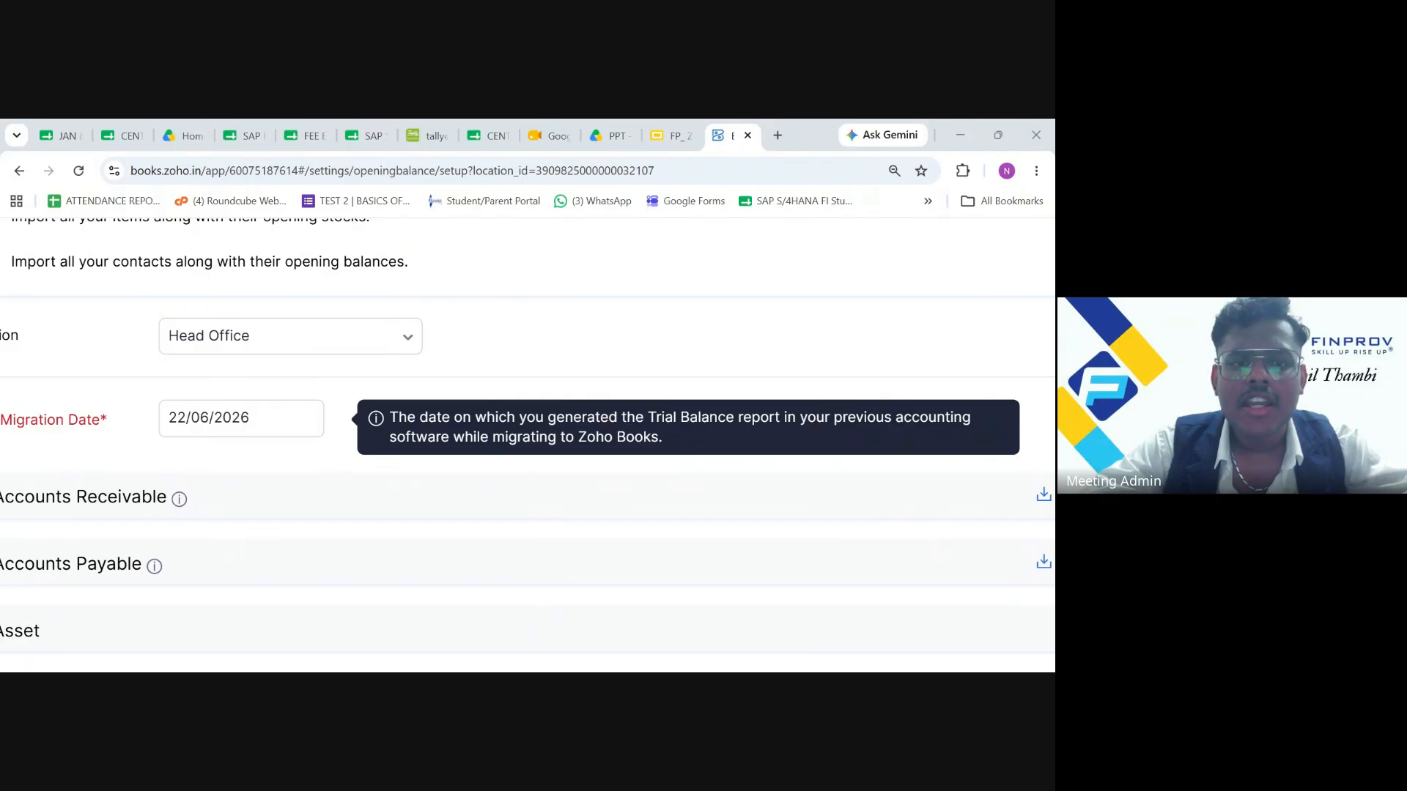
pyautogui.moveTo(589, 312); pyautogui.dragTo(608, 359)
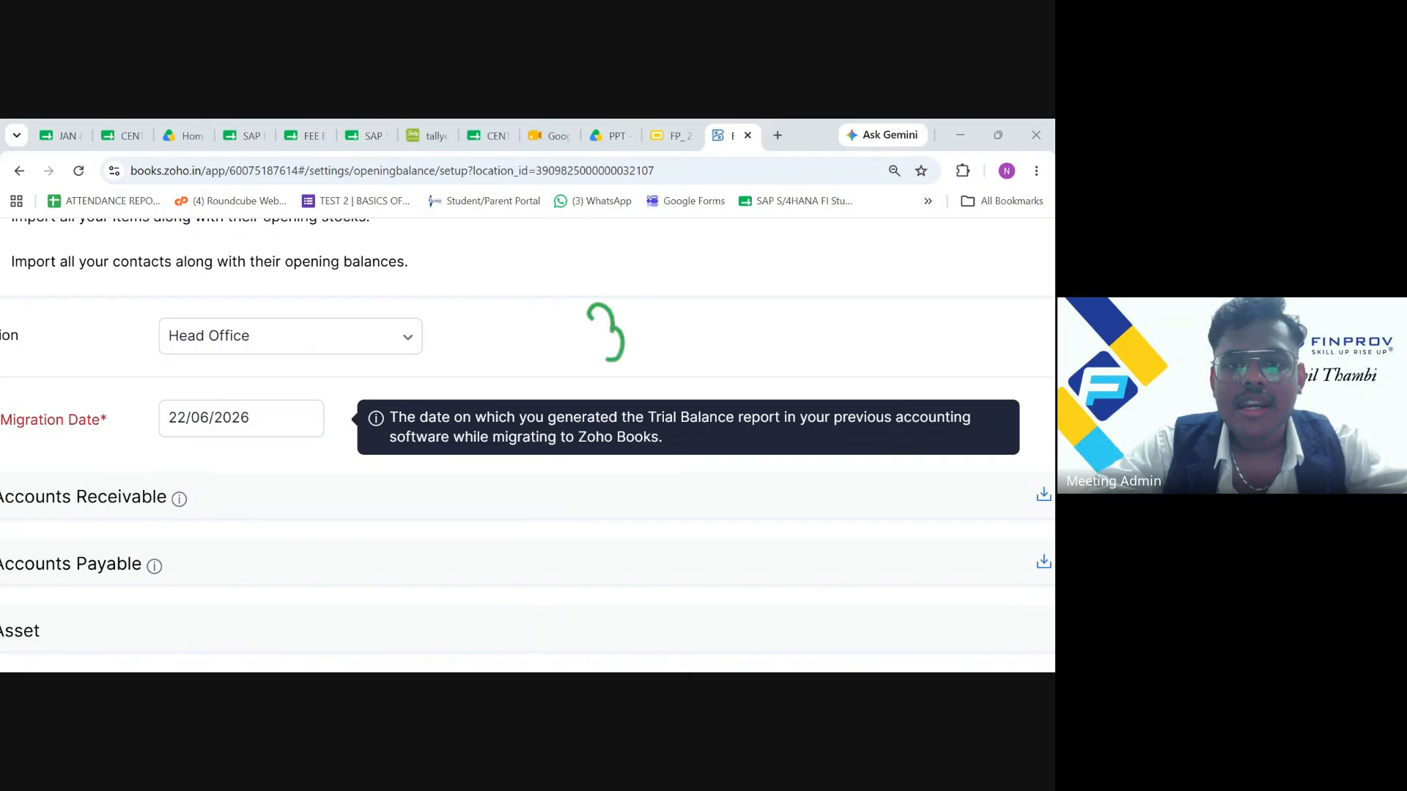
pyautogui.moveTo(628, 305); pyautogui.dragTo(640, 336)
pyautogui.moveTo(639, 275); pyautogui.dragTo(680, 365)
pyautogui.moveTo(683, 295)
pyautogui.mouseDown()
pyautogui.moveTo(679, 312)
pyautogui.moveTo(689, 289)
pyautogui.moveTo(731, 297)
pyautogui.moveTo(718, 317)
pyautogui.mouseUp()
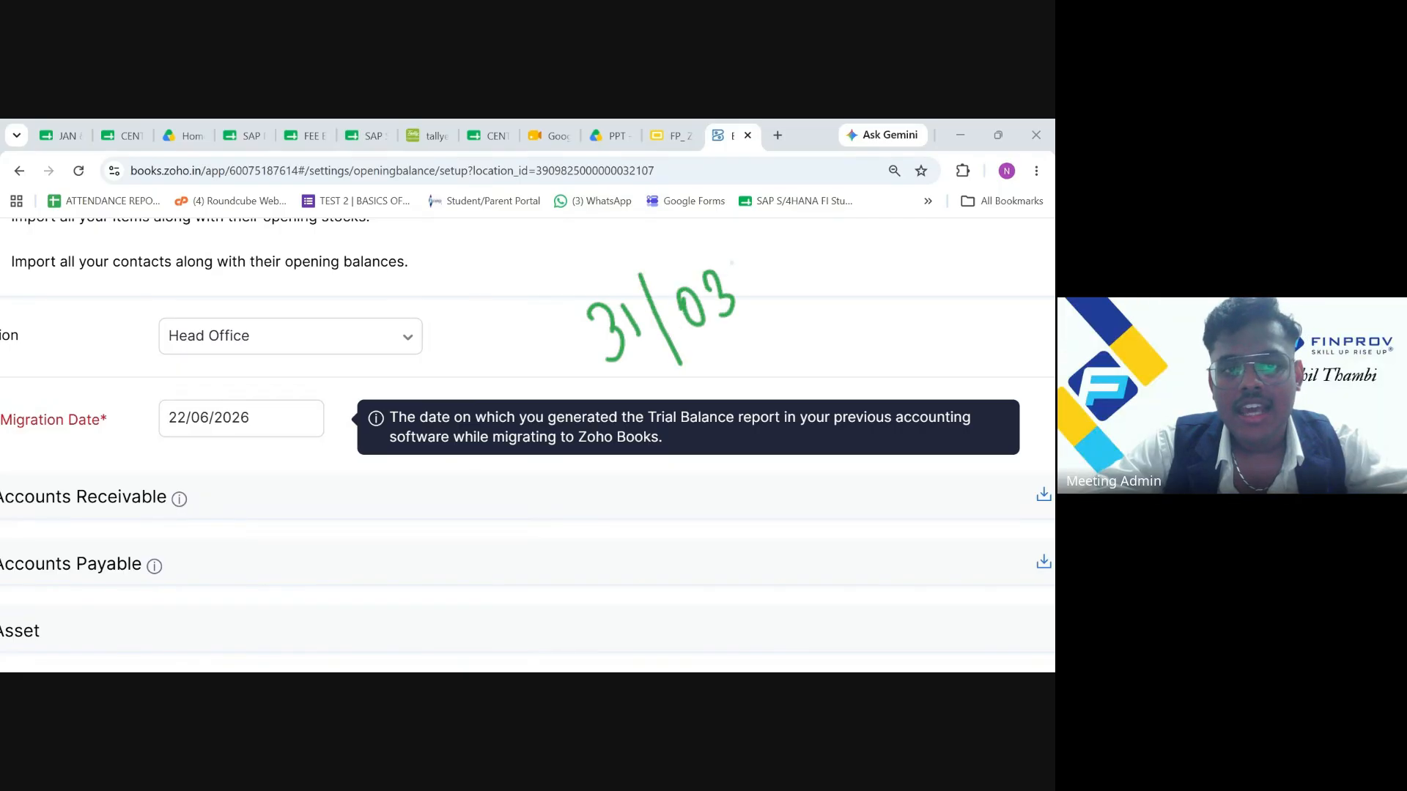
pyautogui.moveTo(767, 265)
pyautogui.mouseDown()
pyautogui.moveTo(762, 334)
pyautogui.moveTo(771, 265)
pyautogui.moveTo(795, 300)
pyautogui.moveTo(825, 245)
pyautogui.moveTo(851, 283)
pyautogui.mouseUp()
pyautogui.moveTo(859, 235)
pyautogui.mouseDown()
pyautogui.moveTo(869, 283)
pyautogui.moveTo(879, 264)
pyautogui.mouseUp()
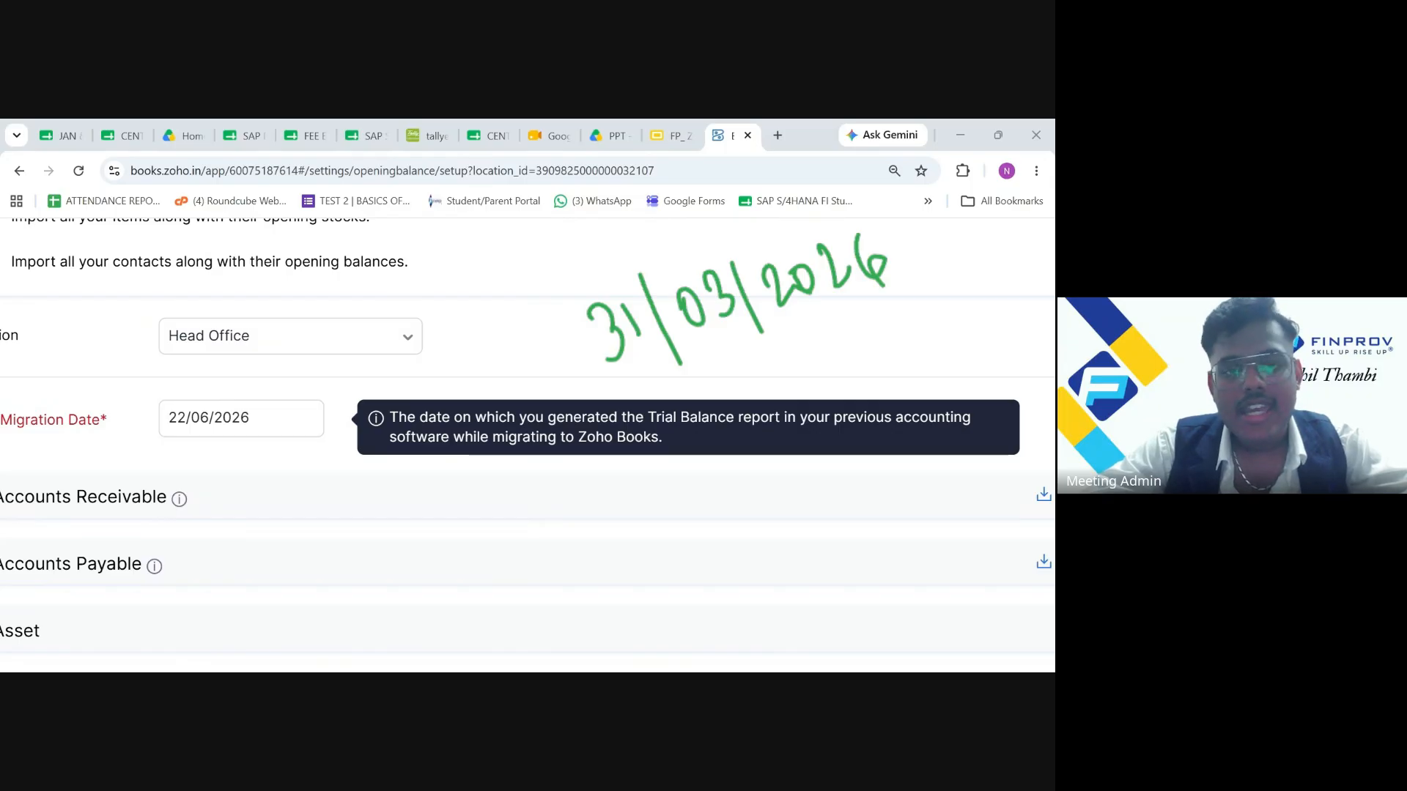
pyautogui.press('Escape')
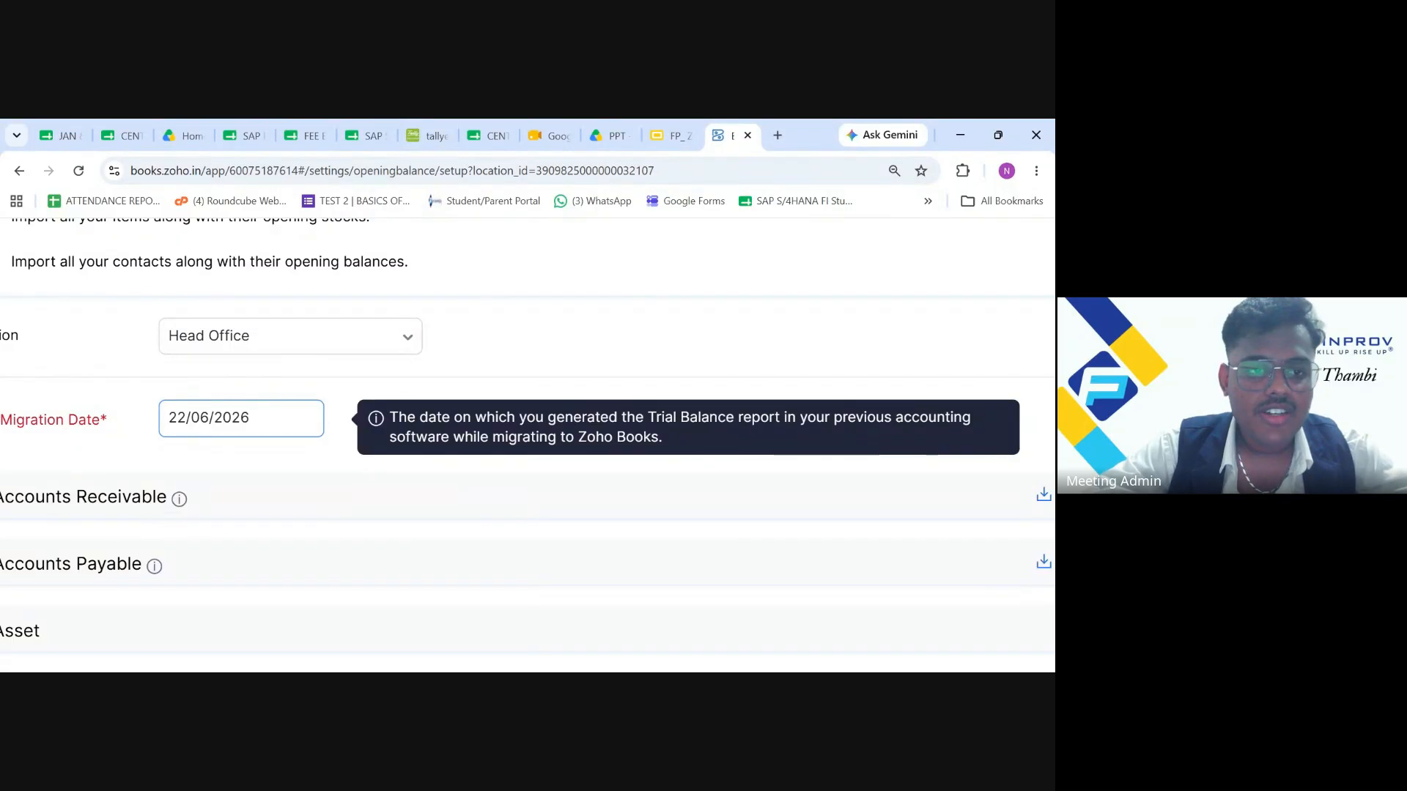
# - Set the Migration Date for Head Office to 31/03/2026
pyautogui.click(110, 420)
pyautogui.write('31/0')
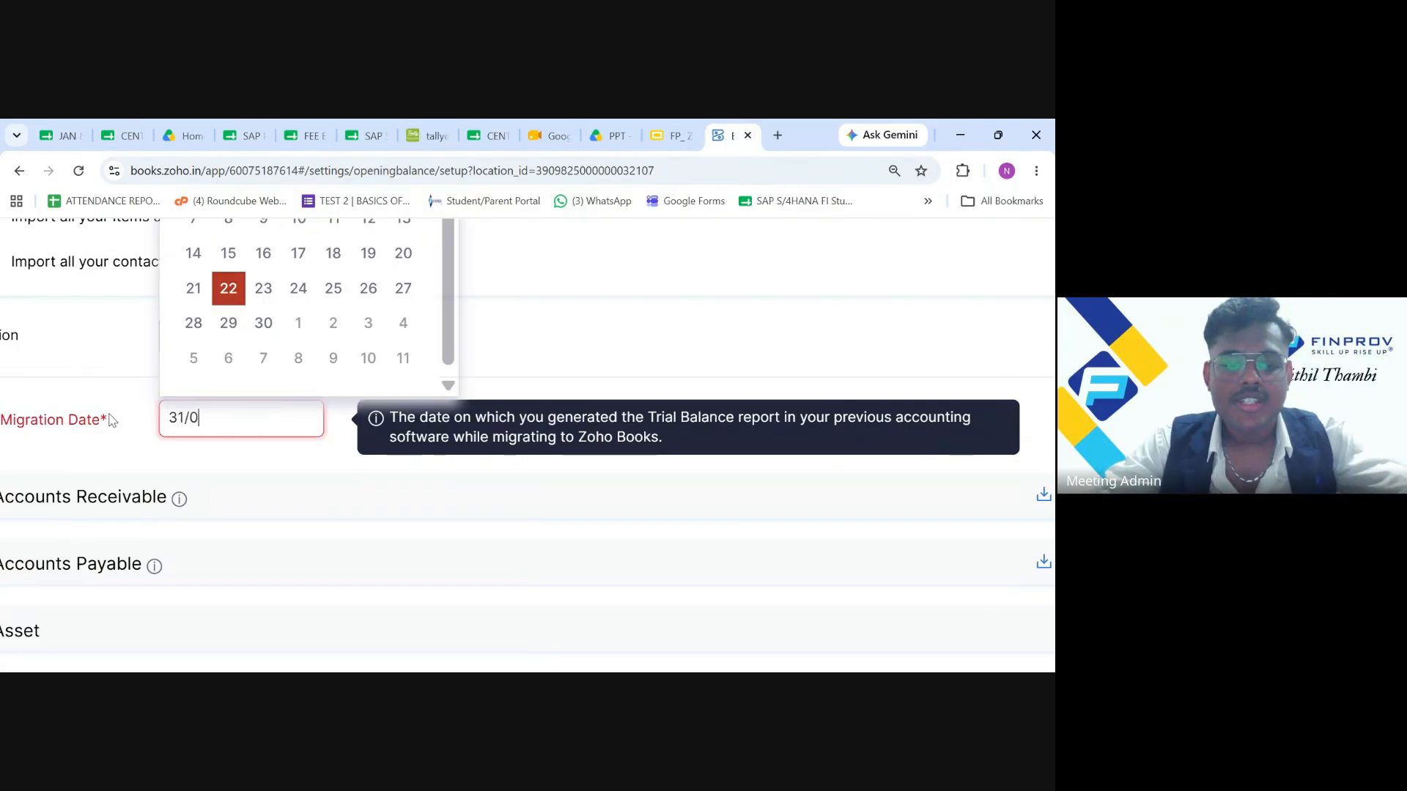
pyautogui.write('3/2026')
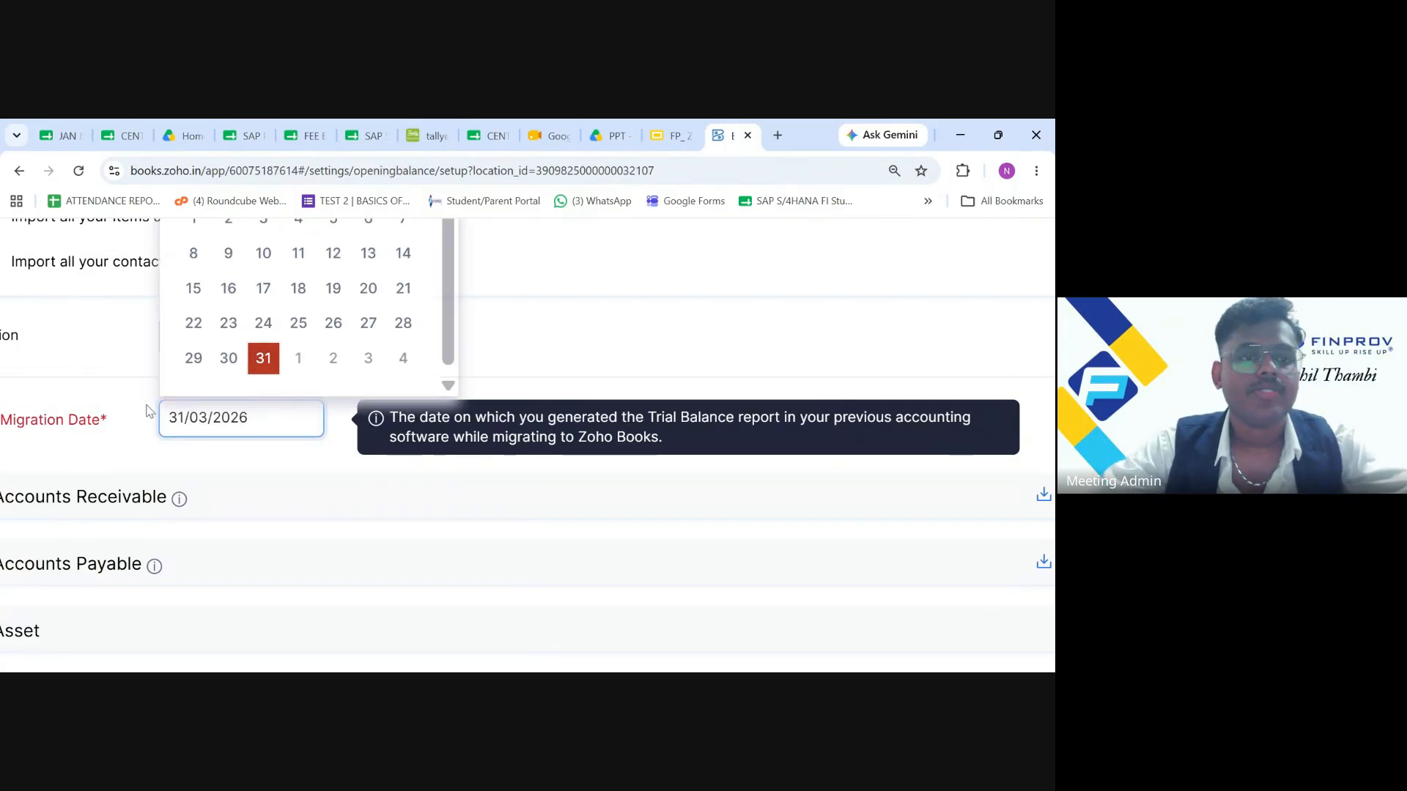
pyautogui.scroll(2, 266, 381)
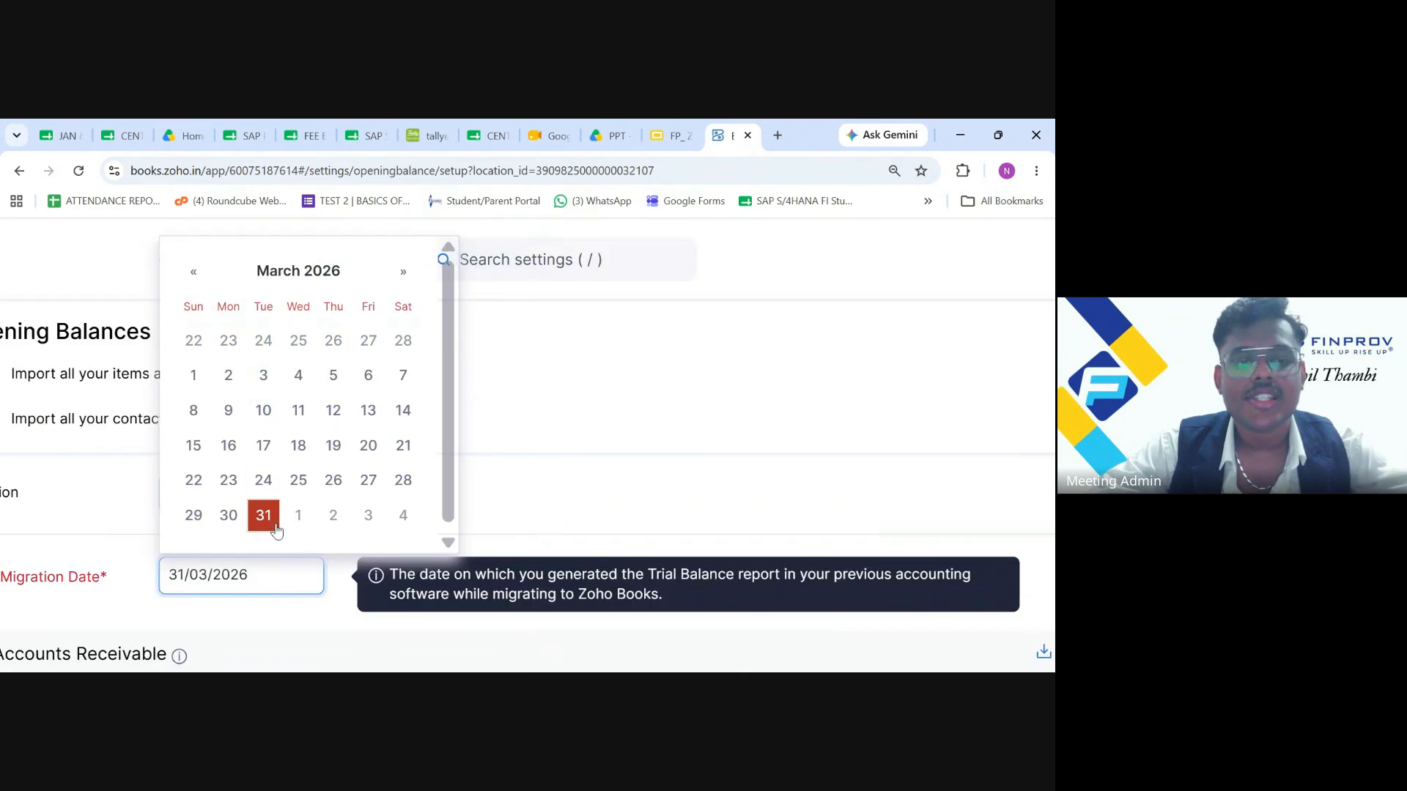
pyautogui.click(270, 520)
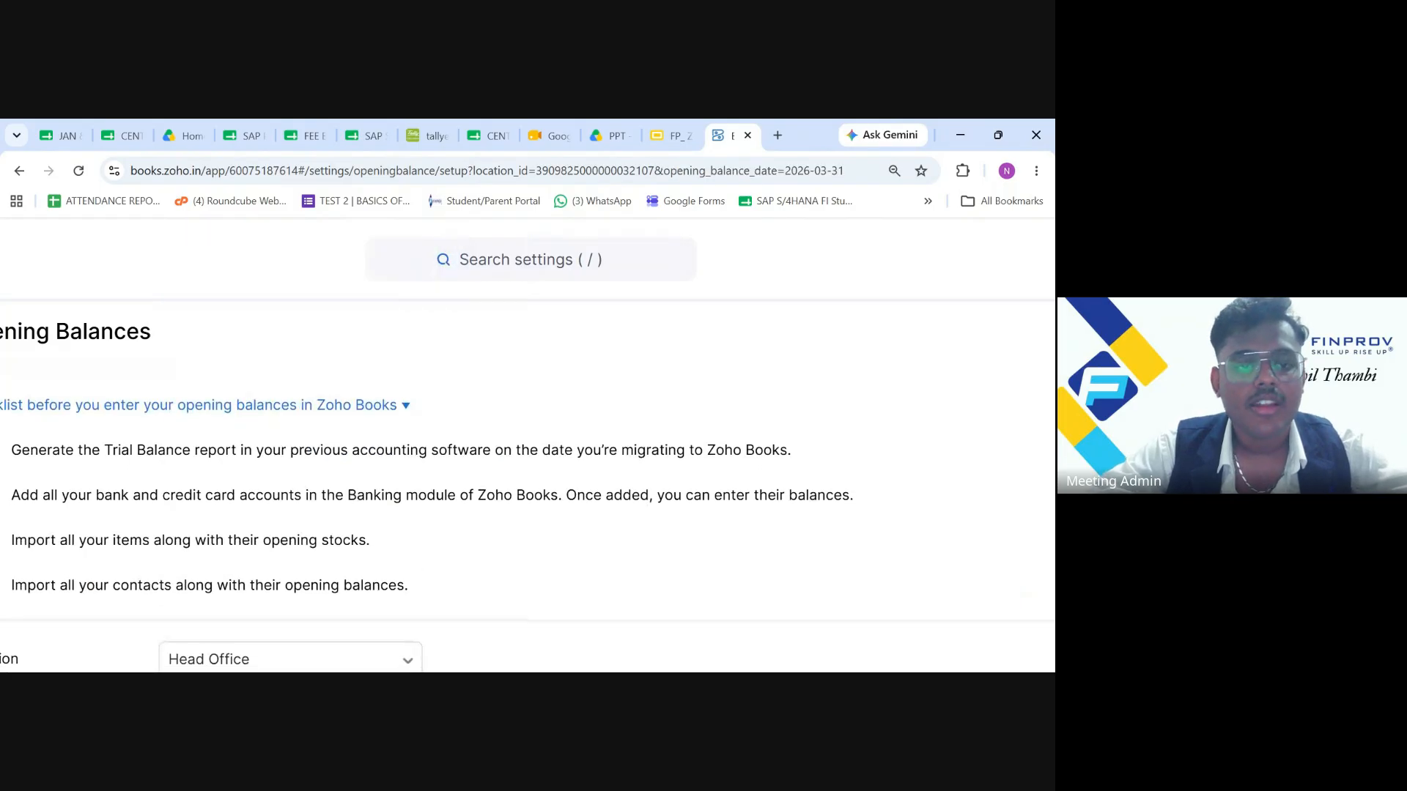
# - Handwrite check marks beside the Asset, Expense, Liability, Equity and Income sections, then clear the marks
pyautogui.scroll(-3, 513, 469)
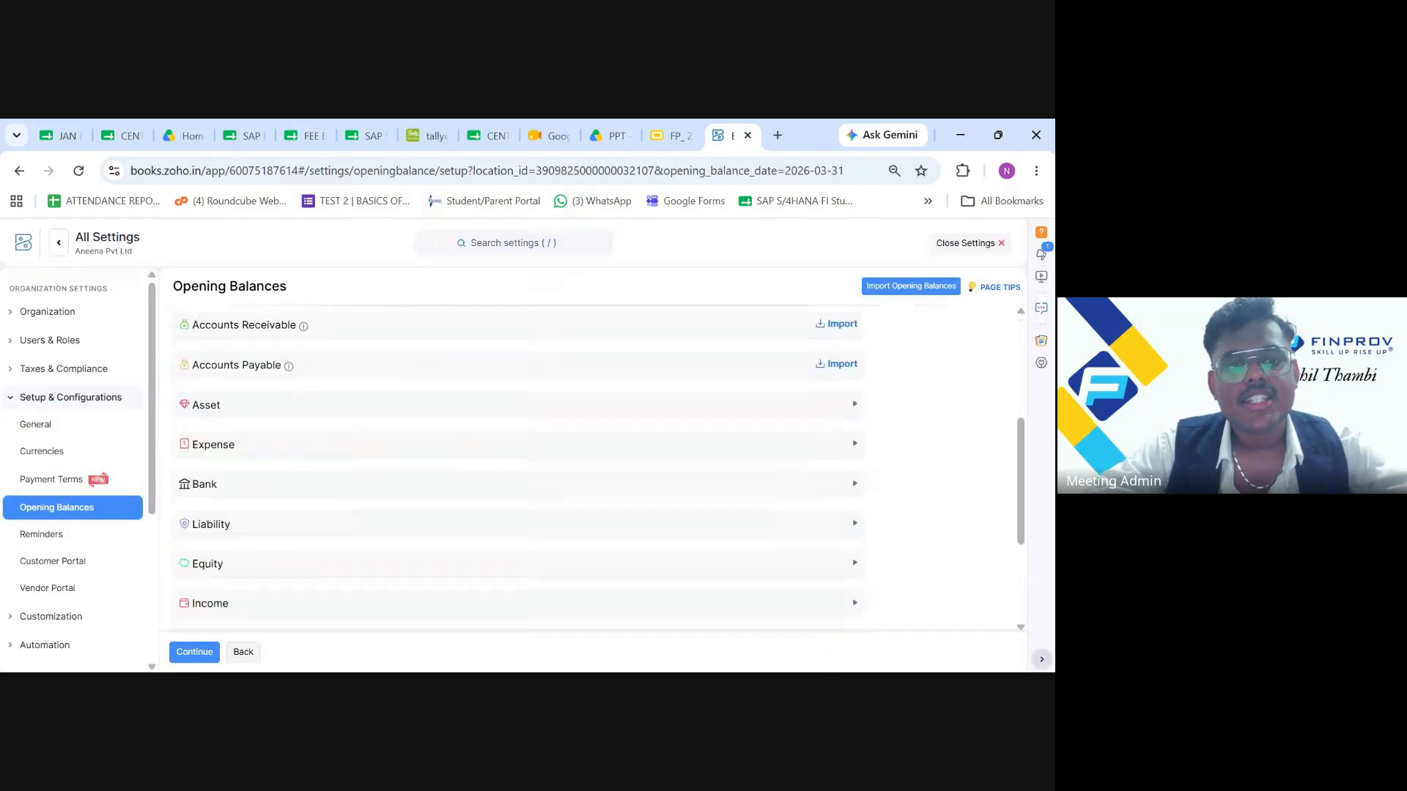
pyautogui.hotkey('alt', 'Tab')
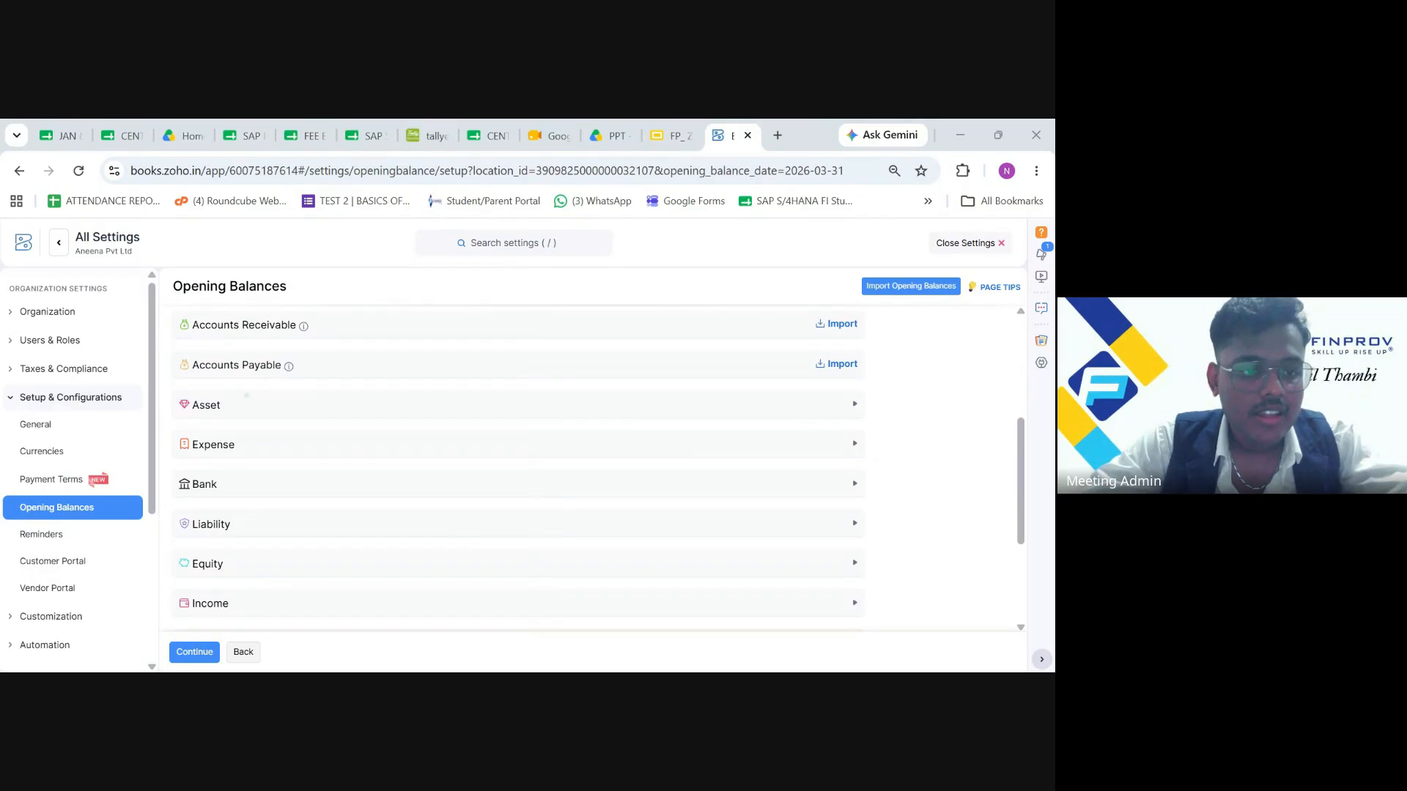
pyautogui.moveTo(246, 396); pyautogui.dragTo(316, 348)
pyautogui.moveTo(238, 454); pyautogui.dragTo(326, 398)
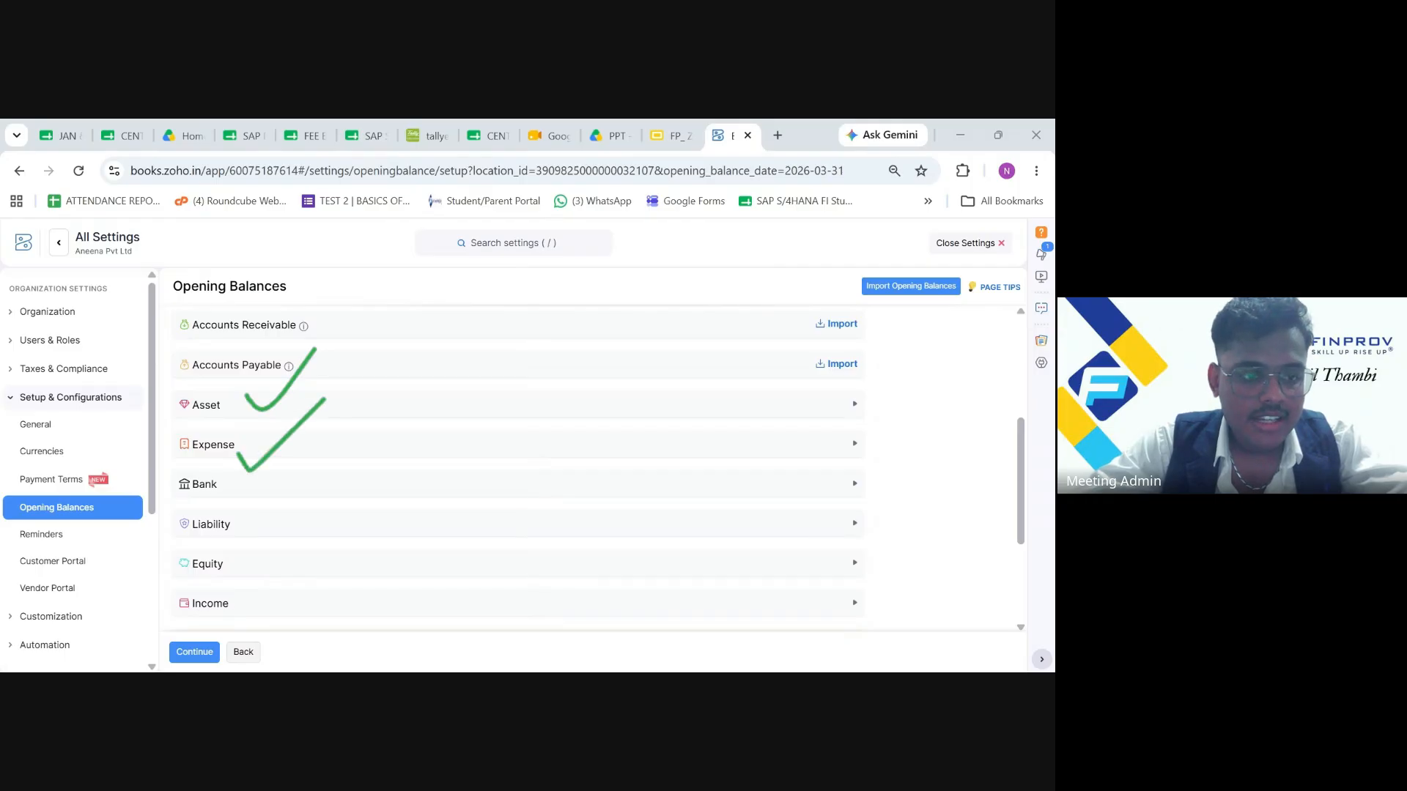
pyautogui.moveTo(233, 610)
pyautogui.mouseDown()
pyautogui.moveTo(304, 573)
pyautogui.moveTo(350, 456)
pyautogui.mouseUp()
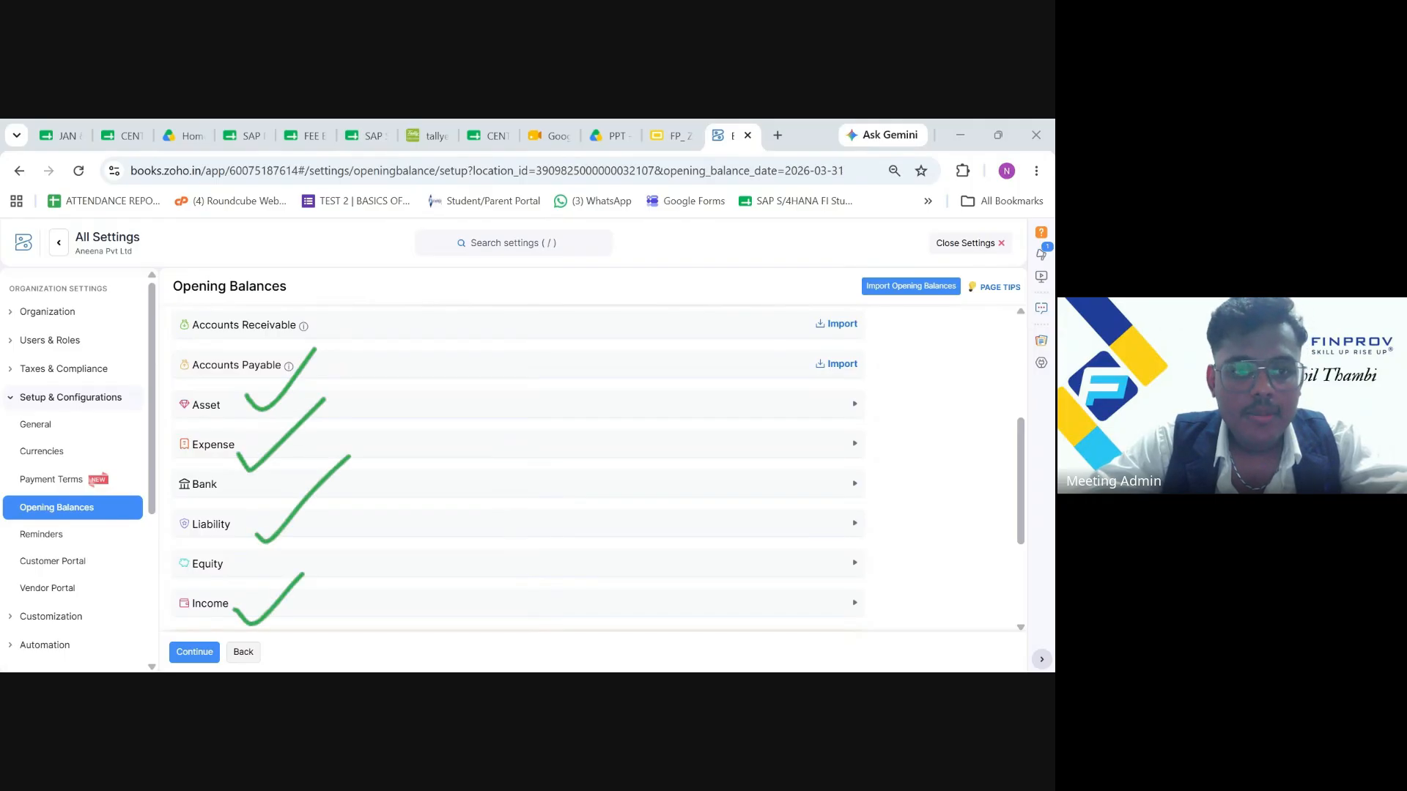
pyautogui.moveTo(250, 575); pyautogui.dragTo(346, 506)
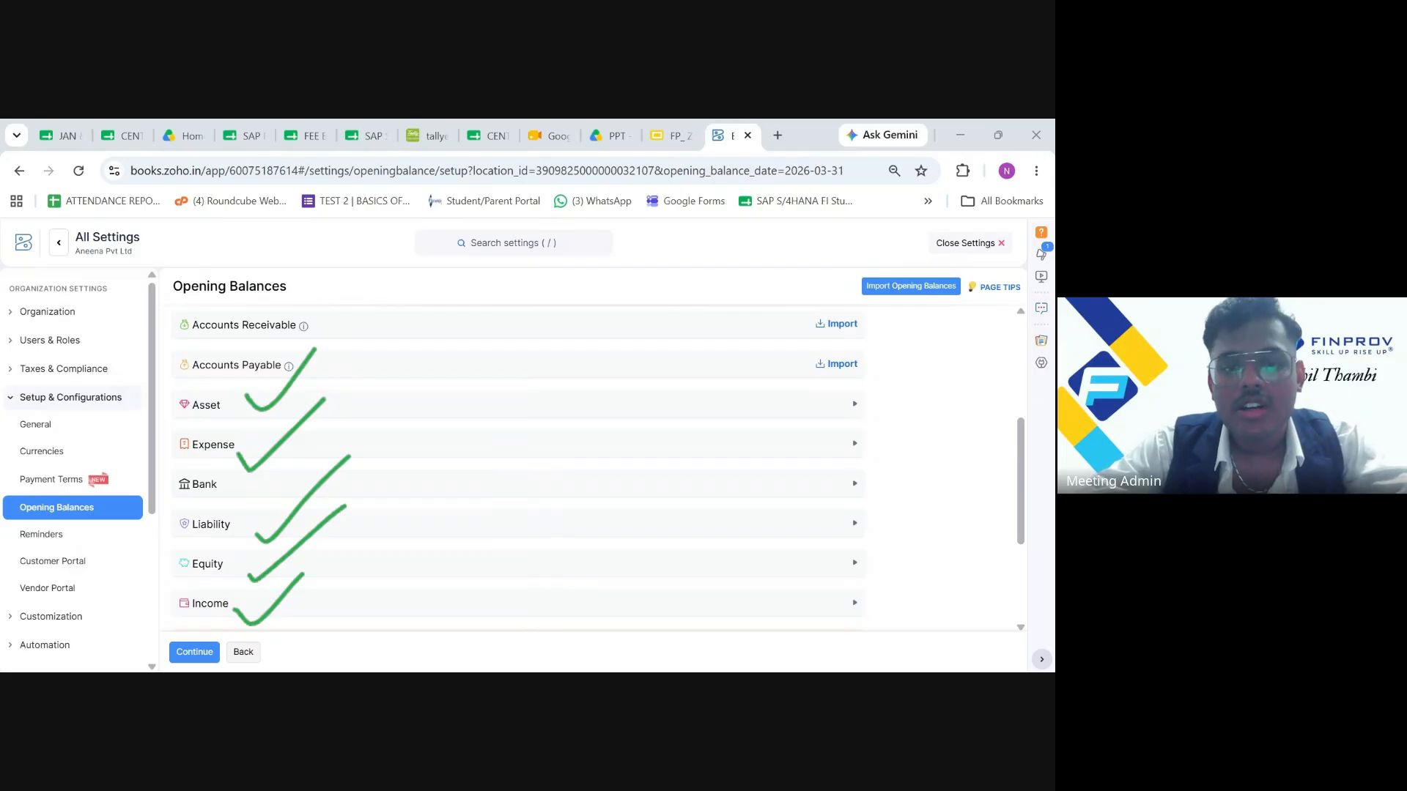
pyautogui.press('Escape')
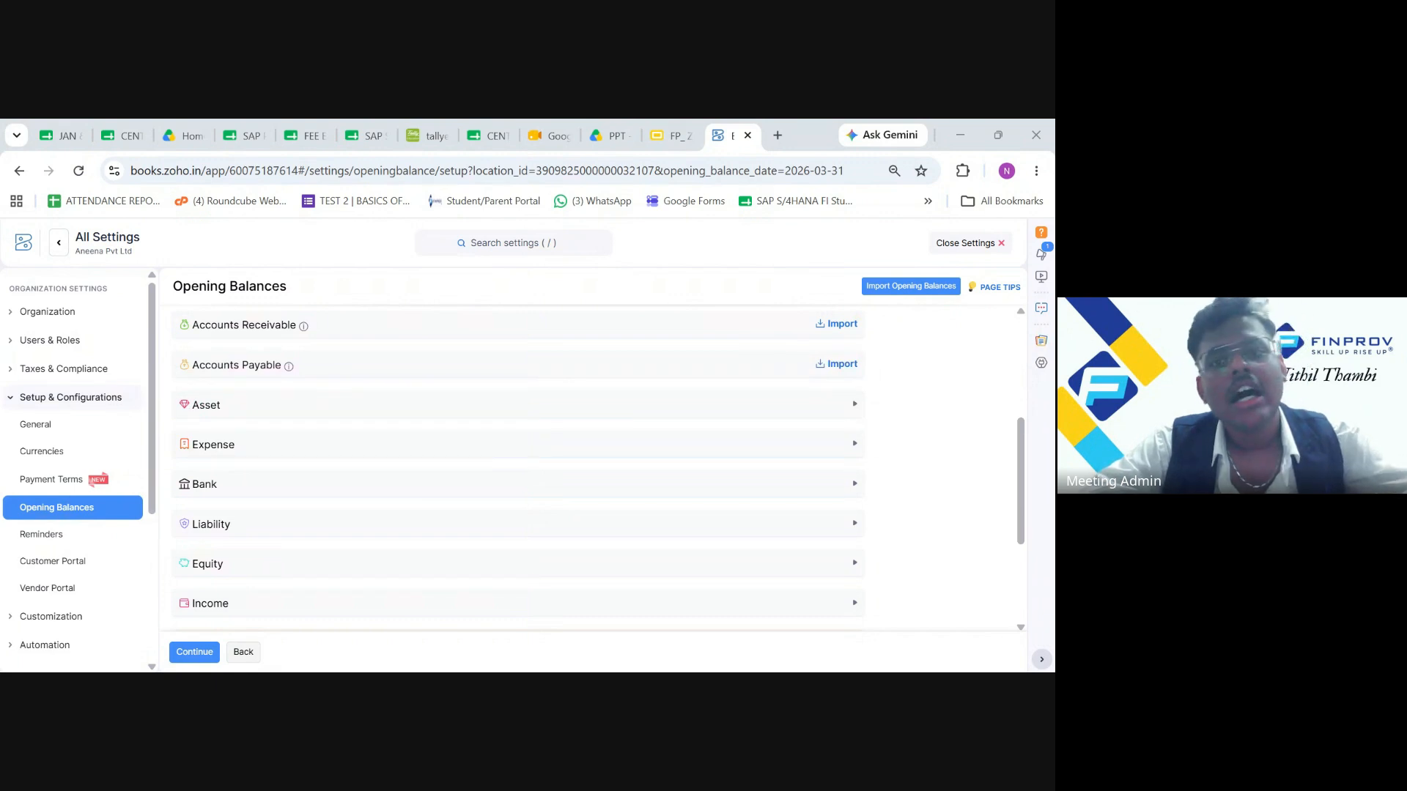
# - Expand the Asset accounts, enter a debit opening balance of 5000 for Petty Cash, and mark the debit and credit columns by hand
pyautogui.click(431, 409)
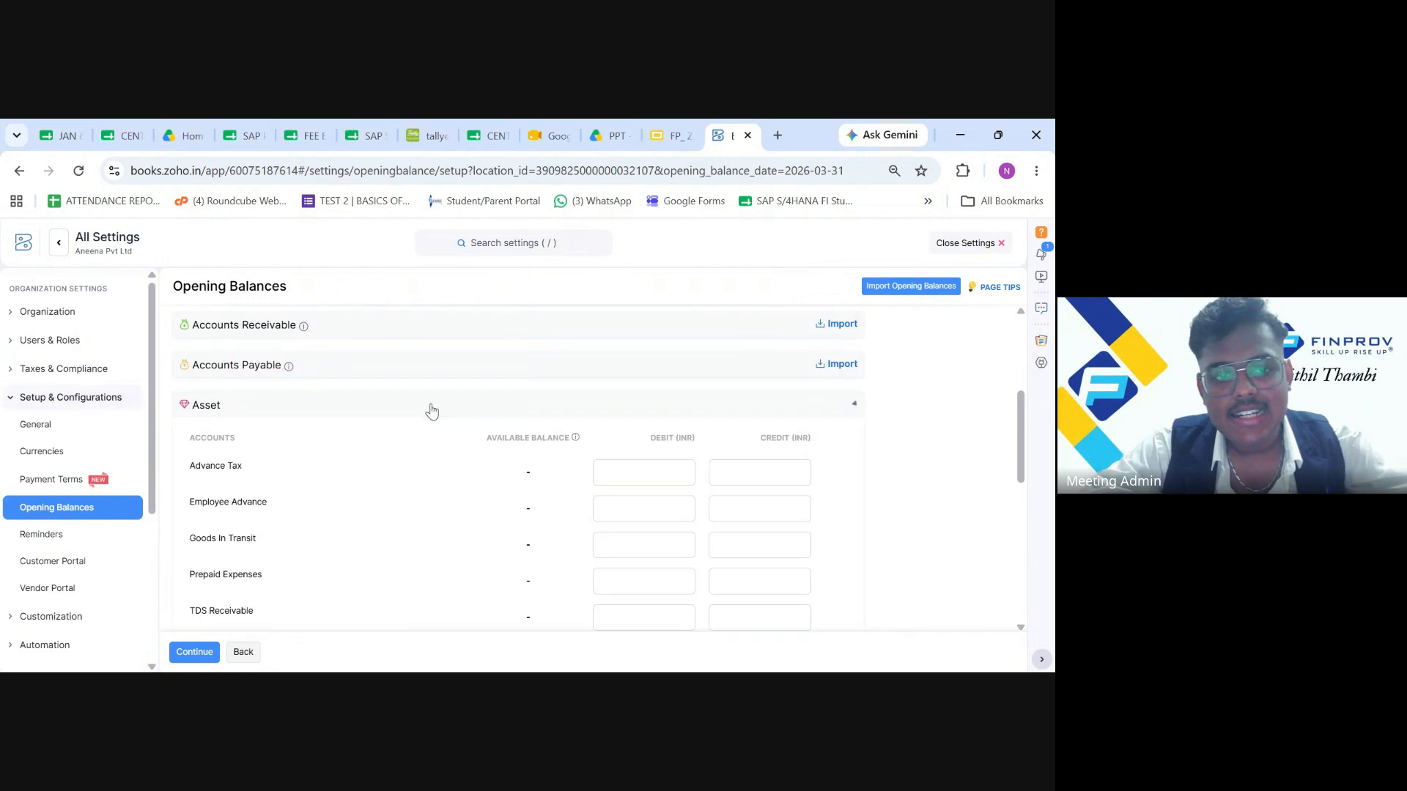
pyautogui.scroll(-3, 354, 505)
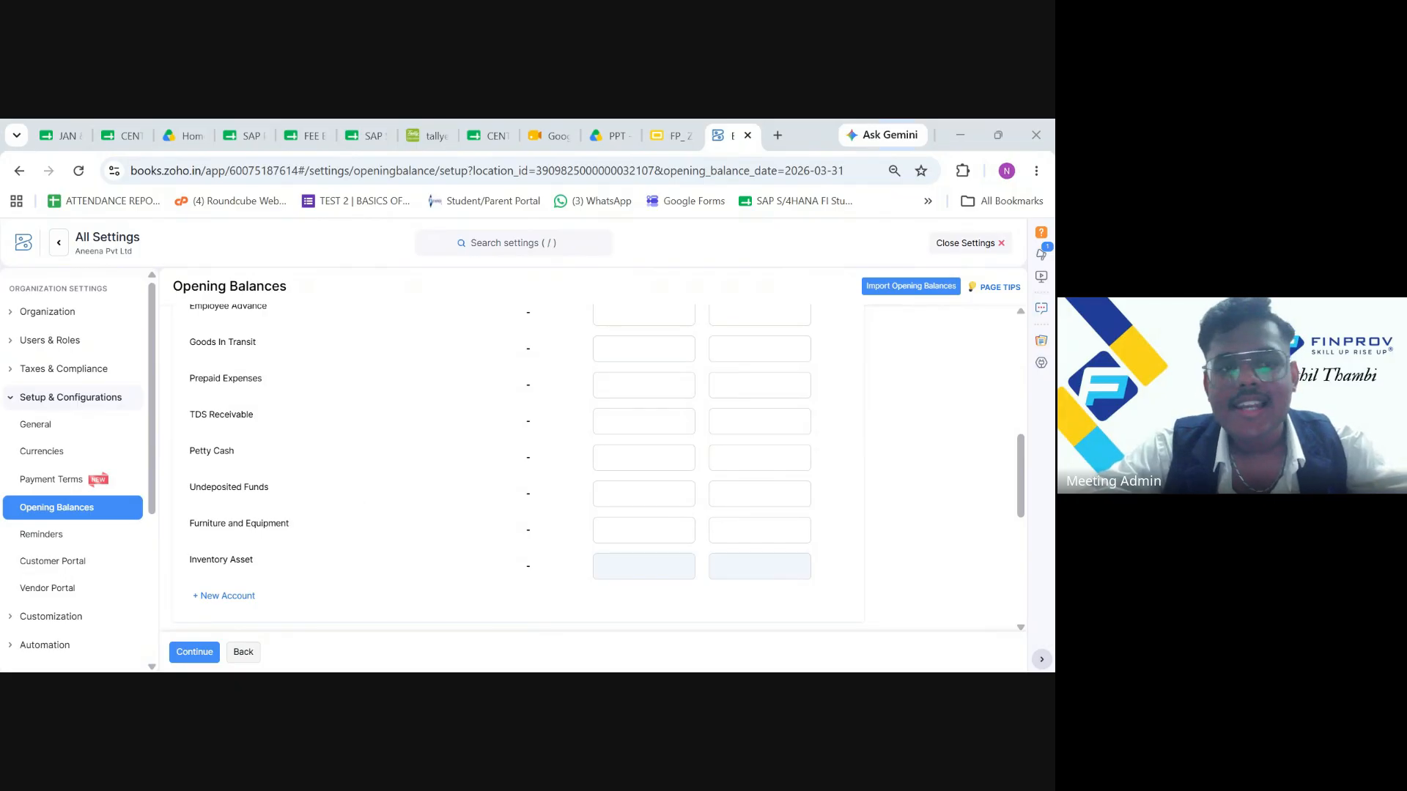
pyautogui.click(648, 450)
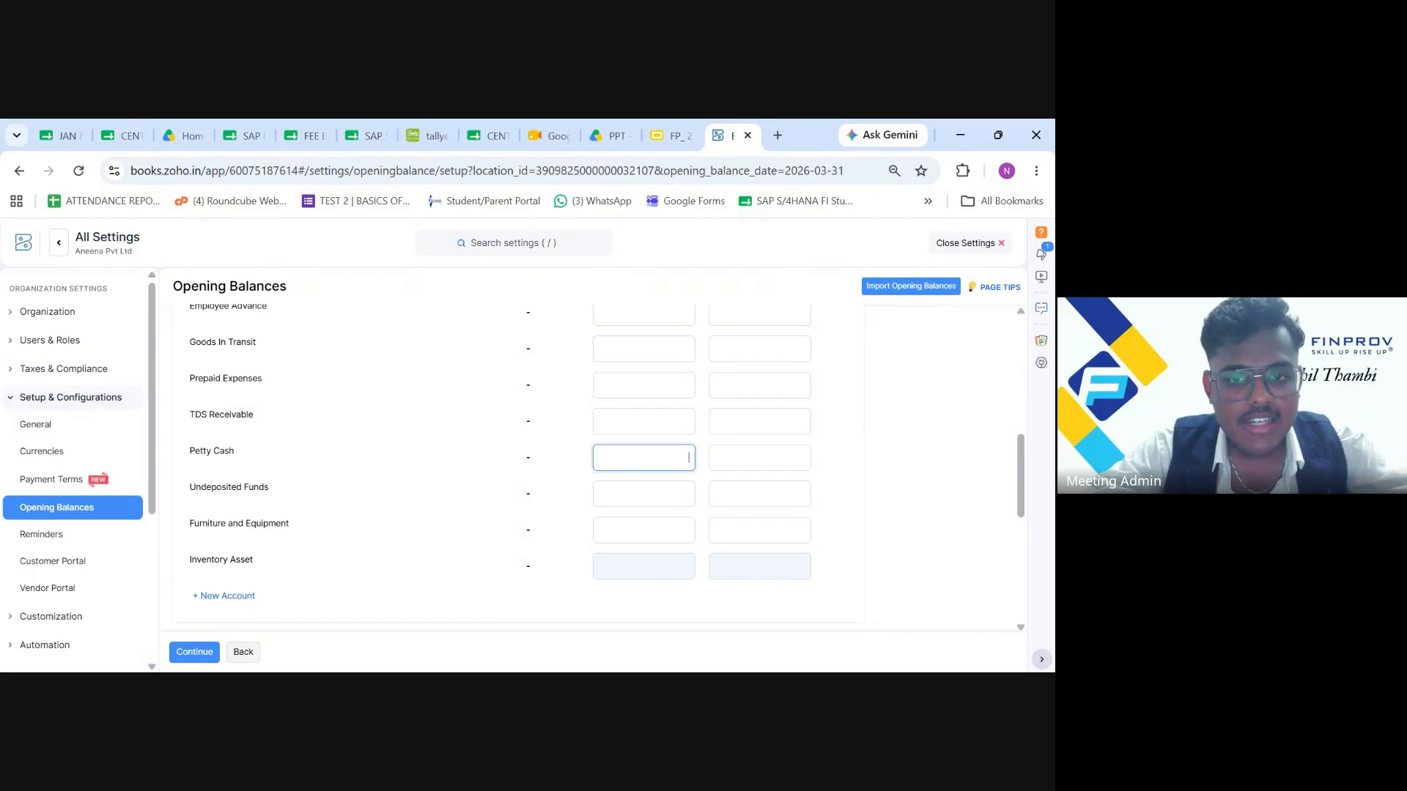
pyautogui.write('5000')
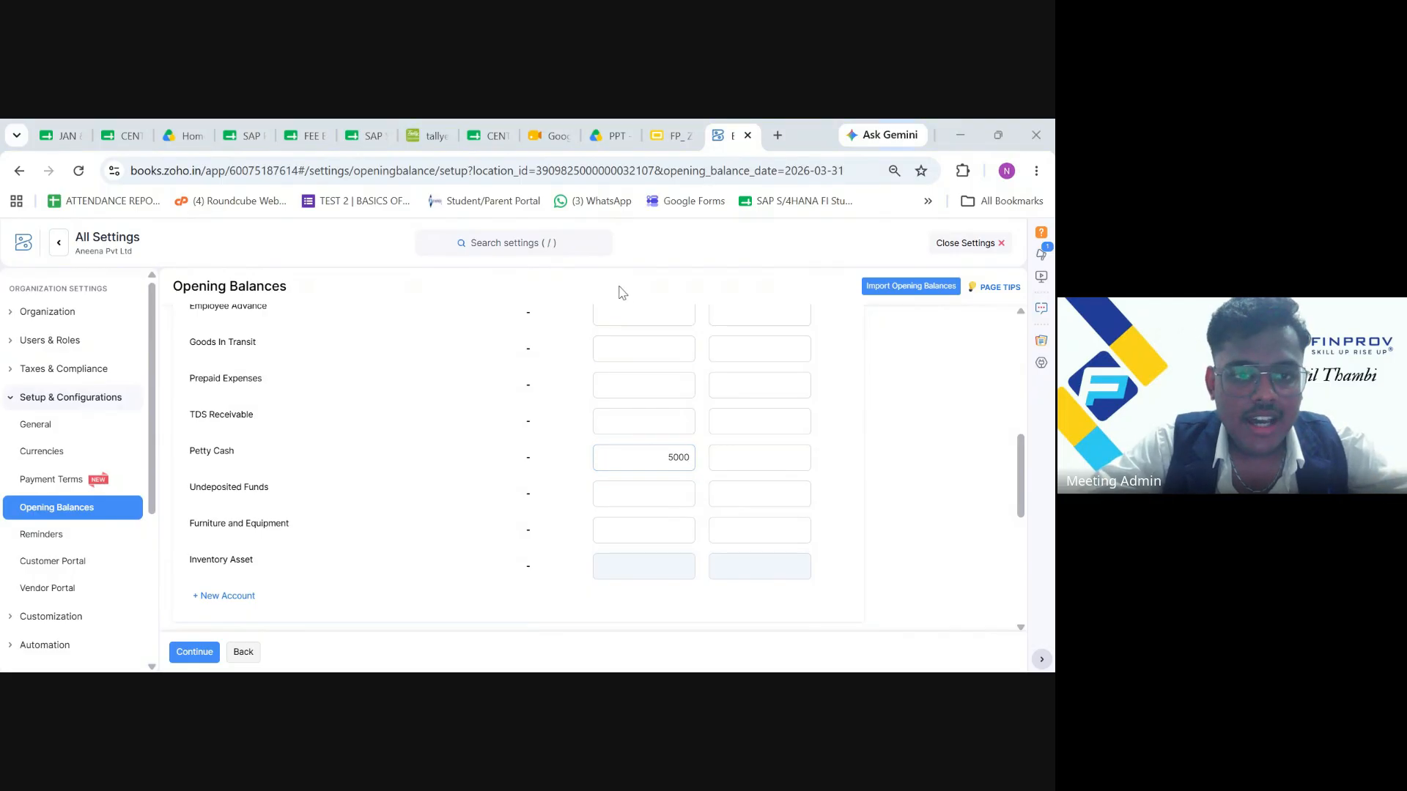
pyautogui.moveTo(597, 320)
pyautogui.mouseDown()
pyautogui.moveTo(611, 308)
pyautogui.moveTo(665, 317)
pyautogui.mouseUp()
pyautogui.moveTo(762, 287); pyautogui.dragTo(826, 344)
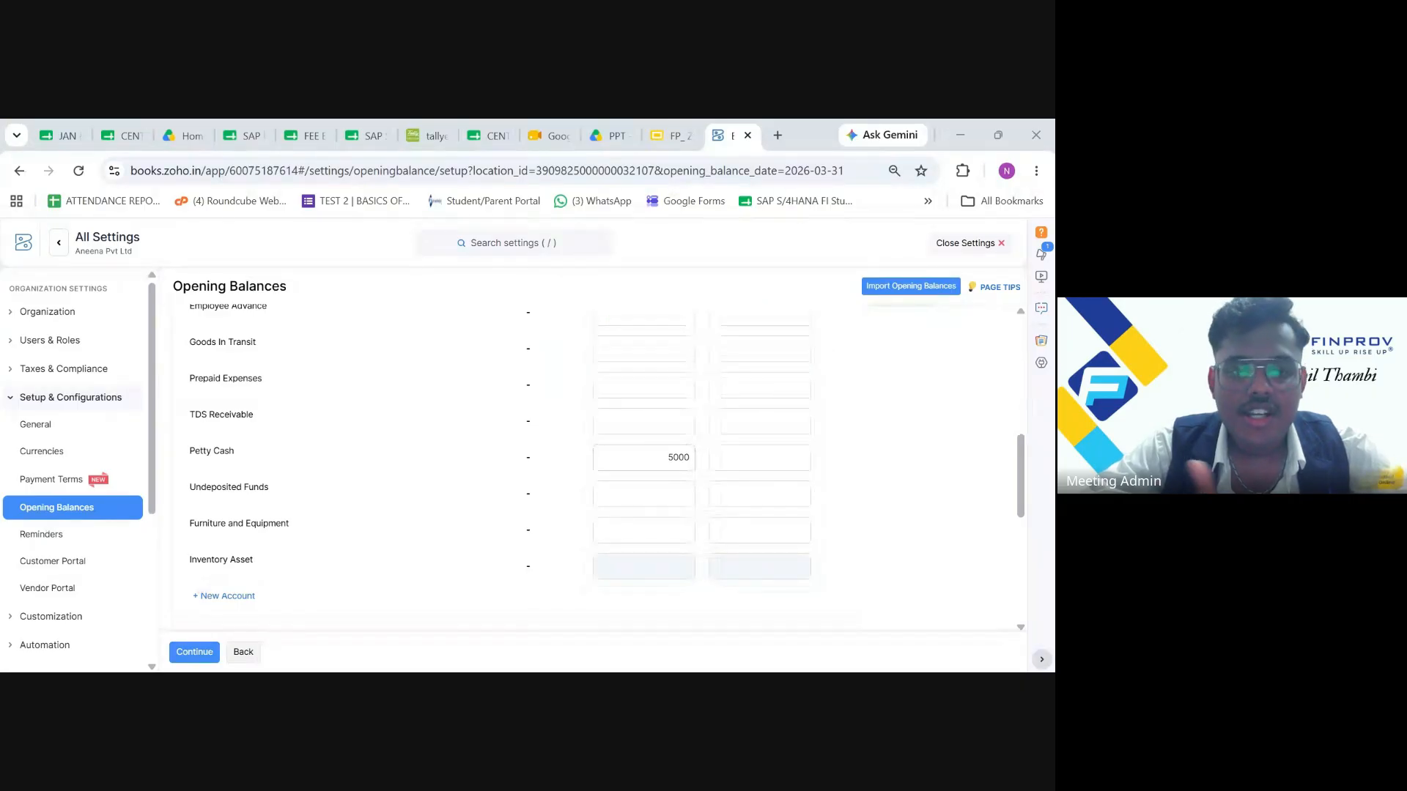
# - Enter a debit opening balance of 100000 for Furniture and Equipment
pyautogui.click(643, 530)
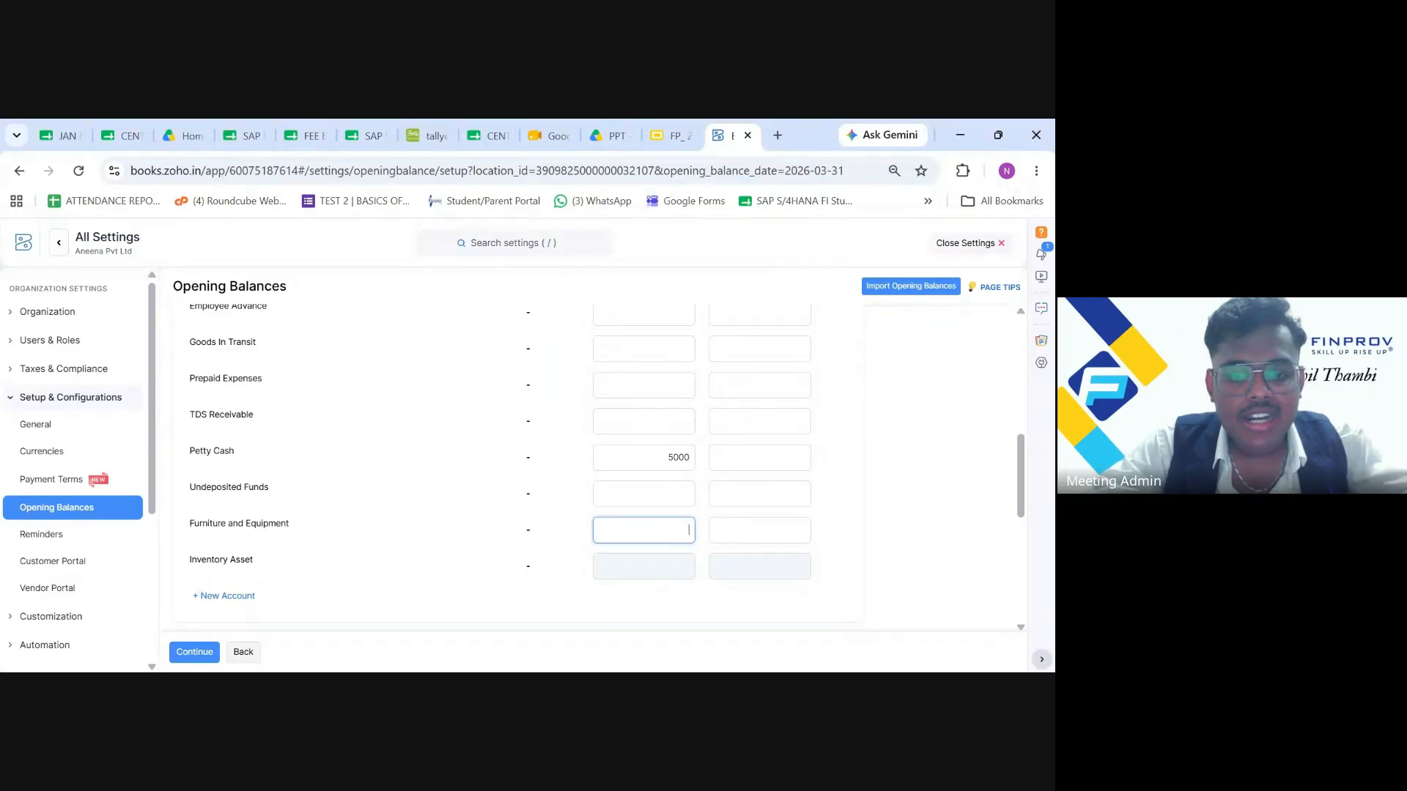
pyautogui.write('100000')
pyautogui.click(531, 519)
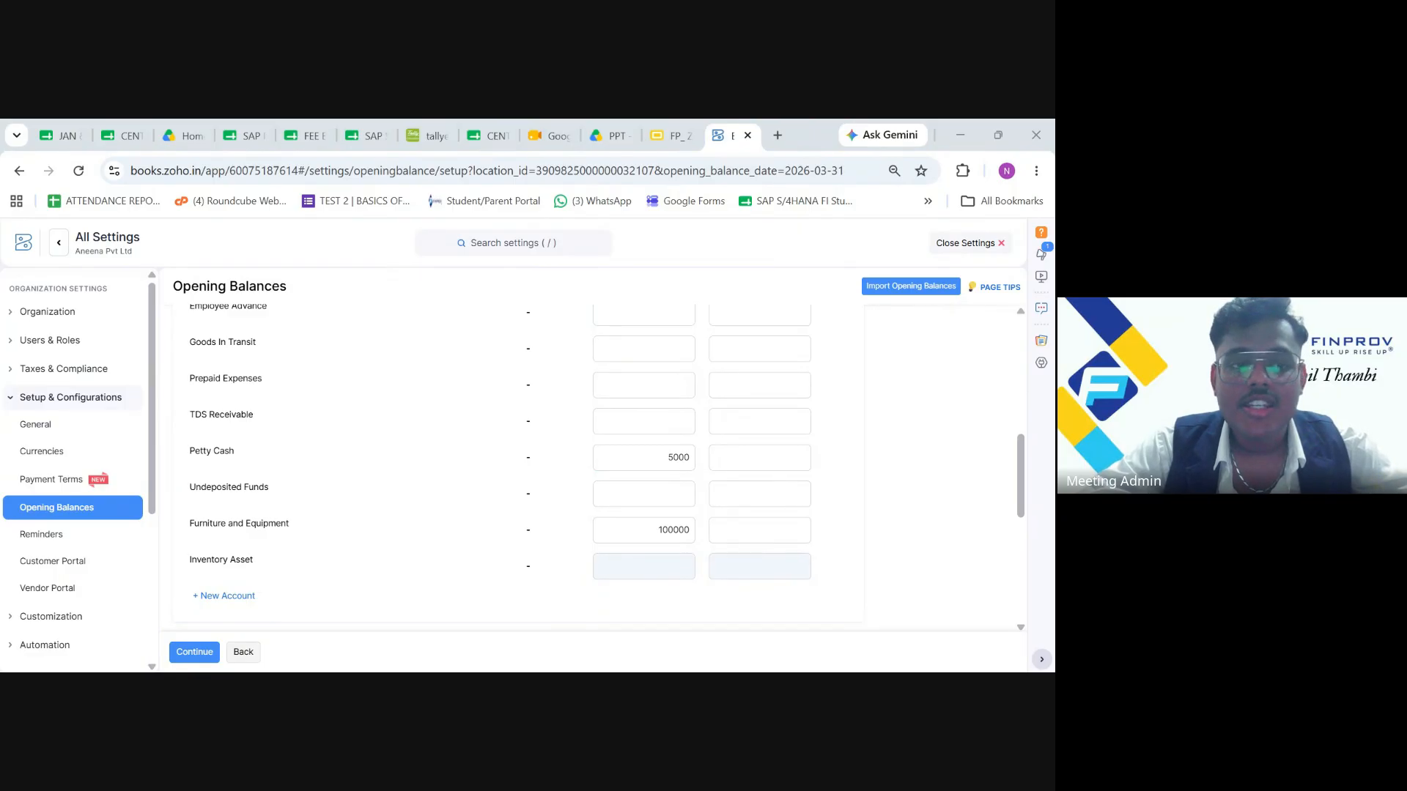
# - Create and save a new account named Machinery with the account type Fixed Asset from the Asset section
pyautogui.moveTo(181, 614); pyautogui.dragTo(259, 625)
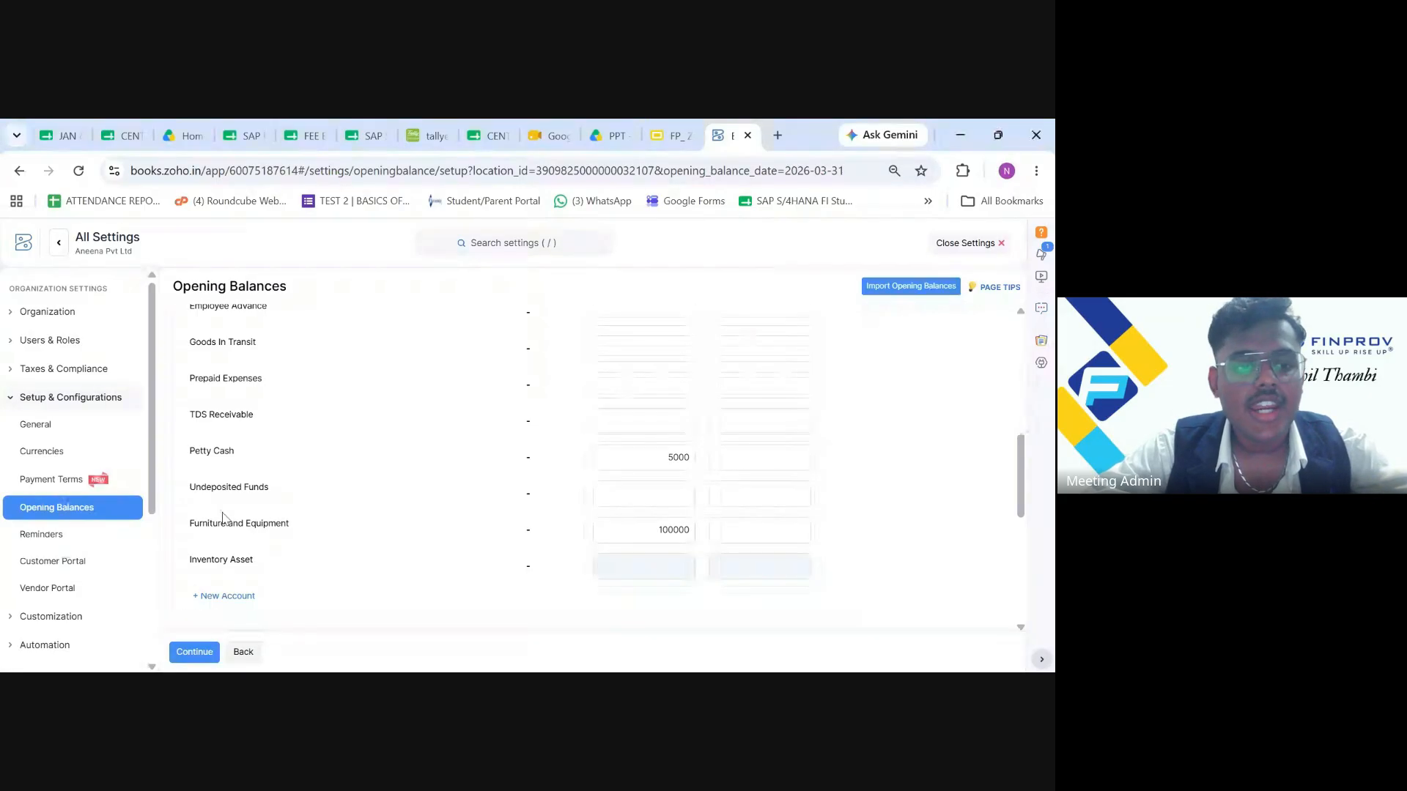
pyautogui.click(228, 598)
pyautogui.click(454, 280)
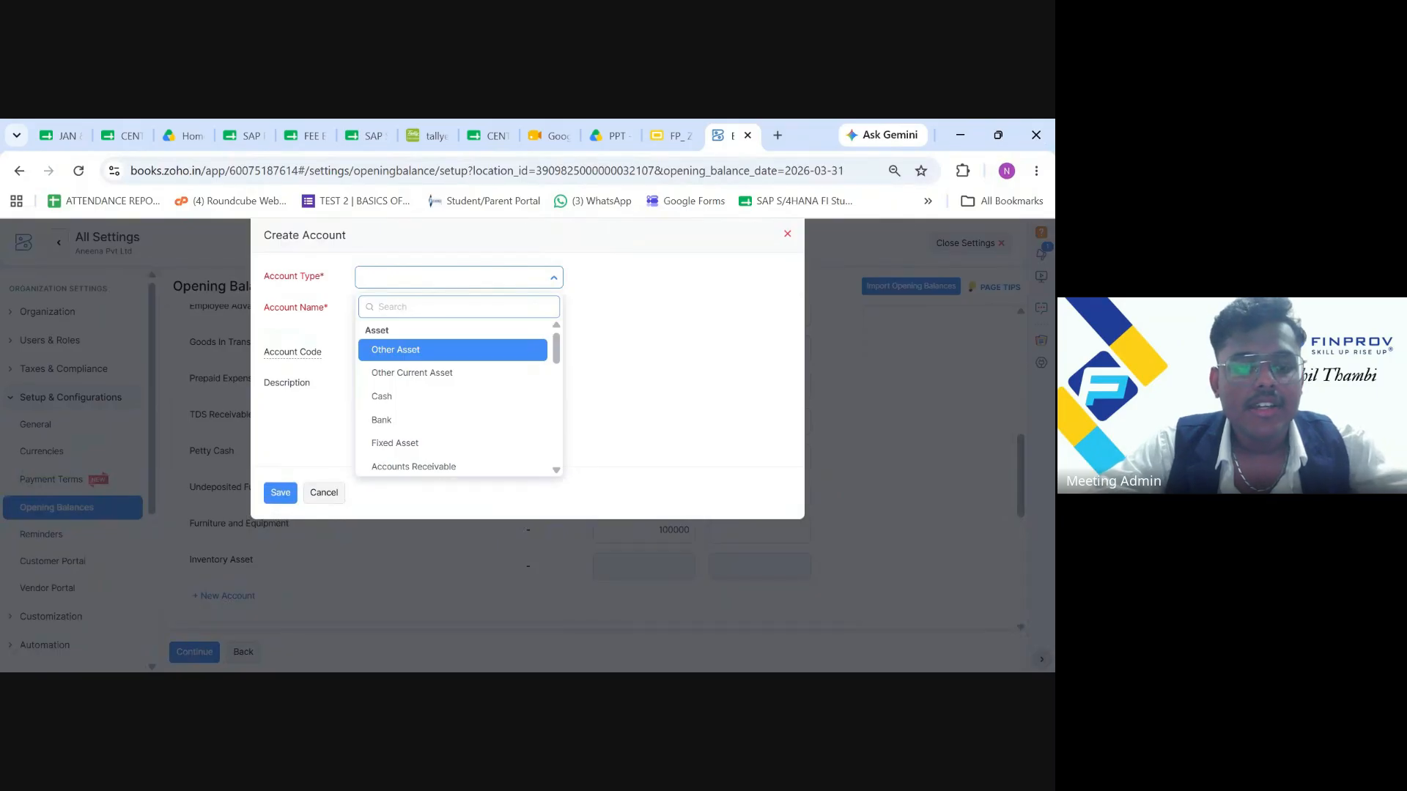
pyautogui.write('FIX')
pyautogui.press('Return')
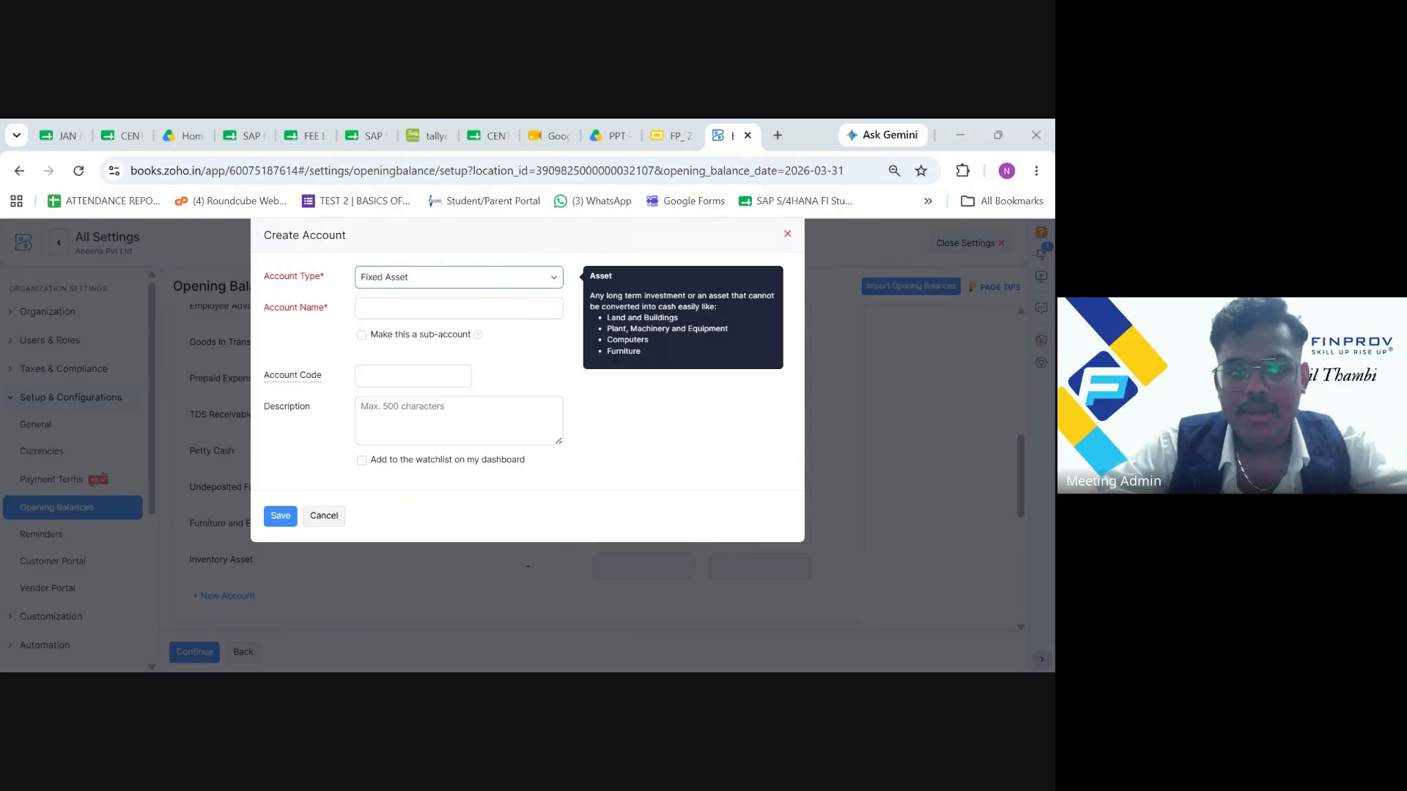
pyautogui.click(481, 308)
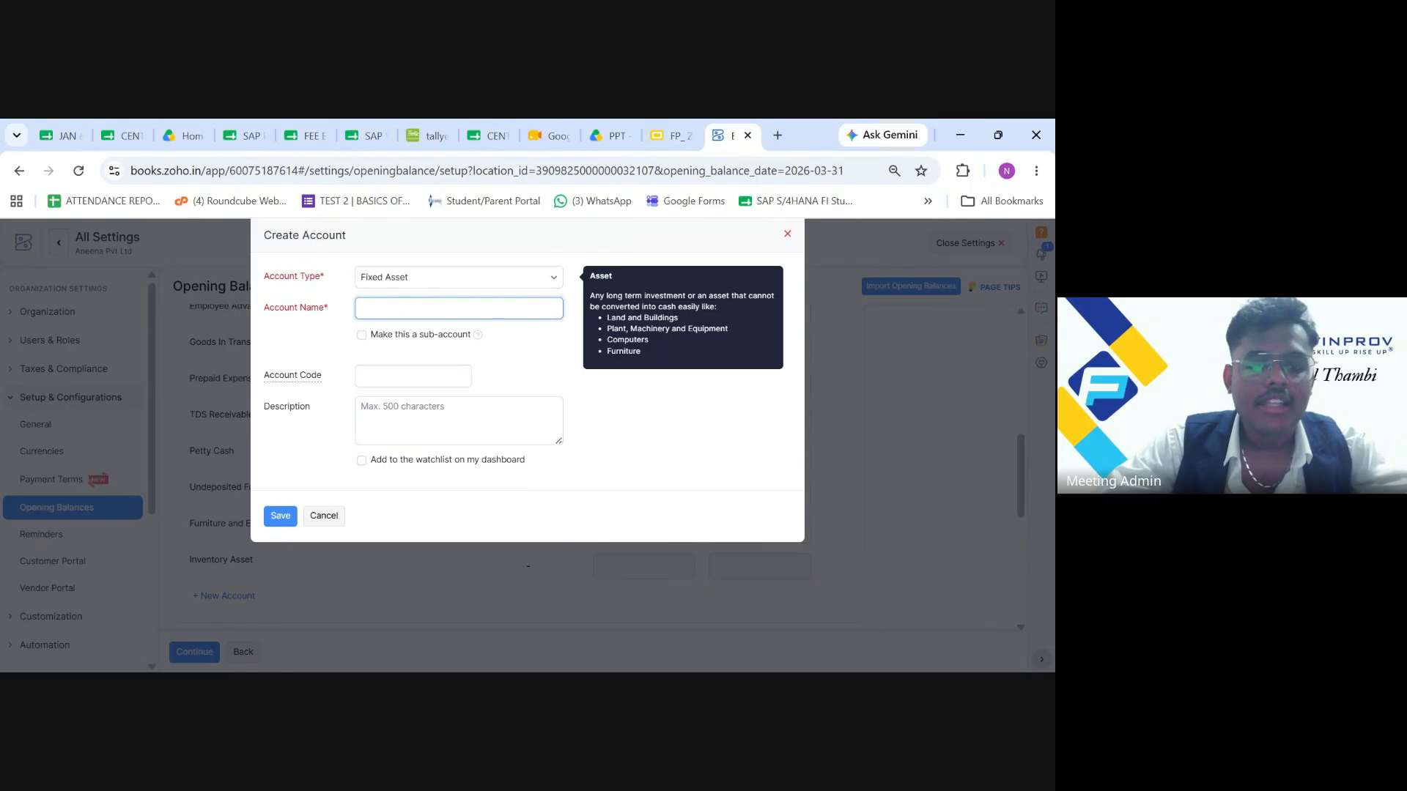
pyautogui.click(410, 336)
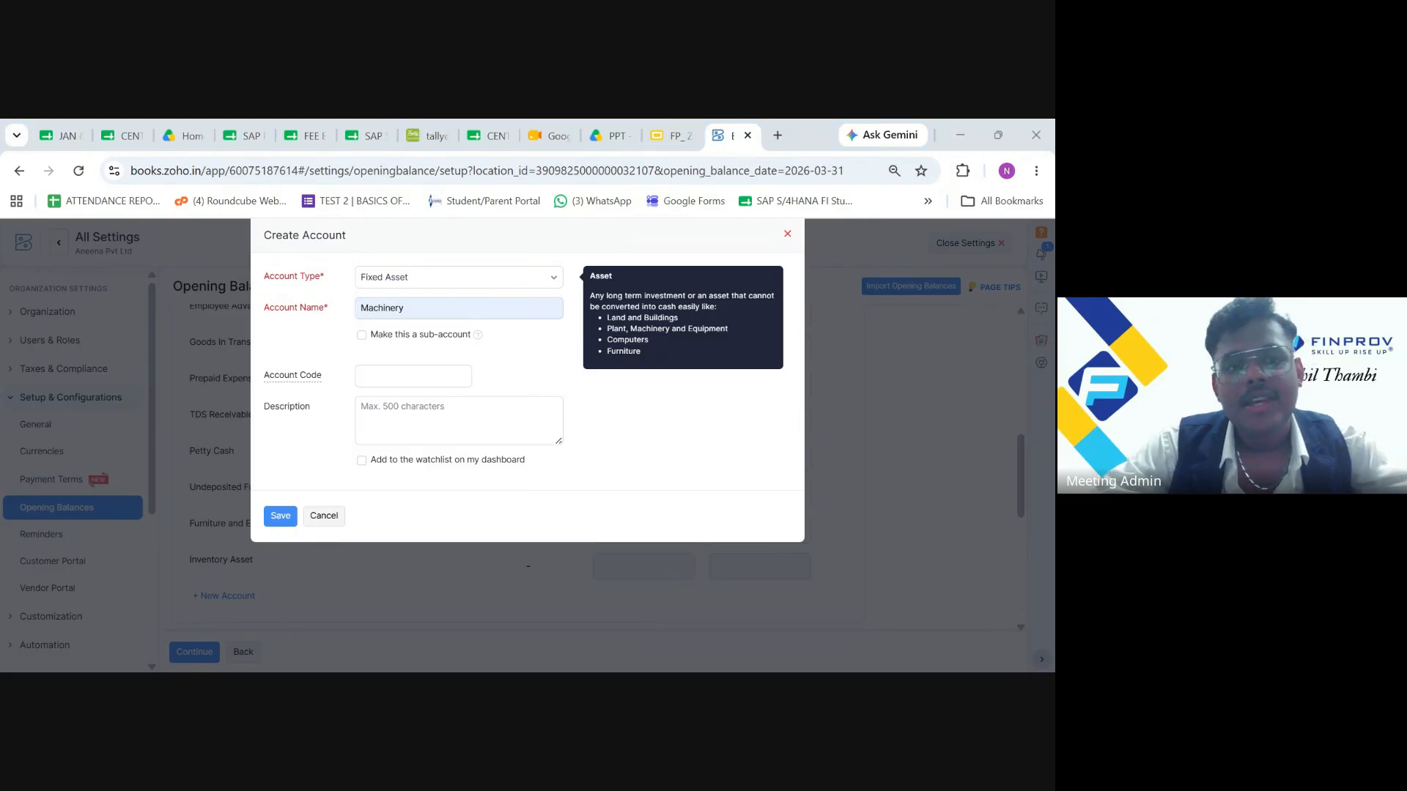
pyautogui.click(440, 307)
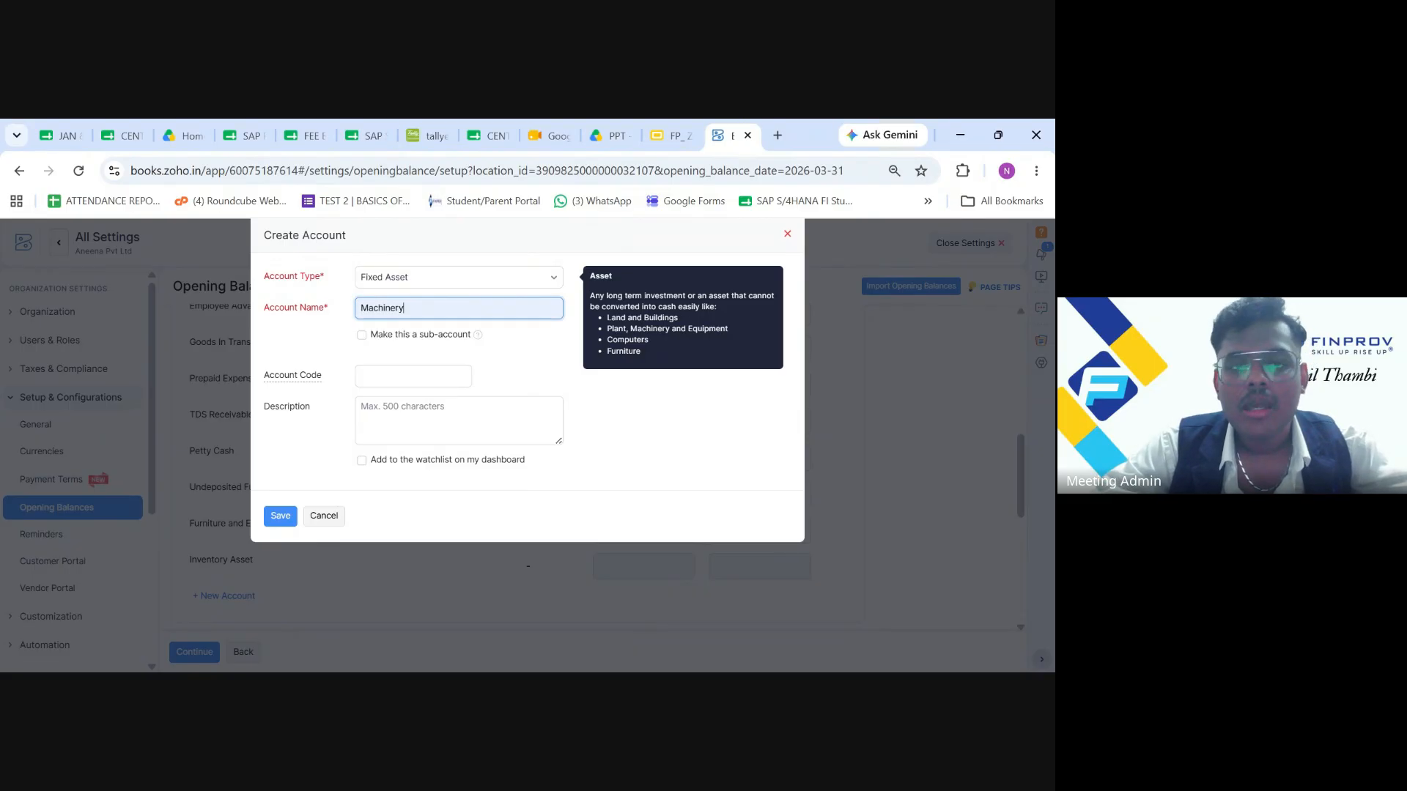
pyautogui.hotkey('alt', 'Tab')
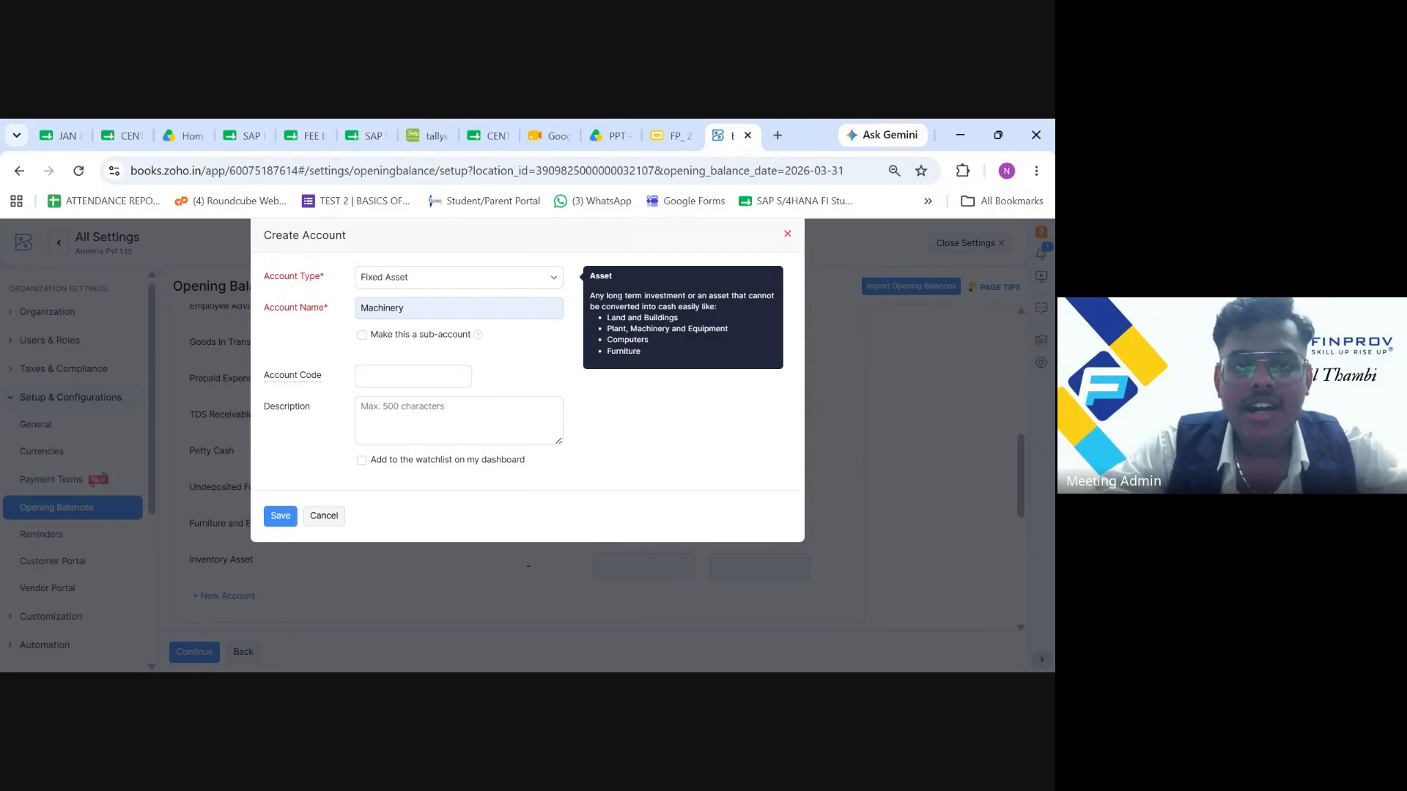
pyautogui.click(292, 518)
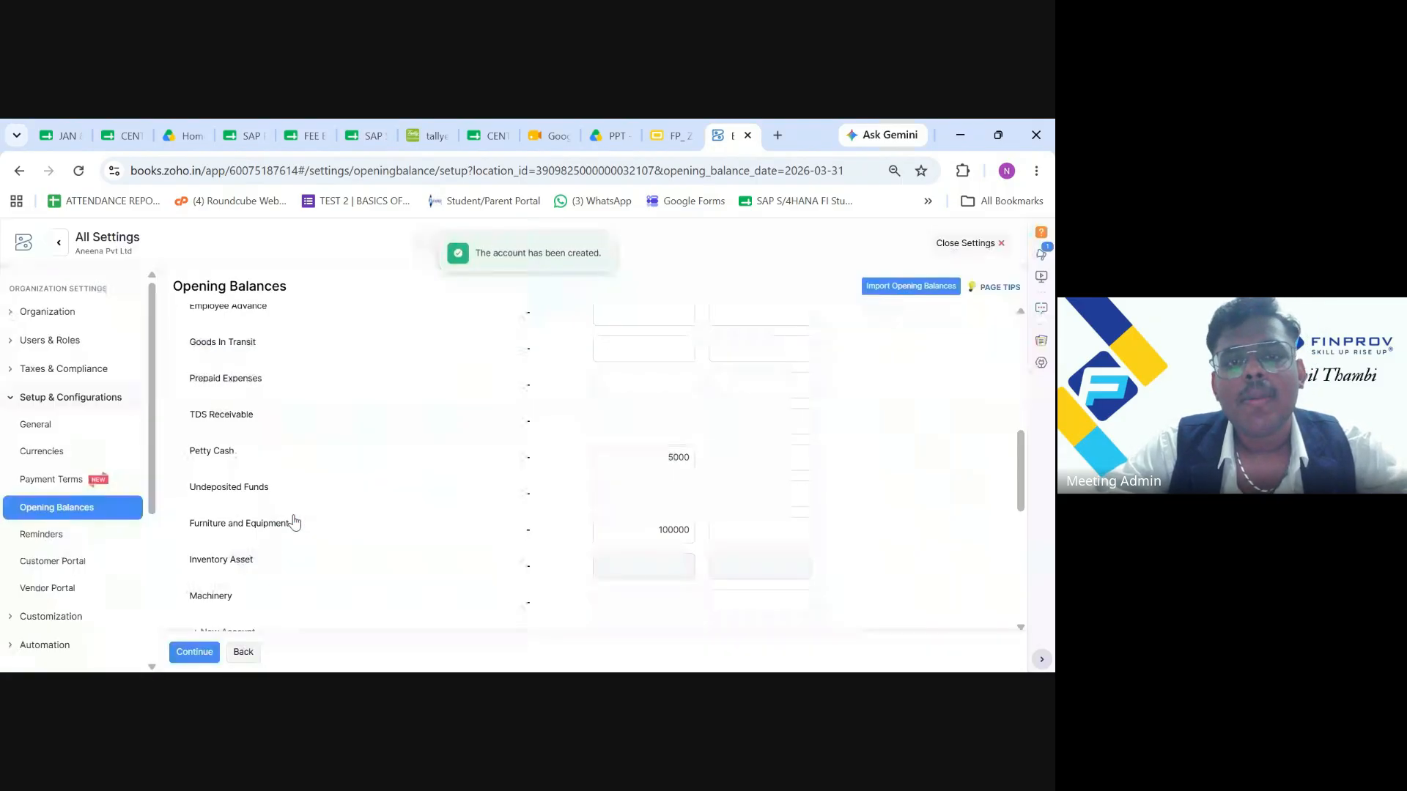
# - Underline the new Machinery account by hand and enter a debit opening balance of 200000 for it
pyautogui.scroll(-2, 278, 484)
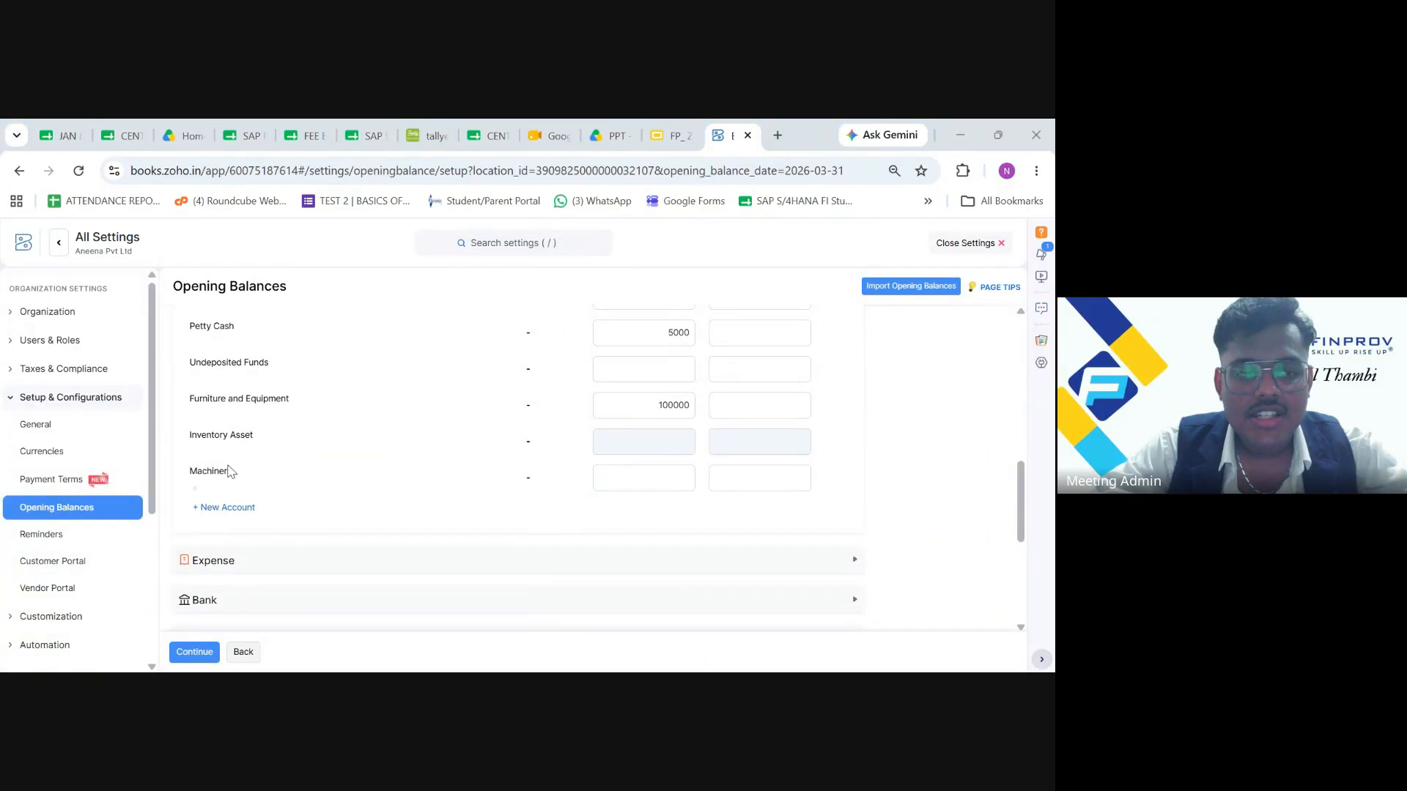
pyautogui.moveTo(194, 489); pyautogui.dragTo(253, 494)
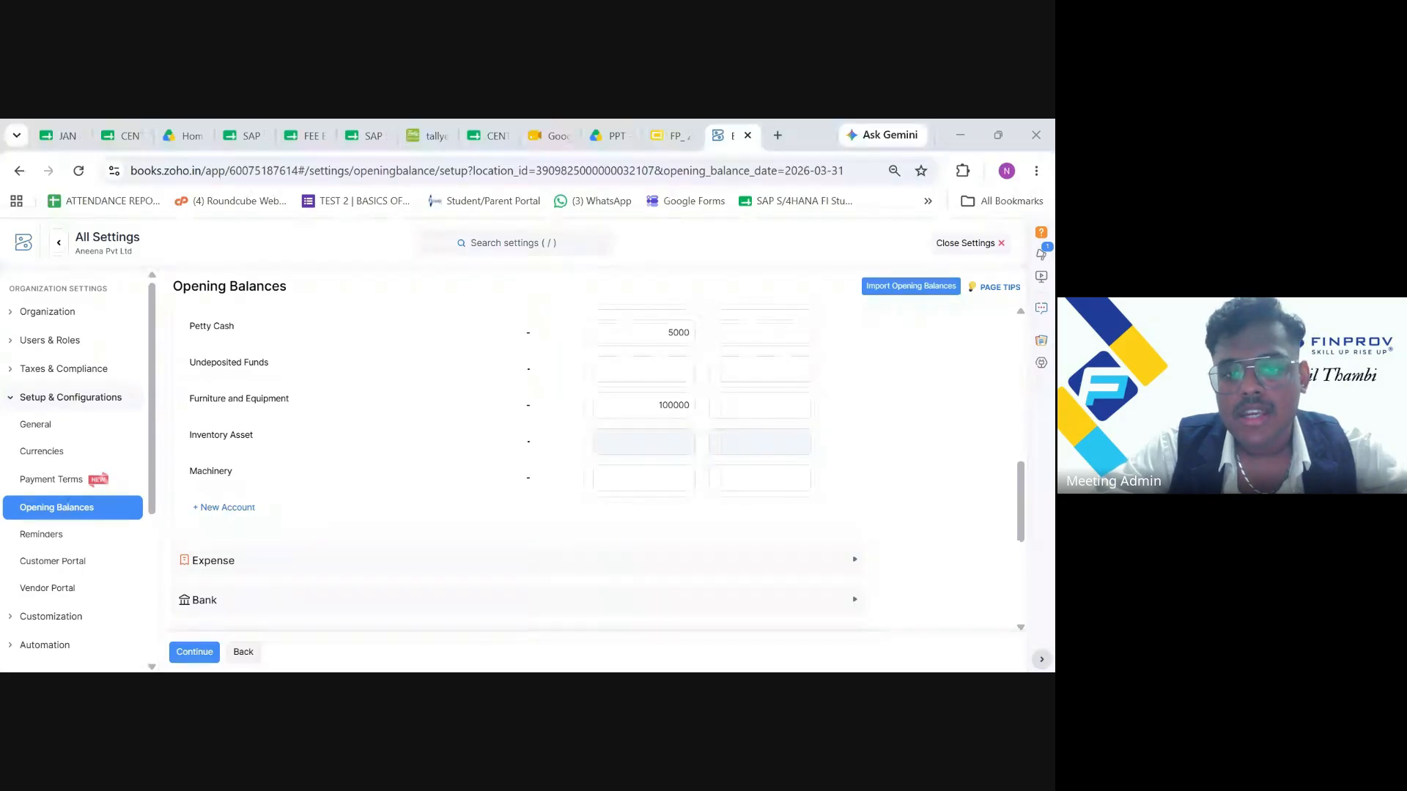
pyautogui.click(597, 485)
pyautogui.write('20000')
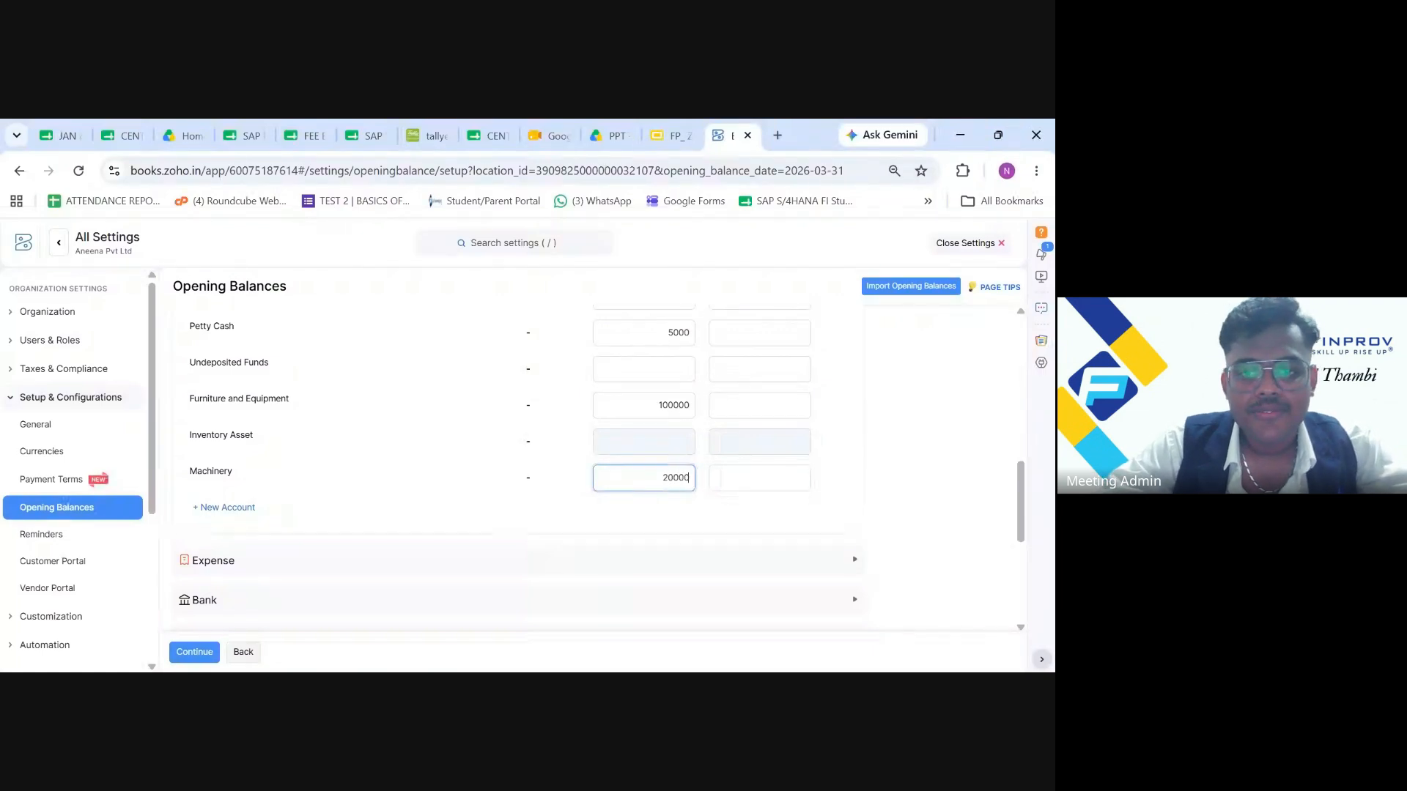
pyautogui.write('0')
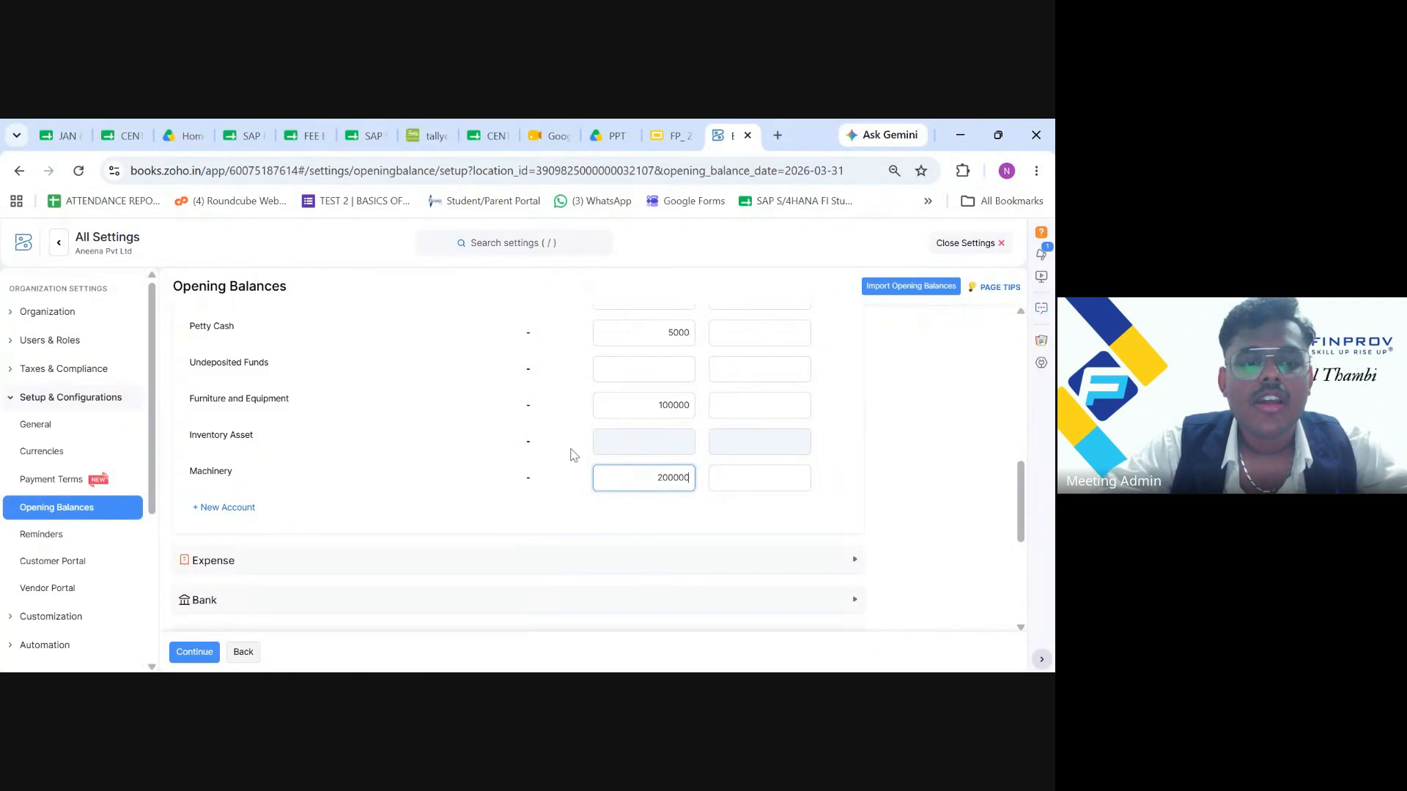
# - Expand the Liability accounts and enter a credit opening balance of 100000 for Construction Loans
pyautogui.scroll(-3, 573, 454)
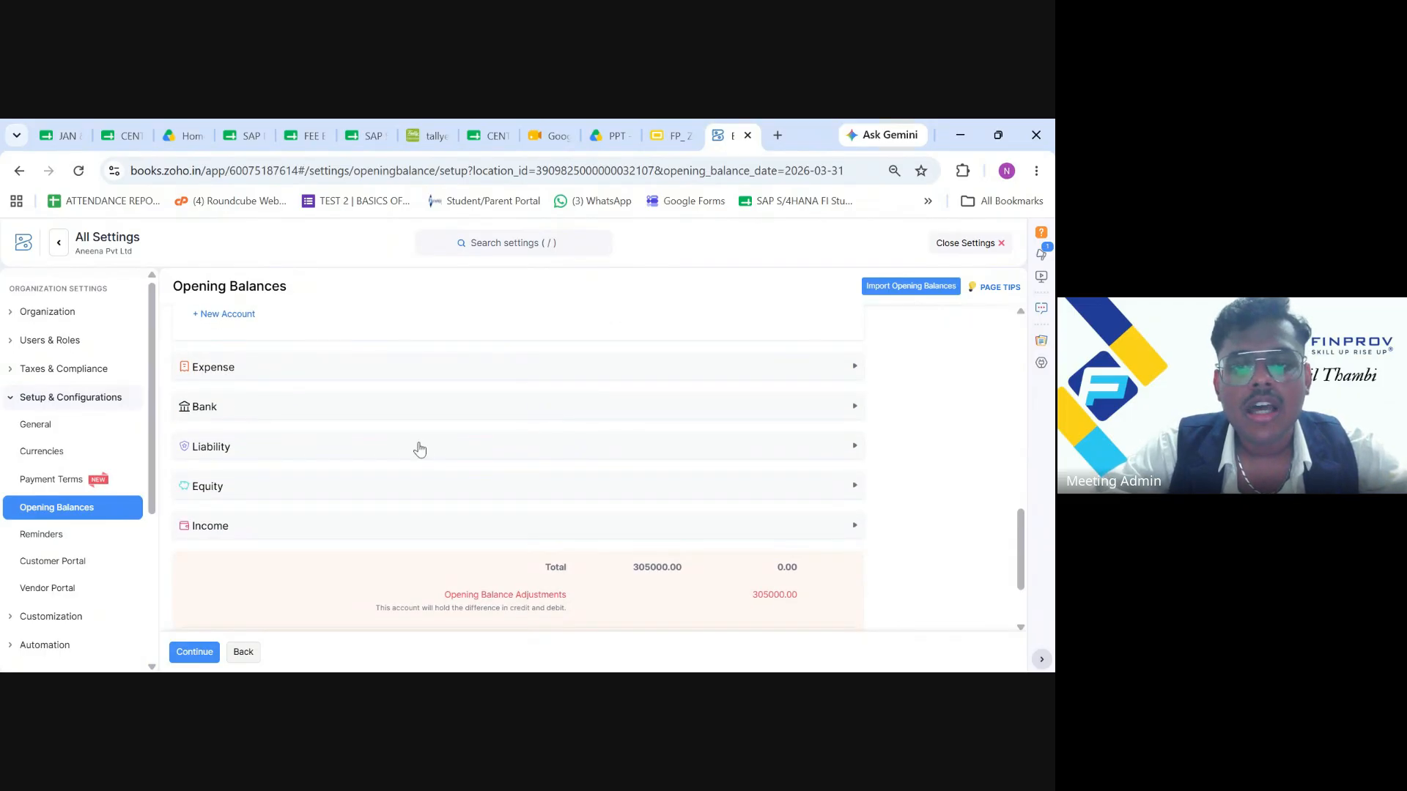
pyautogui.click(366, 451)
pyautogui.scroll(-3, 414, 455)
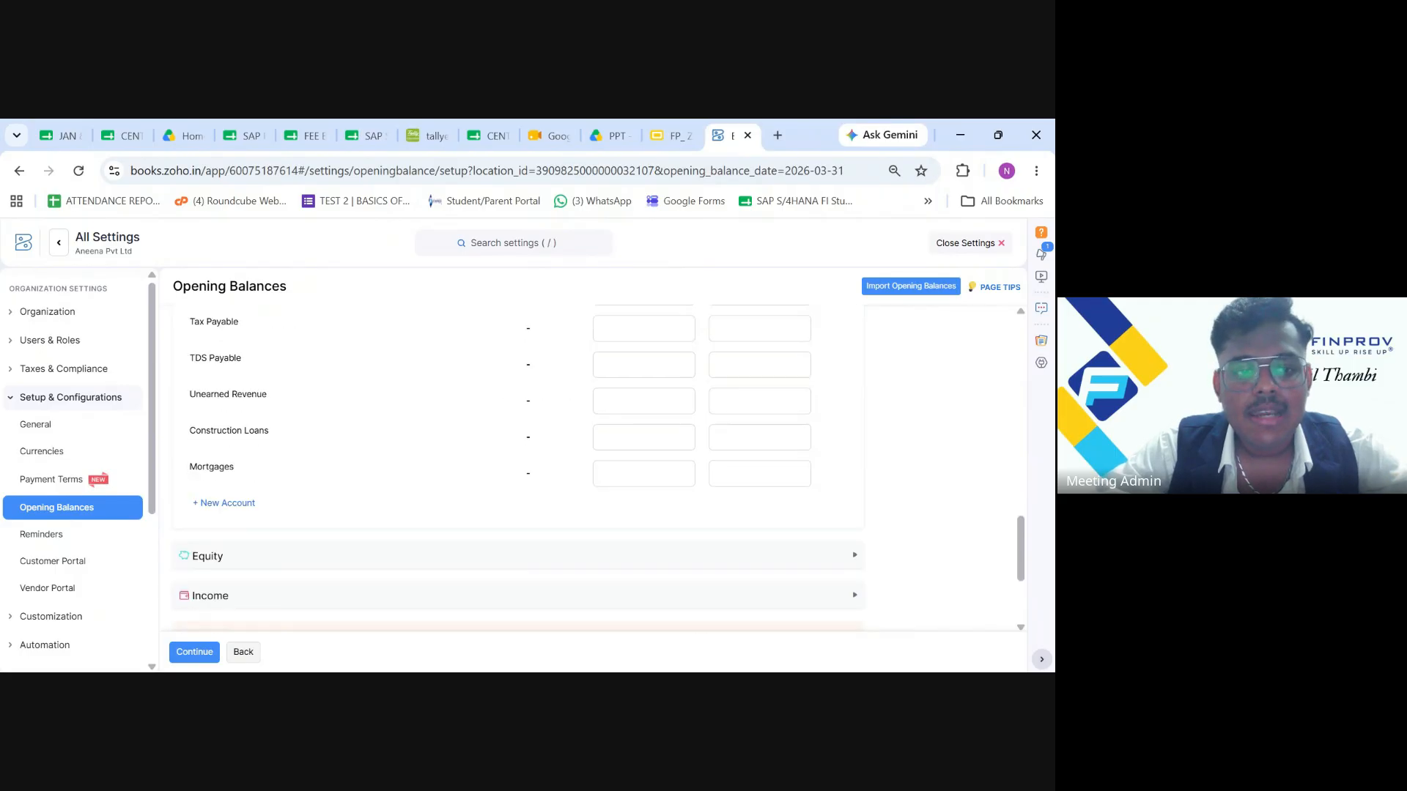
pyautogui.scroll(1, 415, 454)
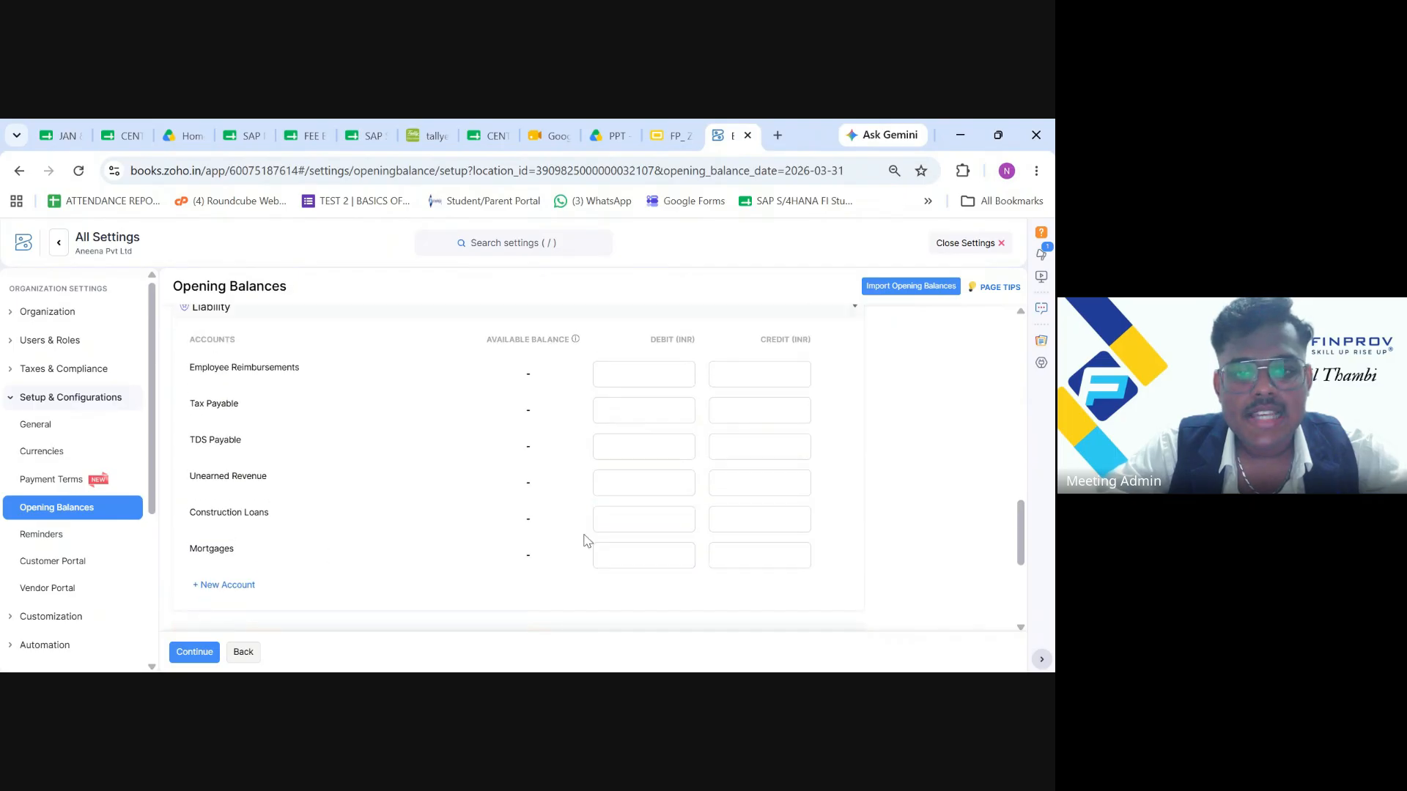
pyautogui.click(762, 519)
pyautogui.write('10000')
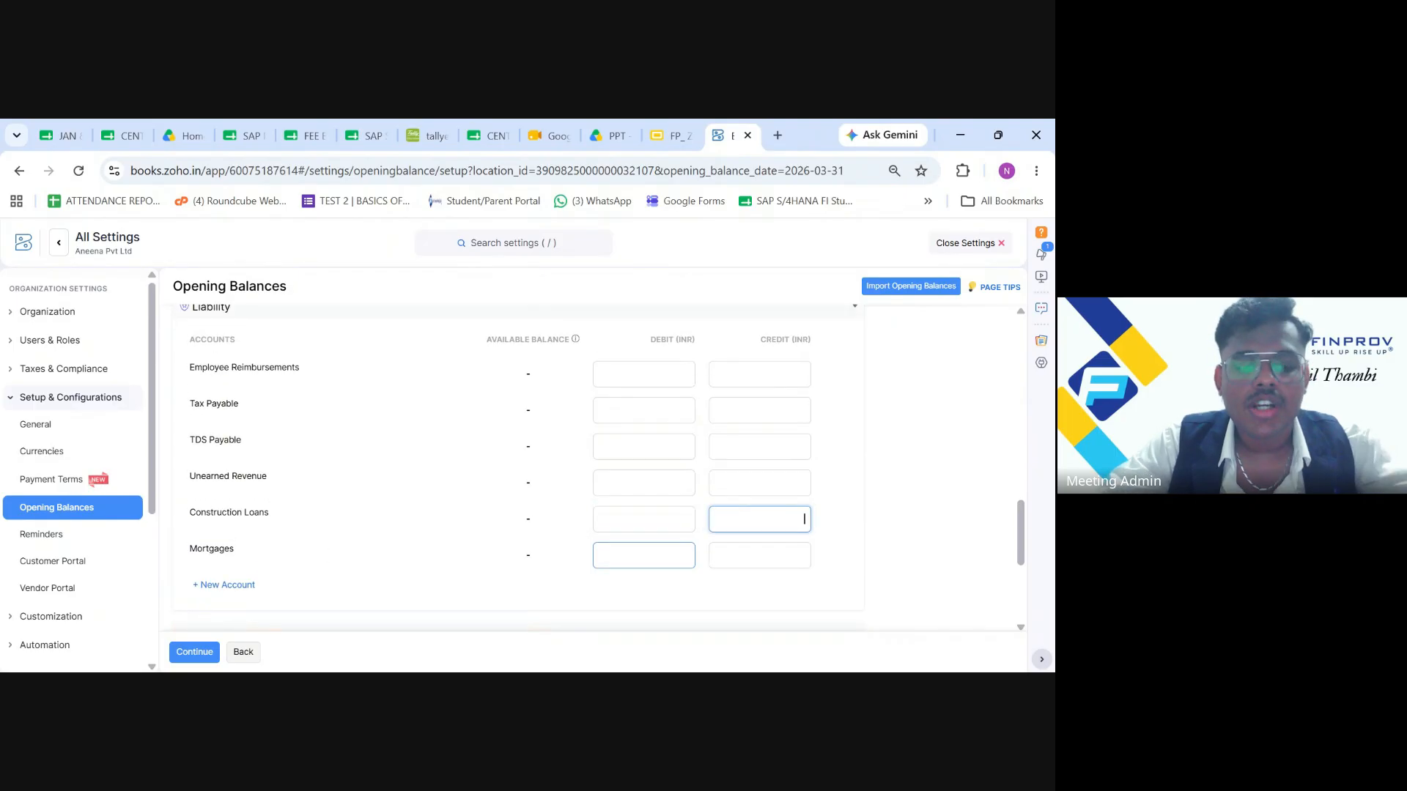
pyautogui.write('0')
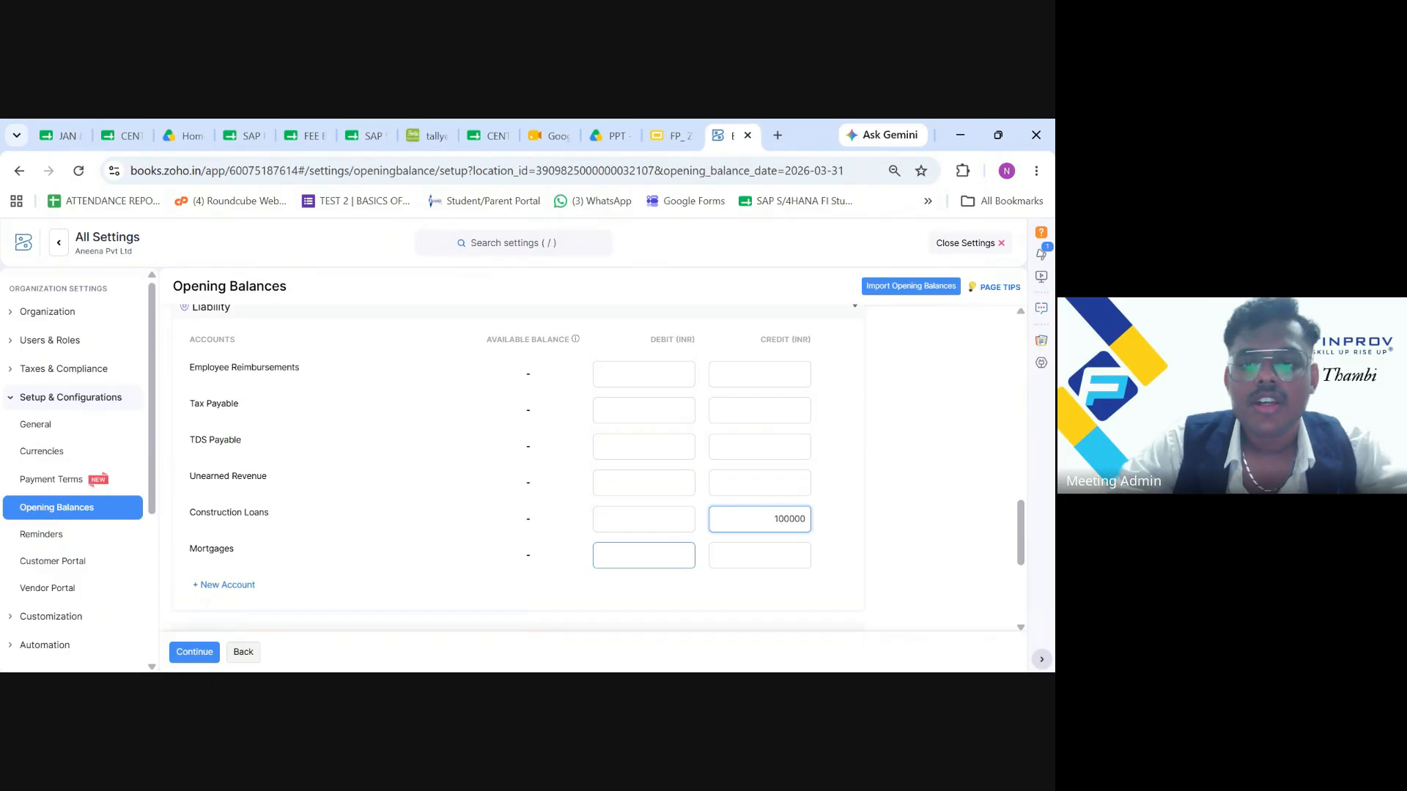
pyautogui.click(500, 519)
pyautogui.scroll(-3, 501, 519)
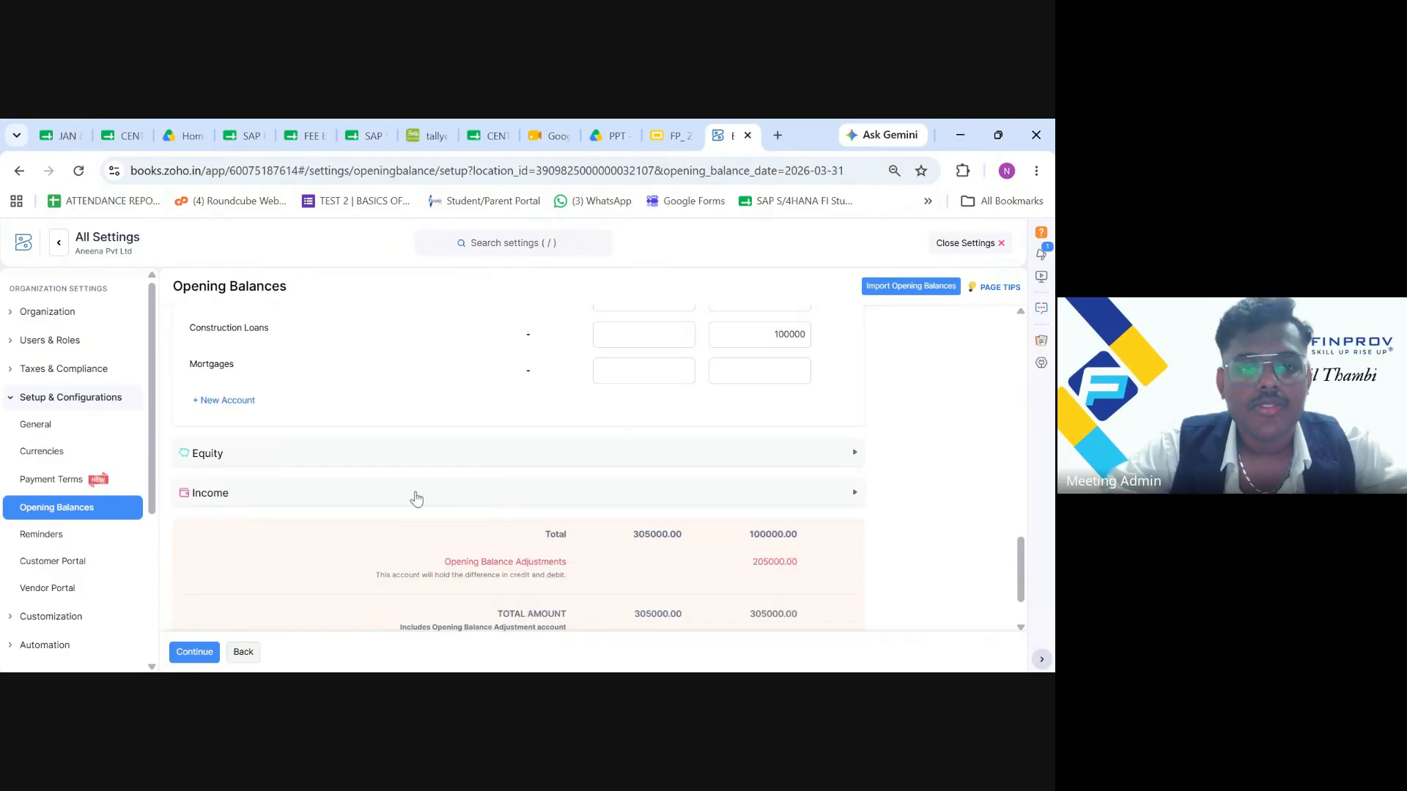
# - Expand the Equity accounts and activate the credit opening balance field for Owner's Equity
pyautogui.click(366, 456)
pyautogui.scroll(-4, 384, 506)
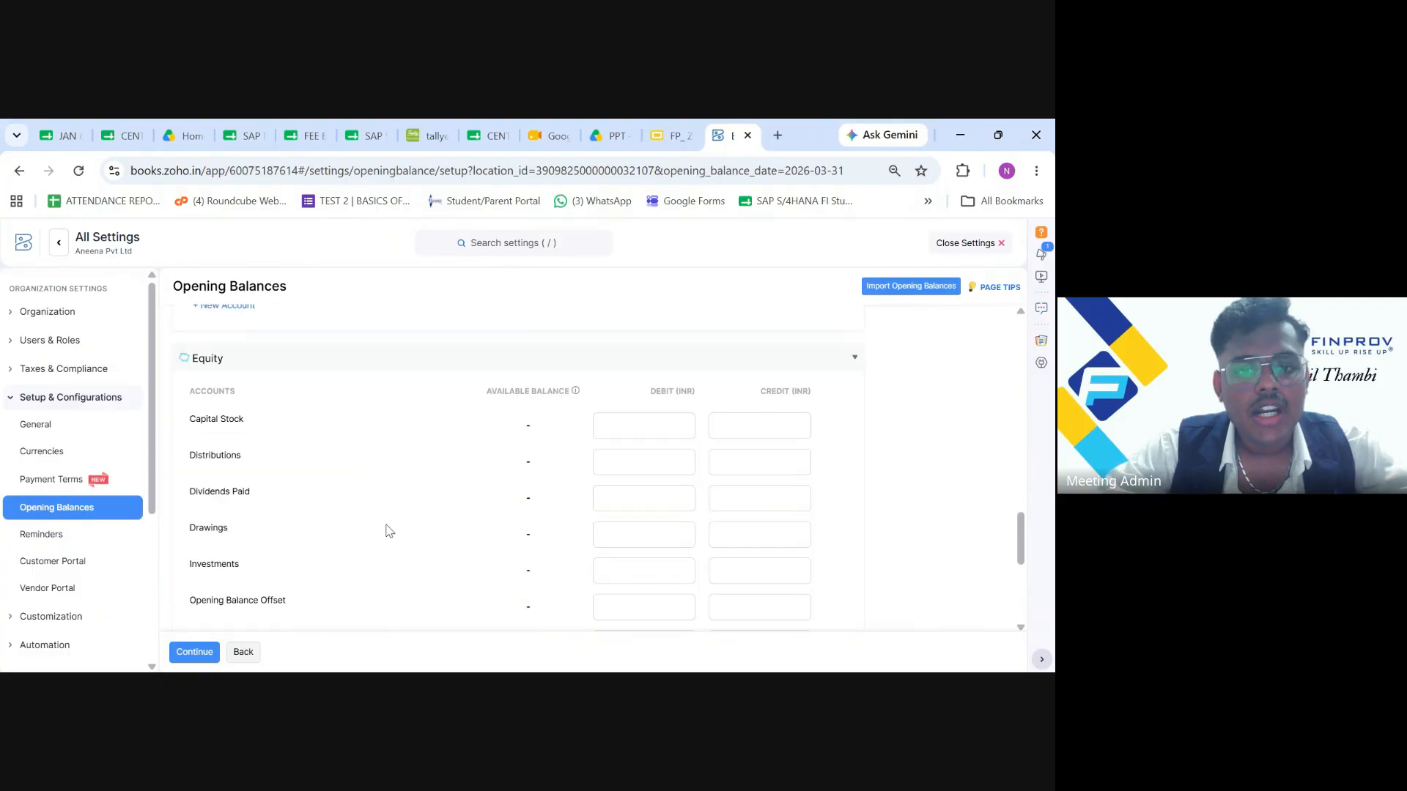
pyautogui.click(755, 482)
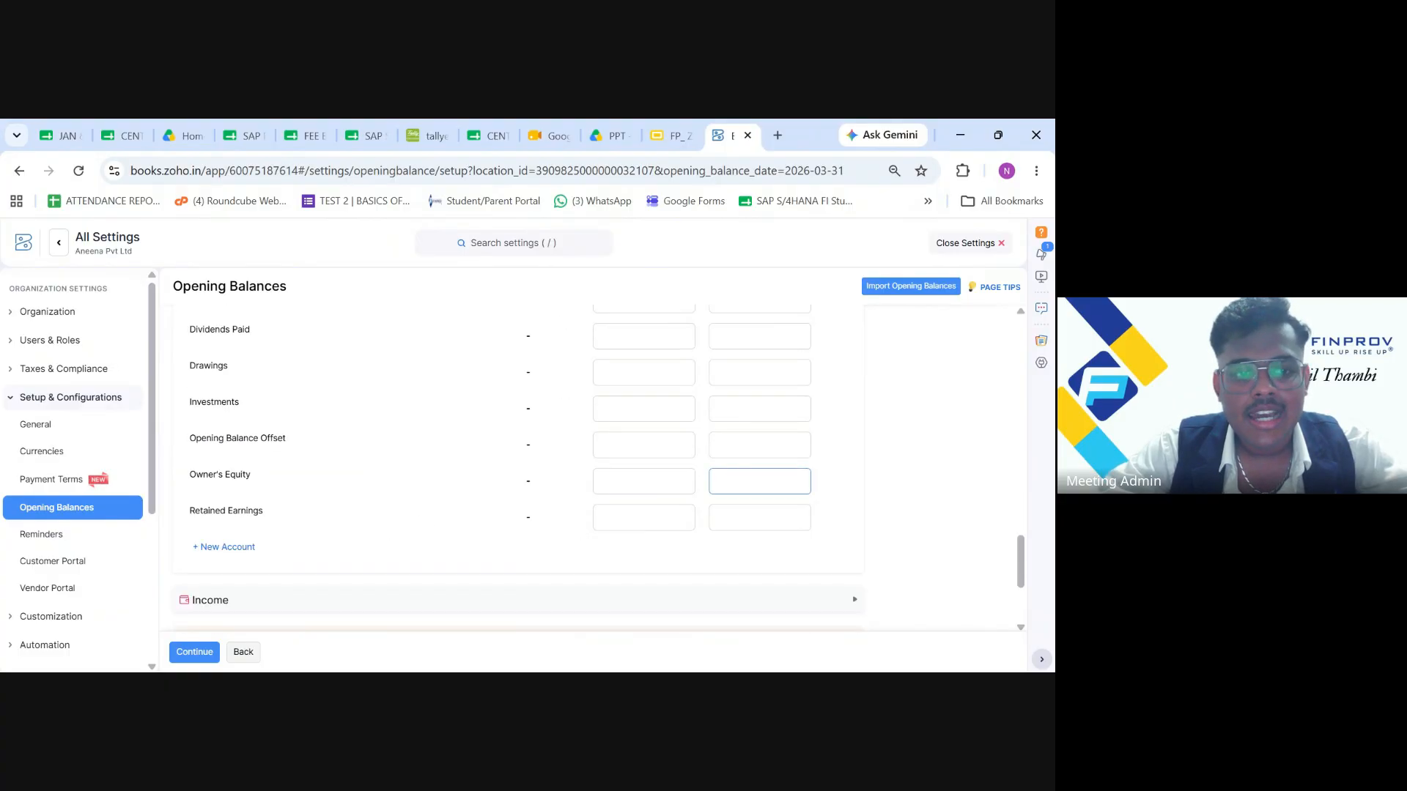
pyautogui.scroll(2, 503, 421)
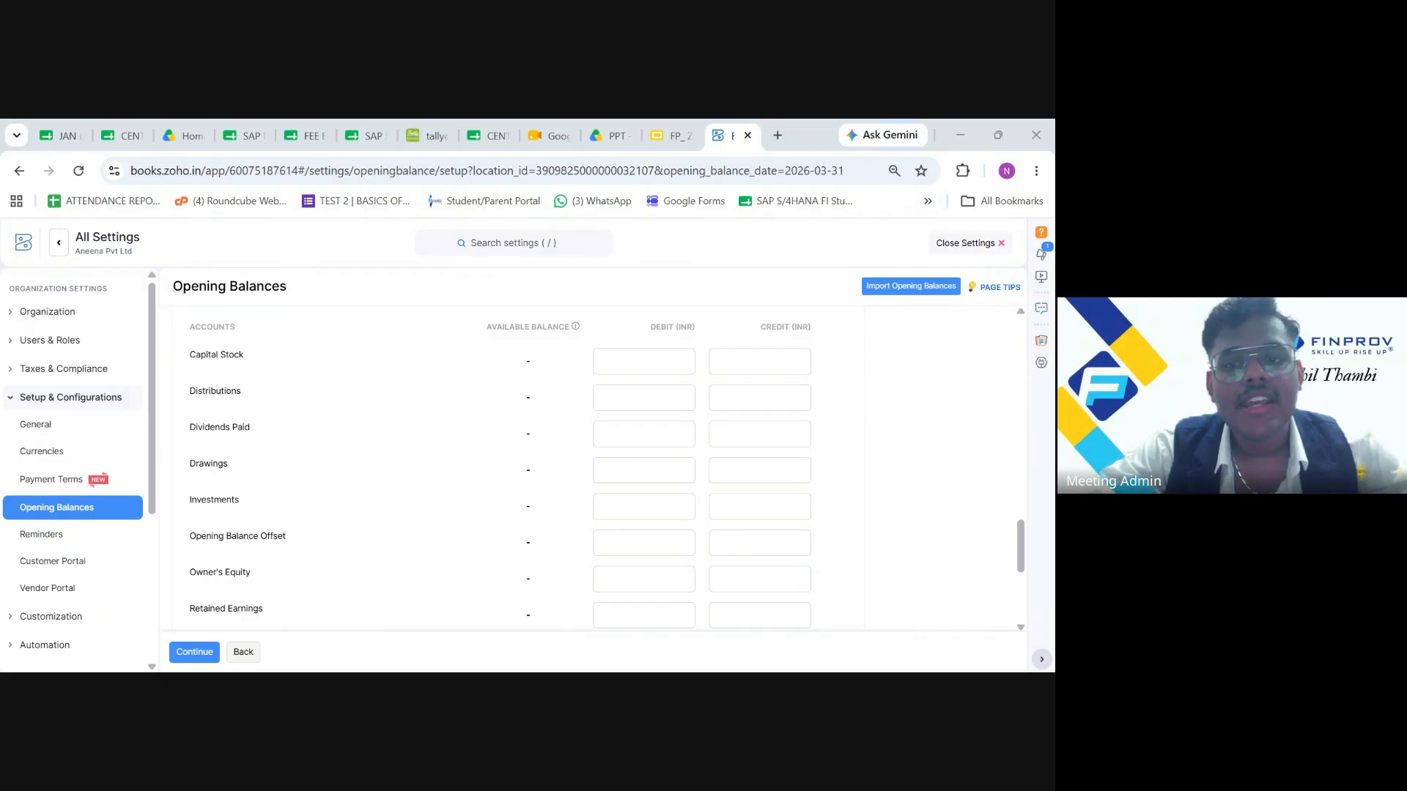
pyautogui.click(760, 578)
pyautogui.scroll(1, 760, 579)
pyautogui.scroll(-1, 759, 579)
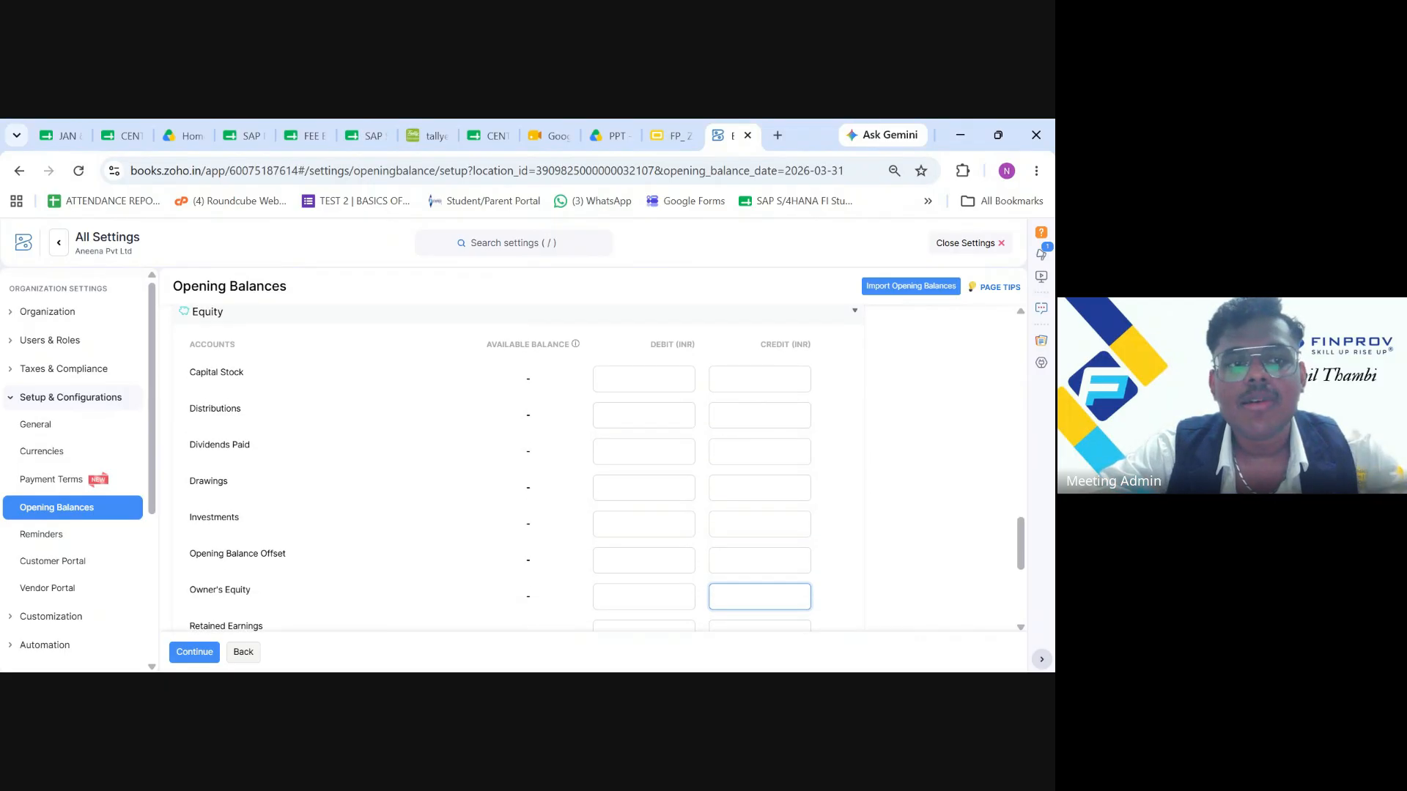
pyautogui.hotkey('alt', 'Tab')
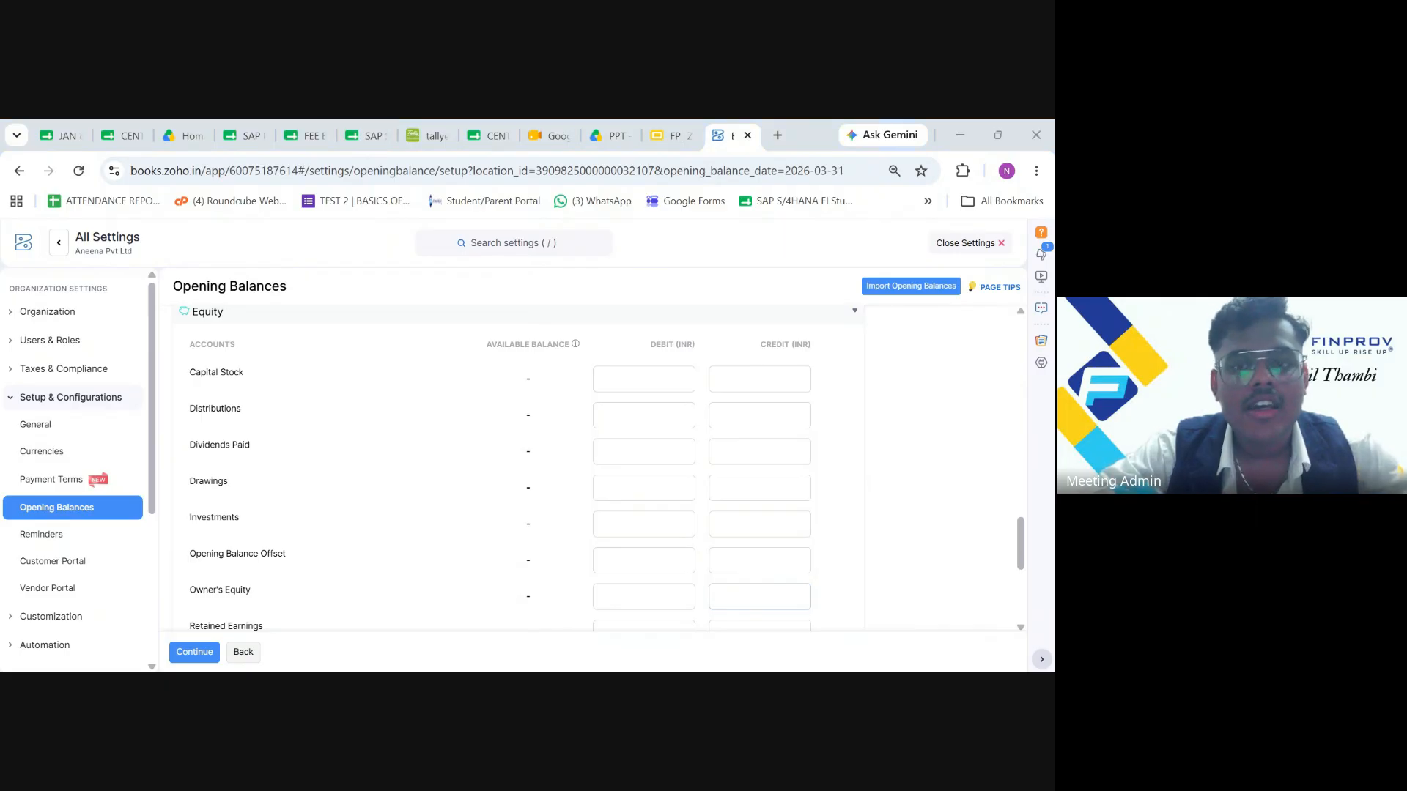
pyautogui.click(759, 597)
pyautogui.scroll(-1, 760, 586)
pyautogui.scroll(1, 759, 557)
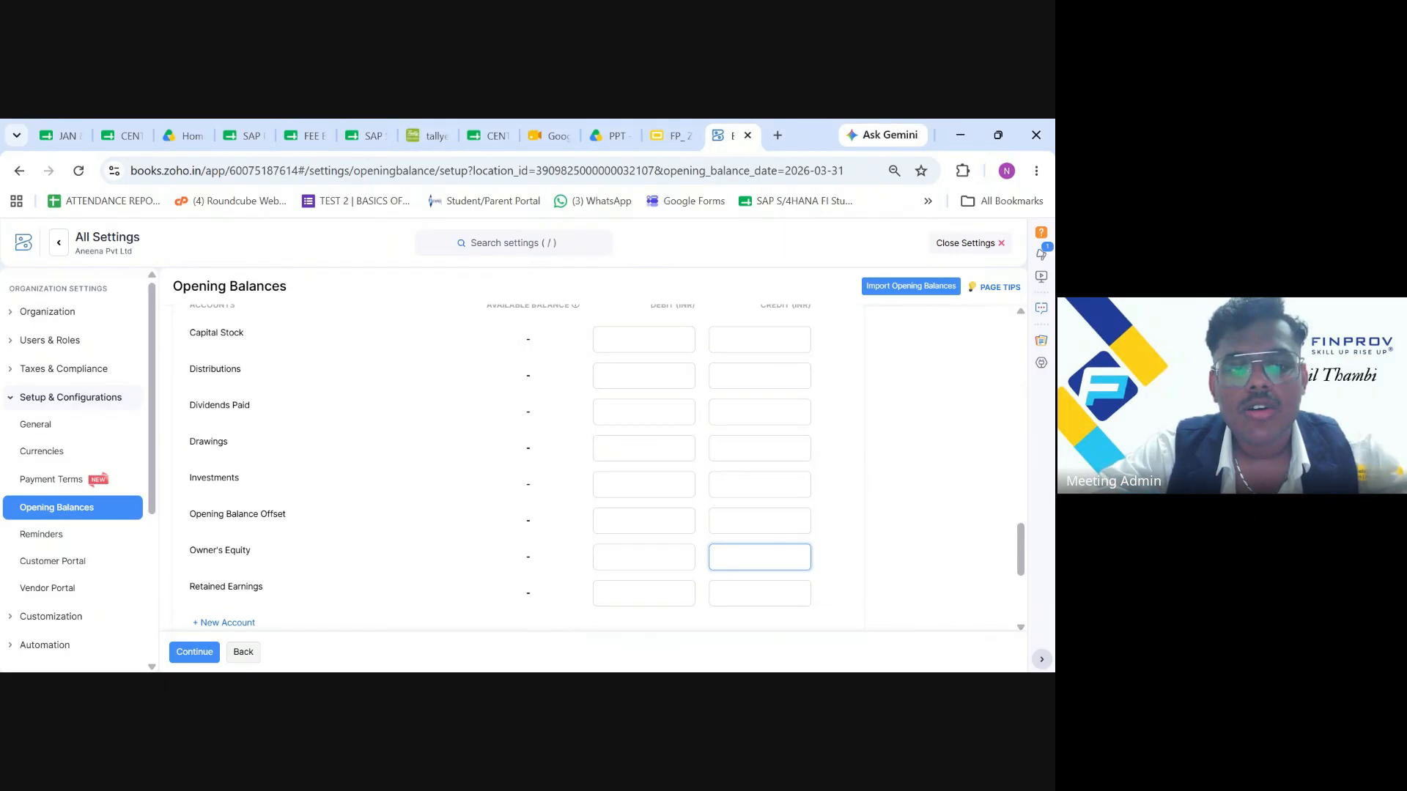
pyautogui.hotkey('alt', 'Tab')
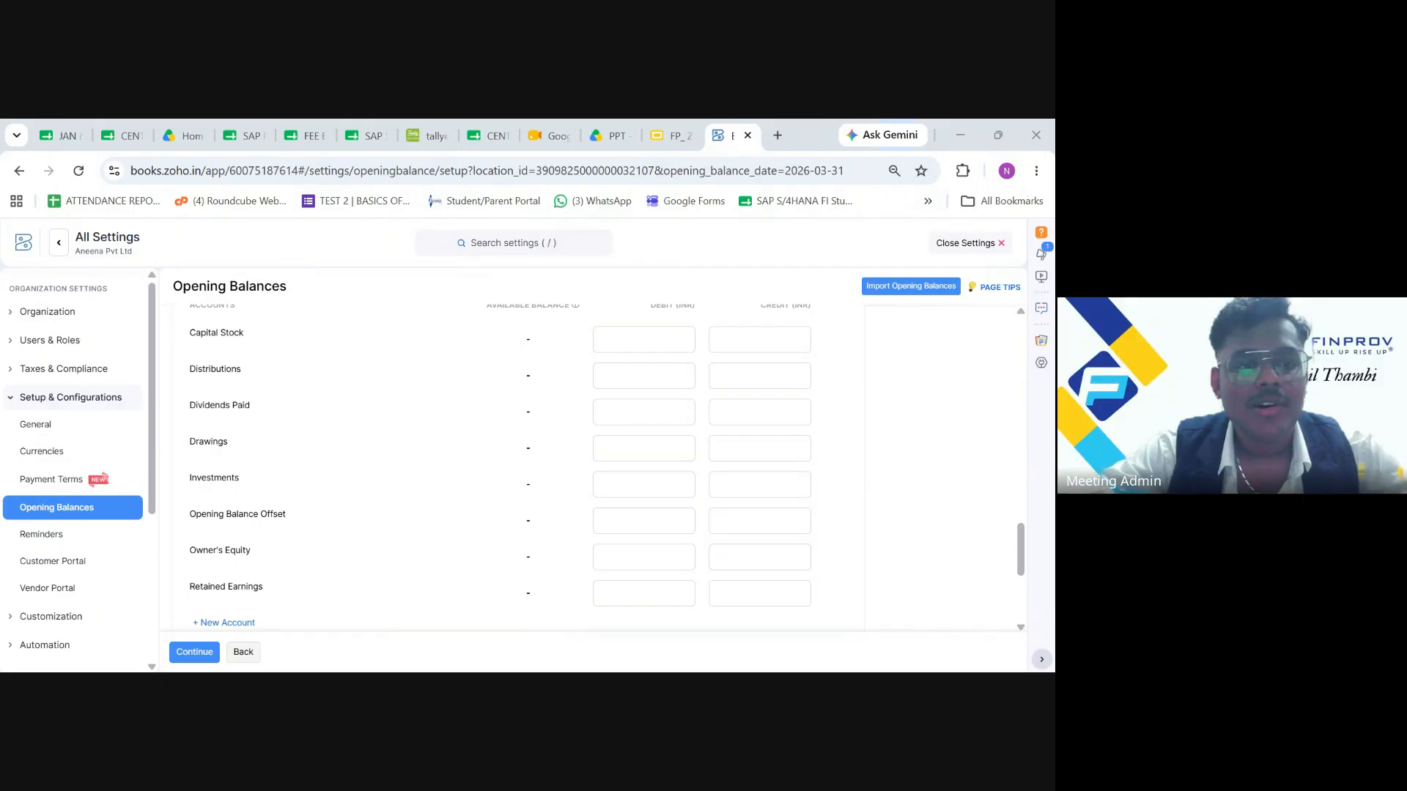
# - Tick Owner's Equity and underline Capital Stock by hand, and clear the ink marks
pyautogui.moveTo(249, 560); pyautogui.dragTo(337, 497)
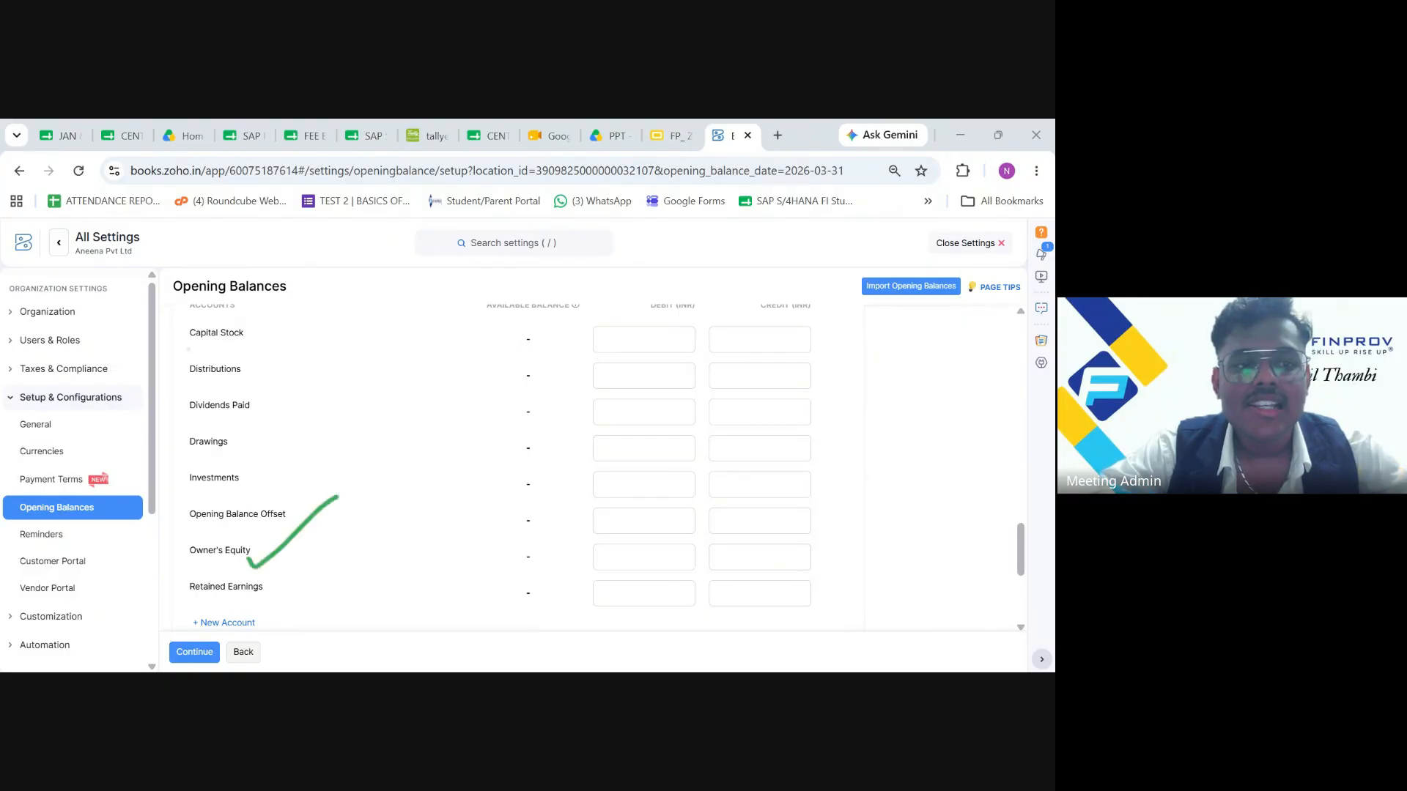
pyautogui.moveTo(188, 350); pyautogui.dragTo(295, 361)
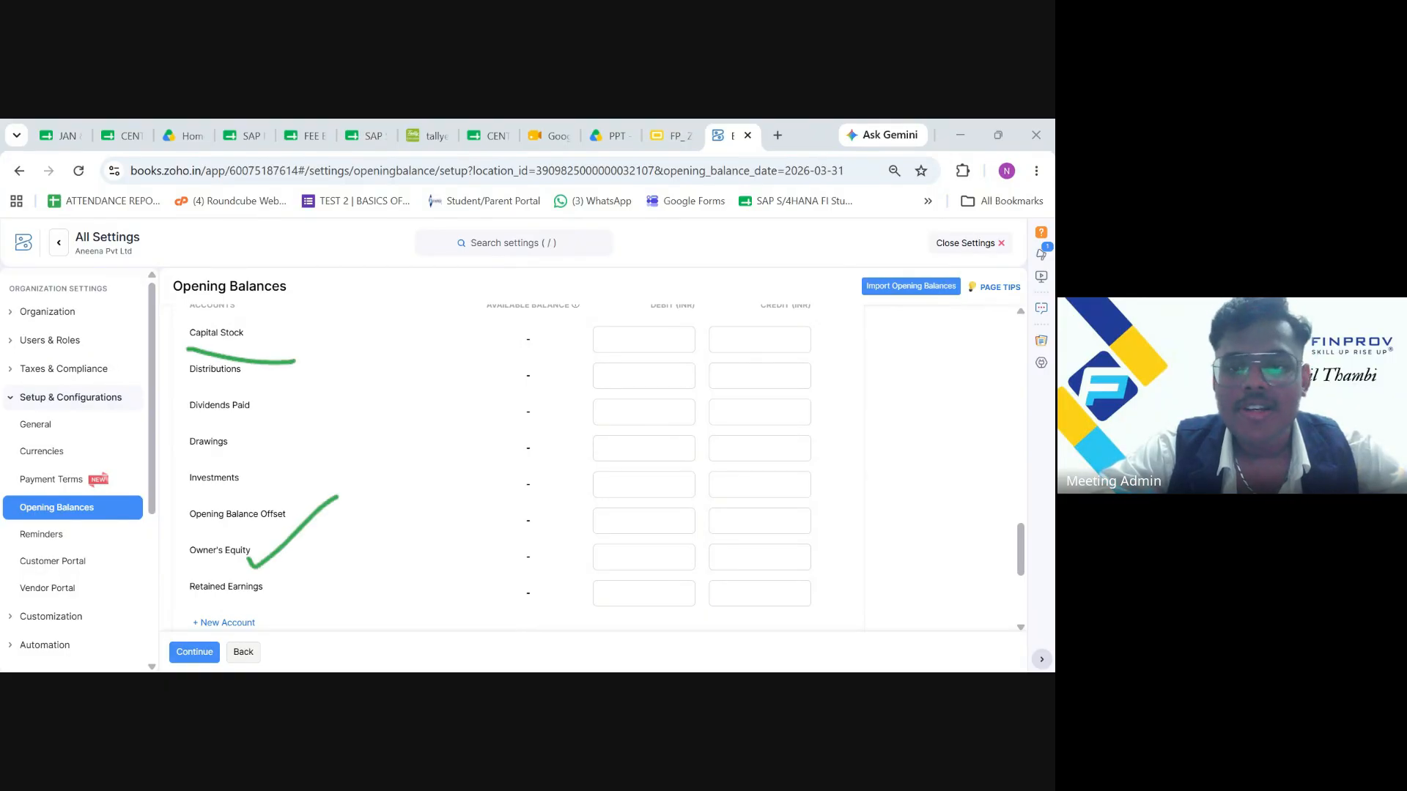
pyautogui.press('Escape')
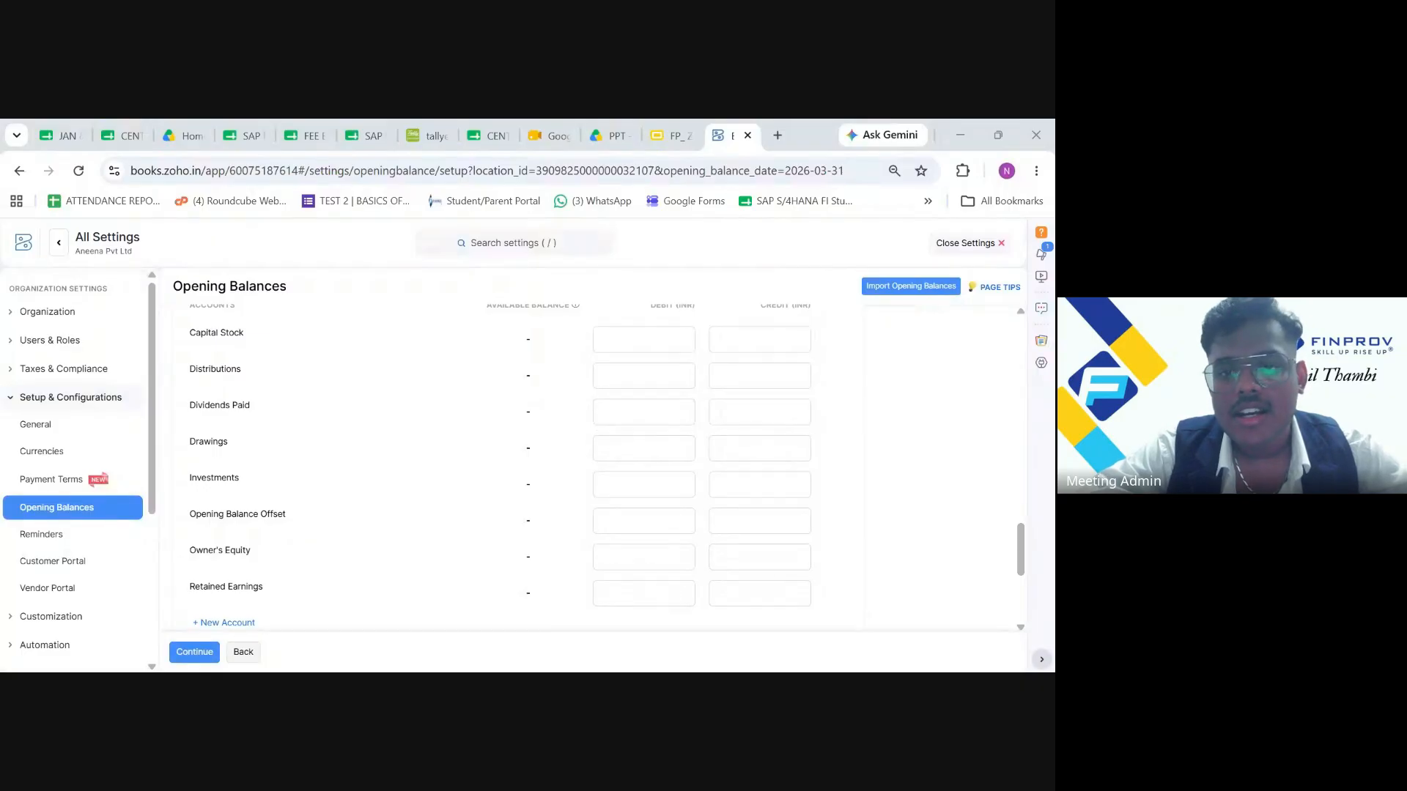
pyautogui.press('Escape')
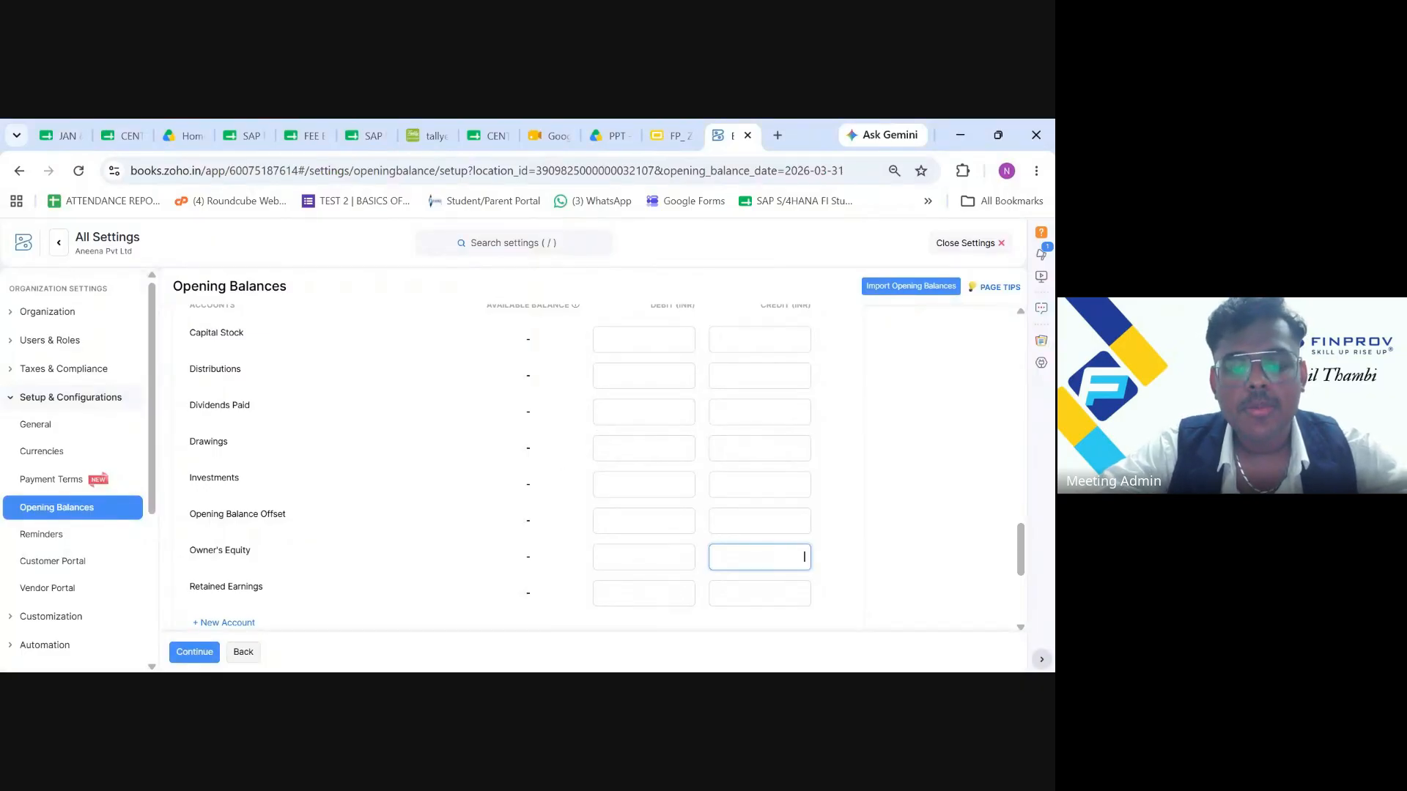
# - Enter a credit opening balance of 100000 for Owner's Equity
pyautogui.write('100000')
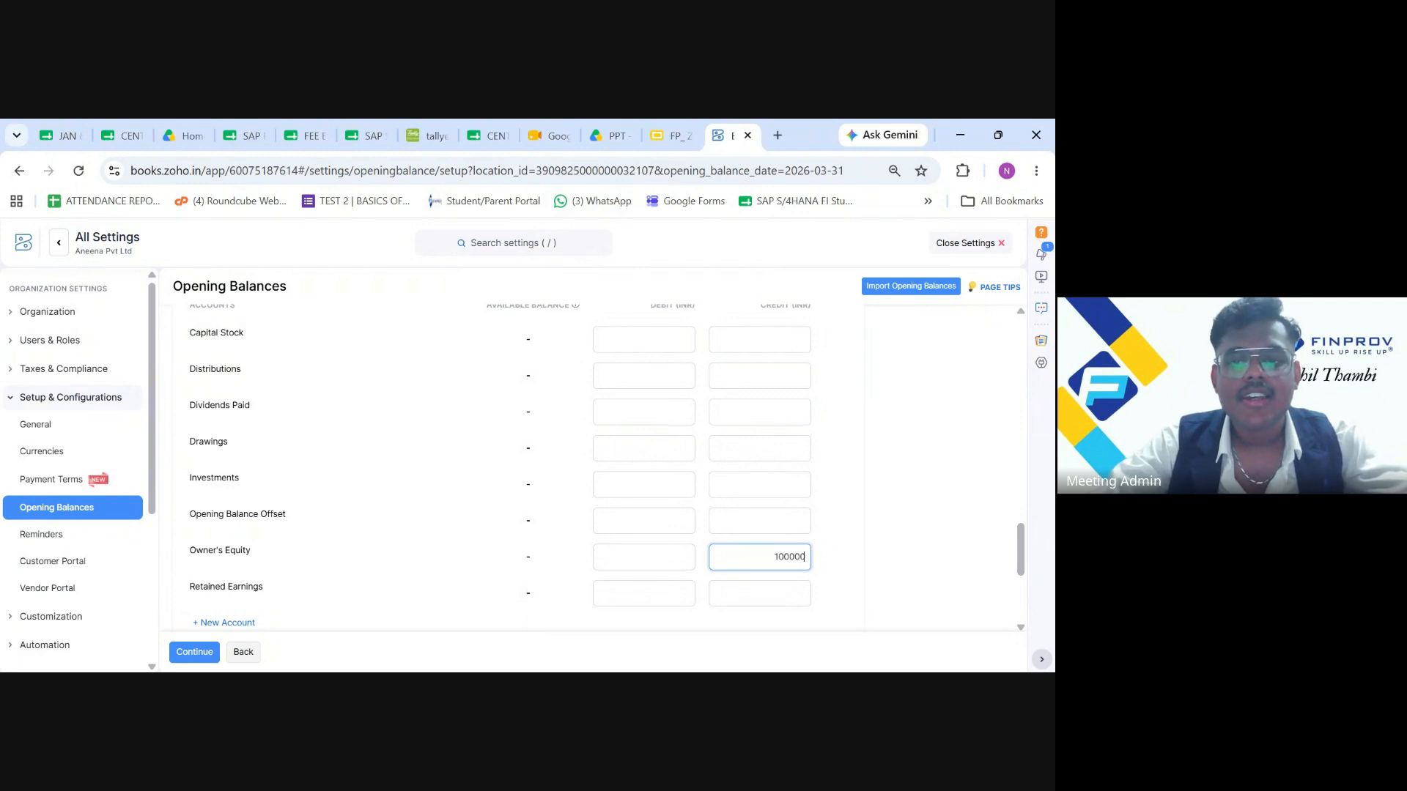
pyautogui.click(825, 541)
pyautogui.scroll(-2, 826, 541)
pyautogui.scroll(-2, 825, 541)
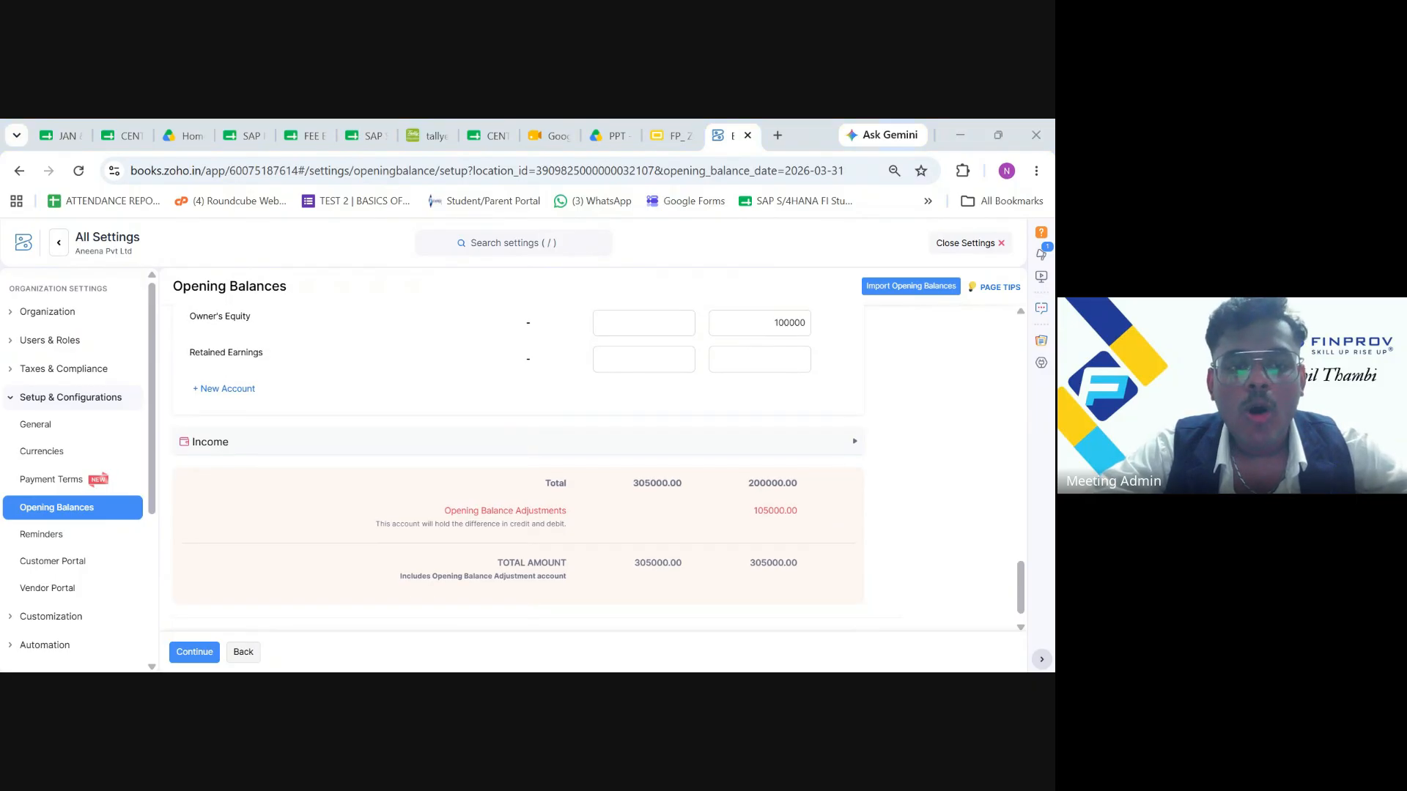
# - Underline Opening Balance Adjustments and its credit amount by hand, and circle the debit and credit totals
pyautogui.moveTo(422, 528); pyautogui.dragTo(599, 515)
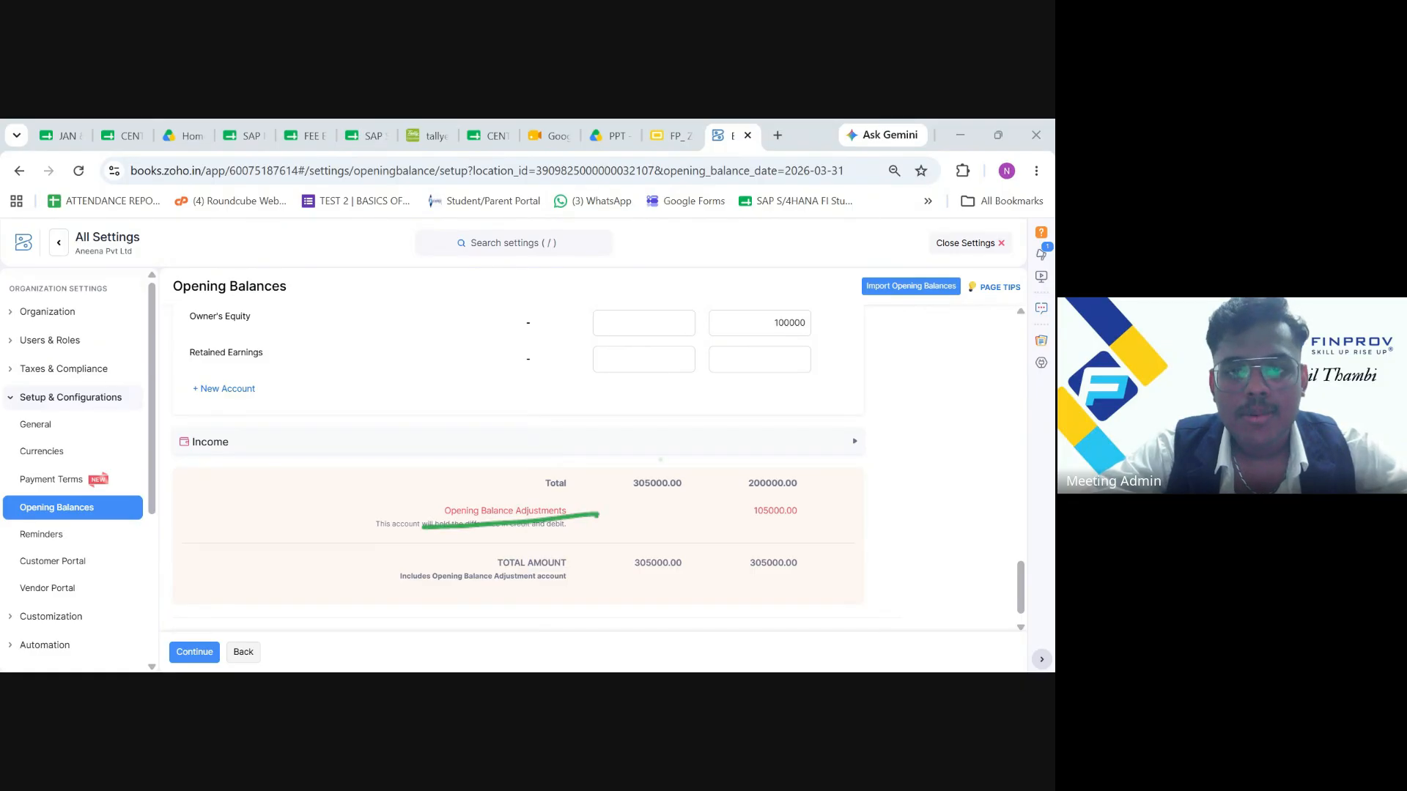
pyautogui.moveTo(661, 459); pyautogui.dragTo(622, 444)
pyautogui.moveTo(773, 445)
pyautogui.mouseDown()
pyautogui.moveTo(748, 504)
pyautogui.moveTo(780, 447)
pyautogui.moveTo(762, 444)
pyautogui.mouseUp()
pyautogui.moveTo(763, 522); pyautogui.dragTo(814, 521)
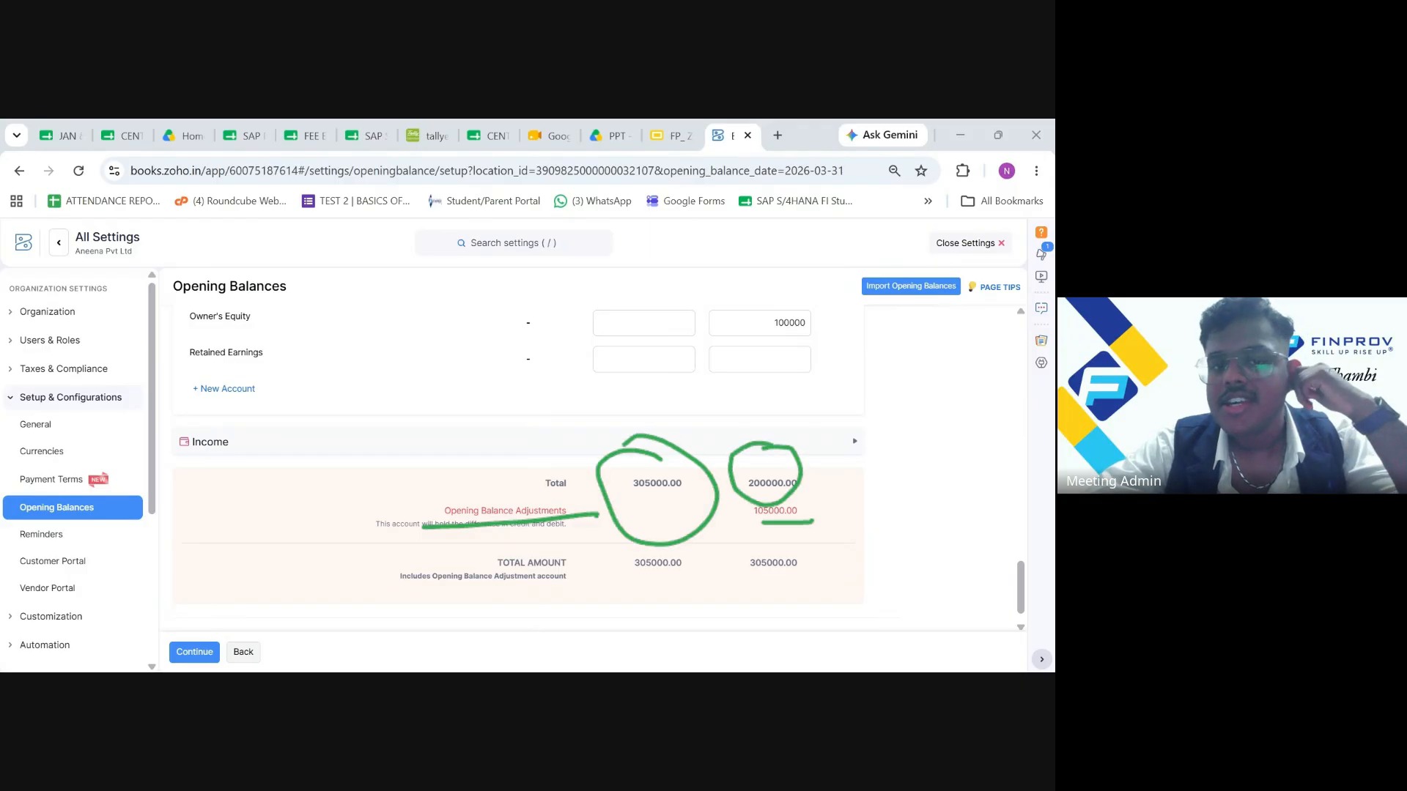
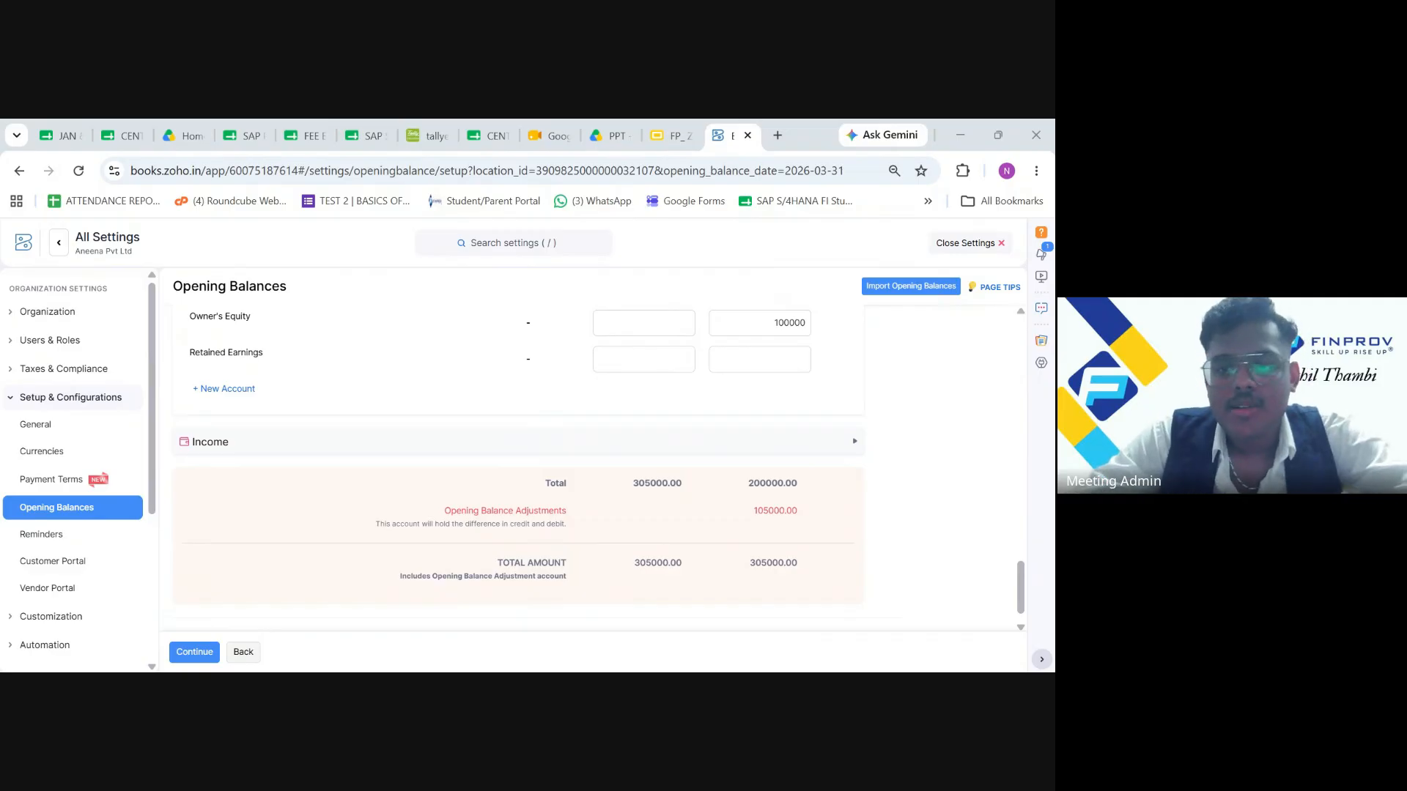
# - Collapse the Liability and Equity accounts and expand the Bank accounts in the opening balances
pyautogui.scroll(8, 518, 469)
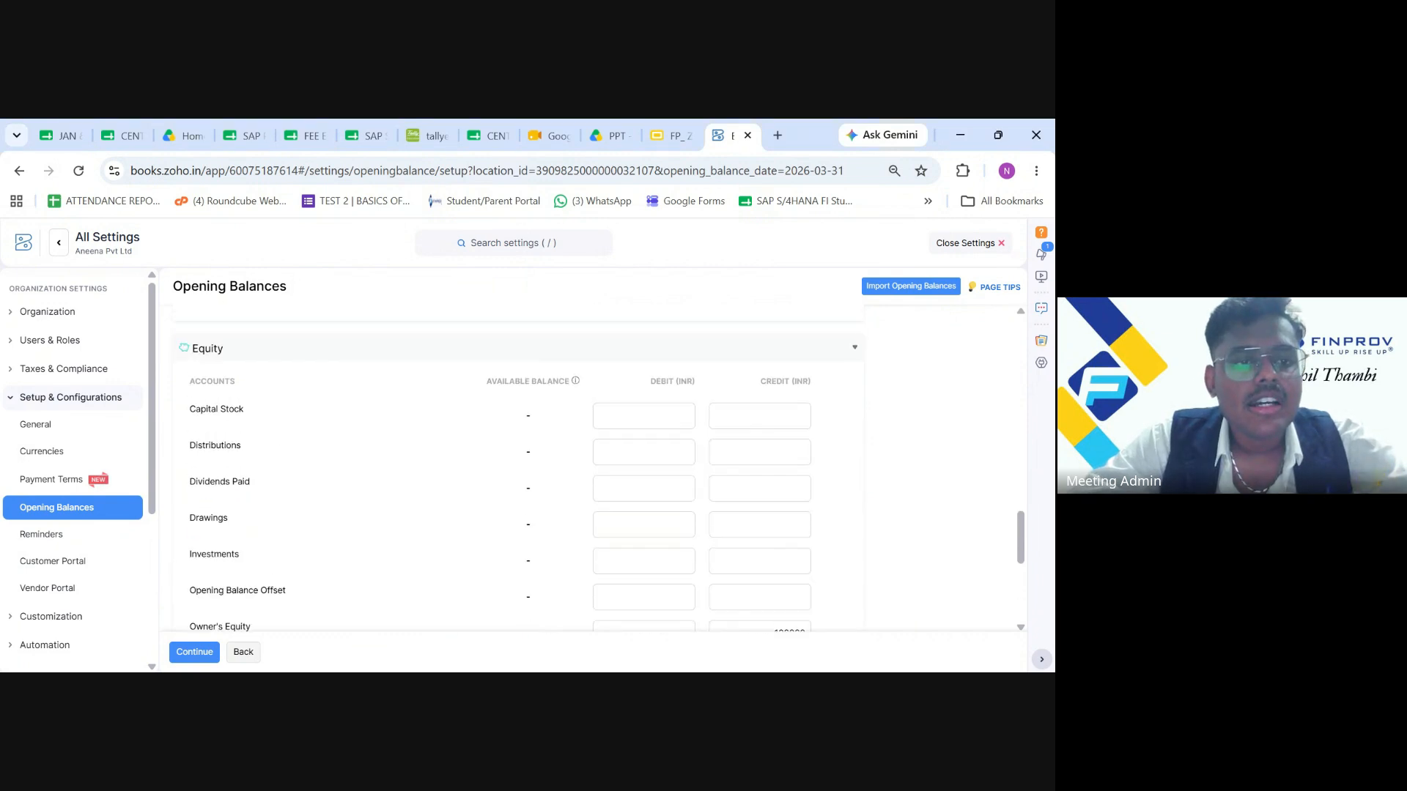
pyautogui.scroll(5, 352, 528)
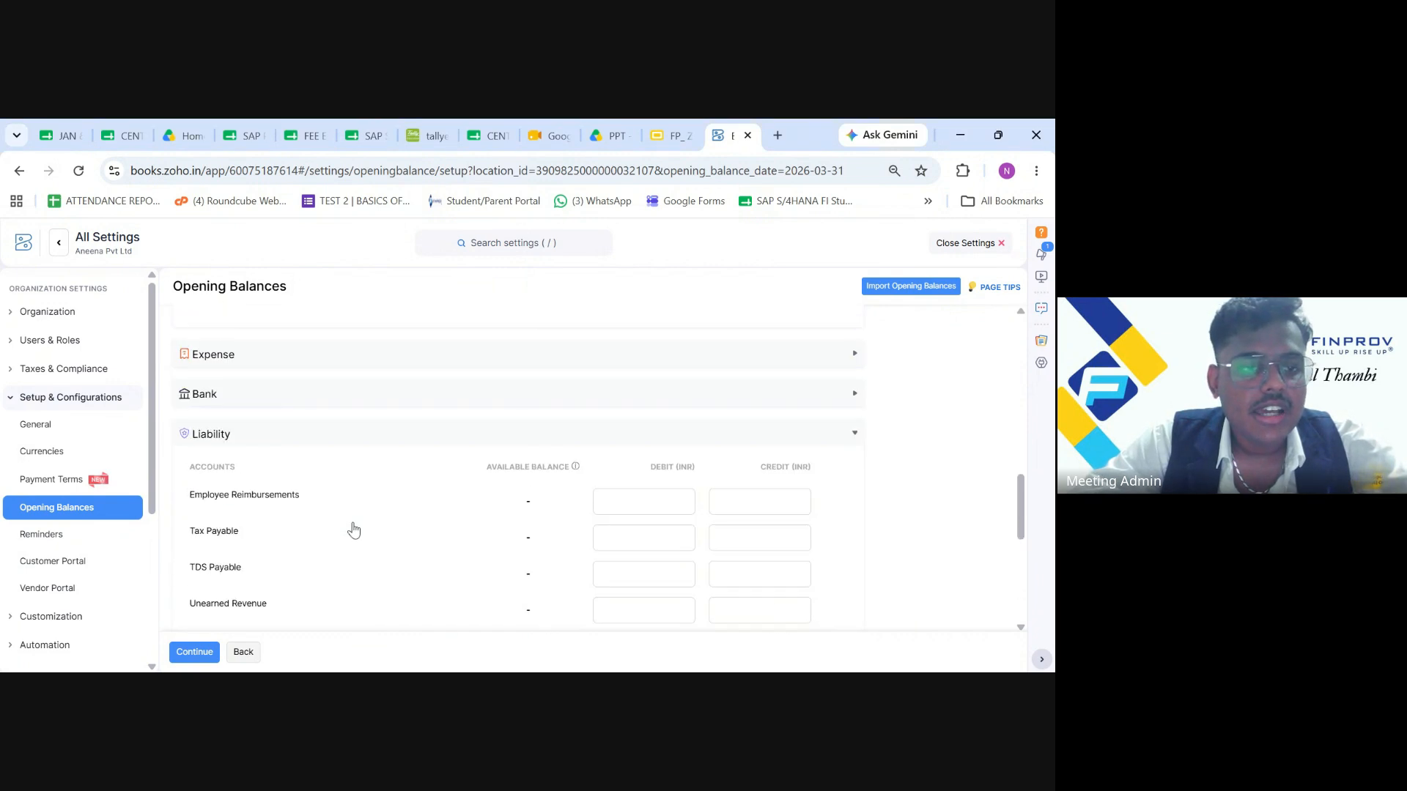
pyautogui.click(286, 495)
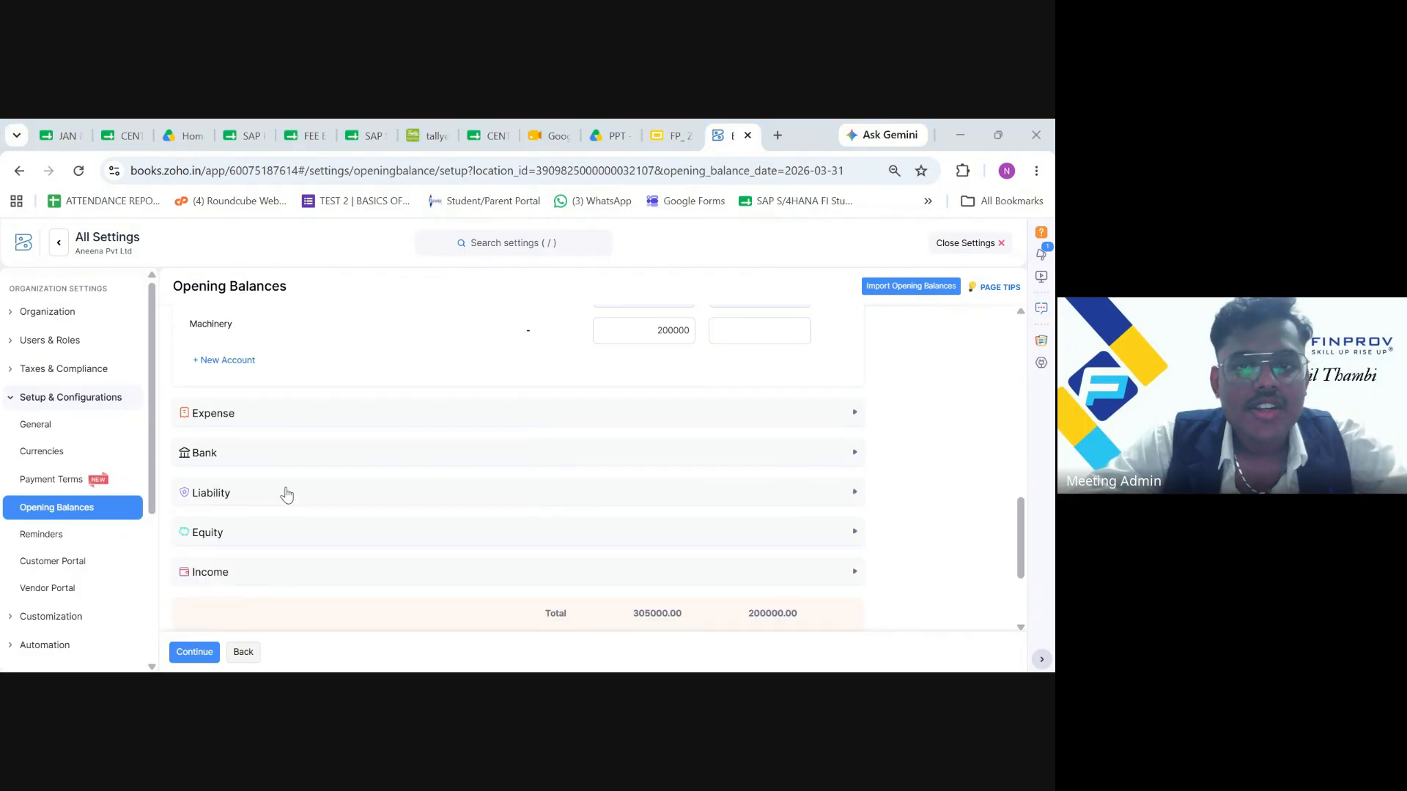
pyautogui.scroll(-1, 269, 452)
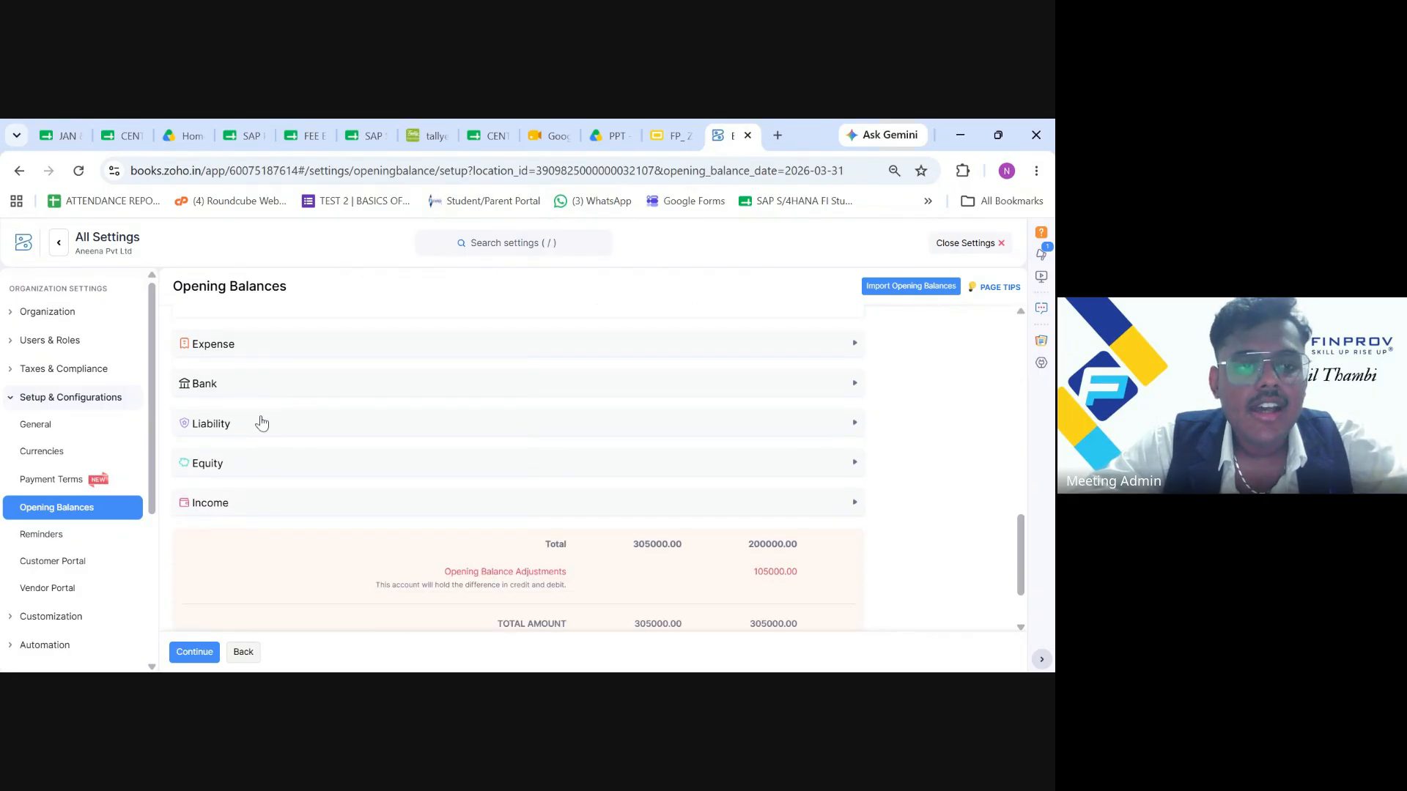
pyautogui.click(242, 388)
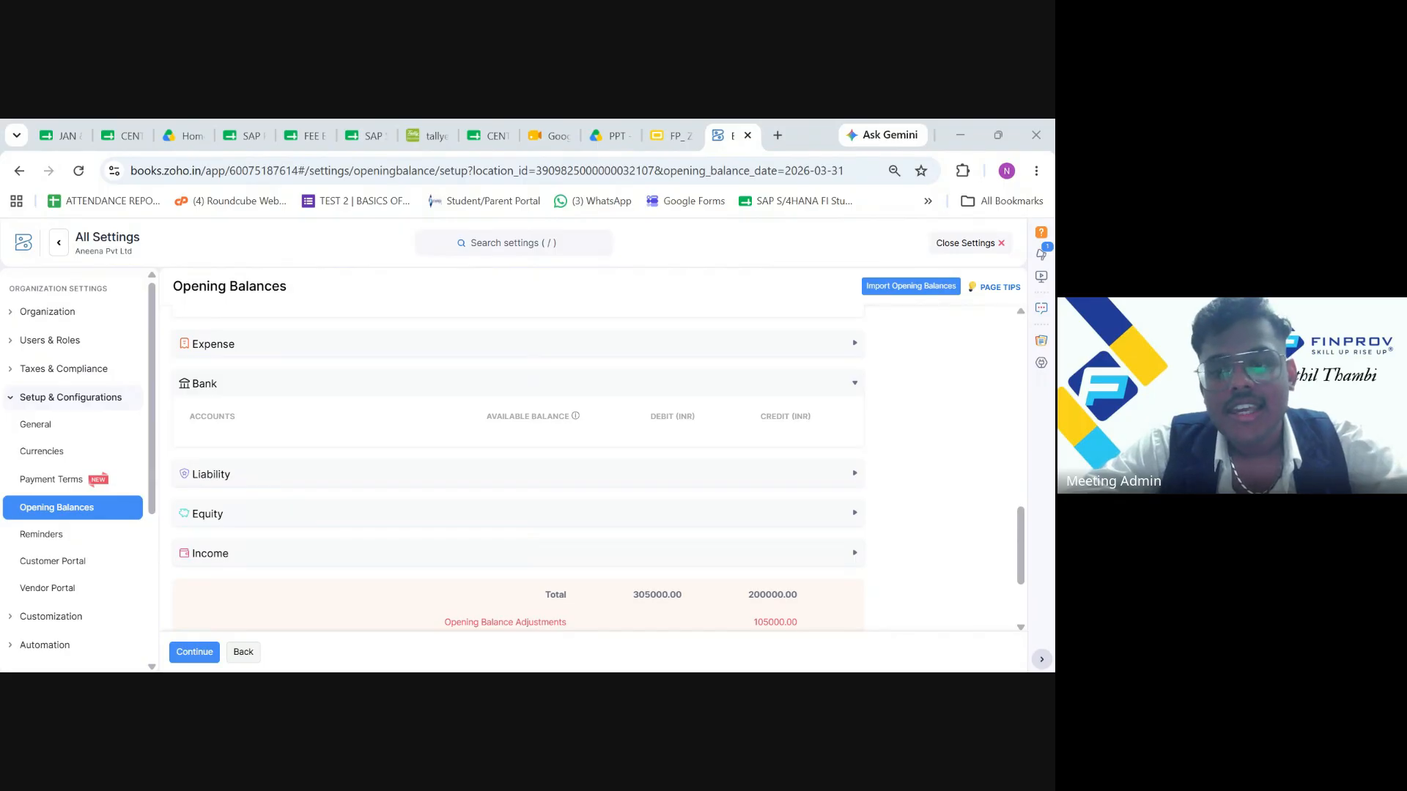
# - Accept transferring the debit-credit difference to the Opening Balance Adjustment account and confirm the Head Office opening balances
pyautogui.scroll(-3, 235, 556)
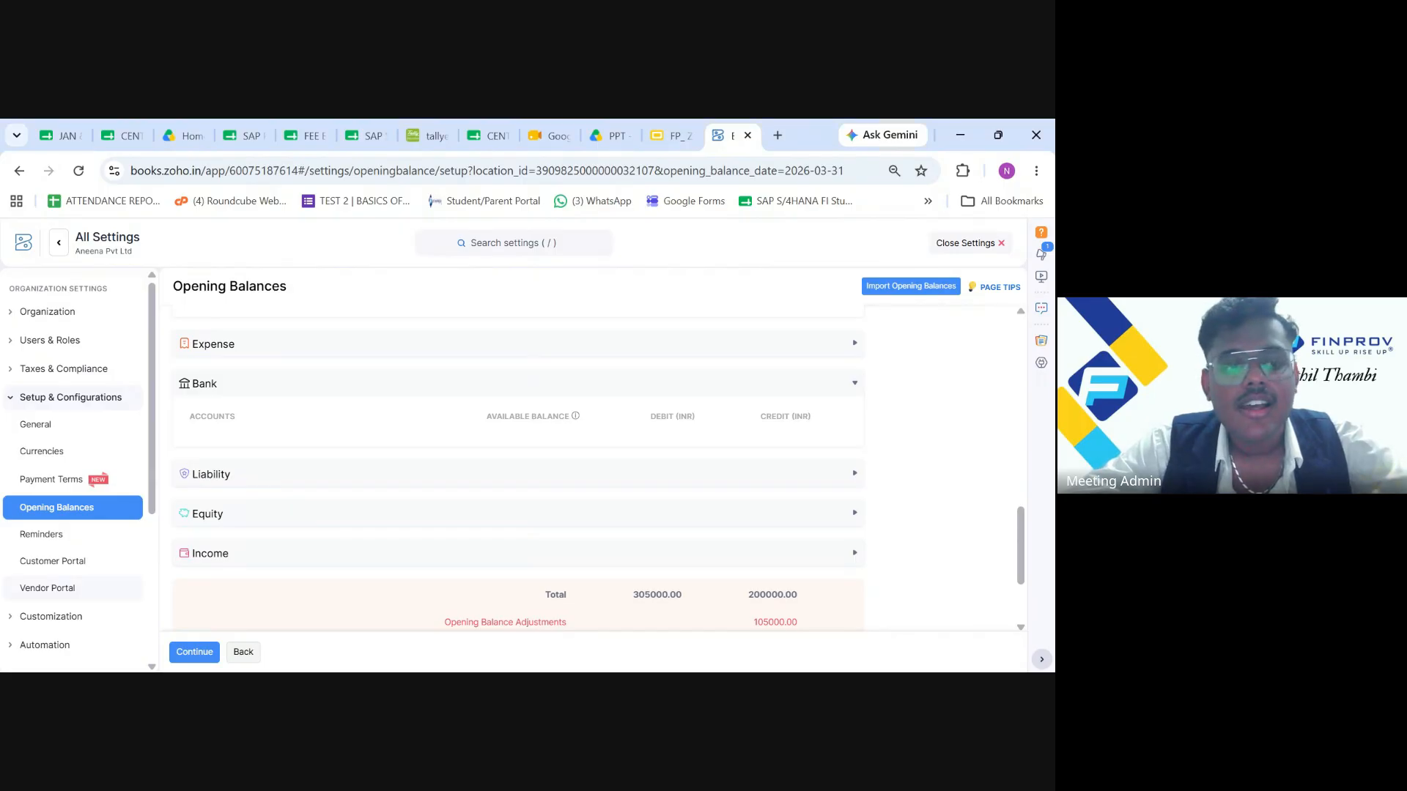
pyautogui.click(195, 655)
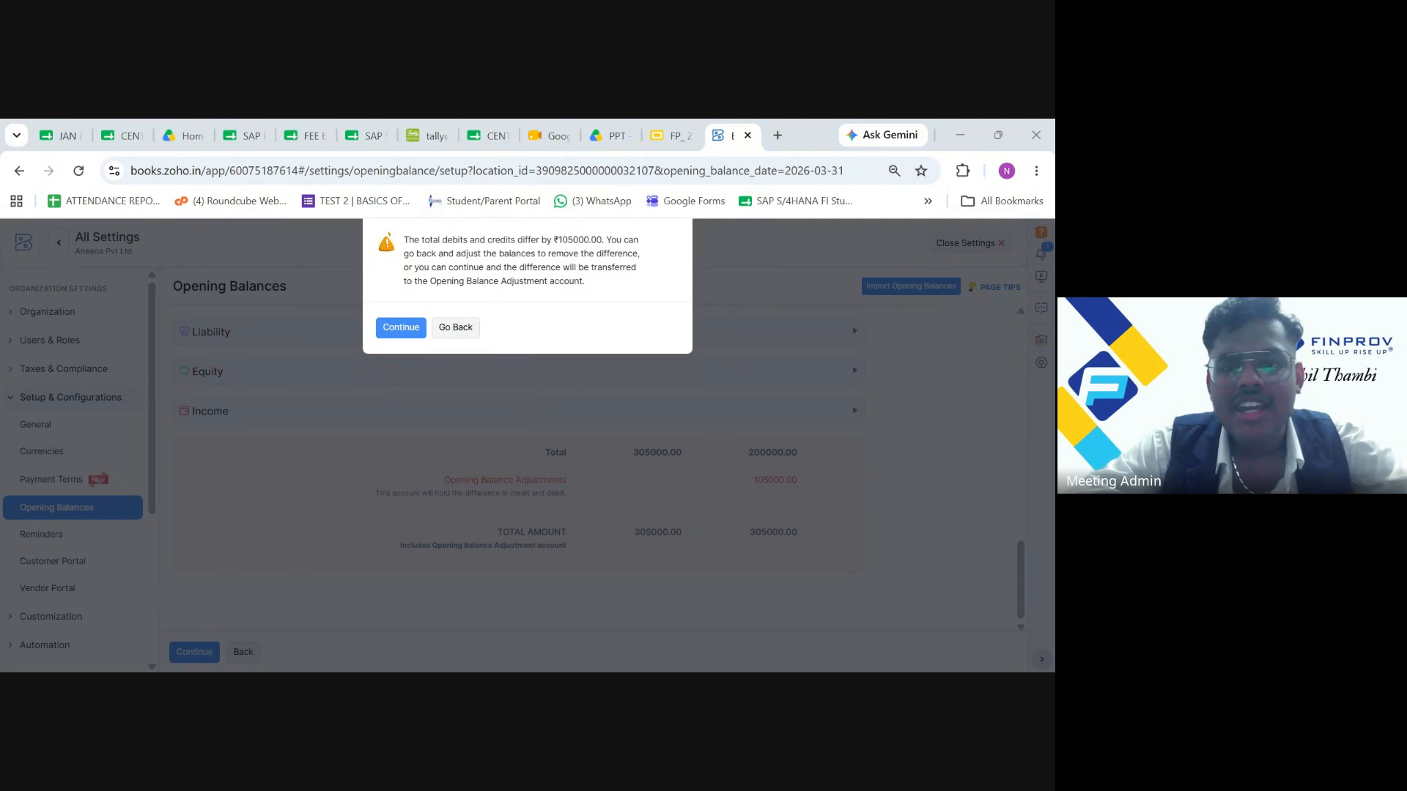
pyautogui.click(401, 328)
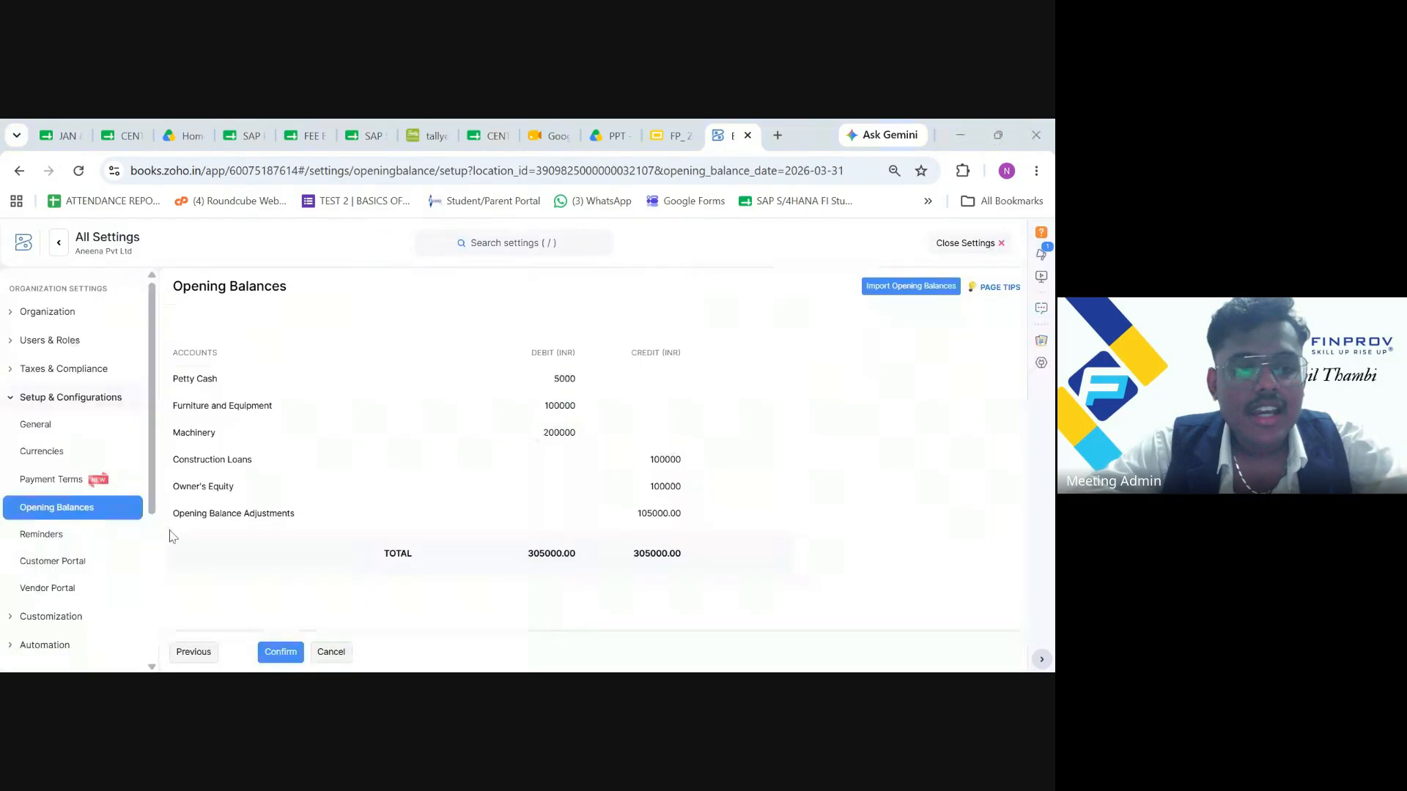
pyautogui.moveTo(180, 529); pyautogui.dragTo(293, 537)
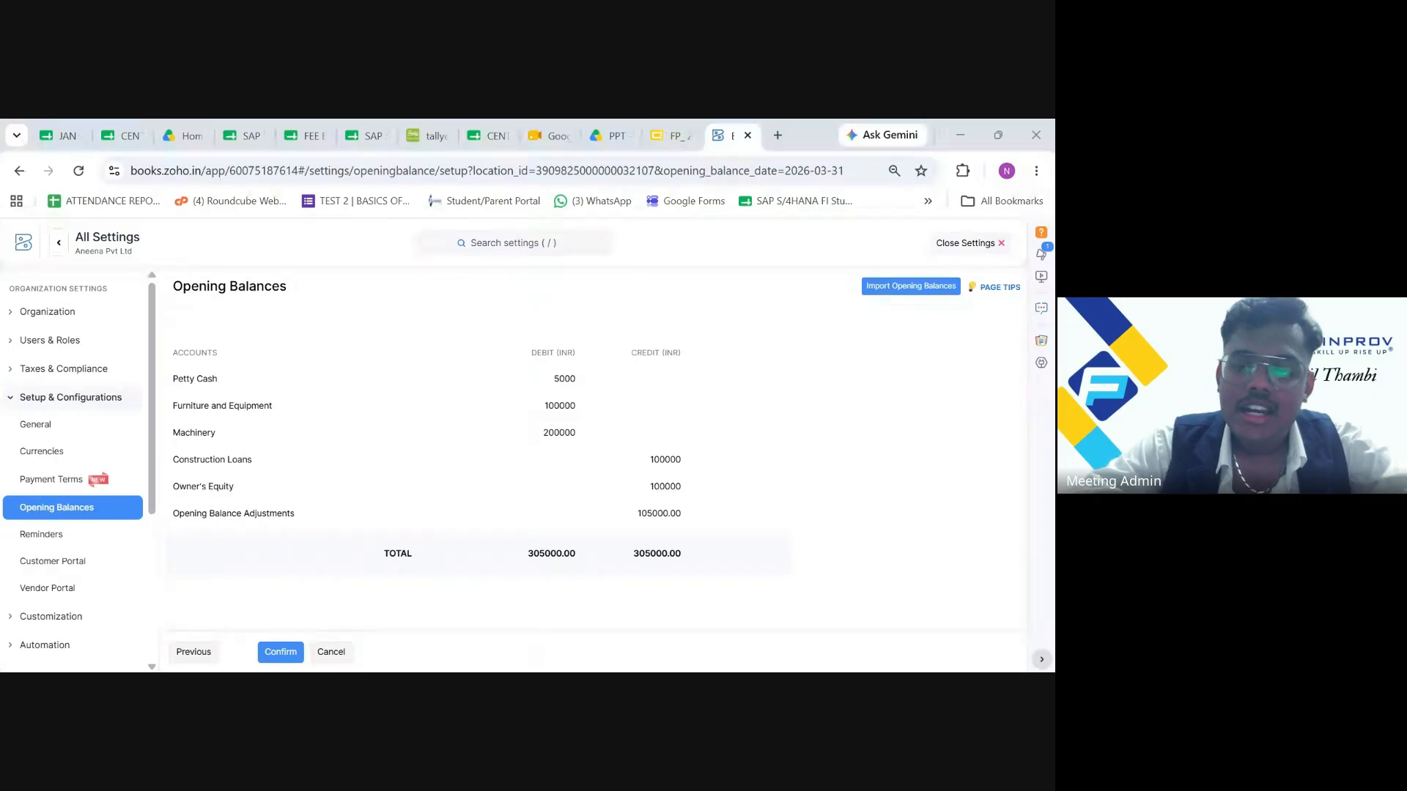
pyautogui.click(289, 652)
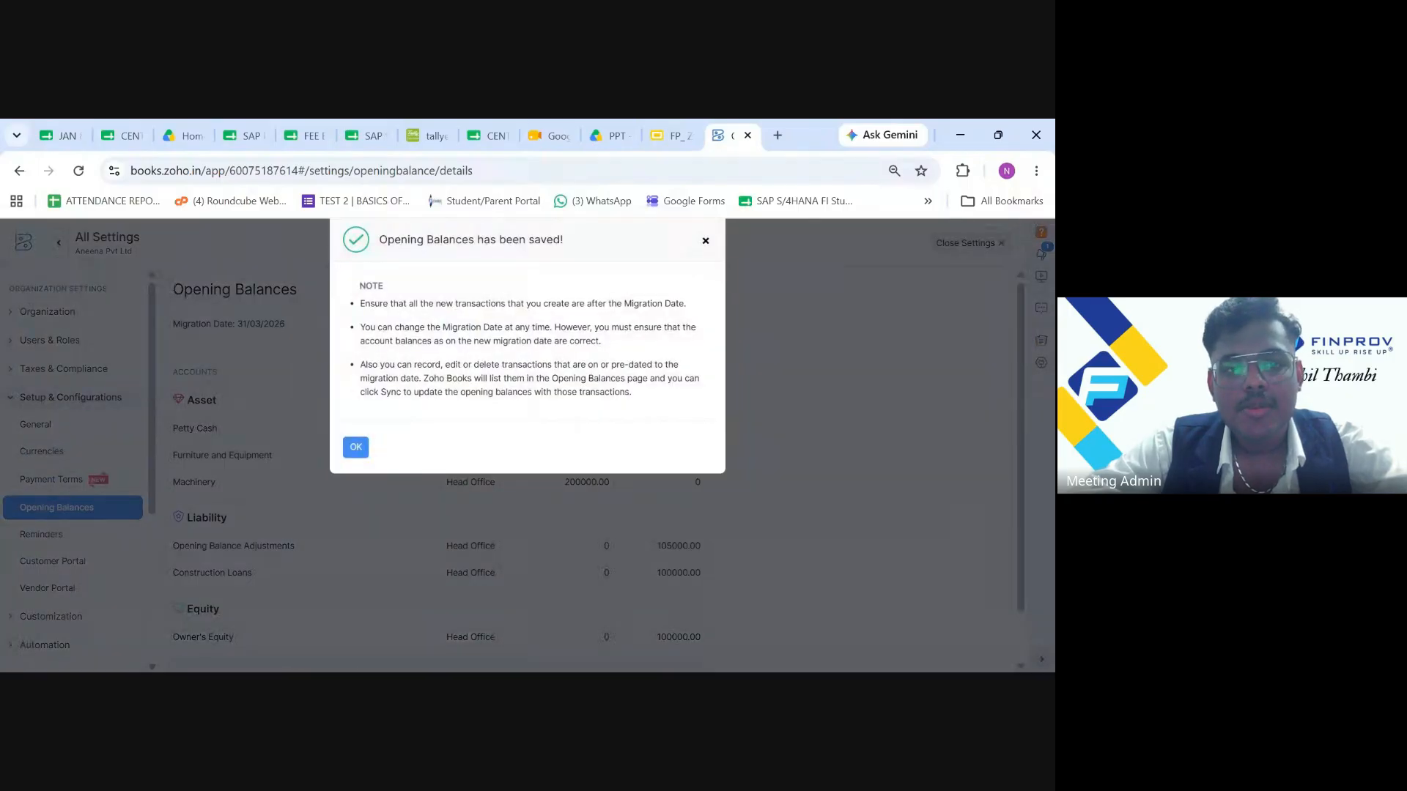
pyautogui.click(348, 454)
# - Review the saved opening balances, circle the edit option by hand, and reopen the balances for editing
pyautogui.scroll(-1, 349, 459)
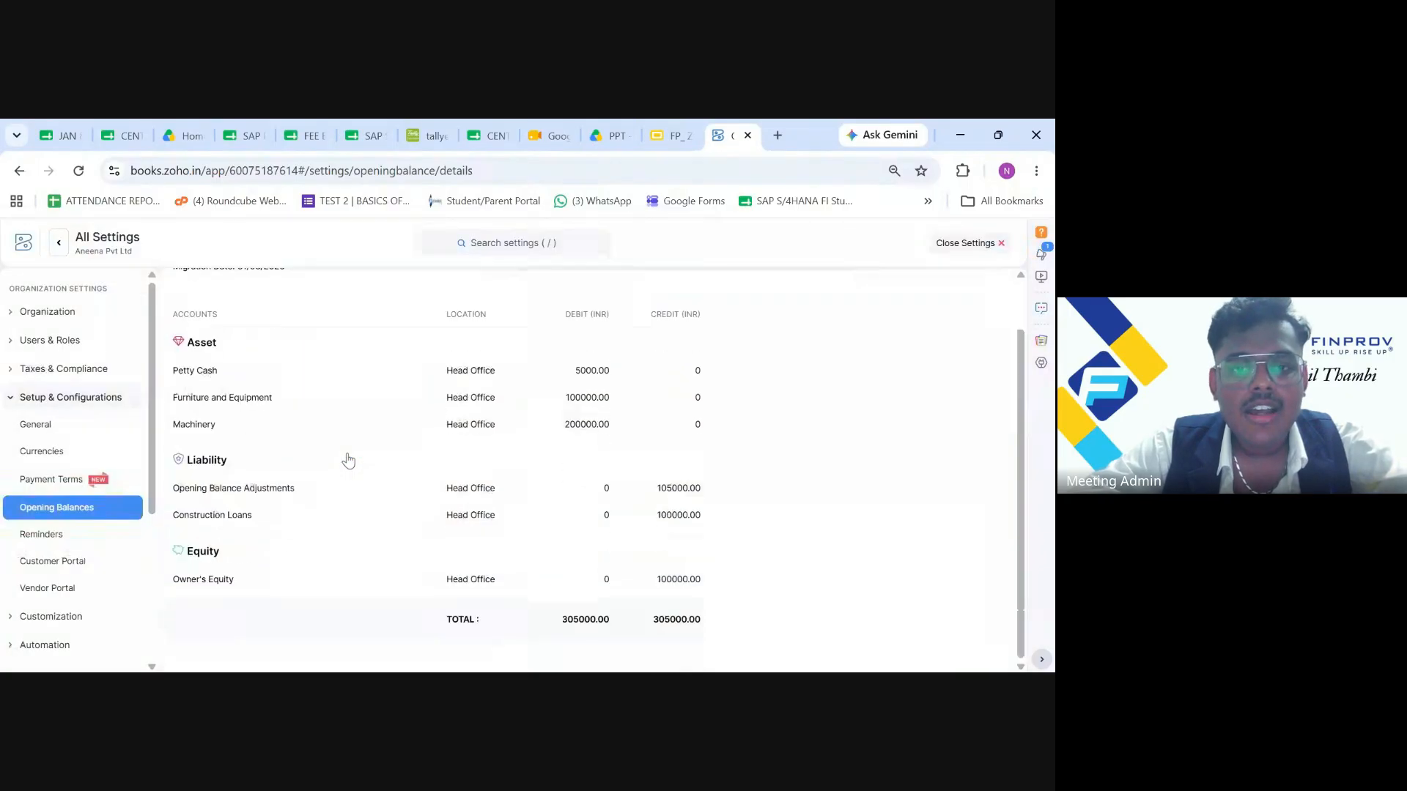
pyautogui.scroll(1, 348, 460)
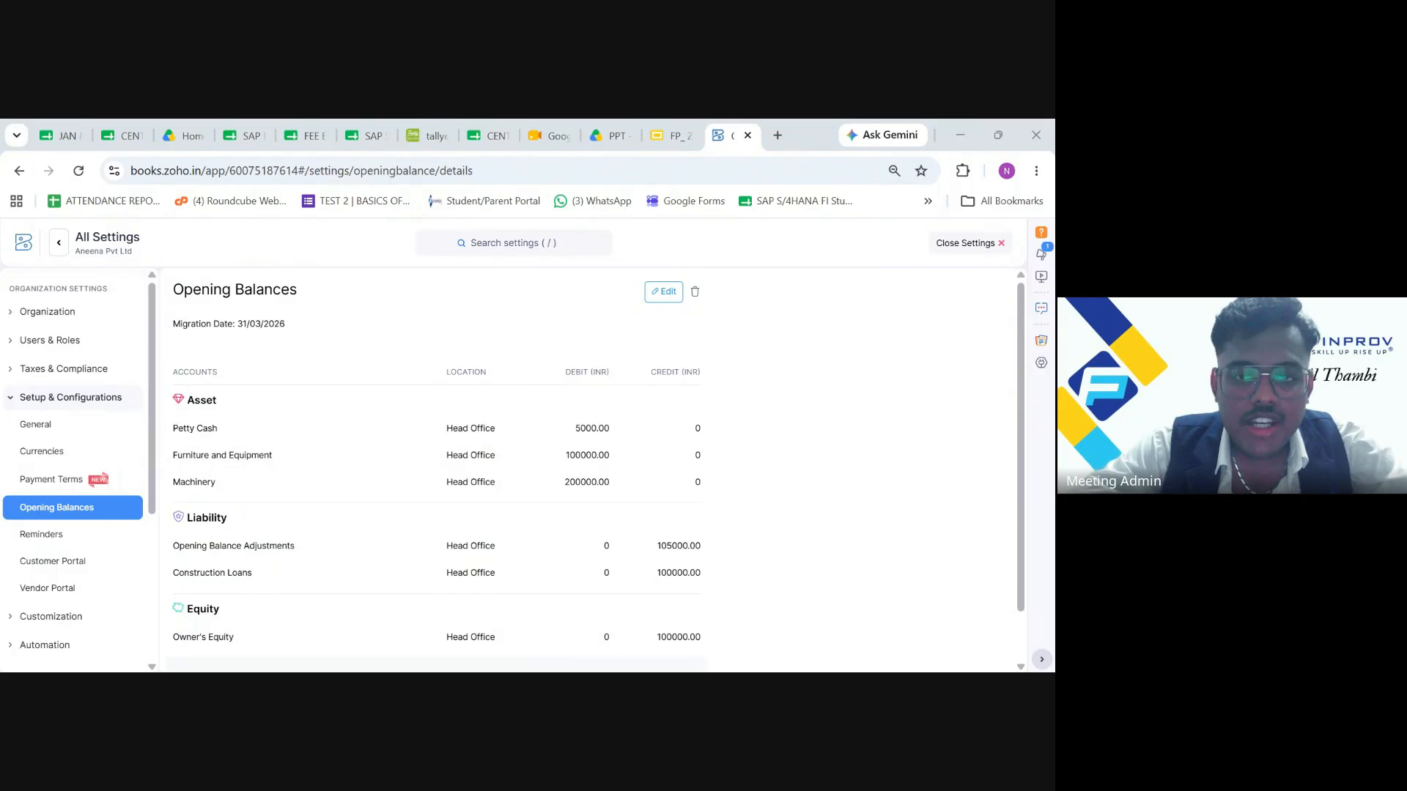
pyautogui.moveTo(660, 268)
pyautogui.mouseDown()
pyautogui.moveTo(637, 309)
pyautogui.moveTo(611, 305)
pyautogui.mouseUp()
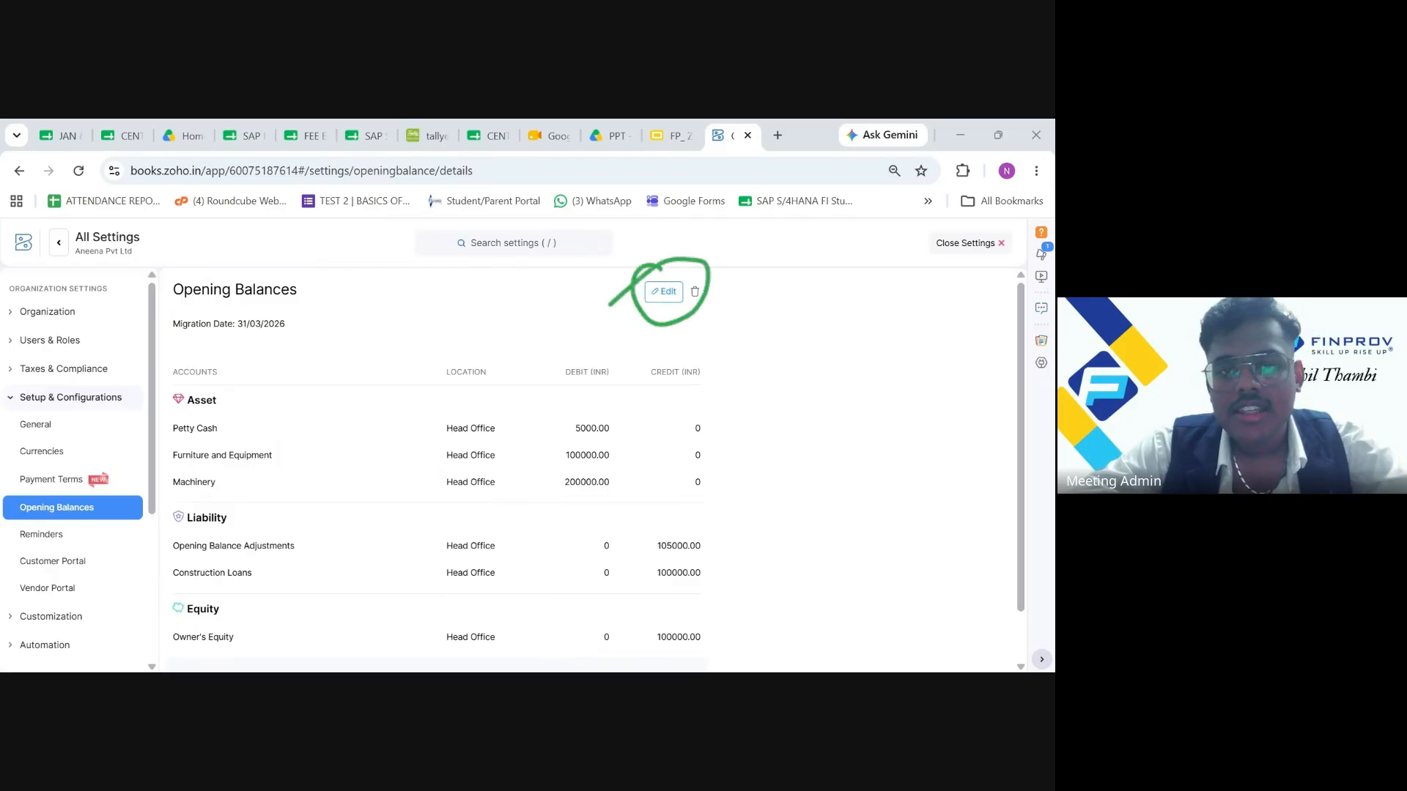
pyautogui.click(678, 292)
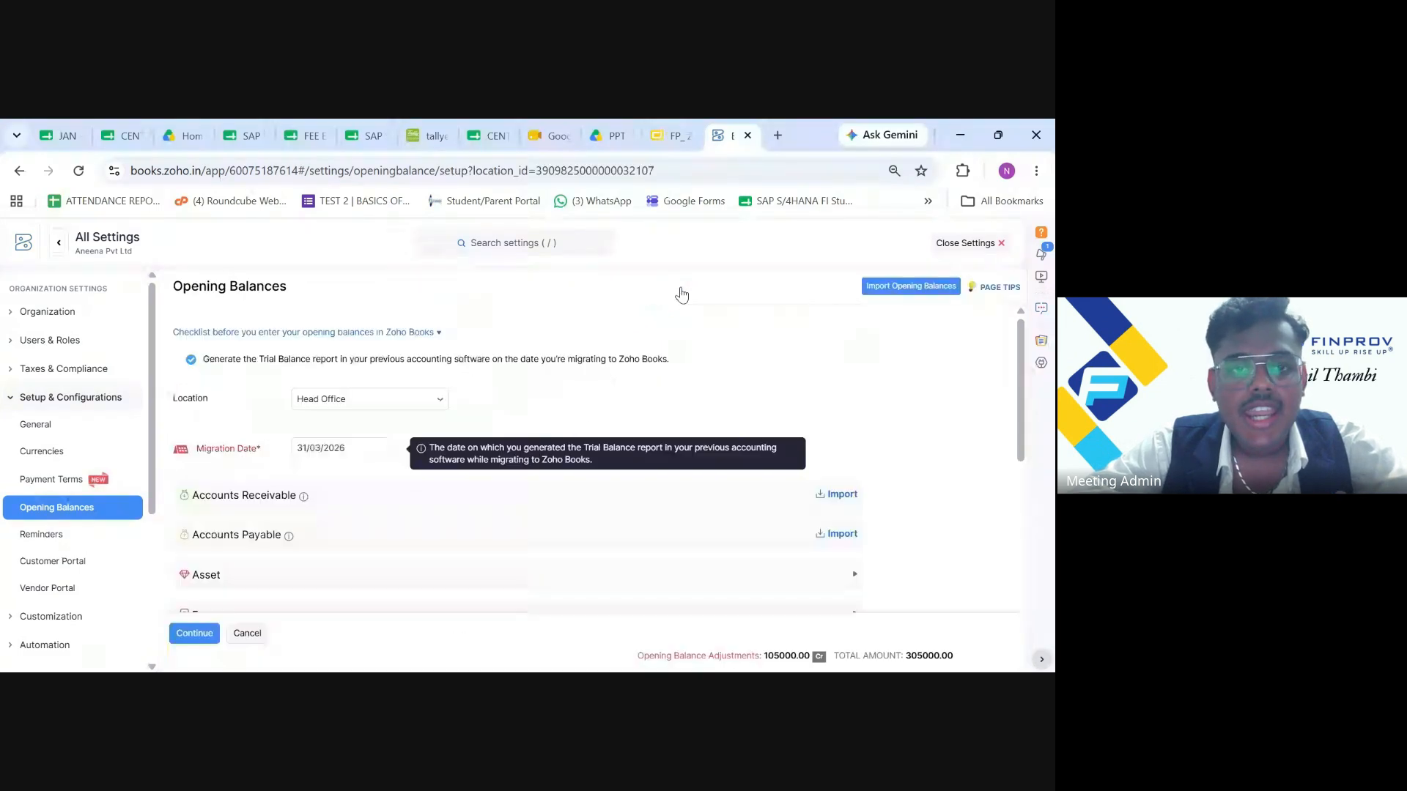
# - Expand the Asset accounts and start a new account there with Bank as its account type
pyautogui.scroll(-3, 512, 425)
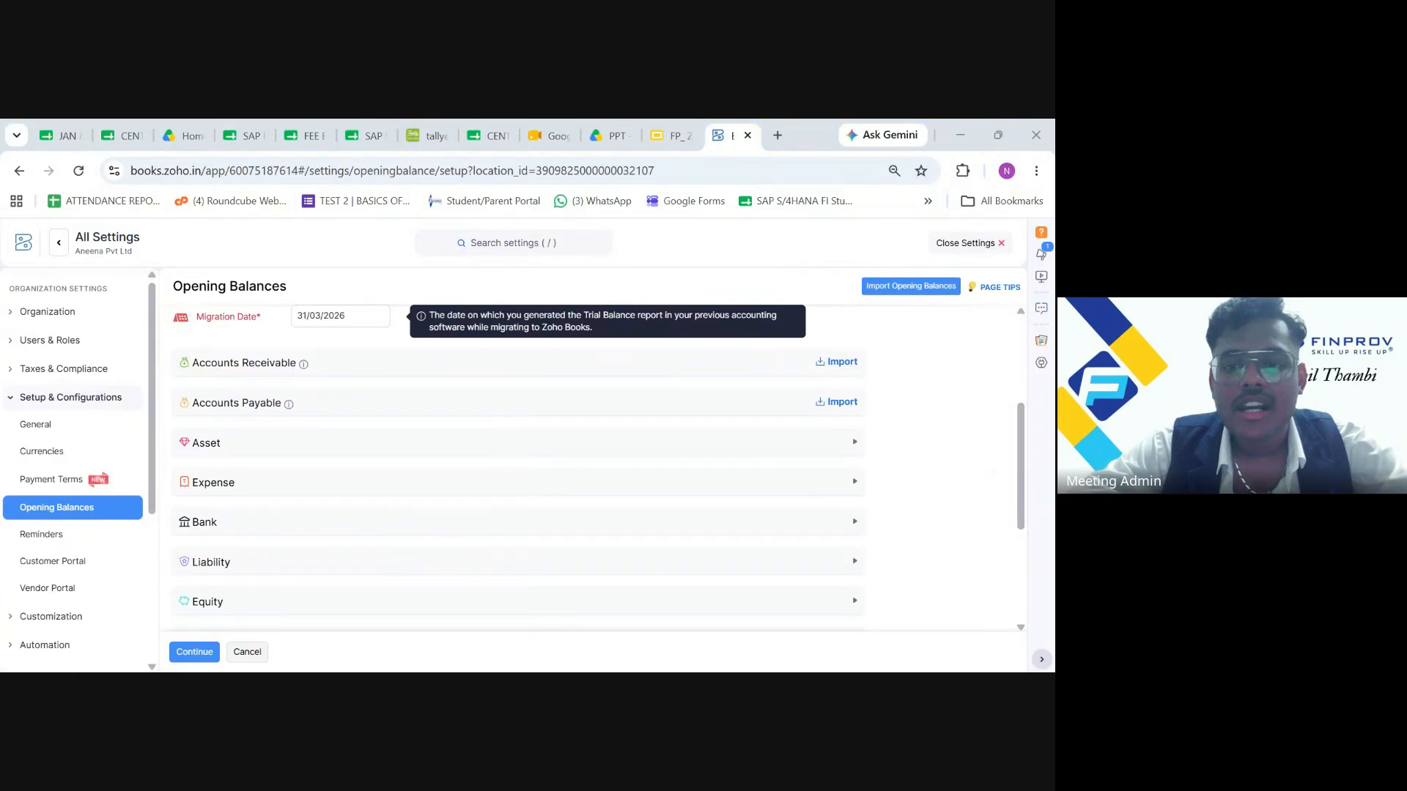
pyautogui.click(402, 443)
pyautogui.scroll(-6, 402, 442)
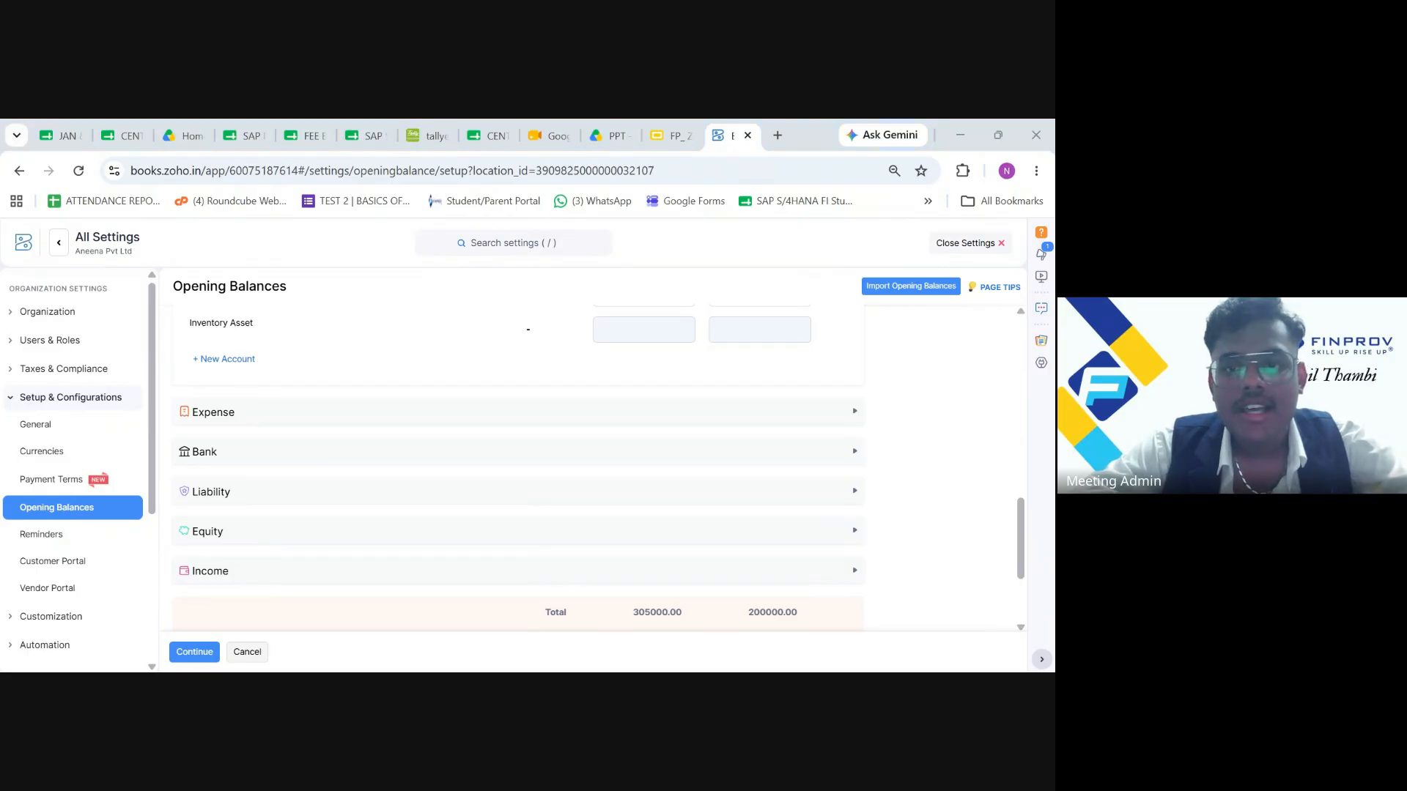
pyautogui.moveTo(212, 360); pyautogui.dragTo(223, 357)
pyautogui.click(223, 360)
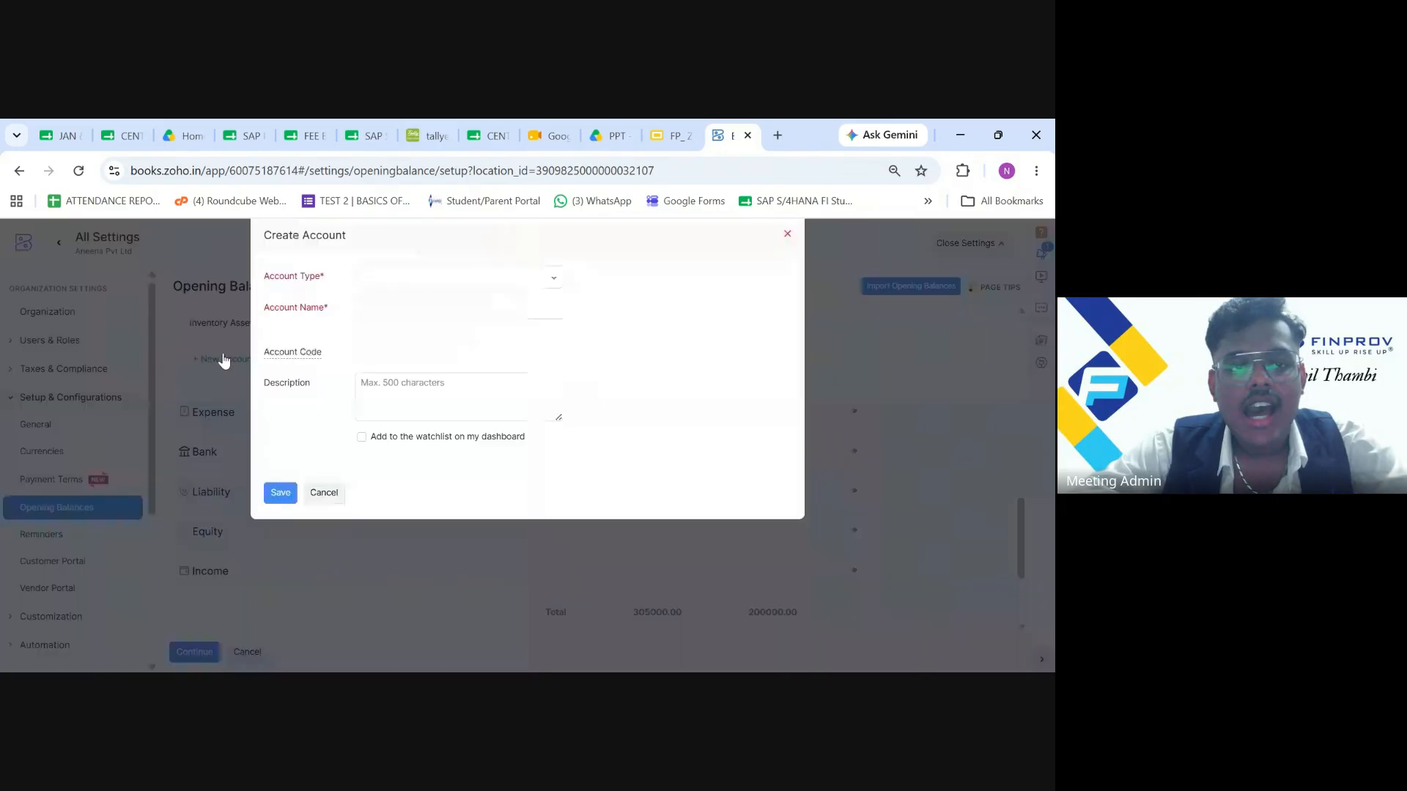
pyautogui.click(443, 276)
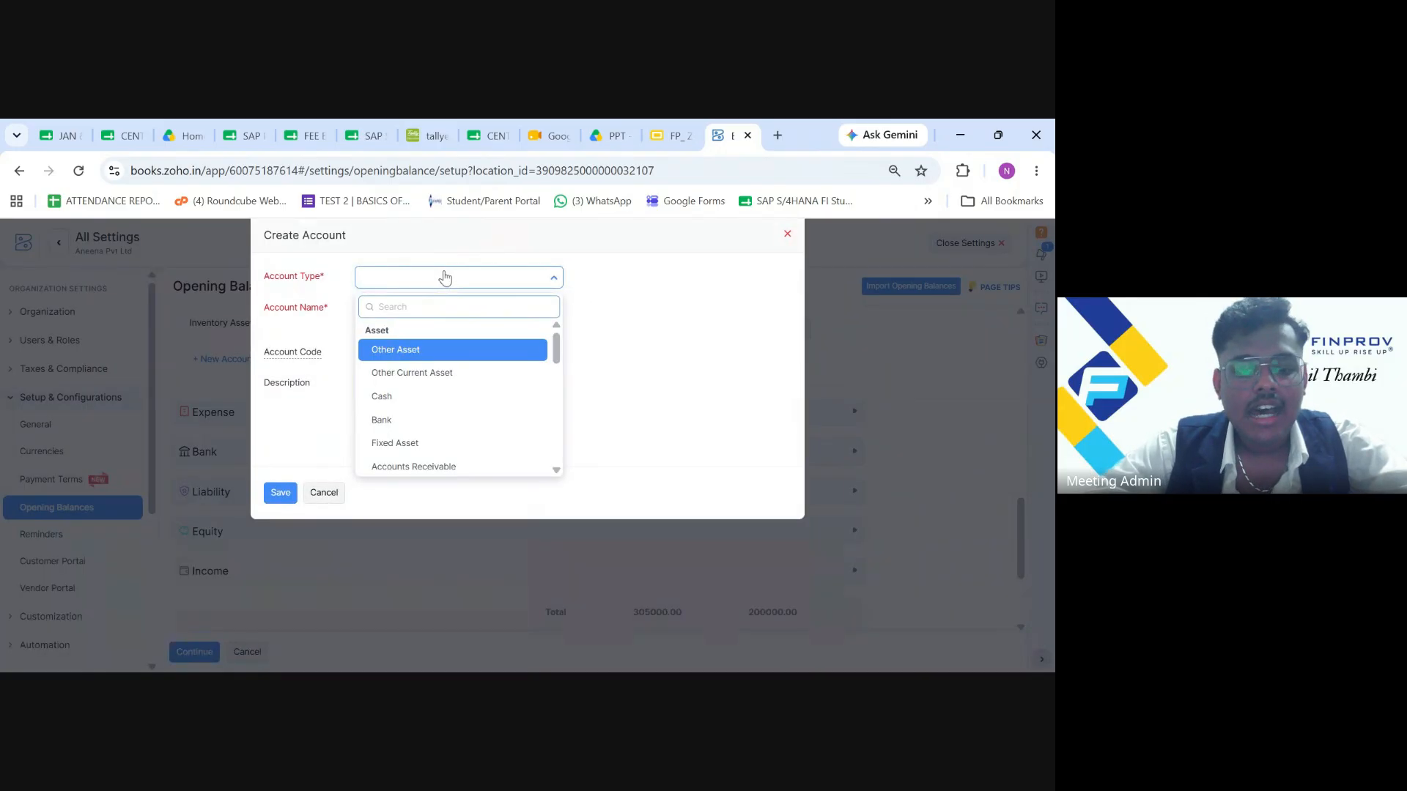
pyautogui.write('BAN')
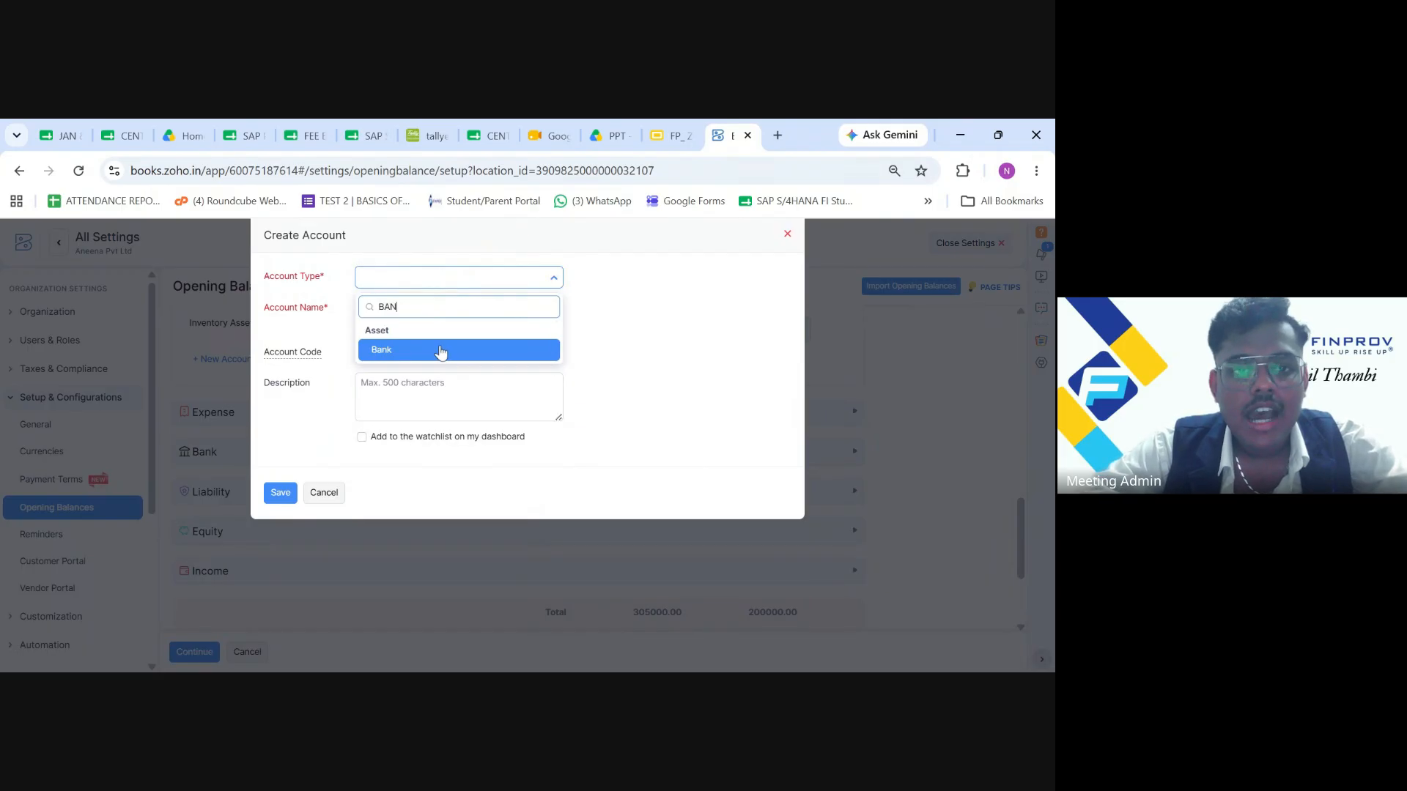
pyautogui.click(410, 355)
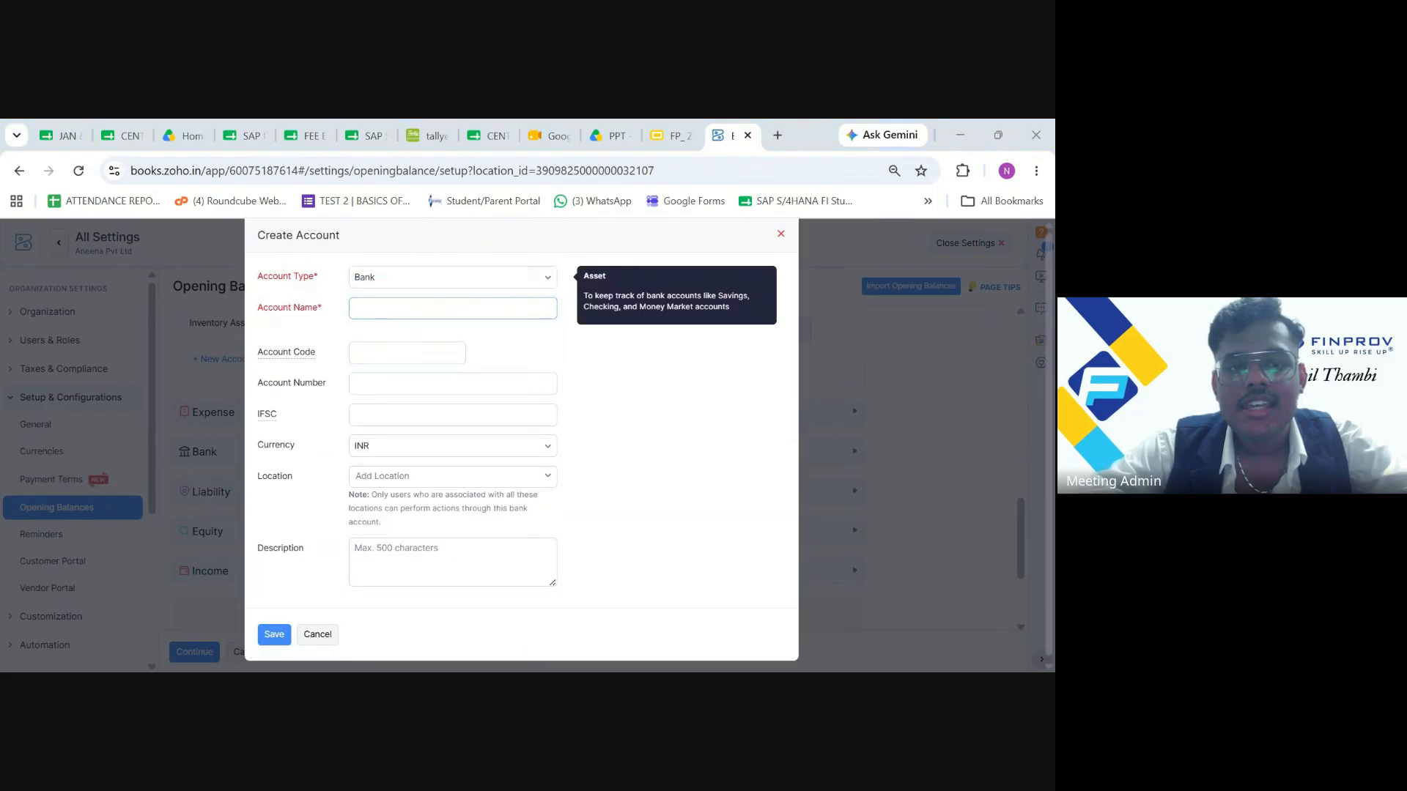
# - Name the new bank account SBI bank and save it without an account code
pyautogui.write('BS')
pyautogui.press('BackSpace')
pyautogui.press('BackSpace')
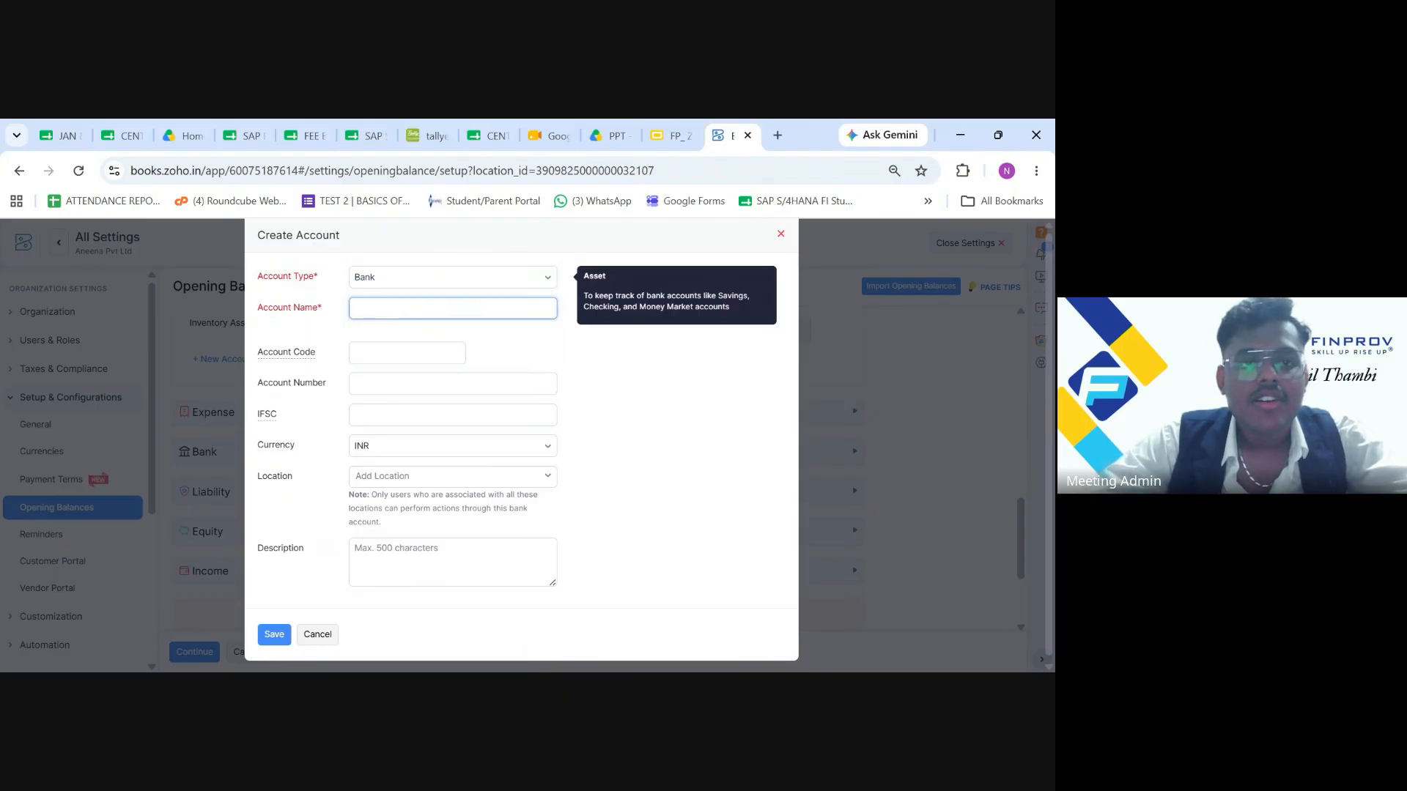
pyautogui.write('SBI bank')
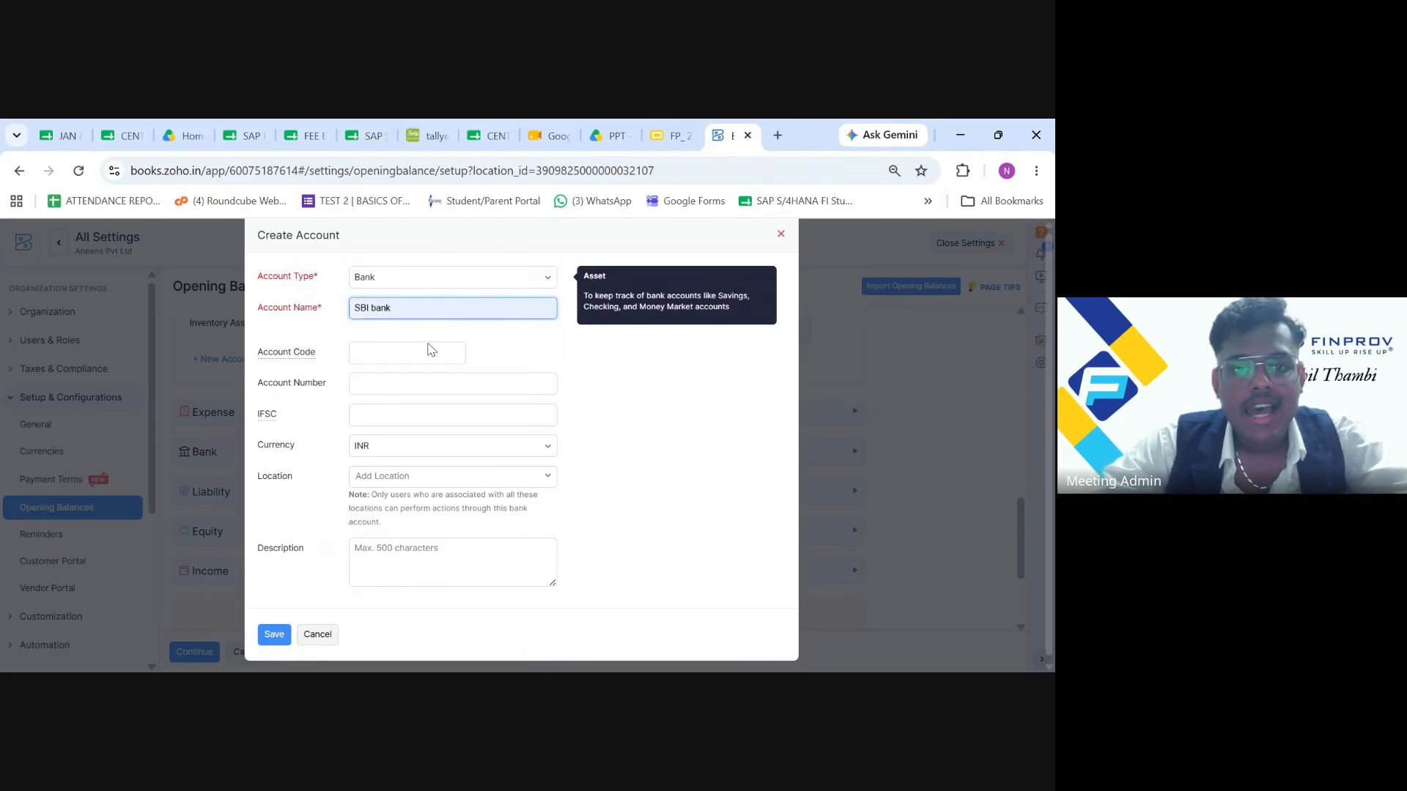
pyautogui.click(430, 350)
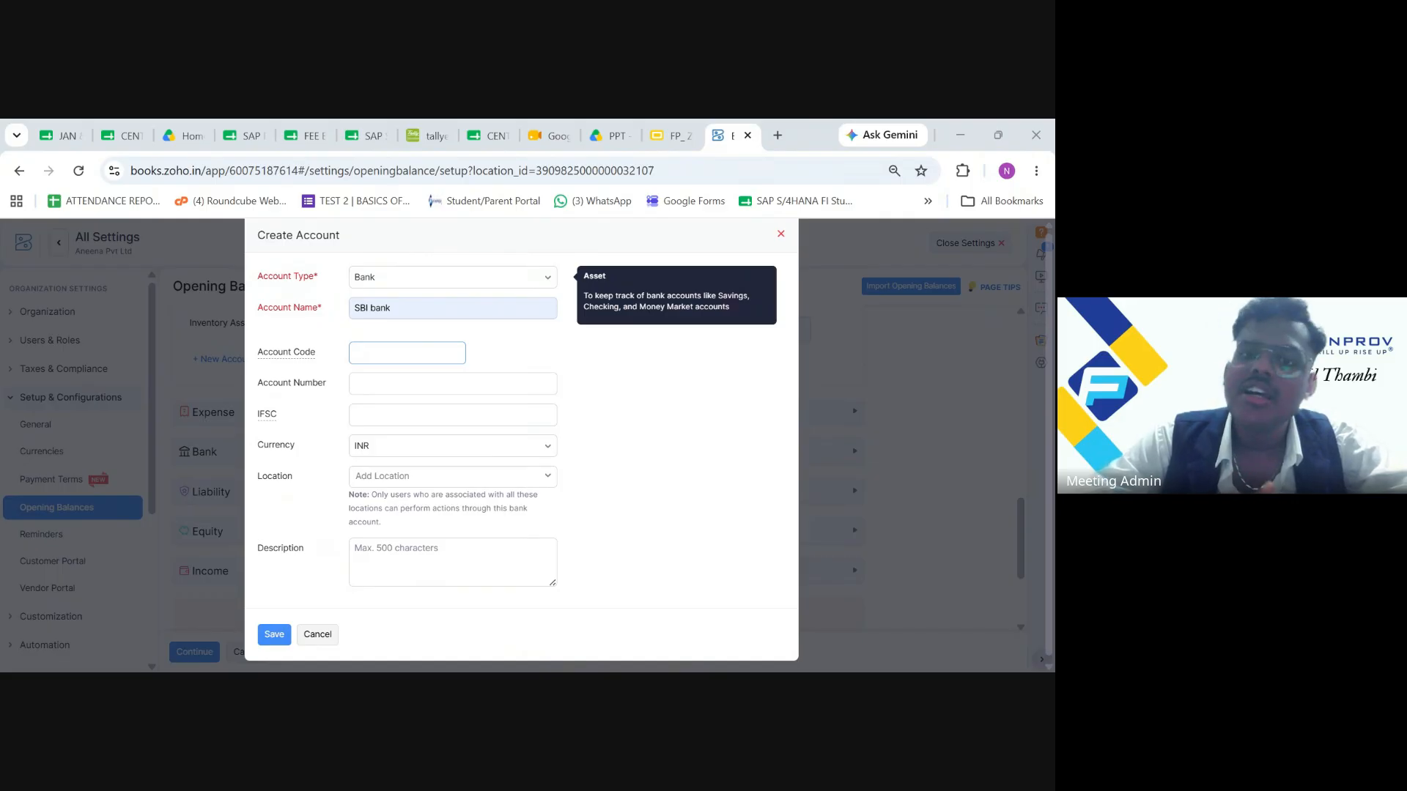
pyautogui.click(286, 646)
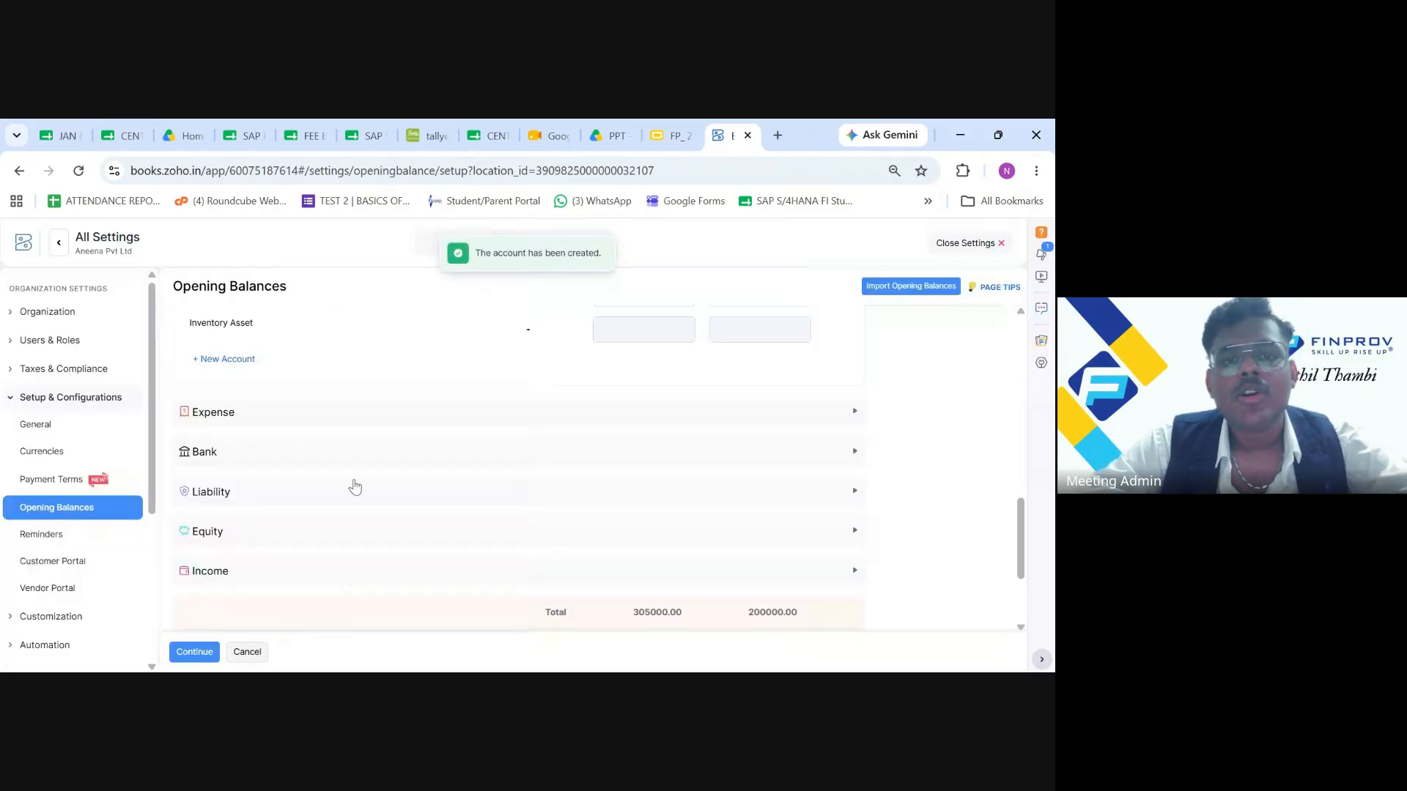
# - Check the Bank accounts for the new account, reload the opening balances page, and expand Bank again
pyautogui.scroll(2, 343, 438)
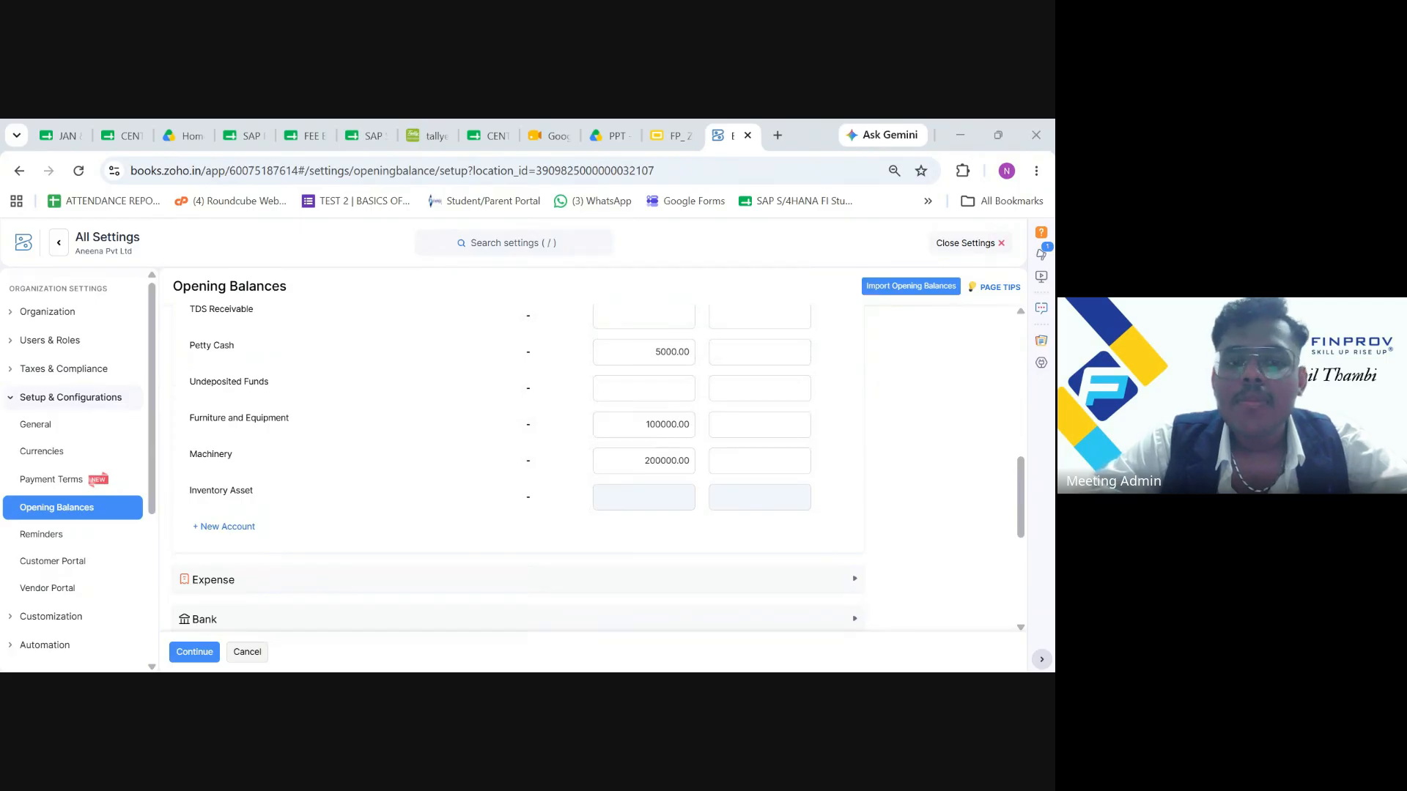
pyautogui.scroll(-2, 254, 486)
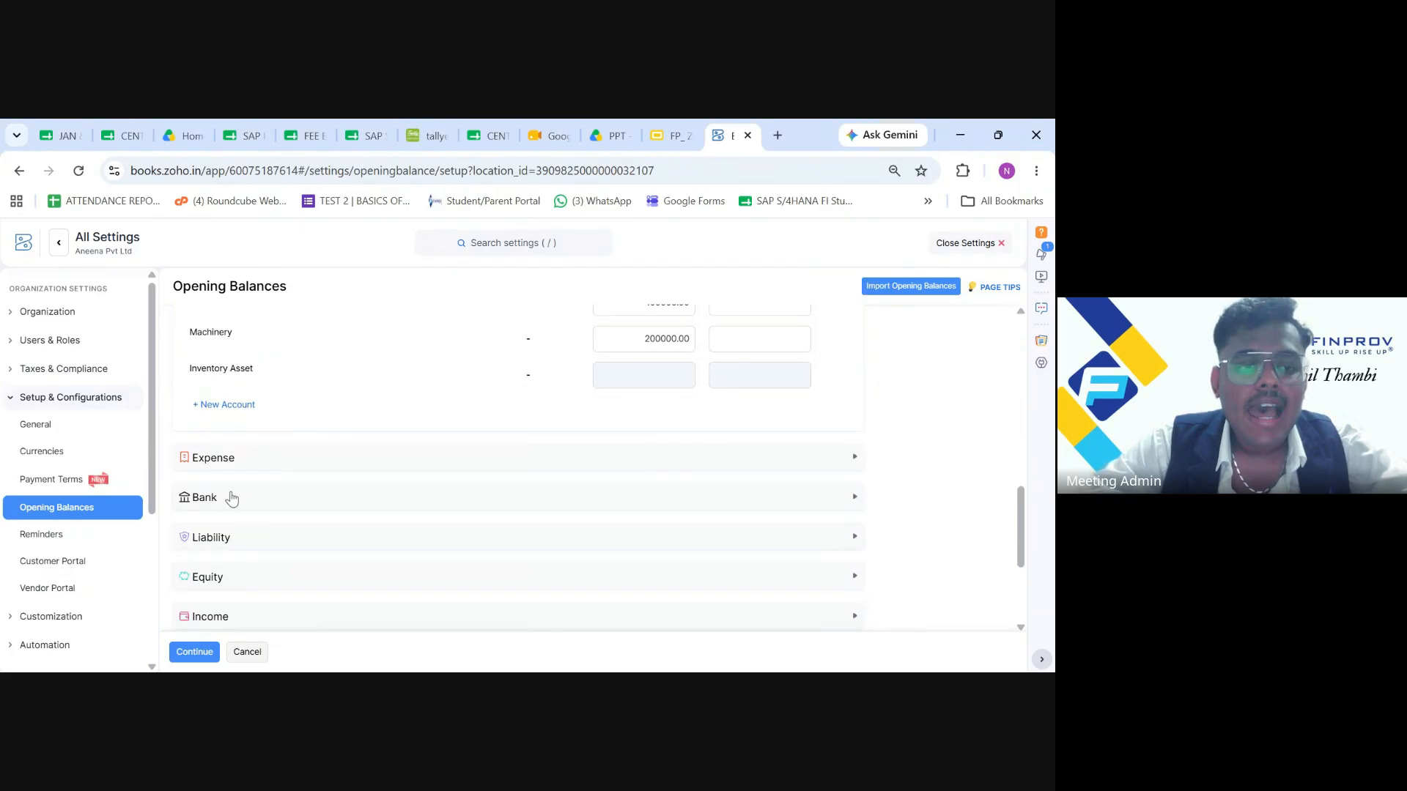
pyautogui.click(230, 496)
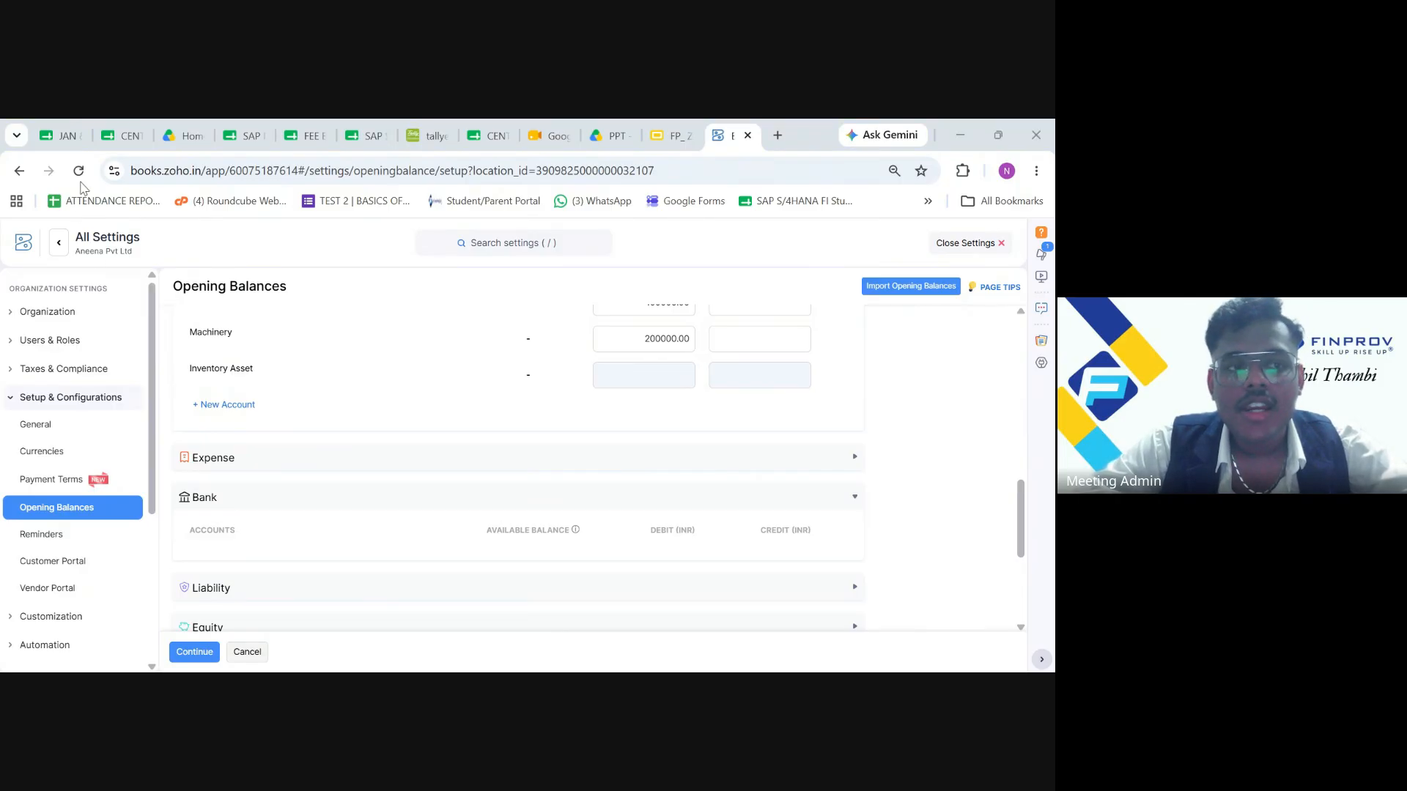
pyautogui.moveTo(88, 137); pyautogui.dragTo(53, 167)
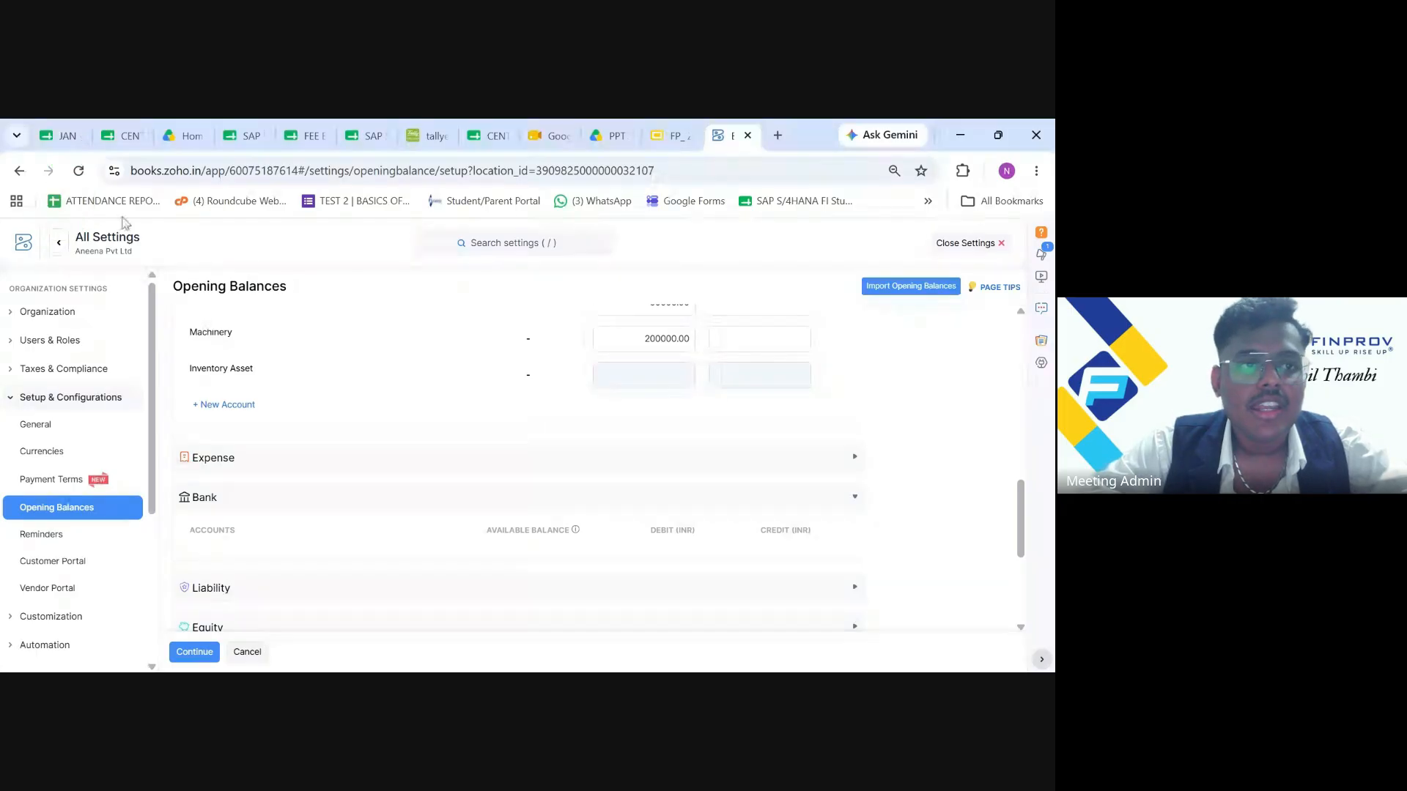
pyautogui.click(70, 175)
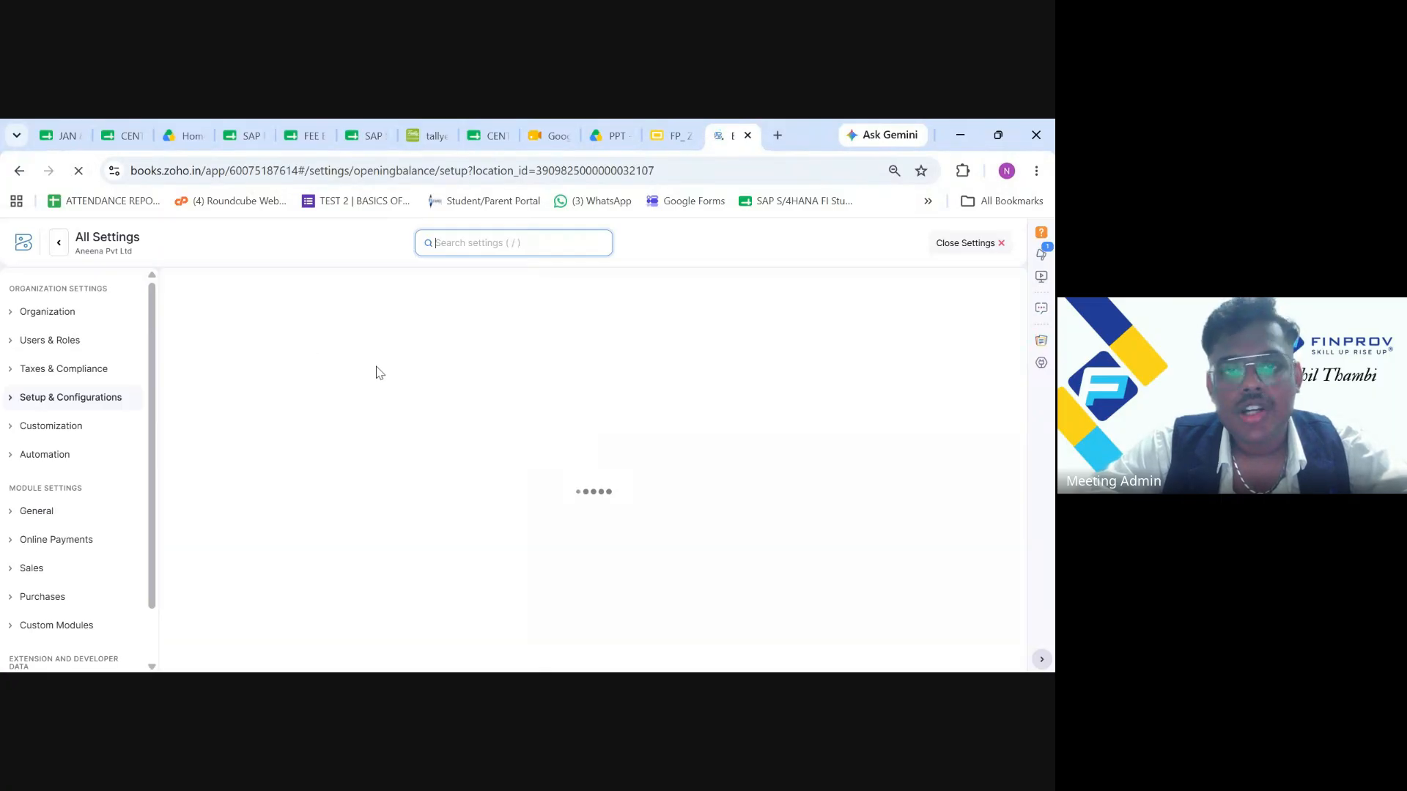
pyautogui.scroll(-10, 302, 505)
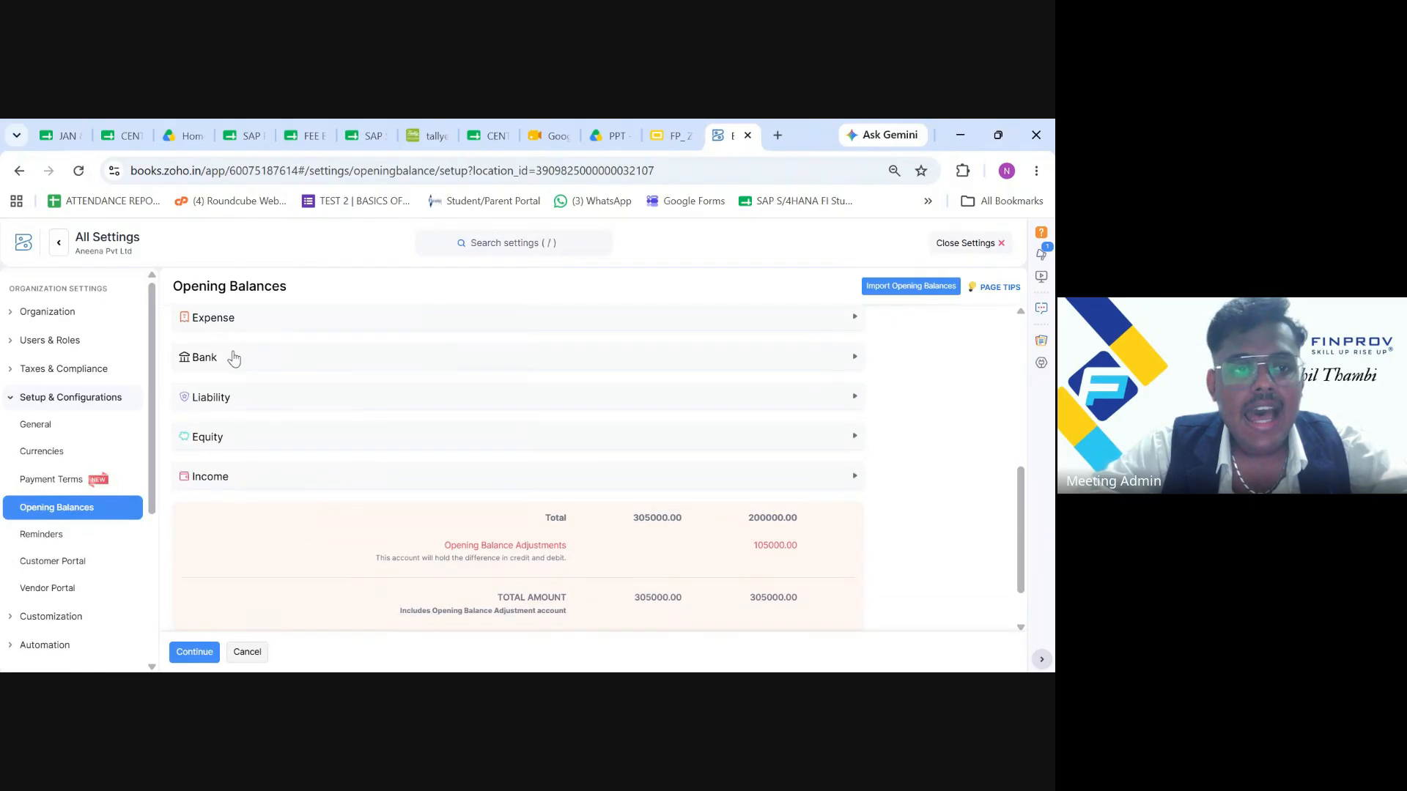
pyautogui.click(231, 356)
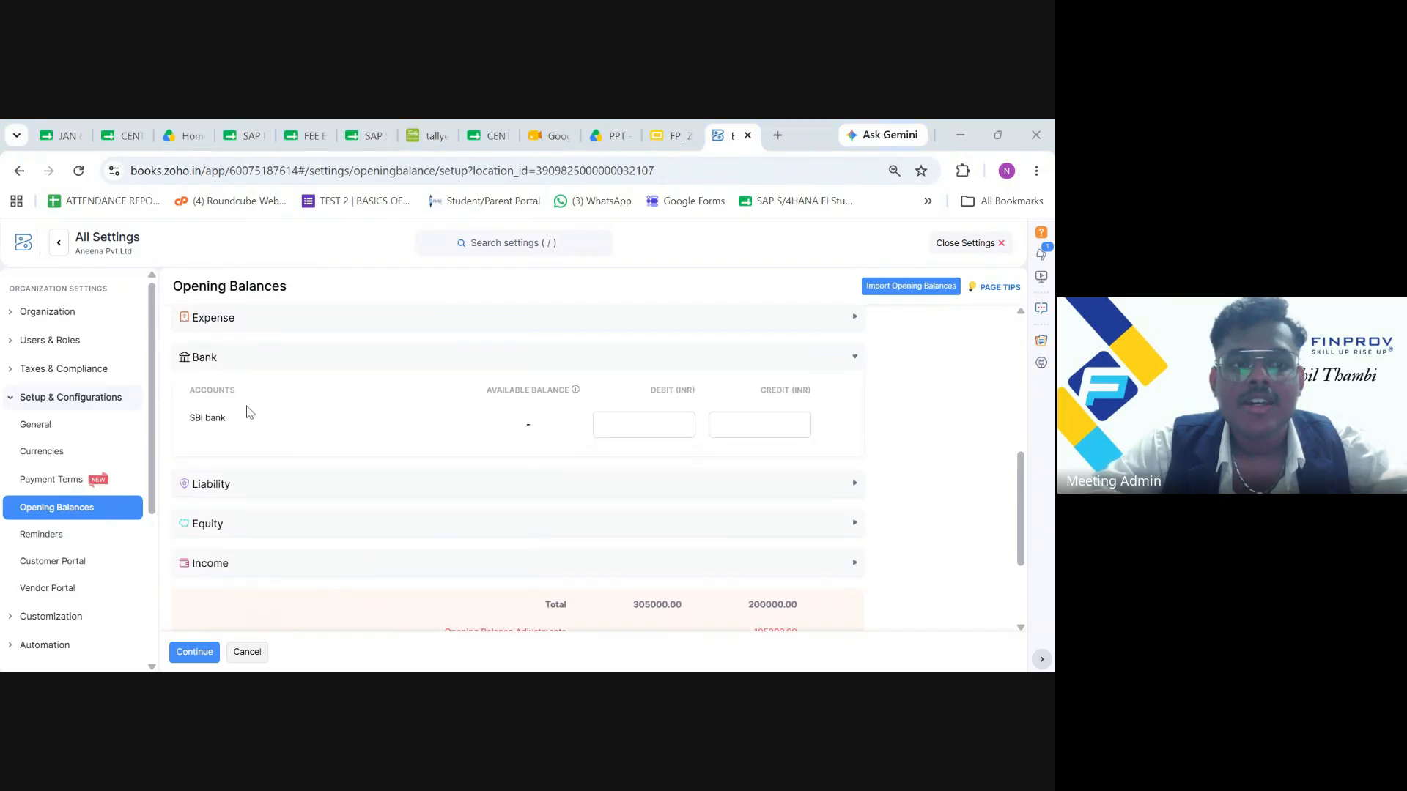
# - Underline SBI bank by hand and enter a debit opening balance of 100000 for it
pyautogui.moveTo(187, 438); pyautogui.dragTo(279, 423)
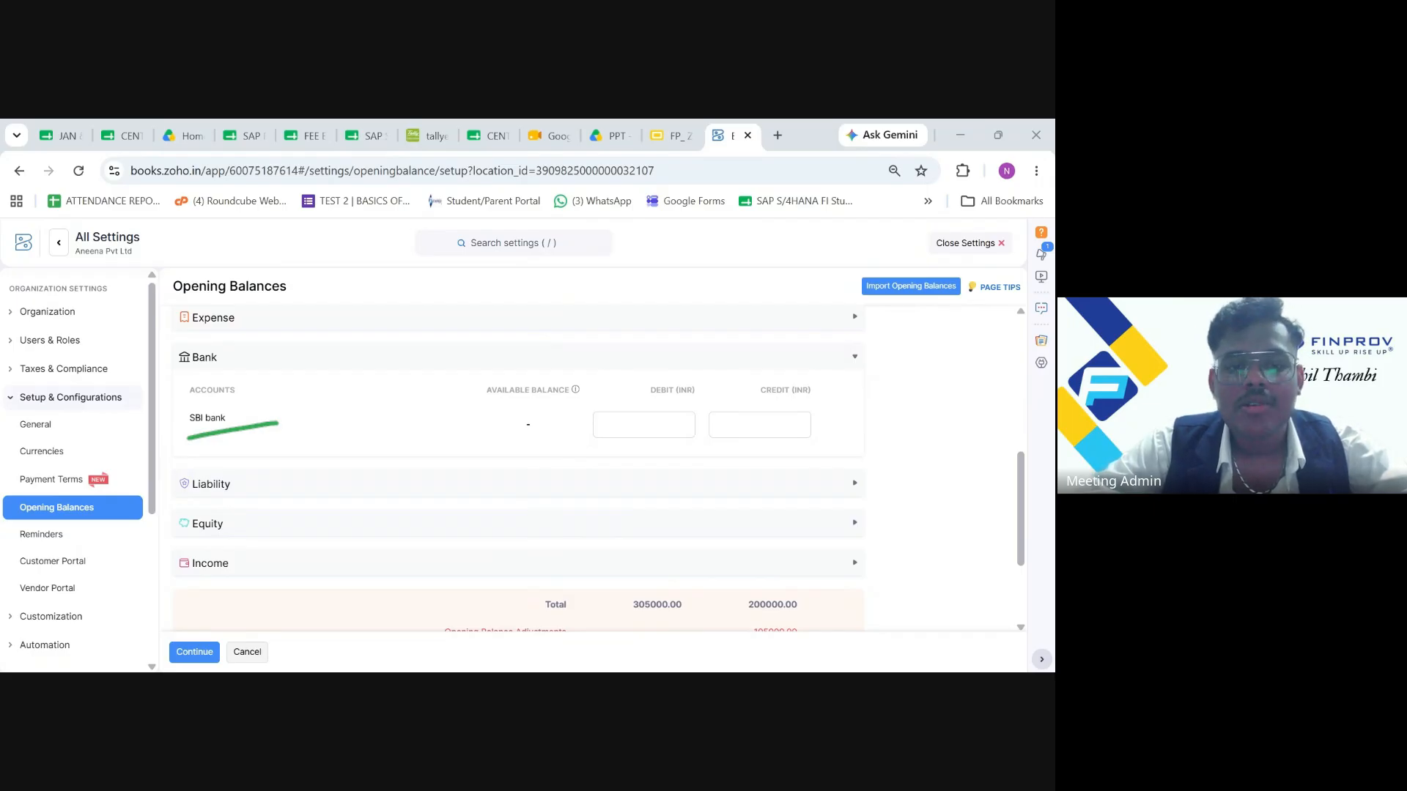
pyautogui.click(642, 422)
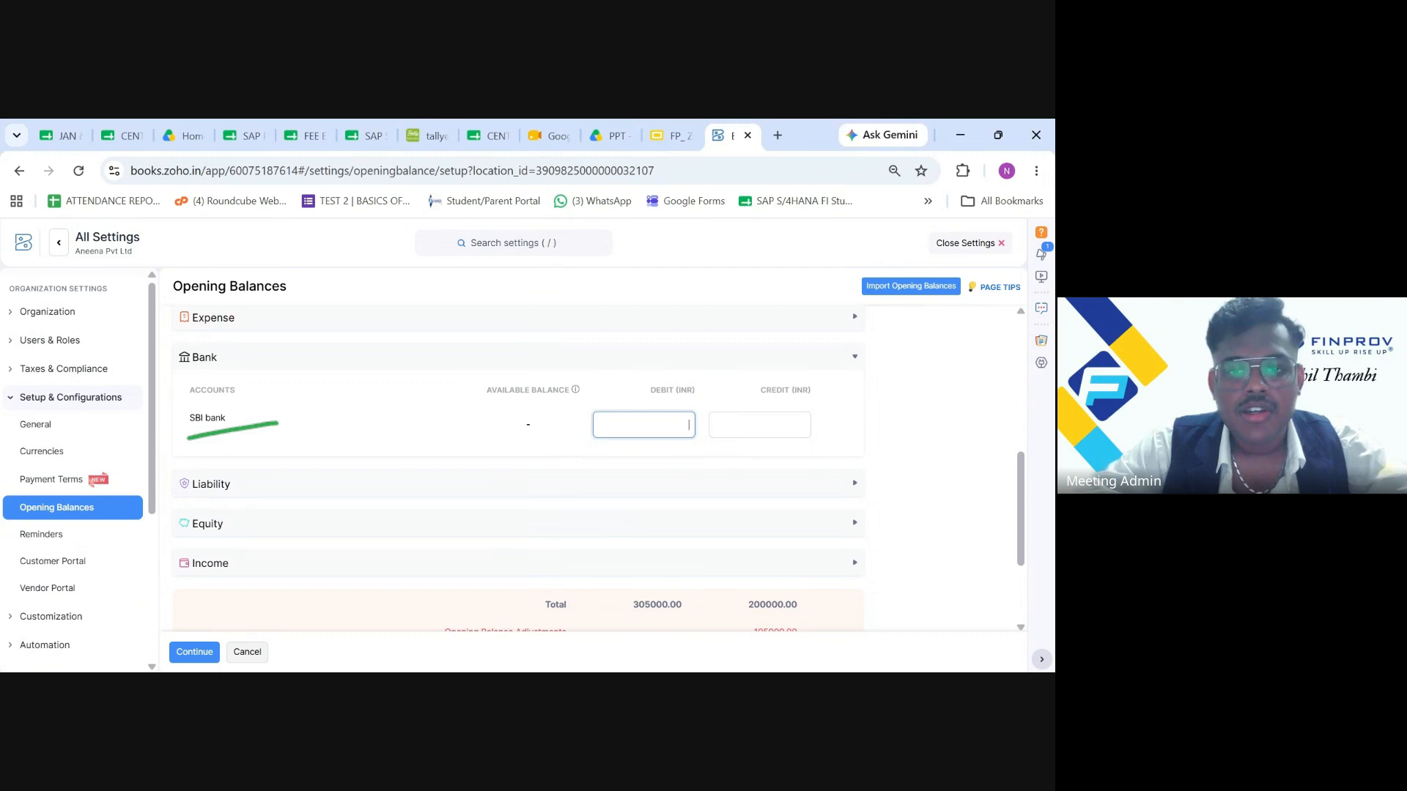
pyautogui.scroll(-1, 647, 342)
pyautogui.scroll(1, 647, 342)
pyautogui.write('1')
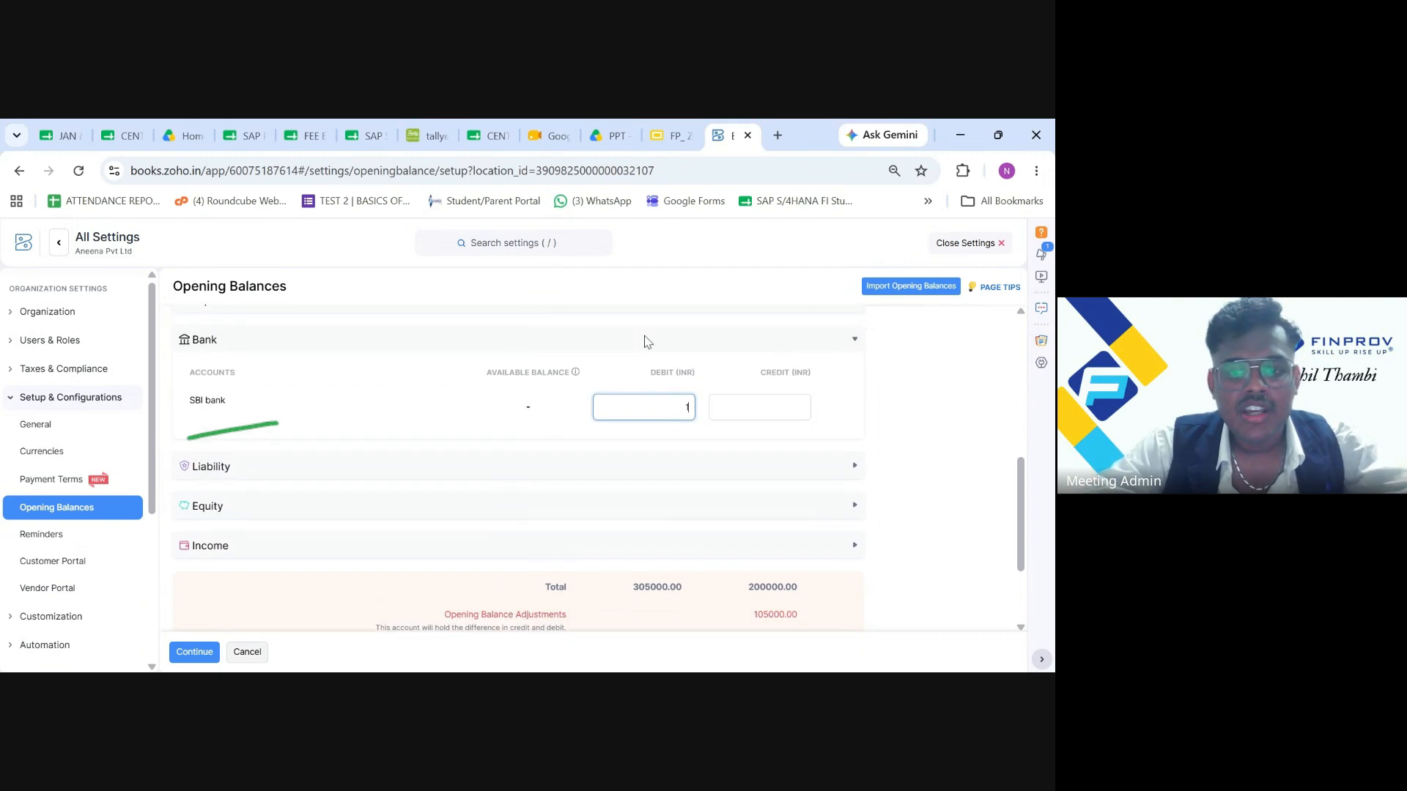
pyautogui.write('00000')
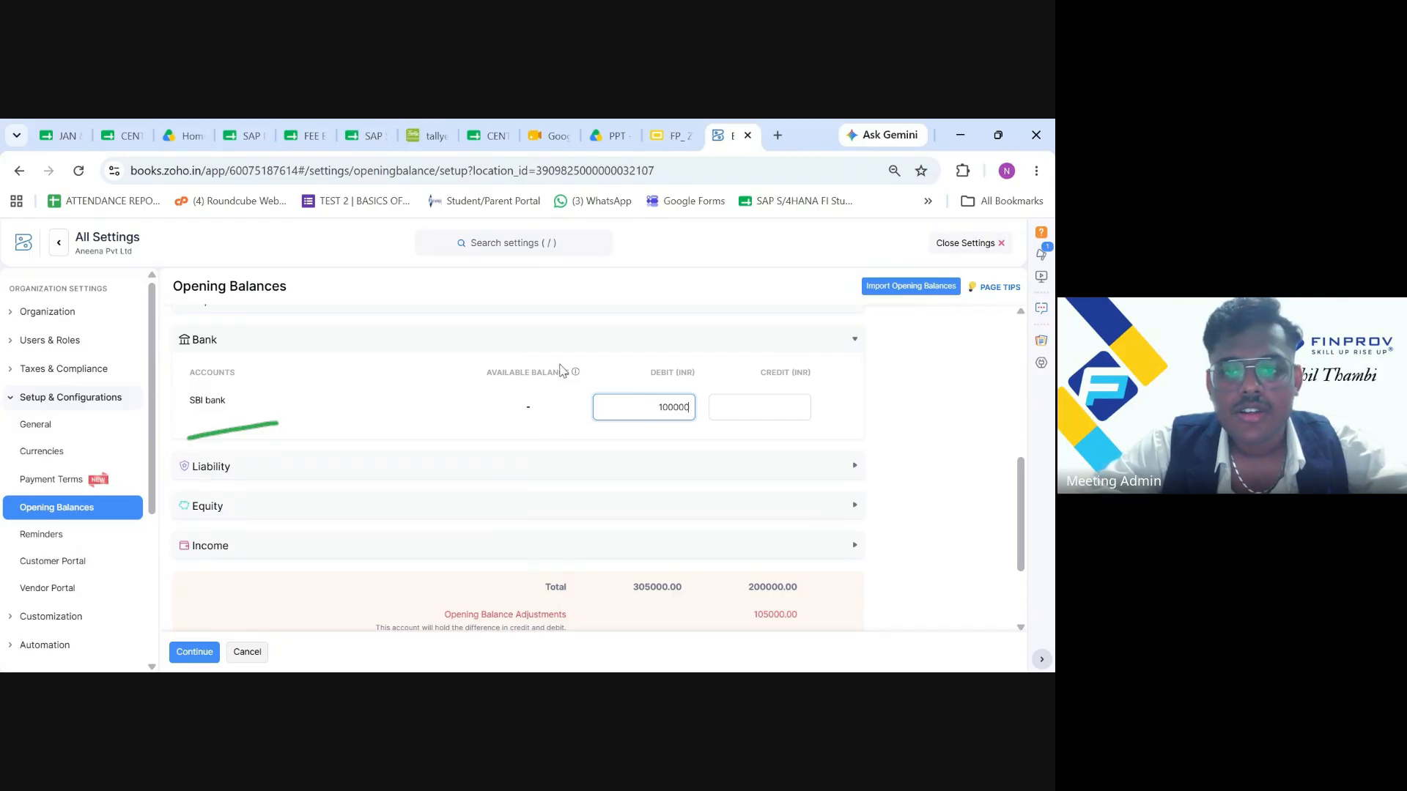
# - Expand the Equity accounts and change the credit opening balance of Owner's Equity to 305000
pyautogui.click(561, 370)
pyautogui.scroll(-2, 559, 370)
pyautogui.click(423, 389)
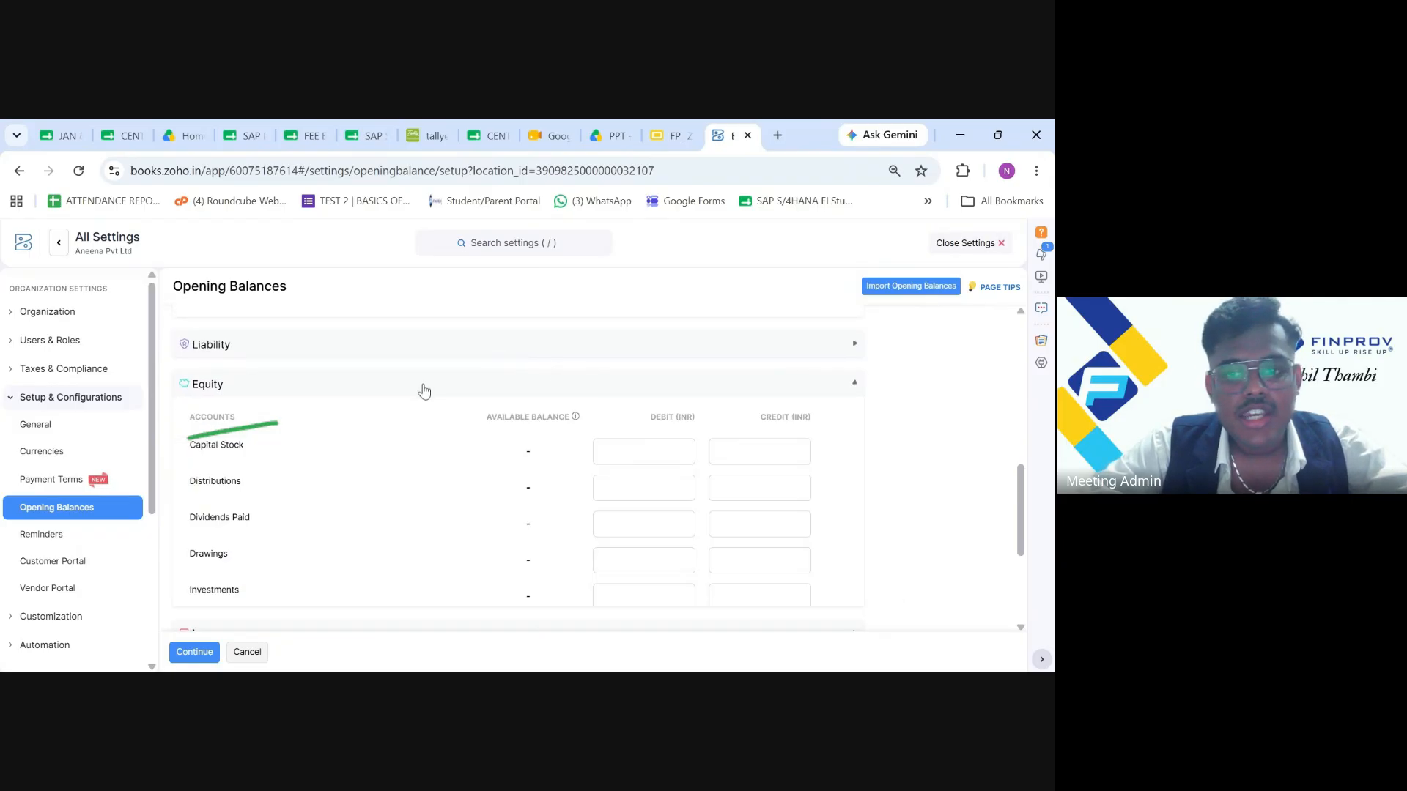
pyautogui.scroll(-5, 424, 390)
pyautogui.scroll(3, 581, 442)
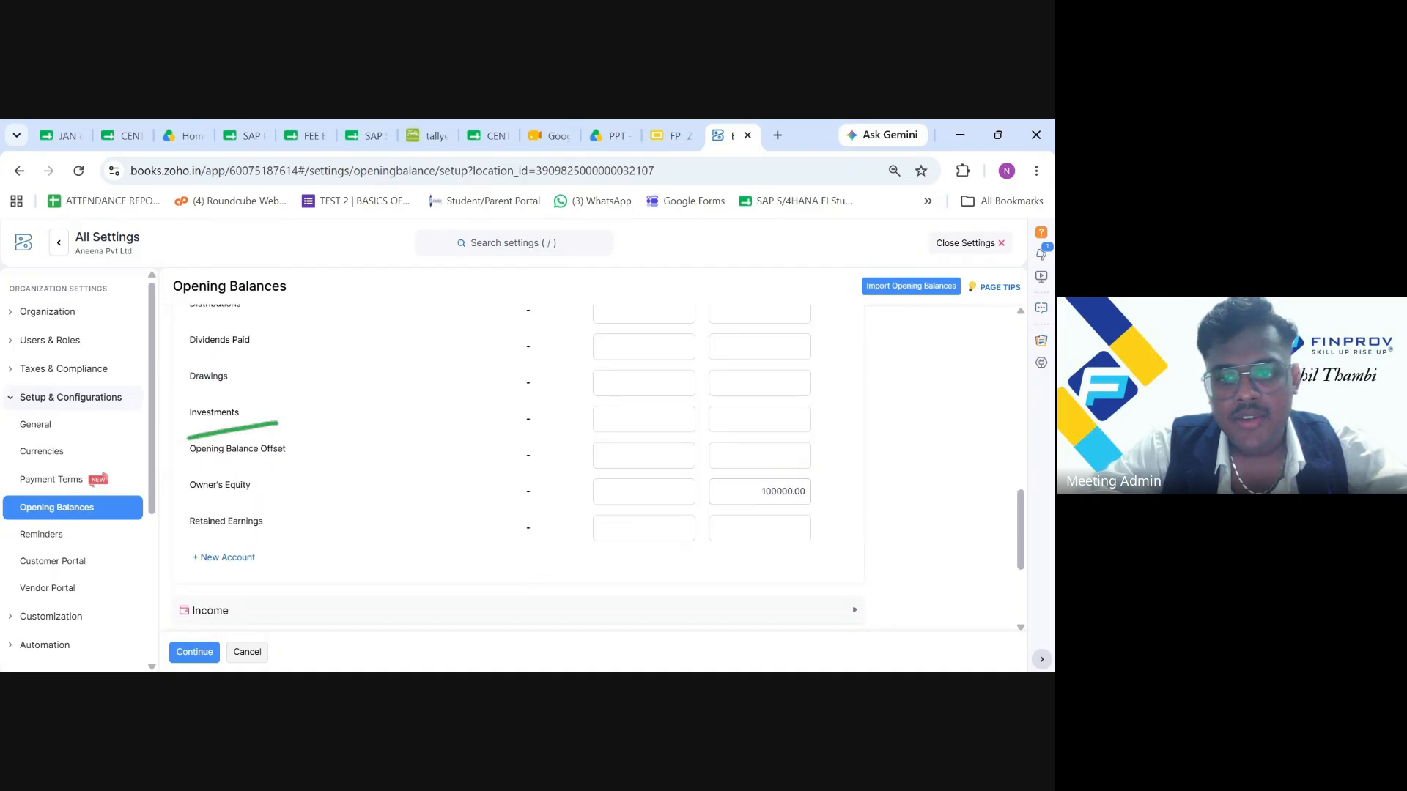
pyautogui.click(771, 491)
pyautogui.press('BackSpace')
pyautogui.press('BackSpace')
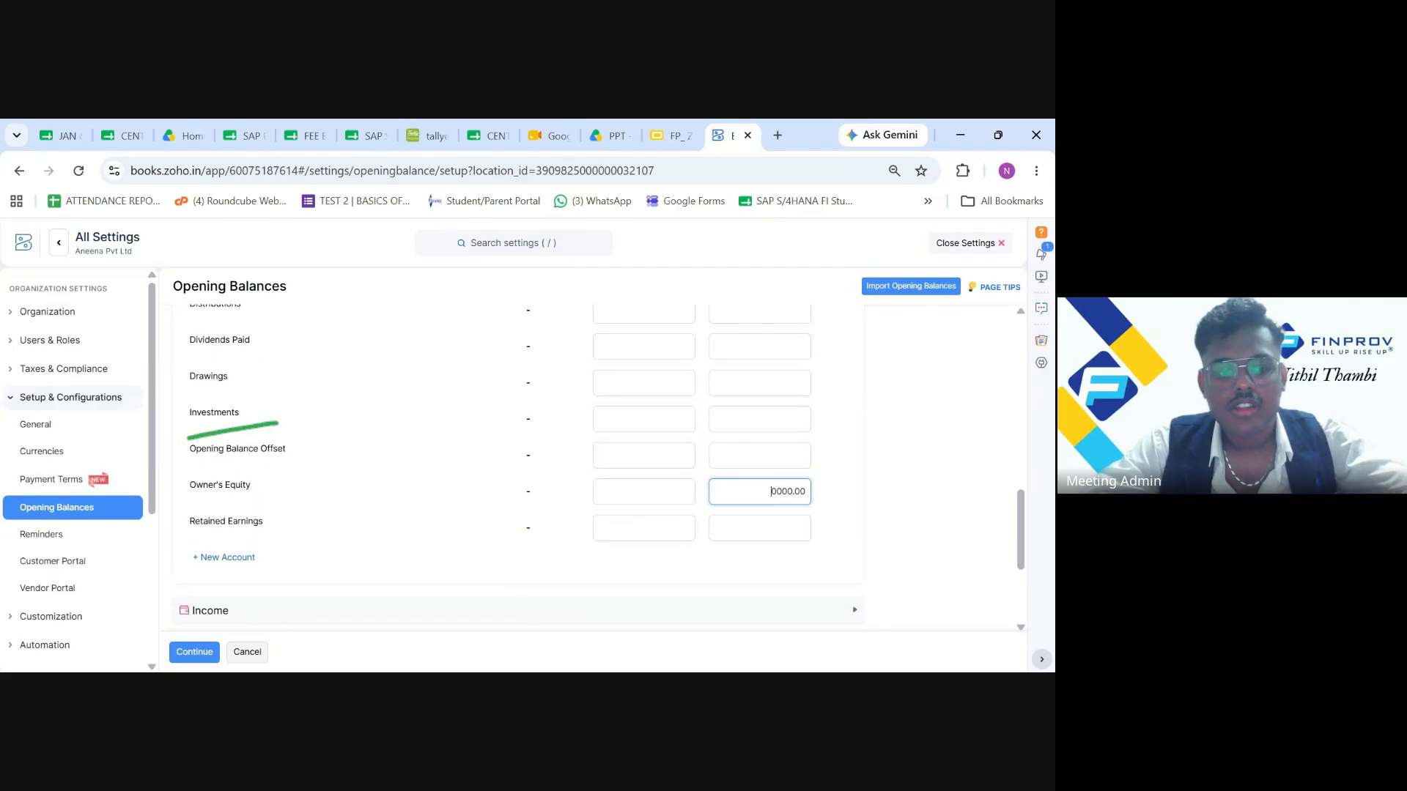
pyautogui.write('305')
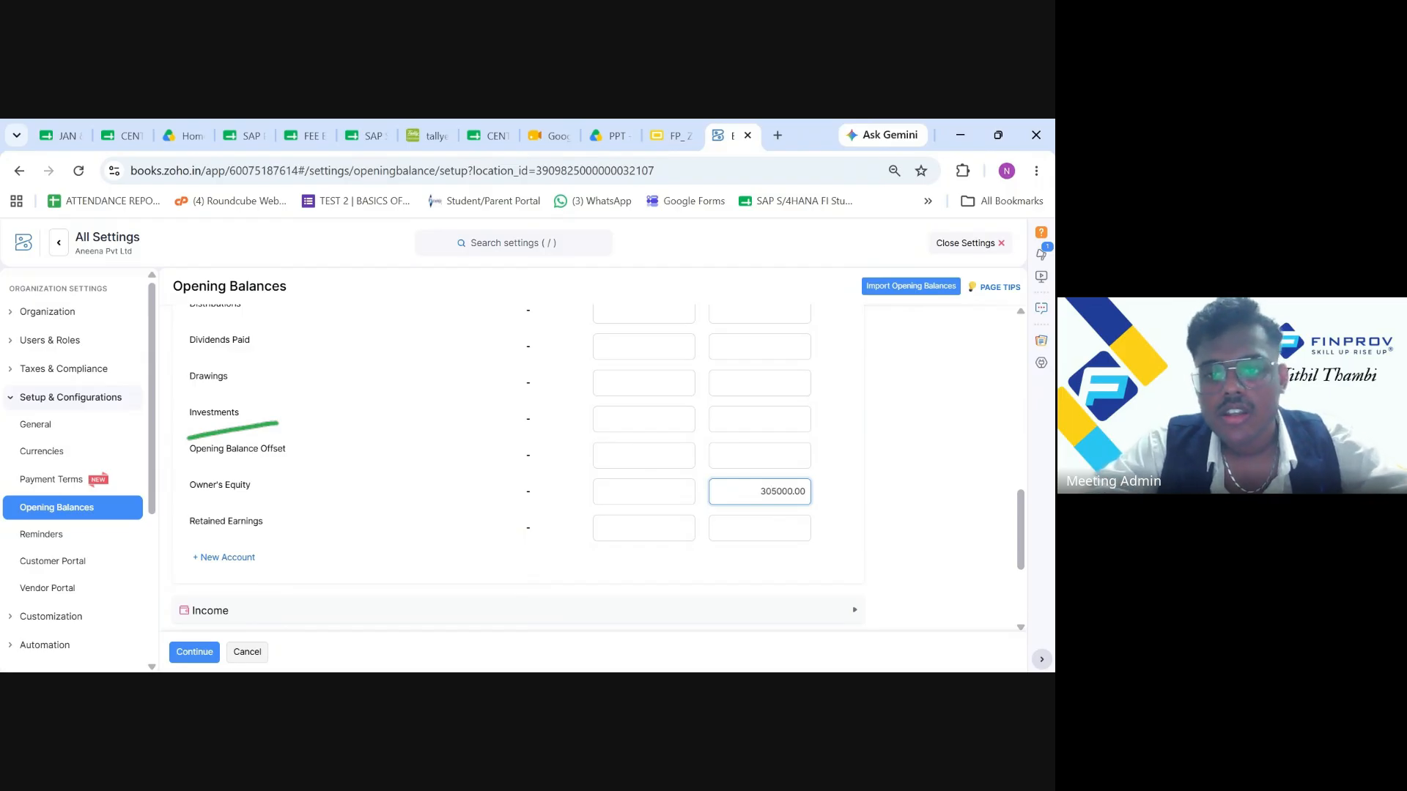
# - Check the opening balance totals, continue to the summary, confirm the balances and dismiss the notice
pyautogui.scroll(-3, 859, 538)
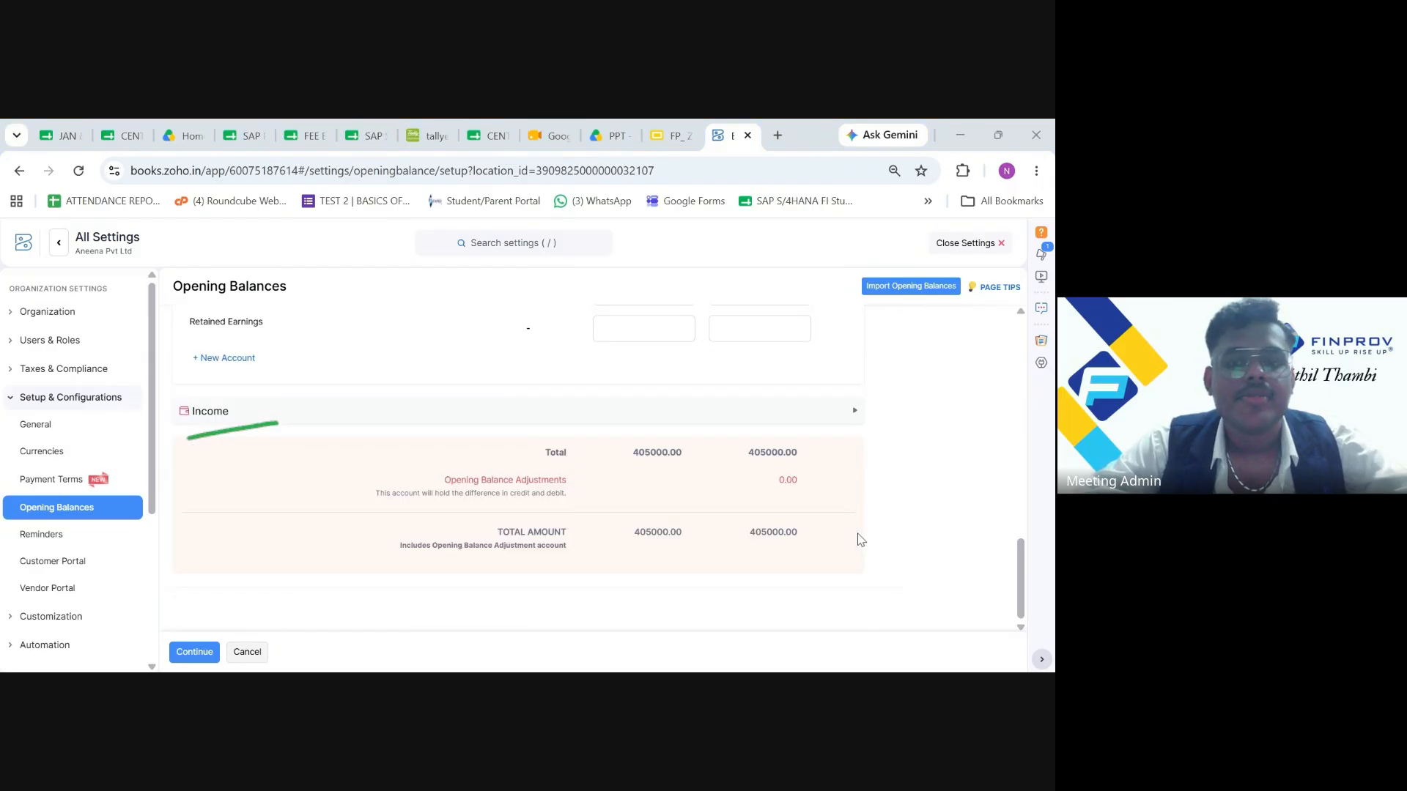
pyautogui.click(858, 534)
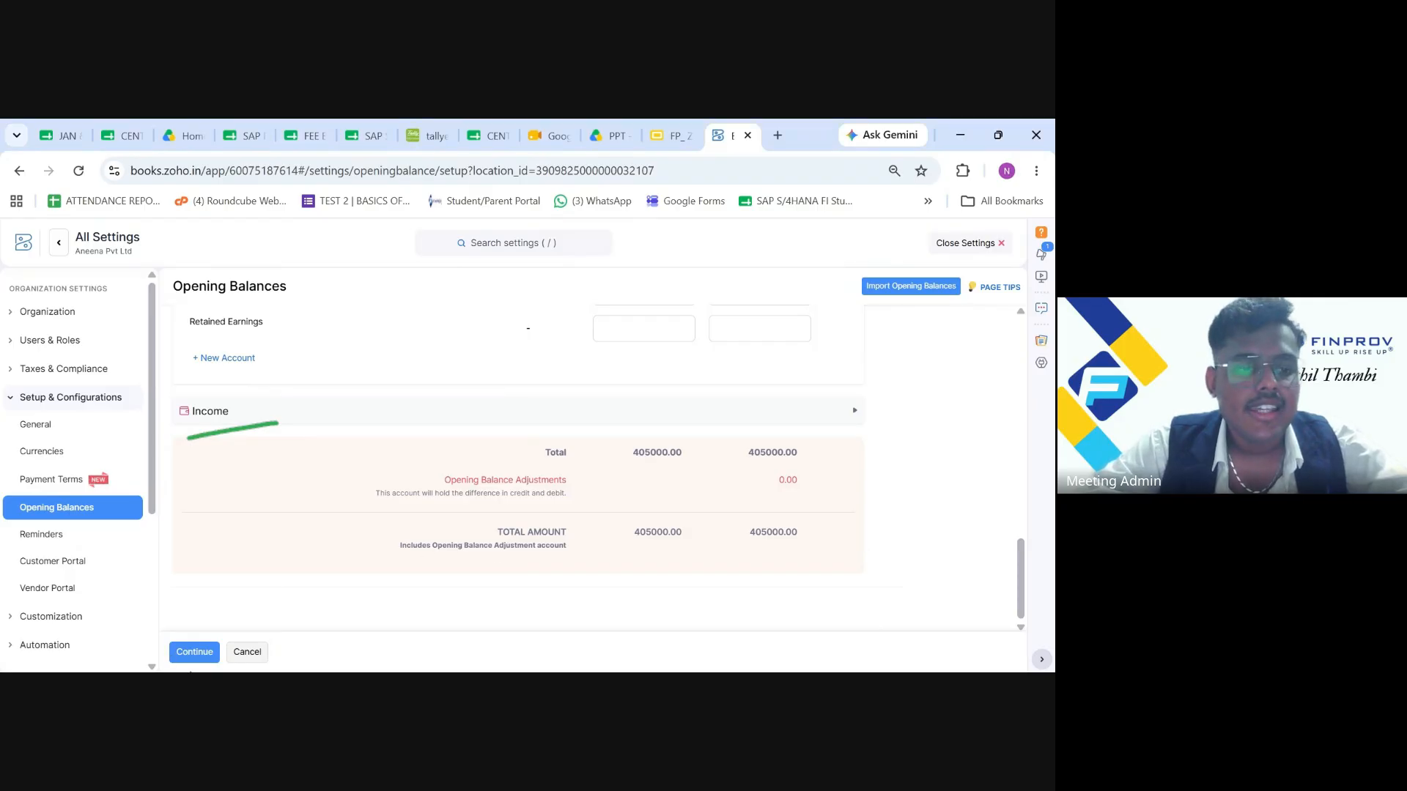
pyautogui.click(209, 655)
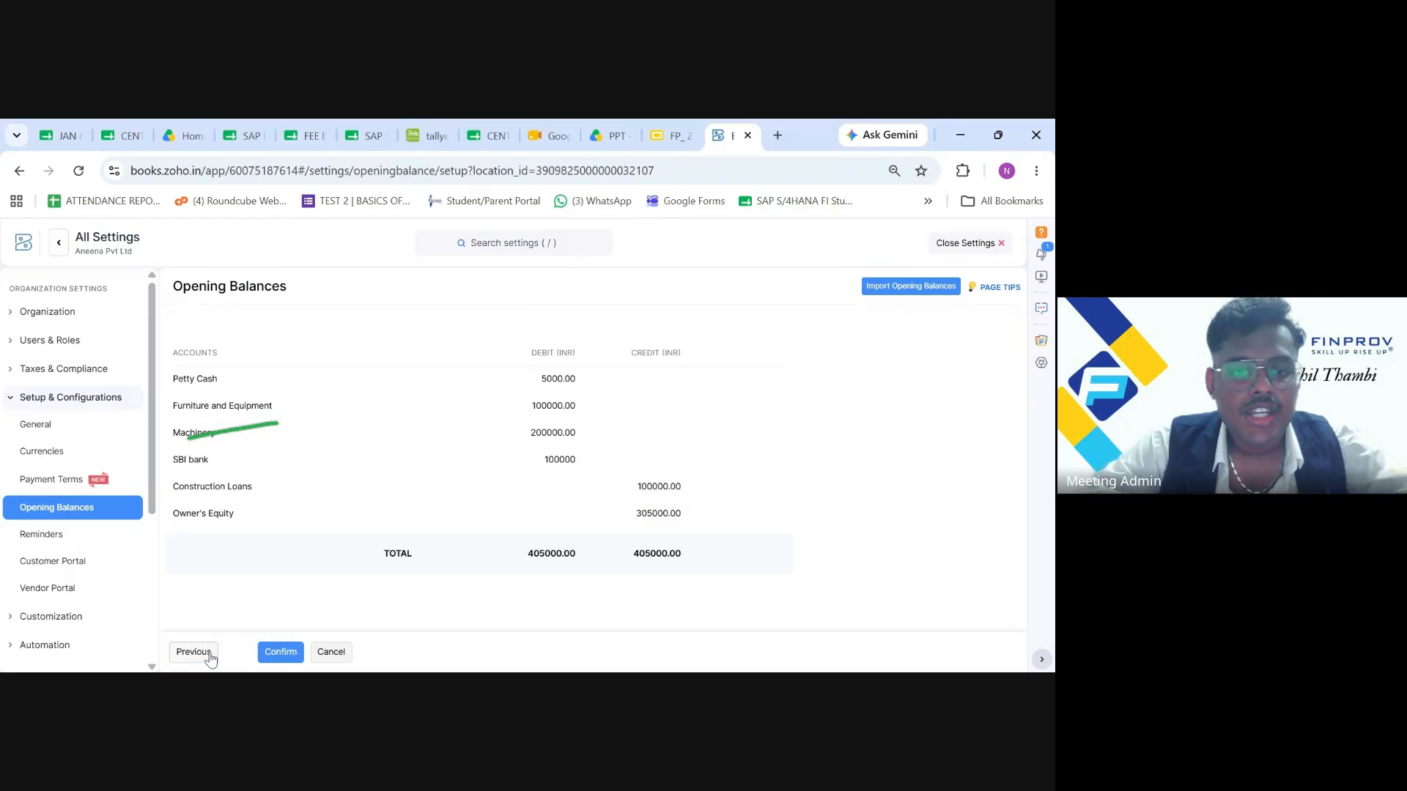
pyautogui.click(282, 652)
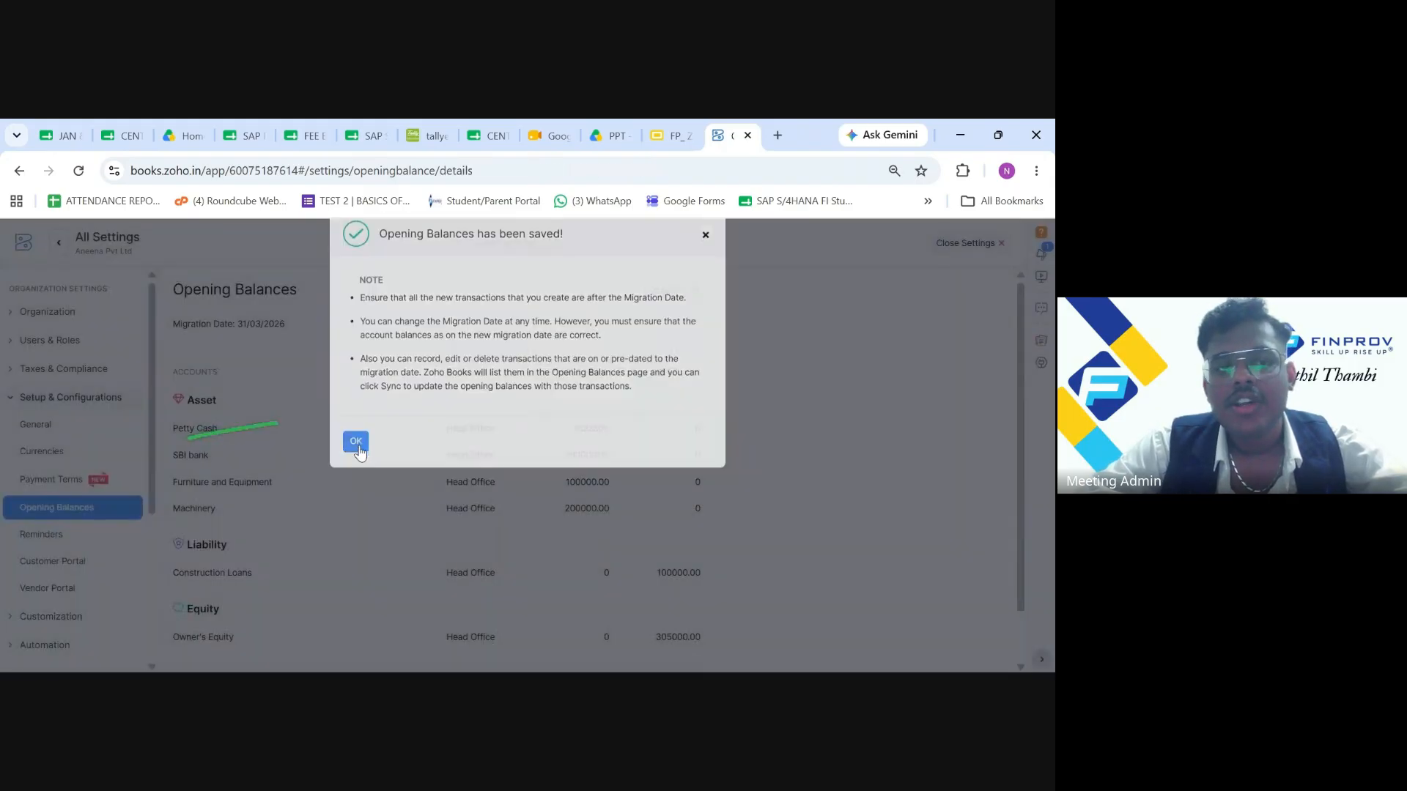
pyautogui.click(356, 448)
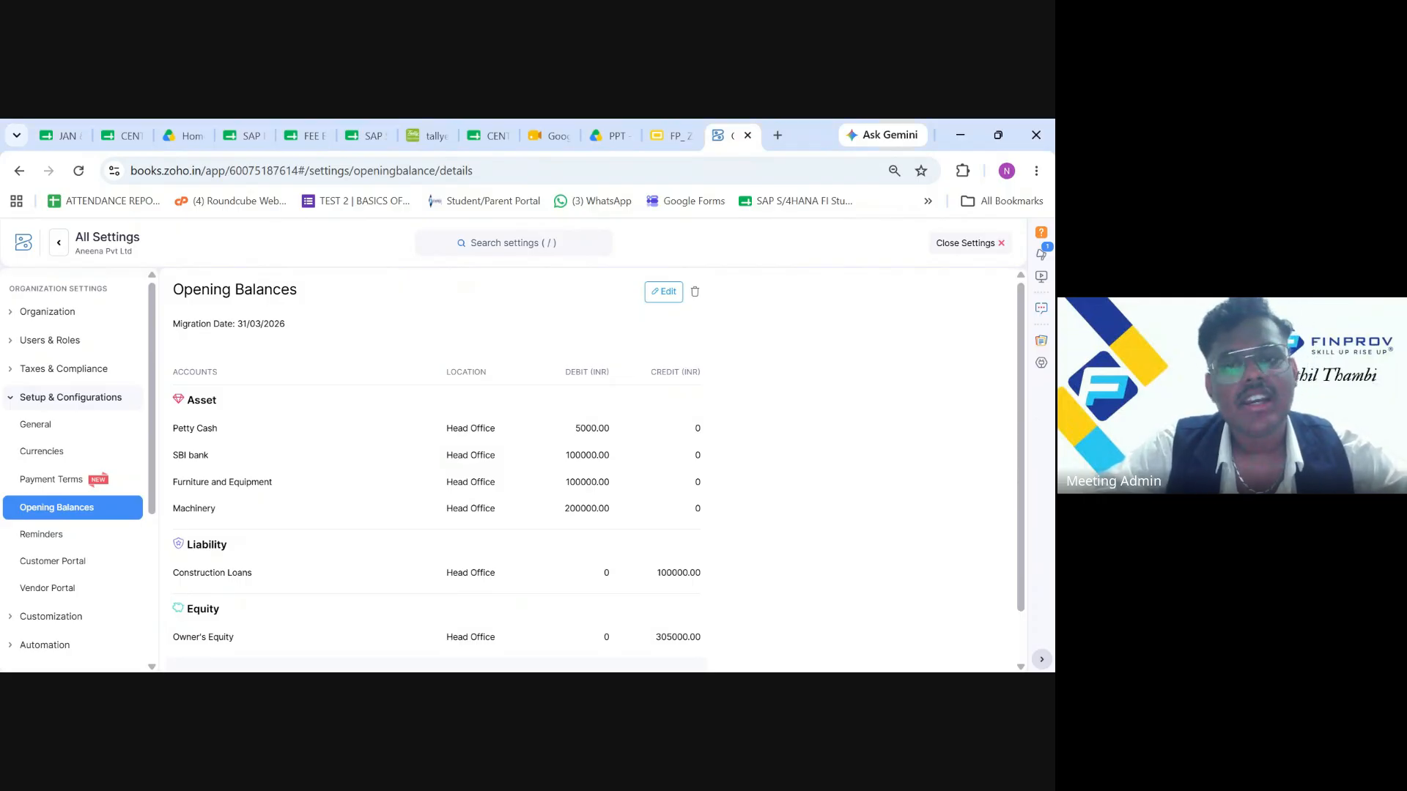
# - Reopen the saved opening balances for editing and review the accounts listed under Equity
pyautogui.click(656, 297)
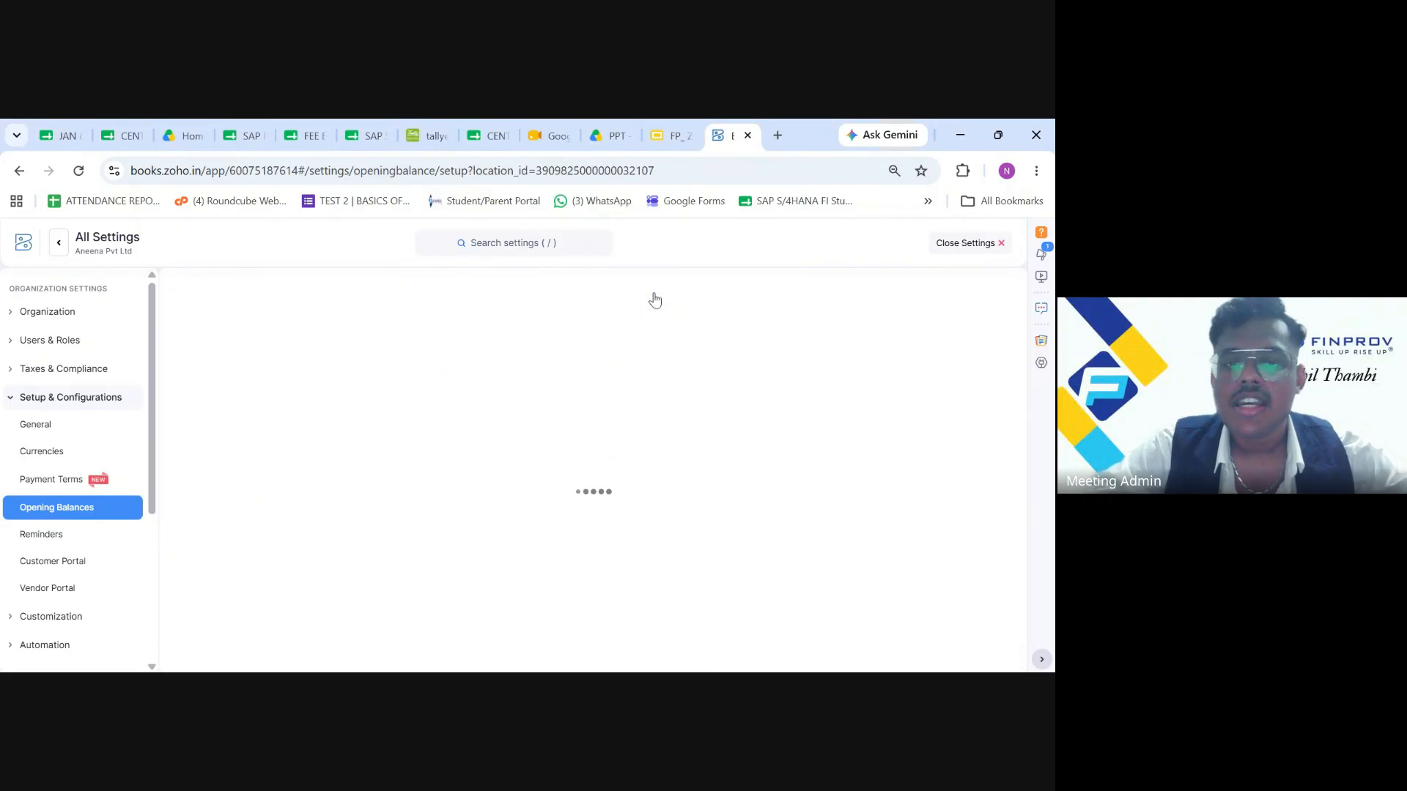
pyautogui.scroll(-6, 543, 420)
pyautogui.scroll(1, 538, 420)
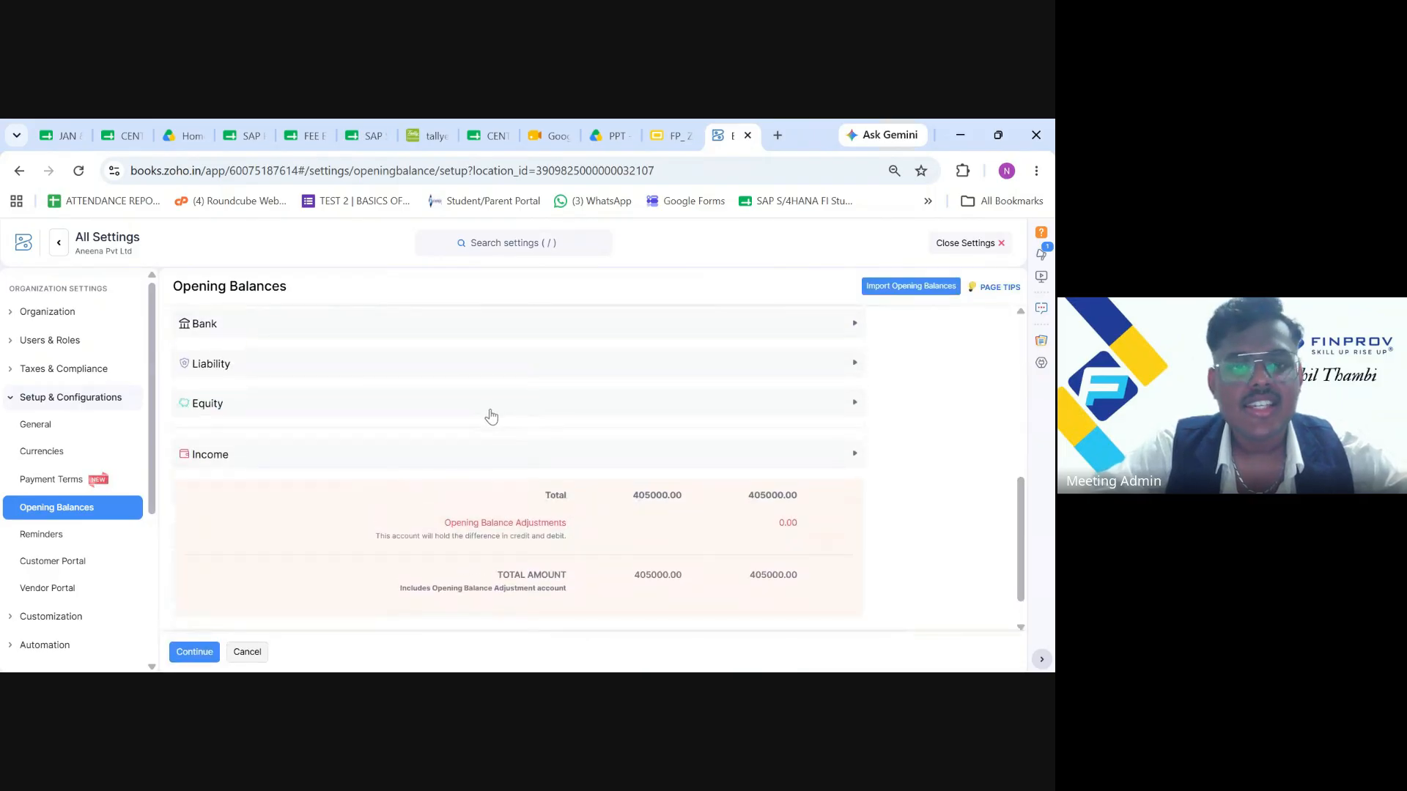
pyautogui.click(491, 413)
pyautogui.scroll(-3, 491, 414)
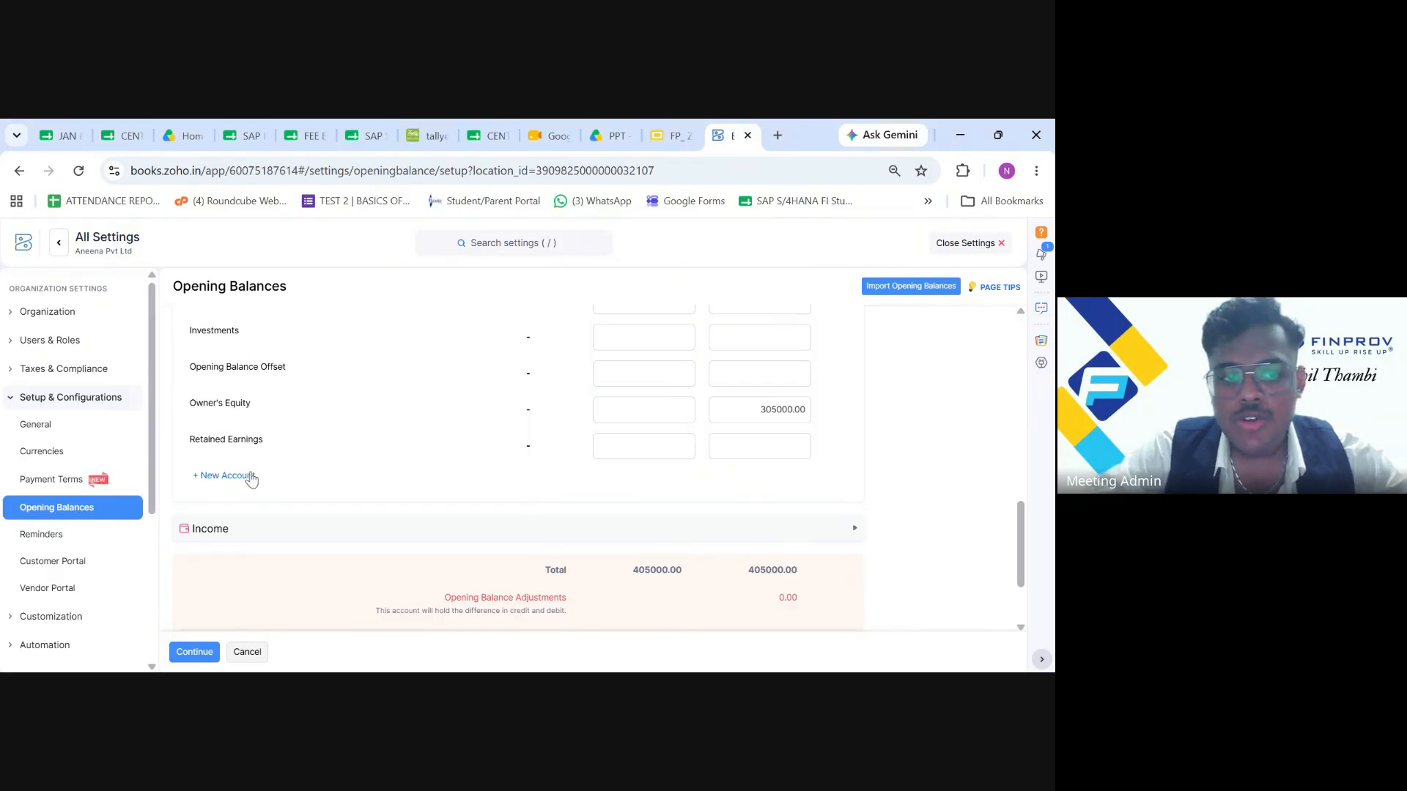
pyautogui.scroll(3, 253, 469)
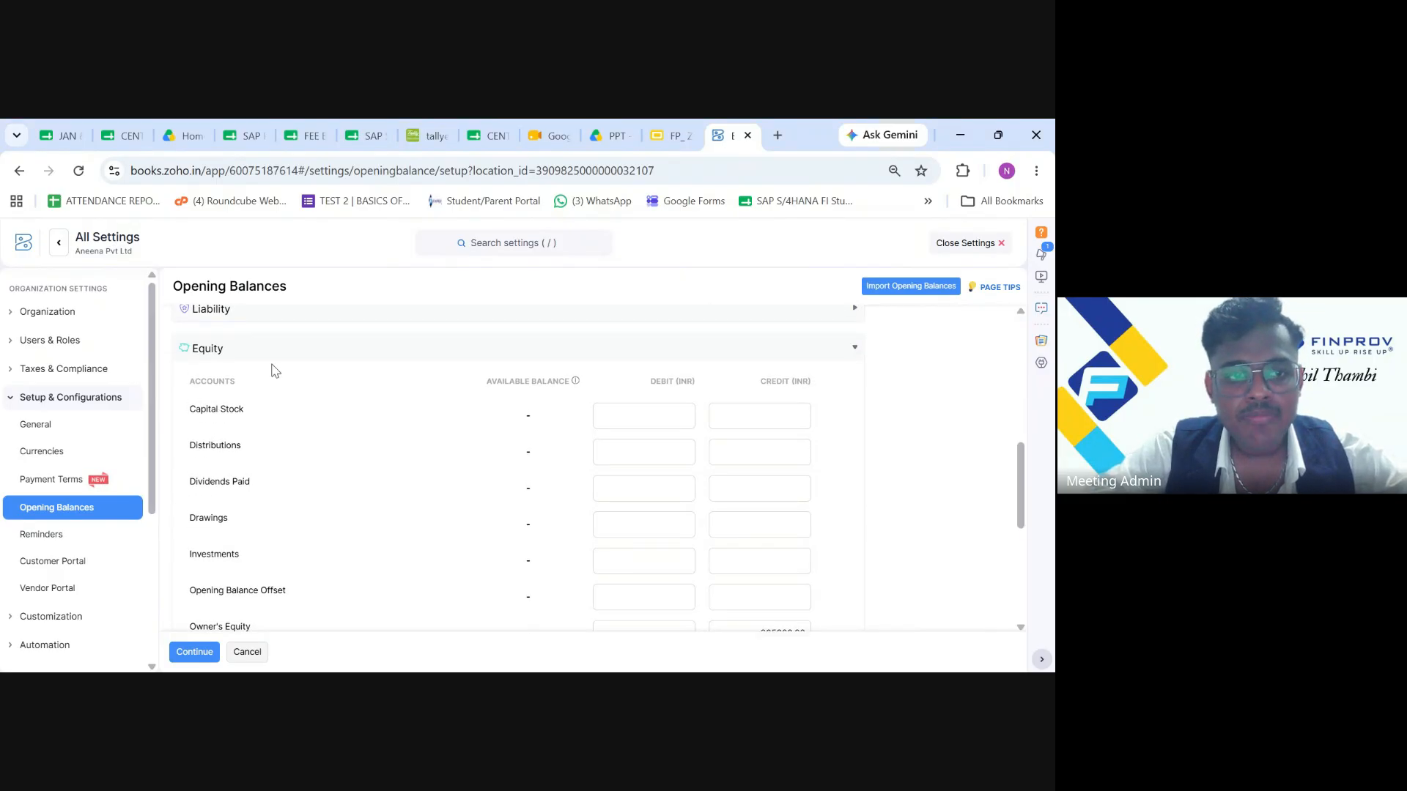
pyautogui.scroll(-3, 275, 370)
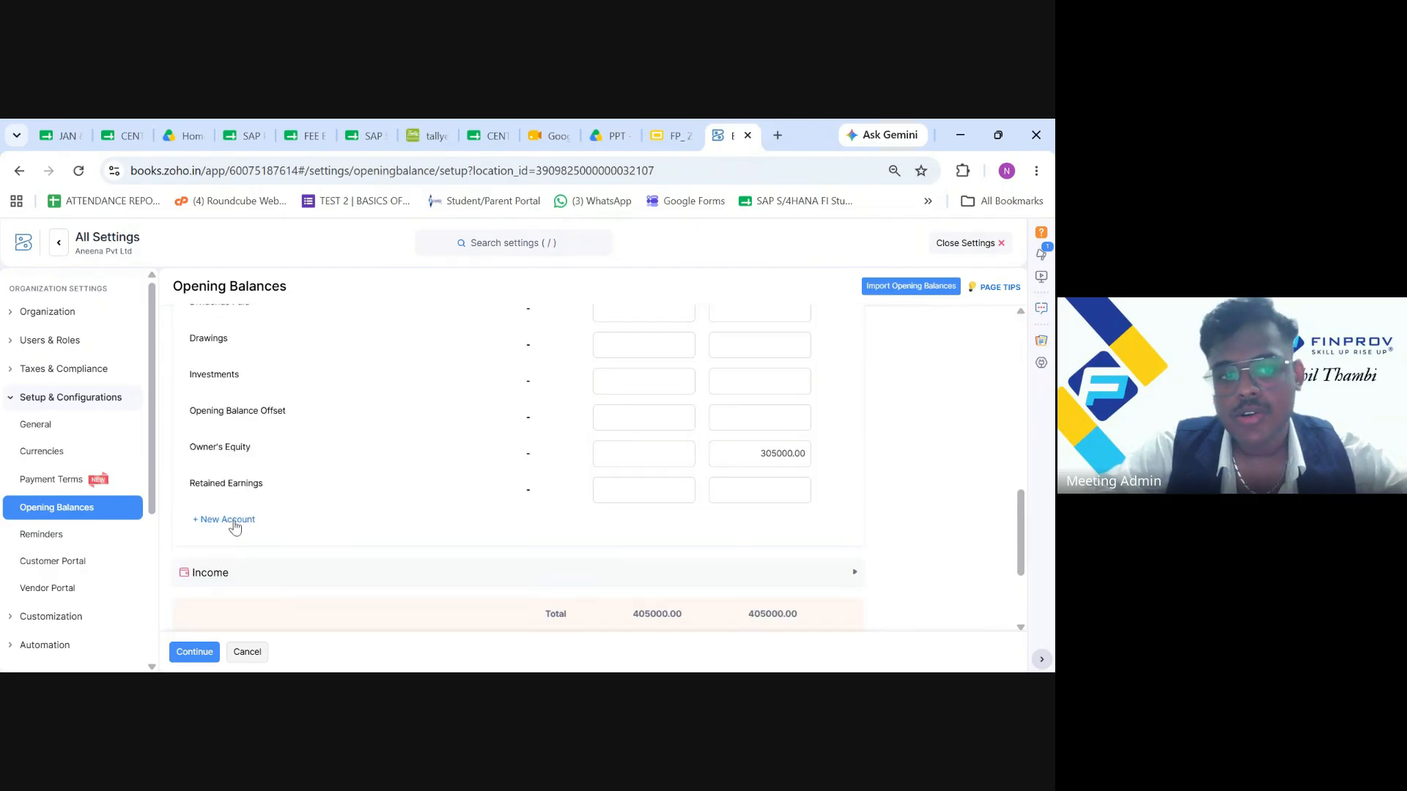
# - View the new account form for Equity, close it without saving, and leave the settings
pyautogui.click(233, 521)
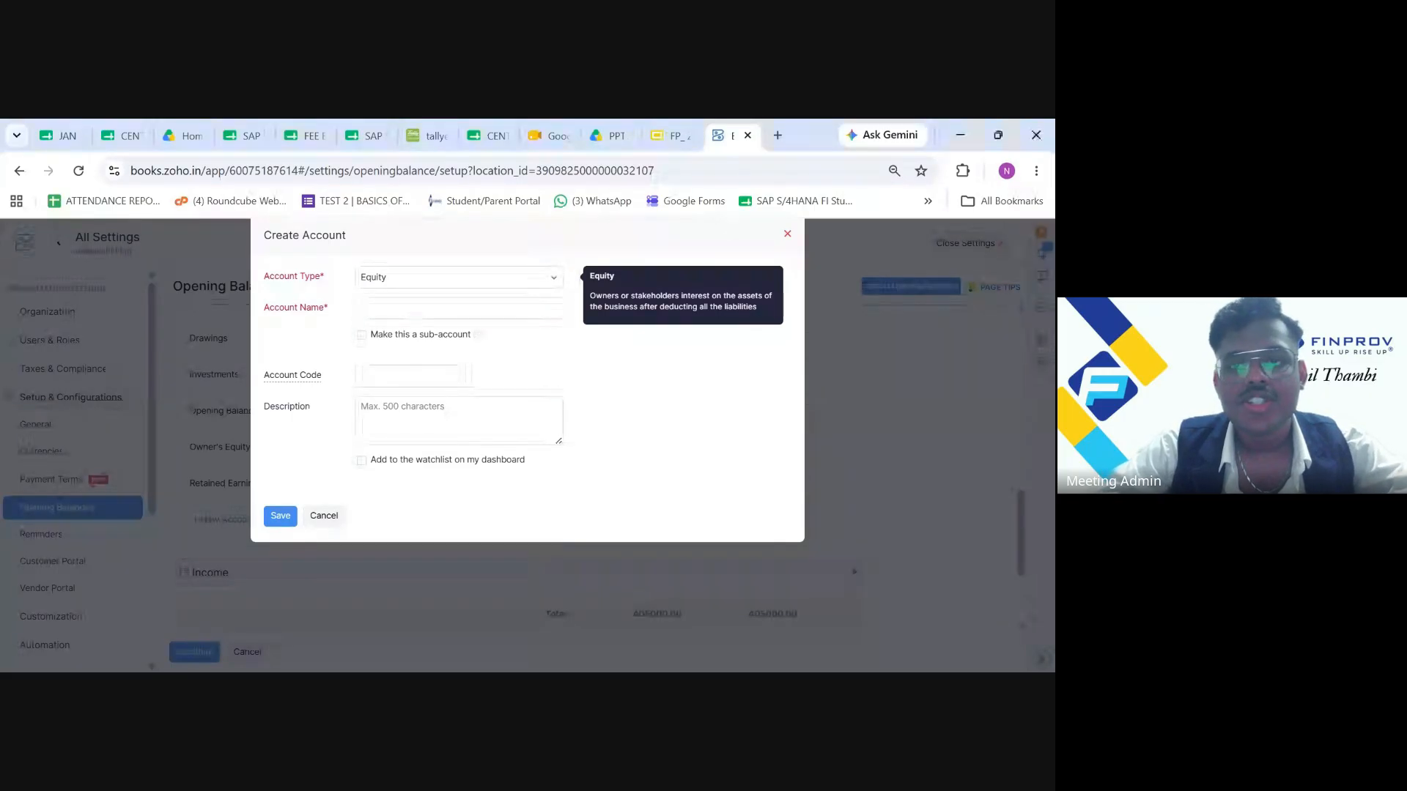
pyautogui.click(787, 234)
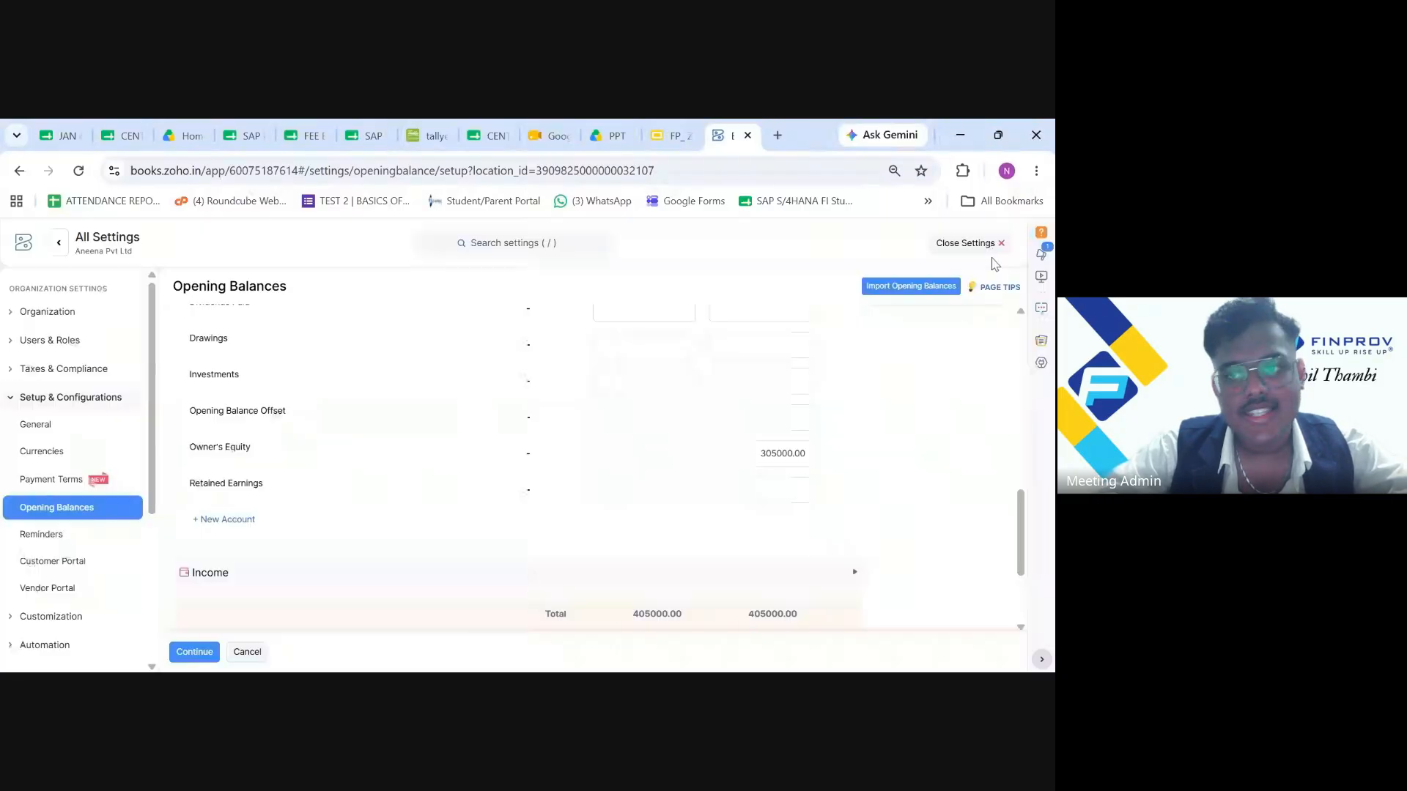
pyautogui.click(967, 243)
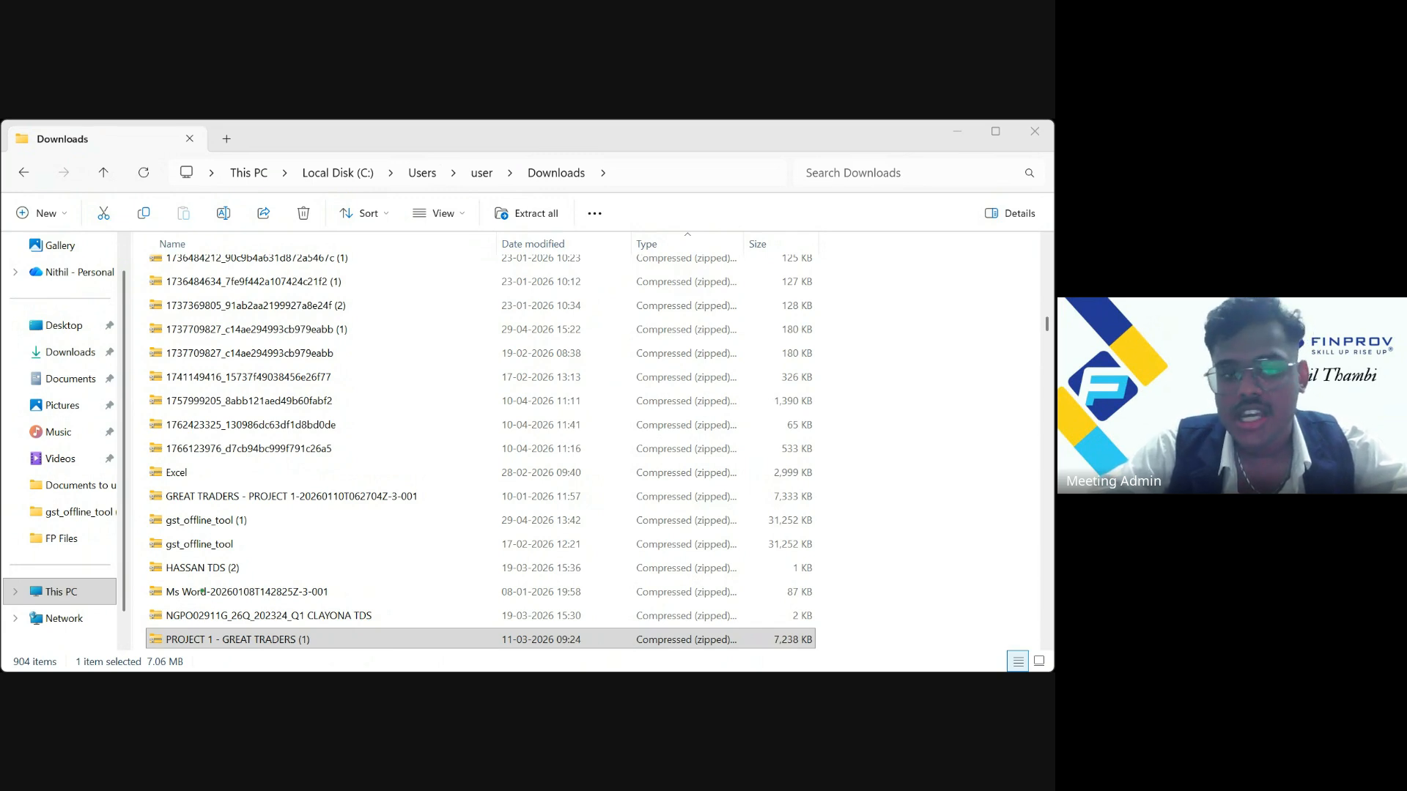
# - In File Explorer, open the PROJECT 1 - GREAT TRADERS (1) archive and go down to its Great Traders Pvt LTD folder
pyautogui.click(239, 642)
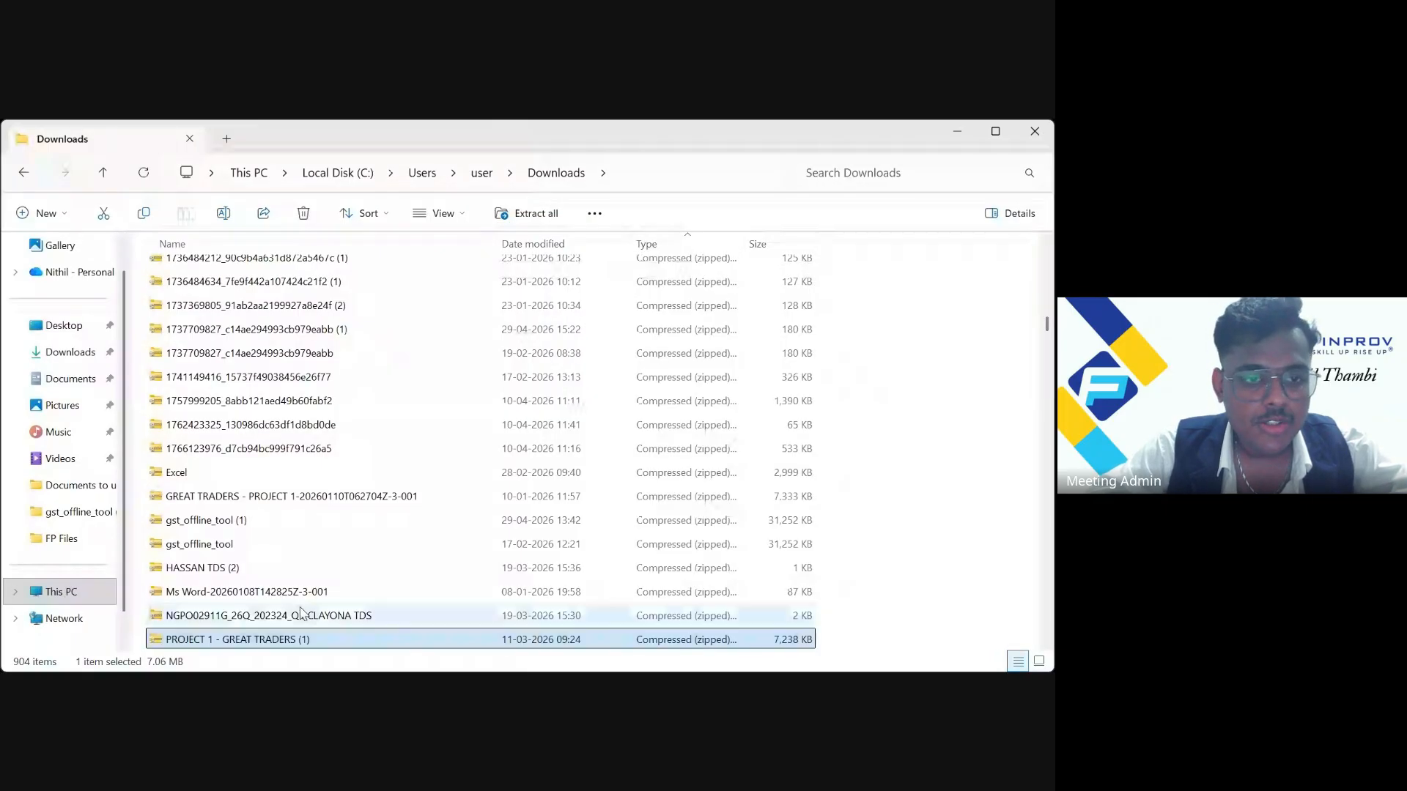
pyautogui.doubleClick(264, 638)
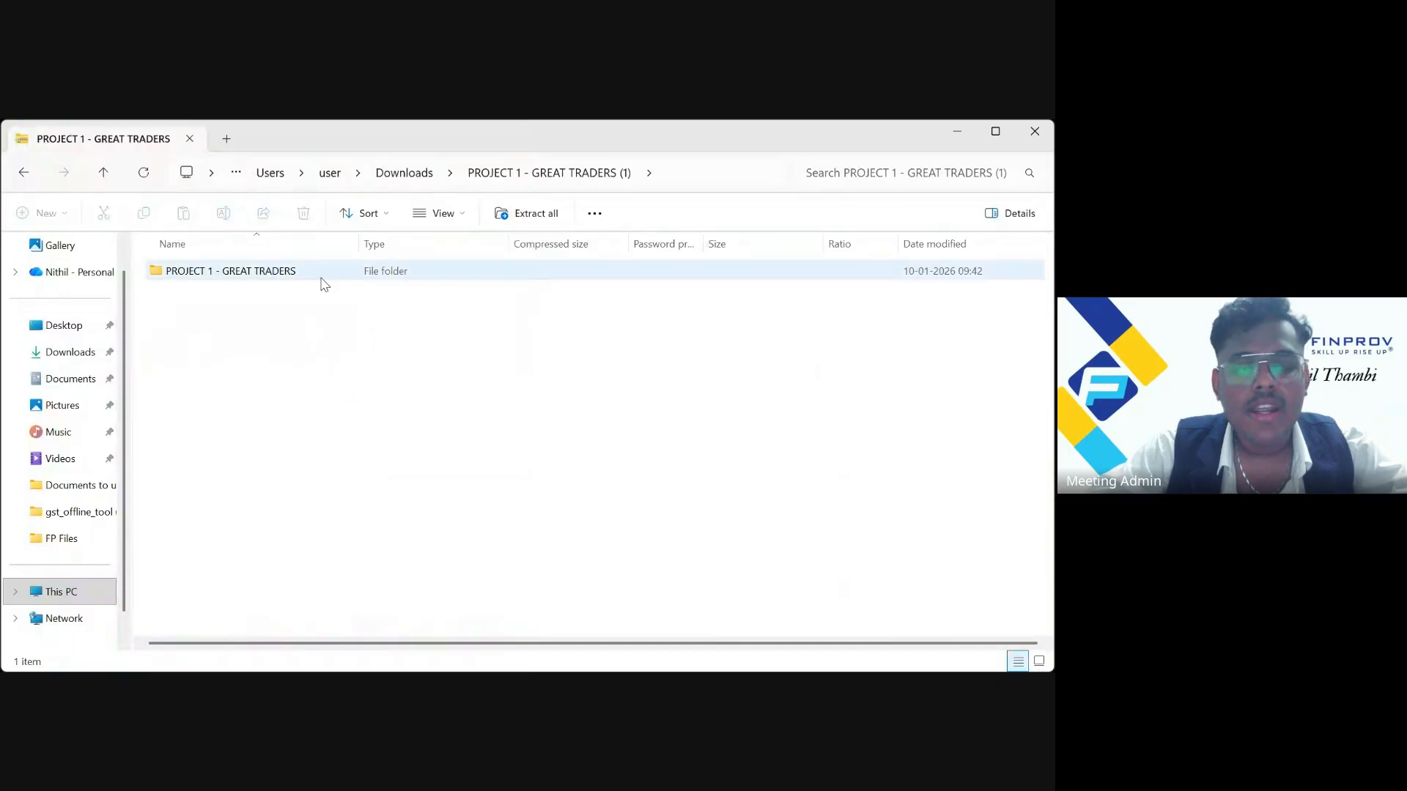
pyautogui.doubleClick(325, 271)
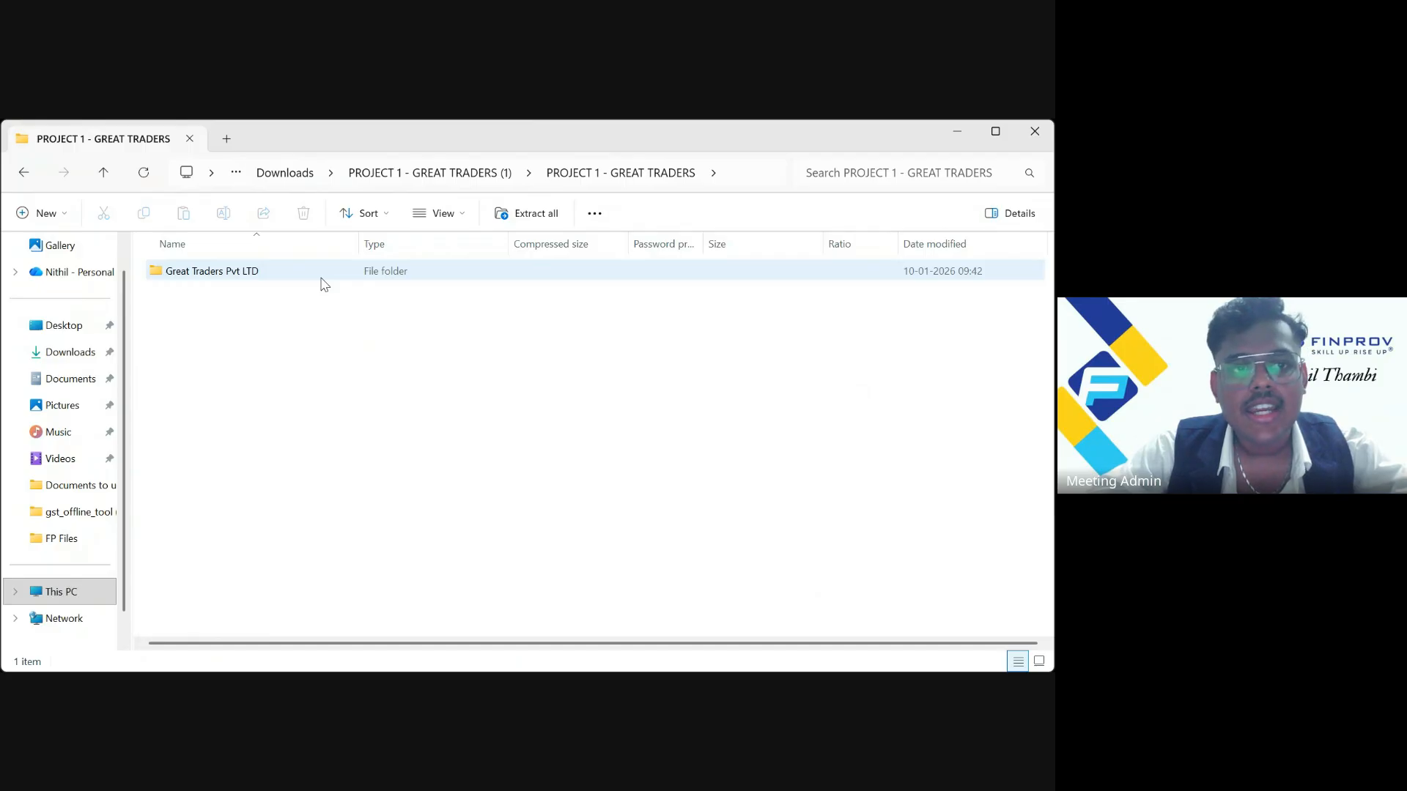
pyautogui.doubleClick(325, 271)
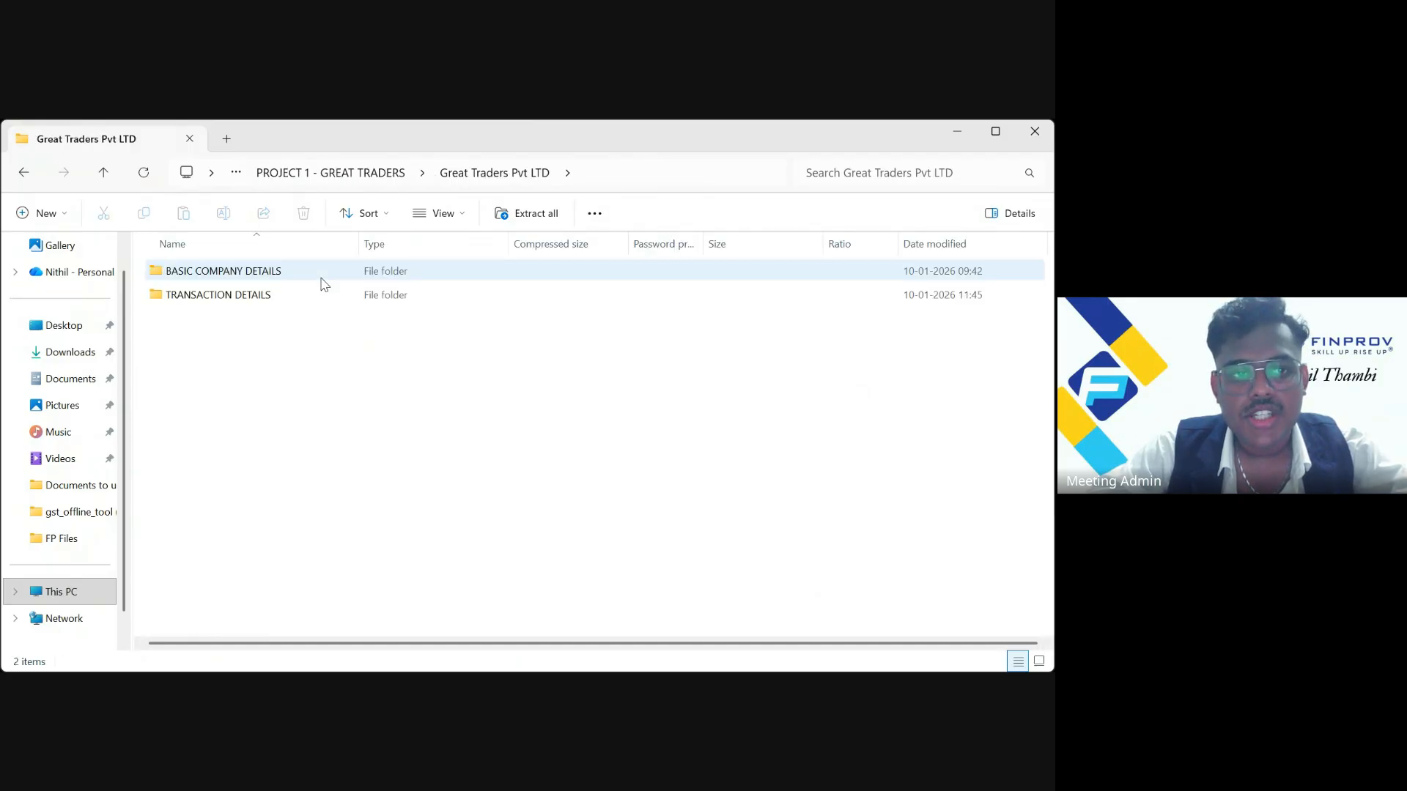
# - Underline the BASIC COMPANY DETAILS folder by hand, enter it, and open the Company Details PDF
pyautogui.hotkey('ctrl', 'shift', '3')
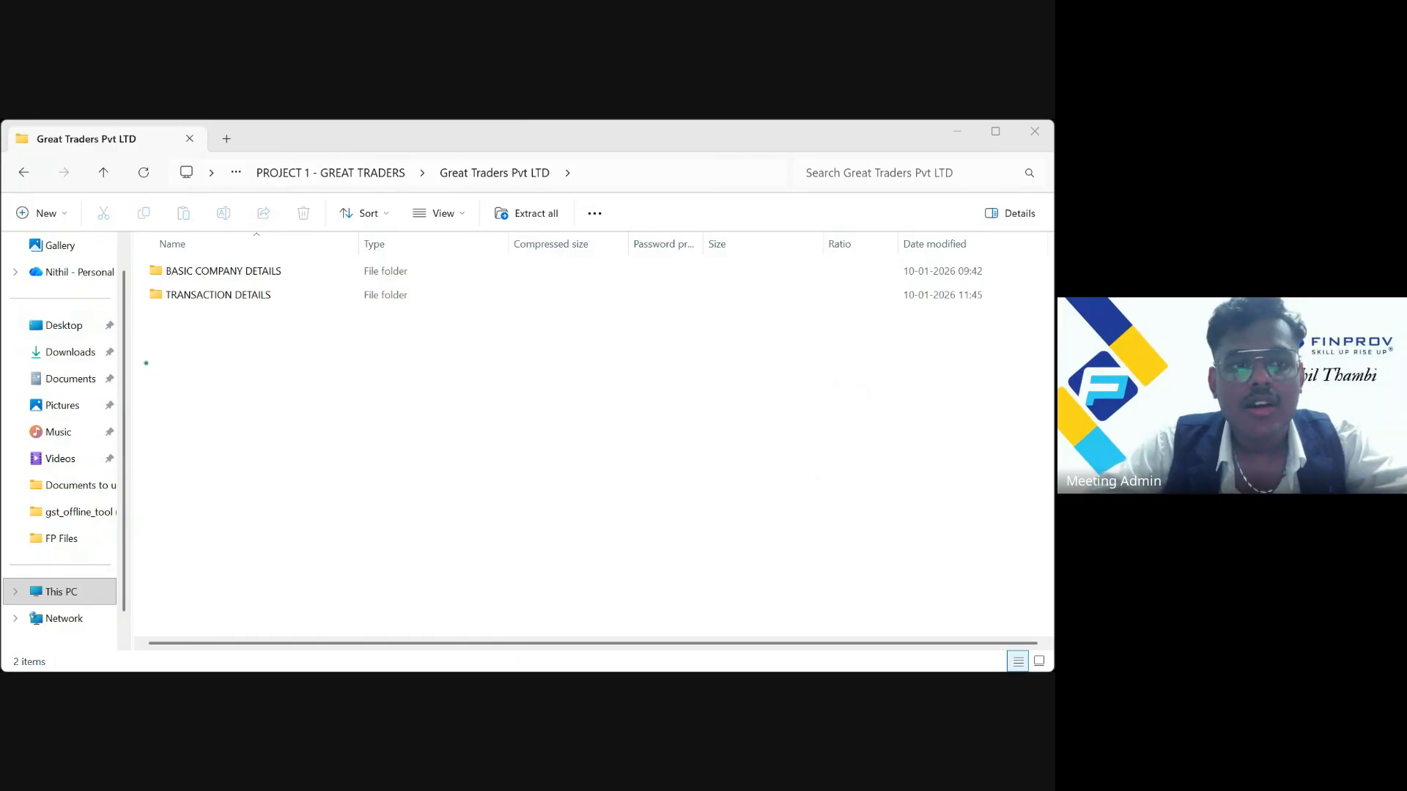
pyautogui.moveTo(176, 281); pyautogui.dragTo(301, 292)
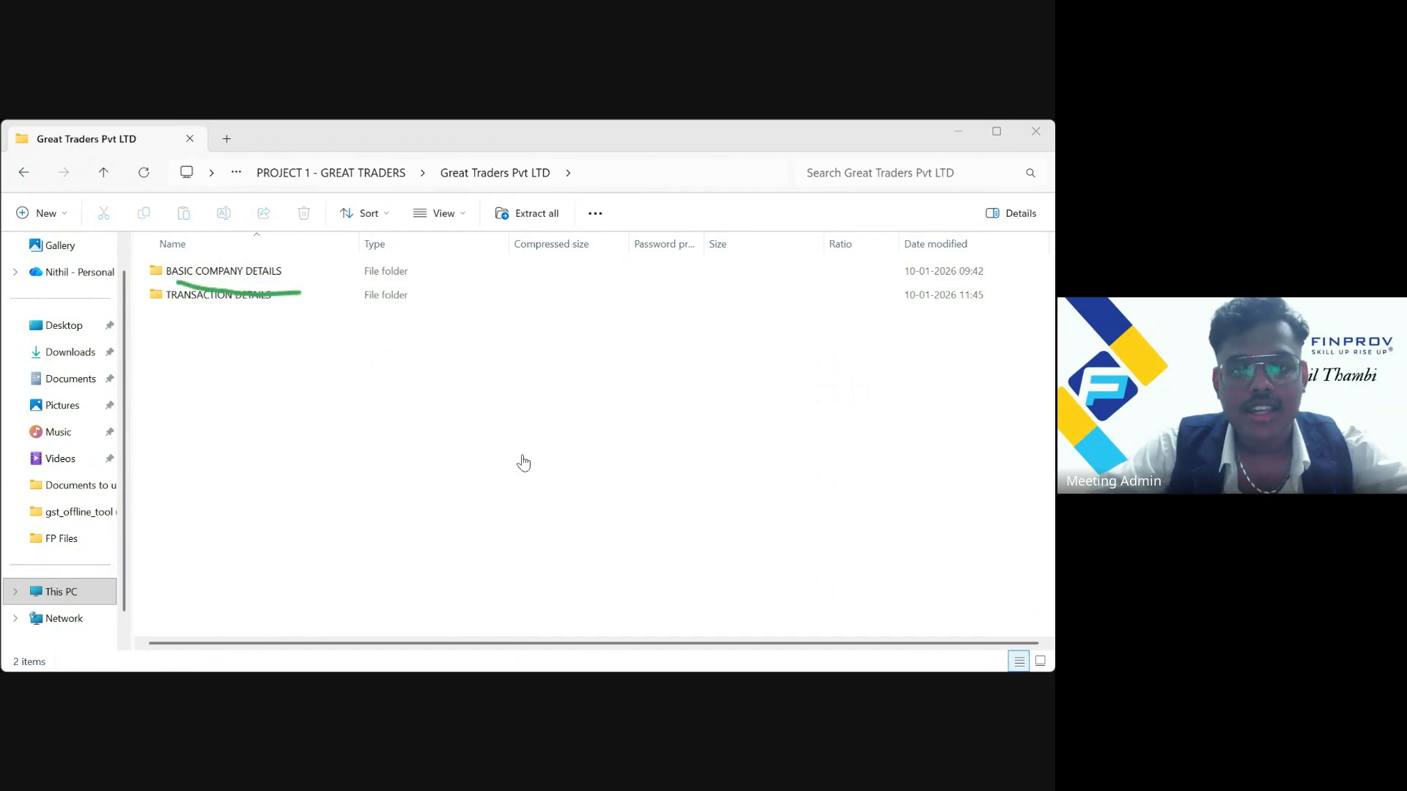
pyautogui.doubleClick(210, 277)
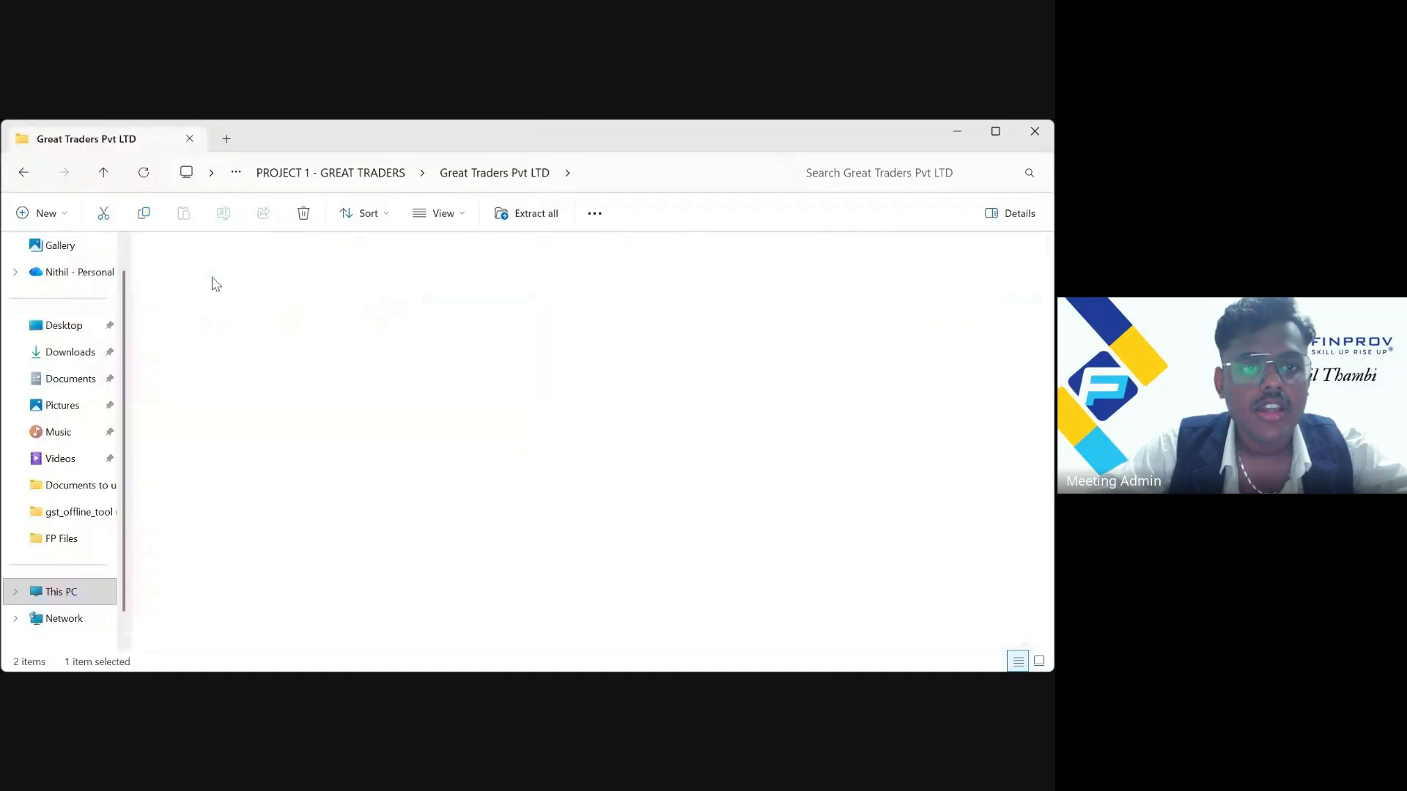
pyautogui.hotkey('ctrl', '2')
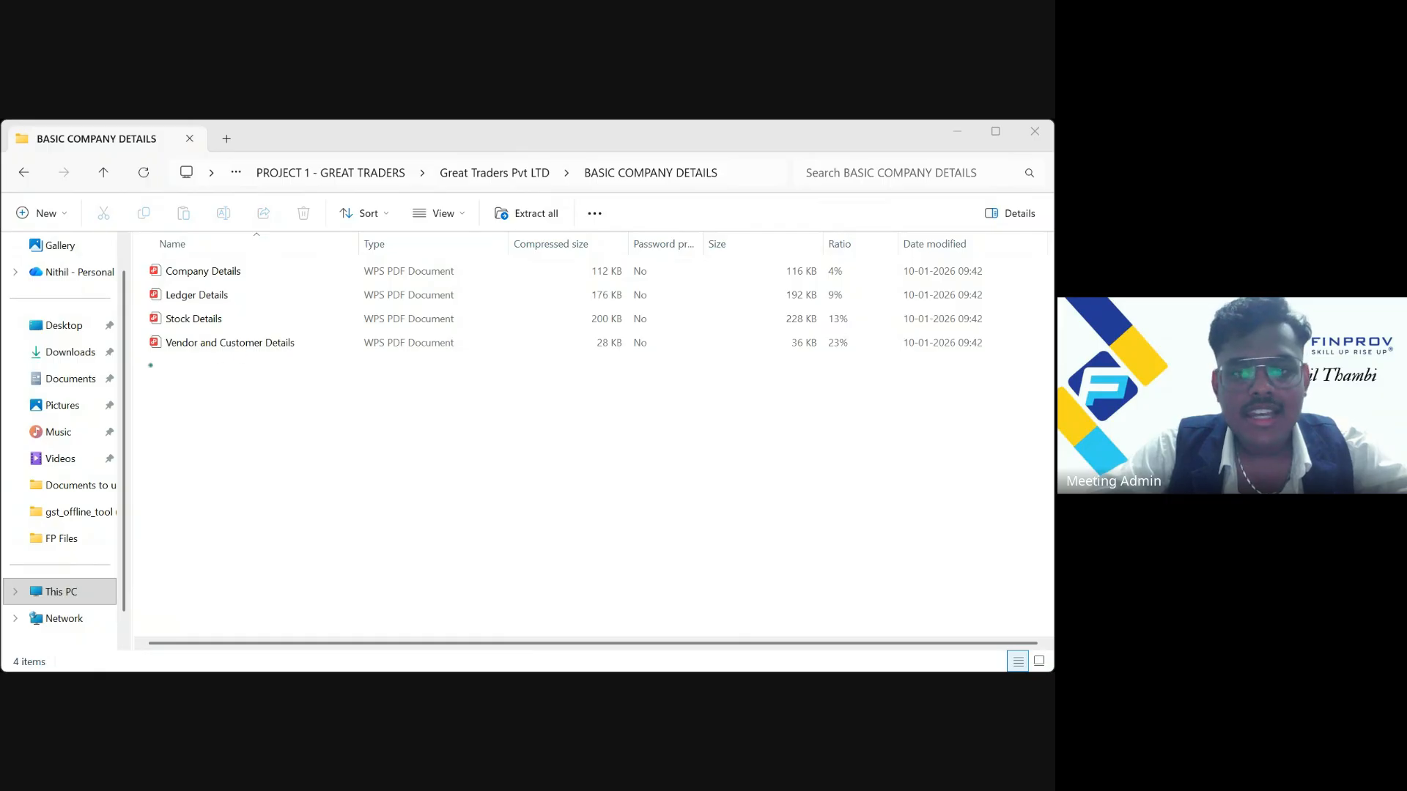
pyautogui.doubleClick(232, 278)
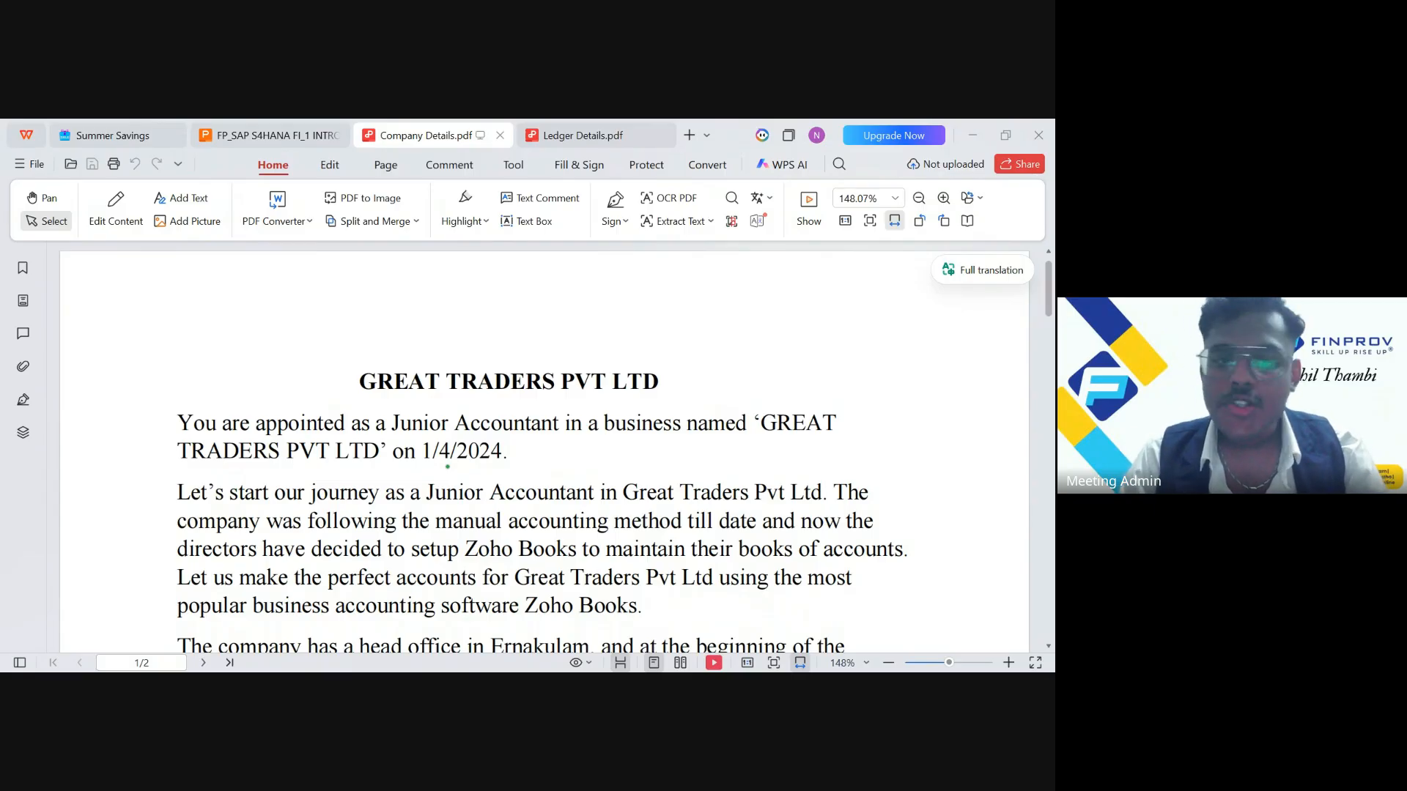
# - Read the company details table, tick the Head Office and Calicut branch address rows by hand, and circle the head office address
pyautogui.scroll(-5, 447, 467)
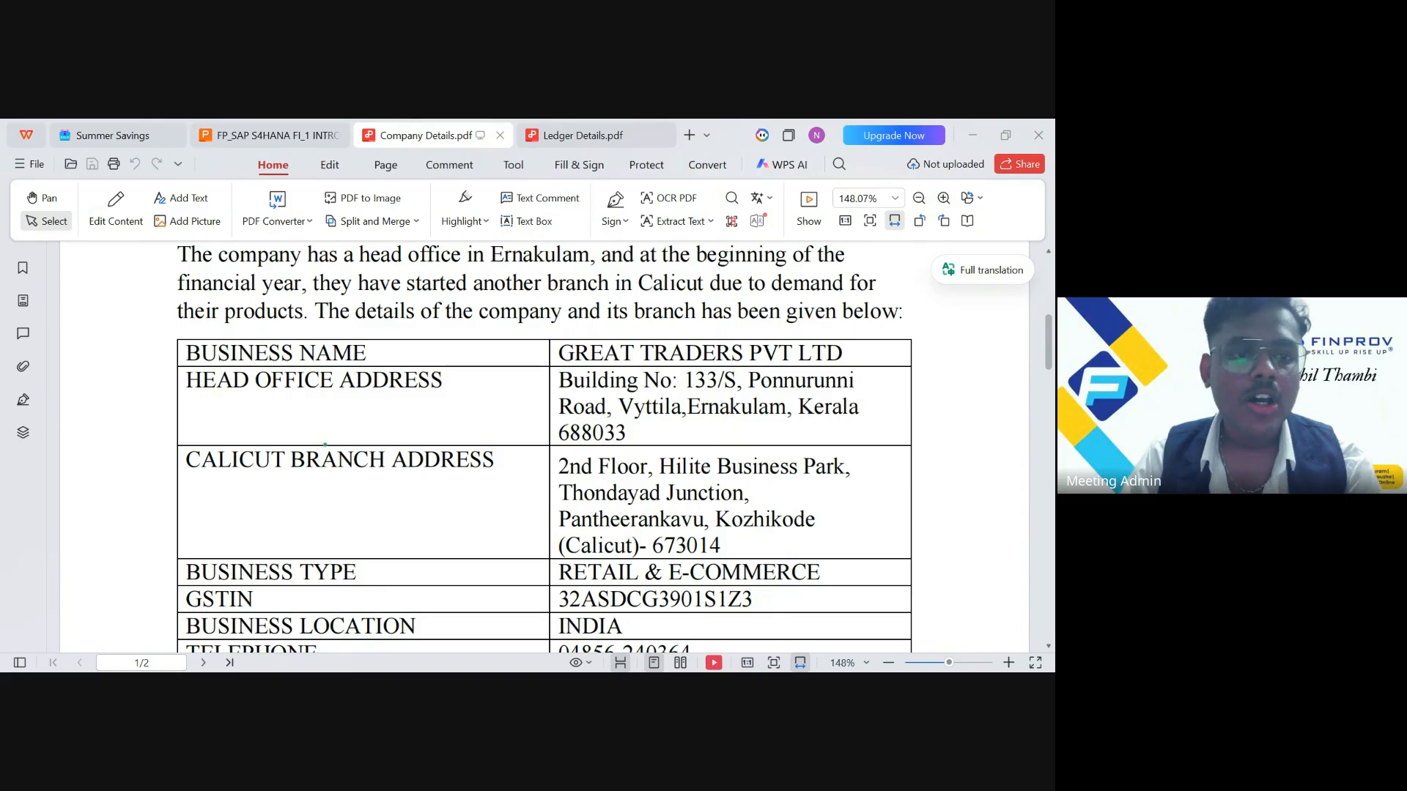
pyautogui.moveTo(482, 419); pyautogui.dragTo(599, 343)
pyautogui.moveTo(440, 519); pyautogui.dragTo(548, 444)
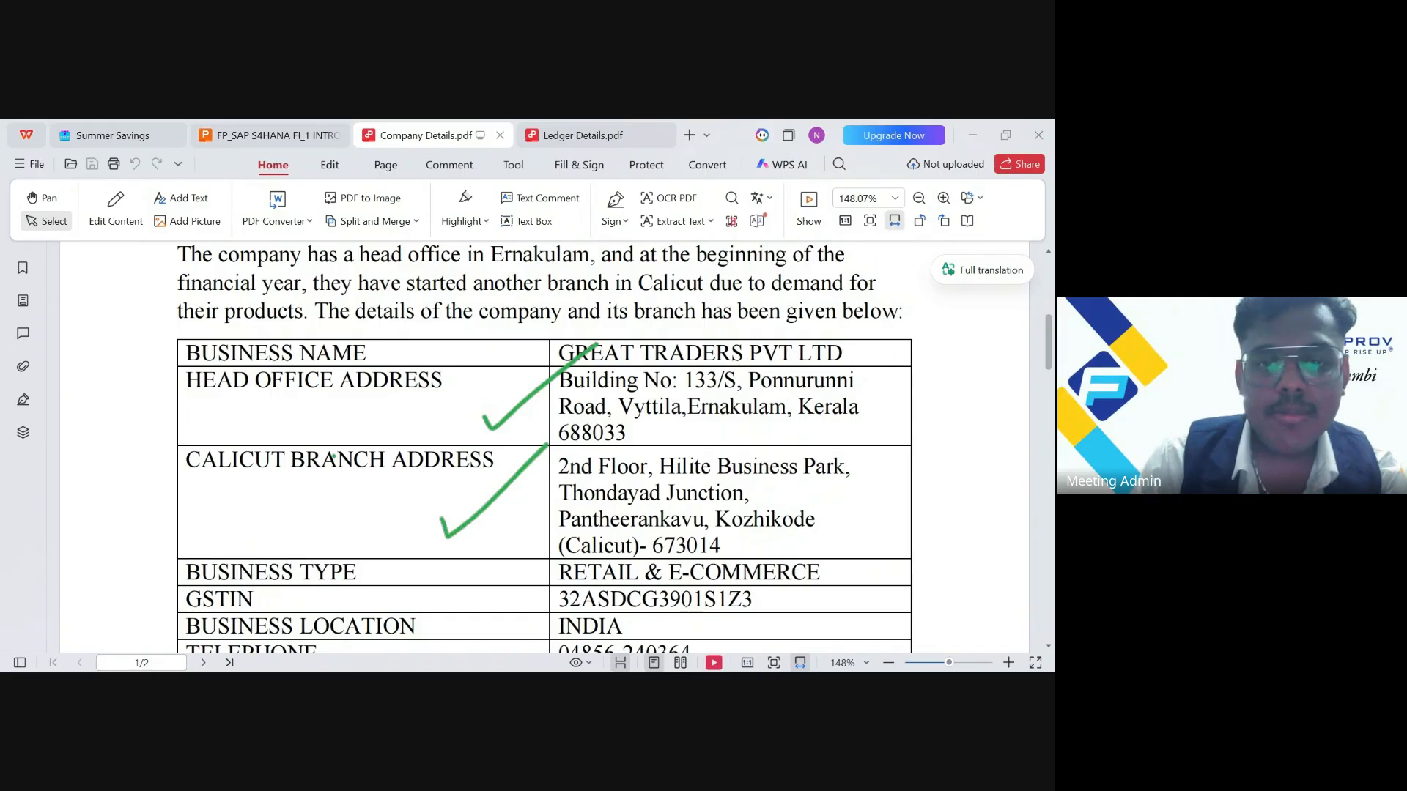
pyautogui.moveTo(617, 368)
pyautogui.mouseDown()
pyautogui.moveTo(701, 446)
pyautogui.moveTo(826, 427)
pyautogui.moveTo(619, 361)
pyautogui.mouseUp()
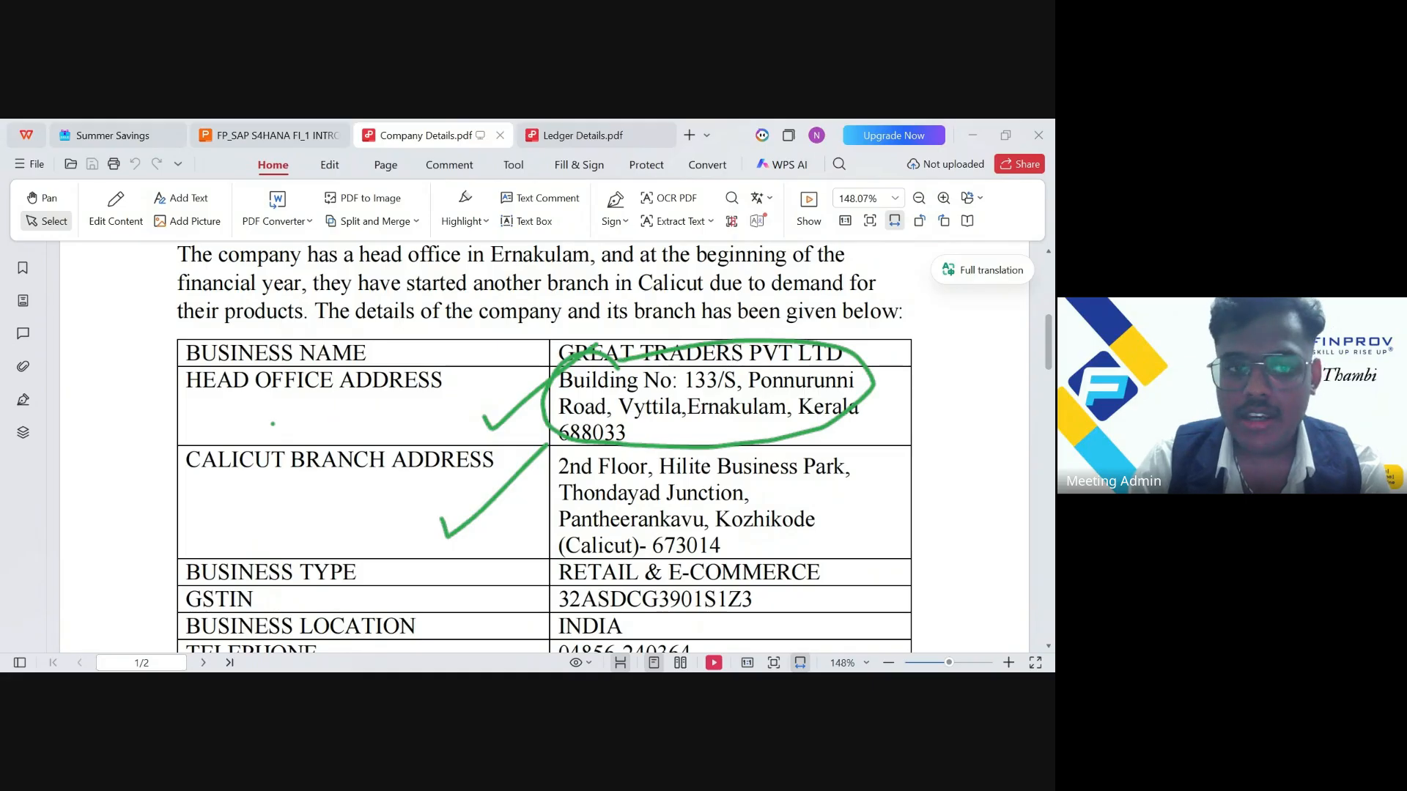
pyautogui.moveTo(426, 394)
pyautogui.mouseDown()
pyautogui.moveTo(517, 392)
pyautogui.moveTo(483, 425)
pyautogui.mouseUp()
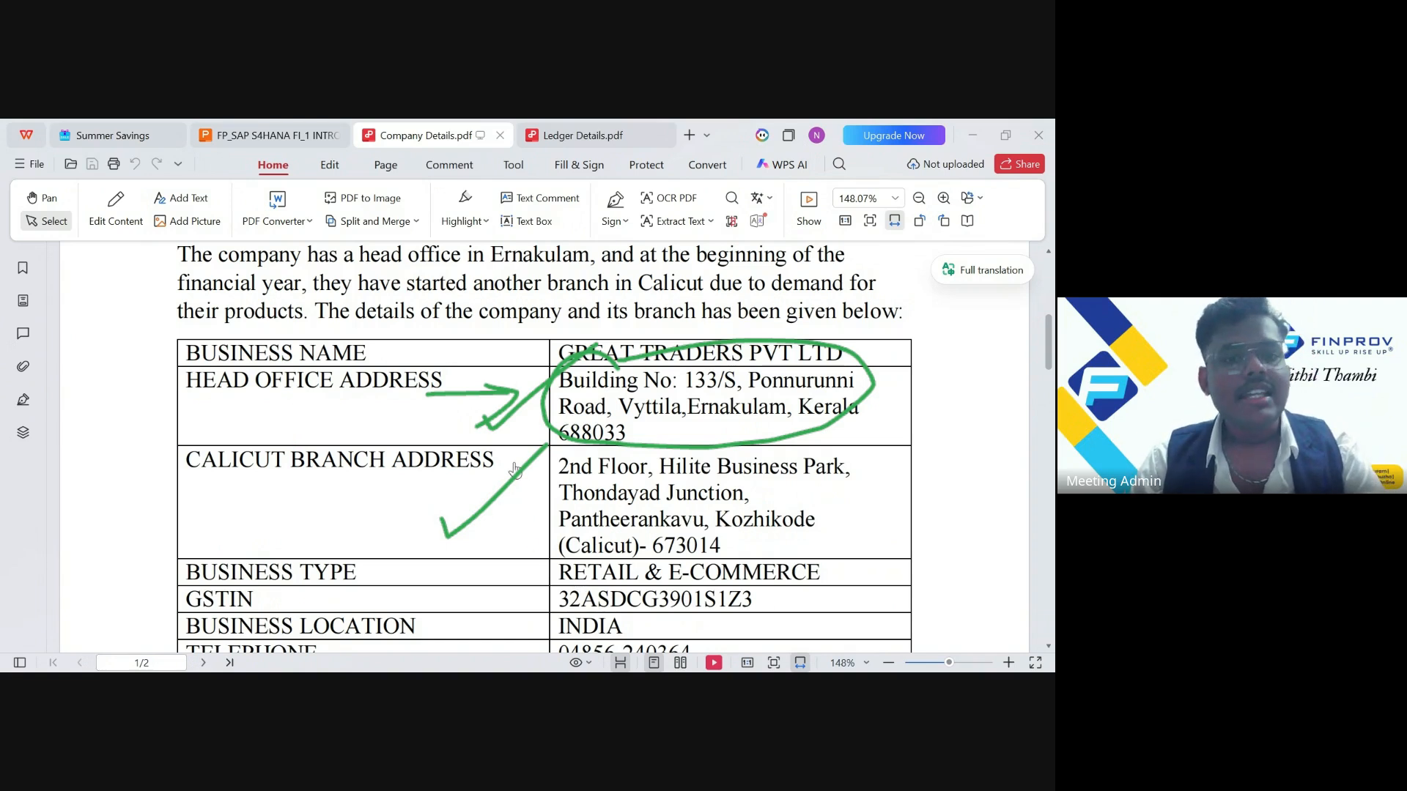
# - Review the rest of the company details table, marking the Directors and Calicut branch address rows by hand
pyautogui.scroll(-2, 614, 421)
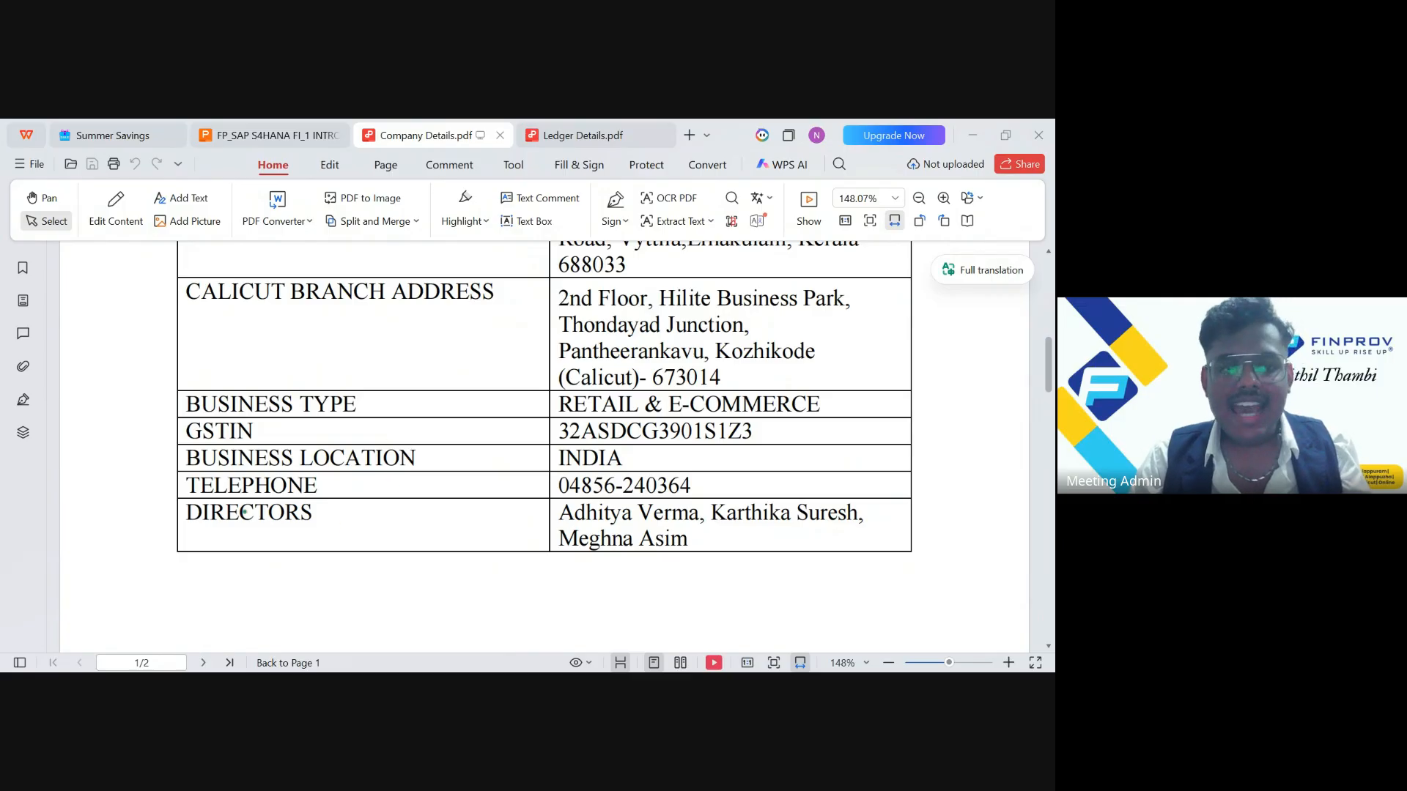
pyautogui.moveTo(393, 534); pyautogui.dragTo(607, 557)
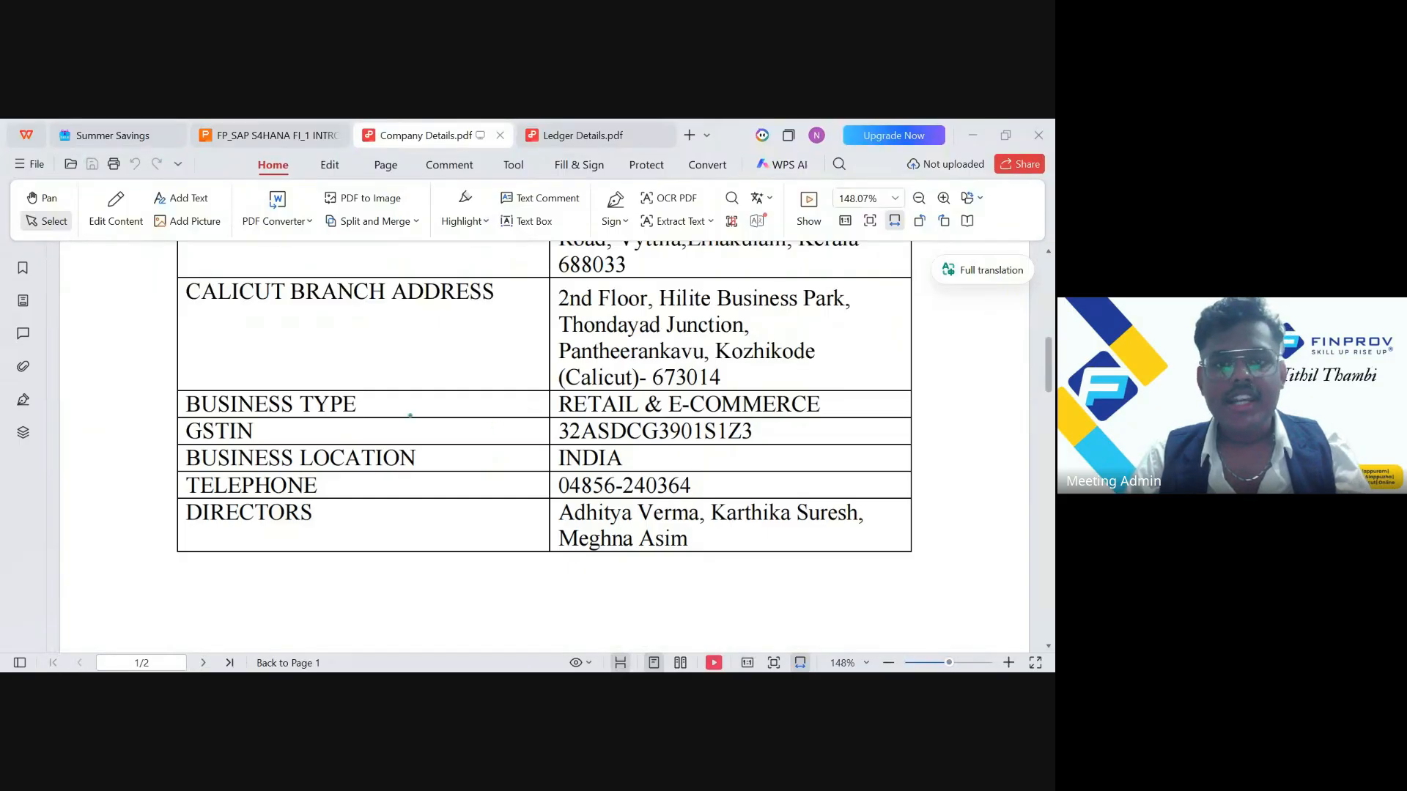
pyautogui.moveTo(255, 323)
pyautogui.mouseDown()
pyautogui.moveTo(207, 323)
pyautogui.moveTo(446, 323)
pyautogui.mouseUp()
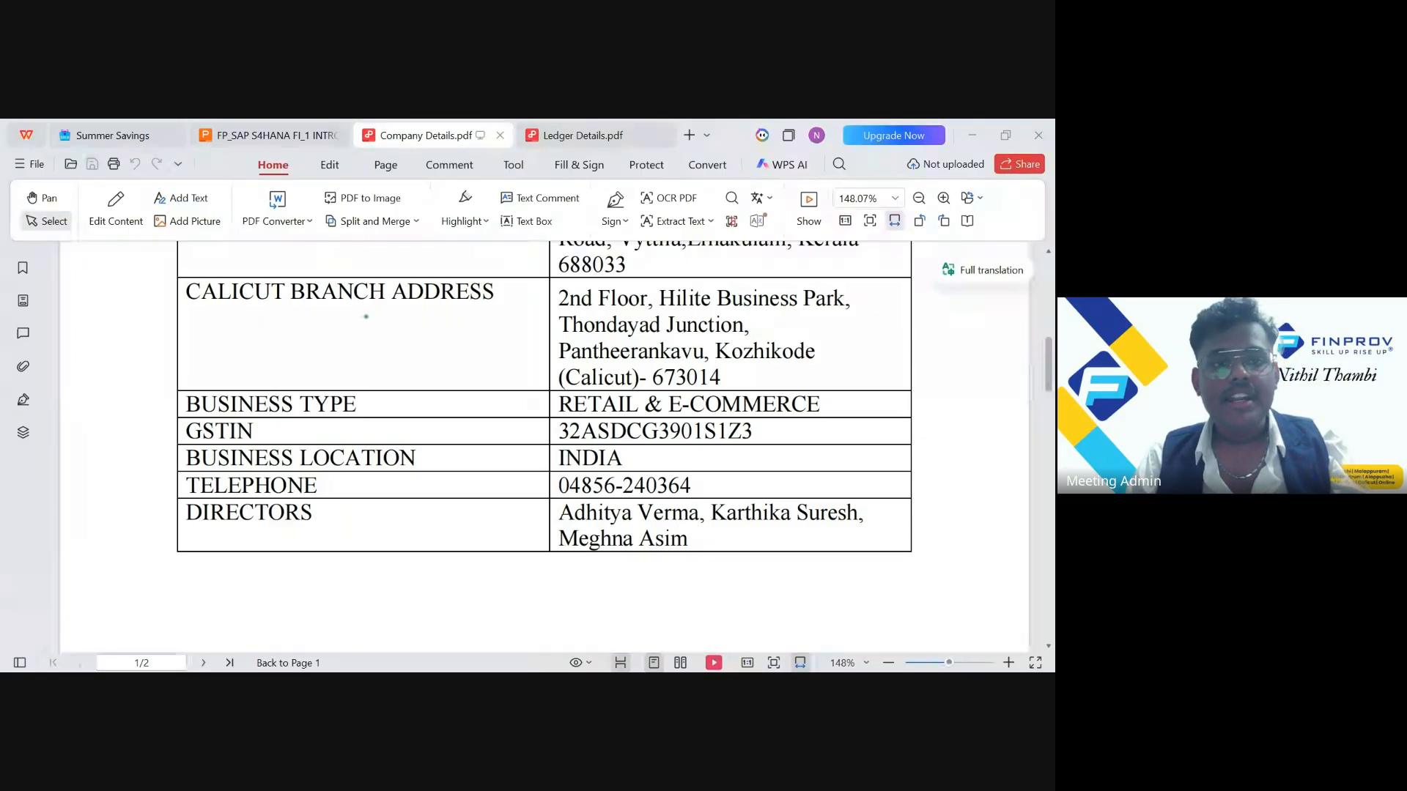
# - Switch to the Ledger Details PDF and skim the Great Traders Pvt Ltd opening balance sheet, covering assets, liabilities and equity
pyautogui.click(555, 146)
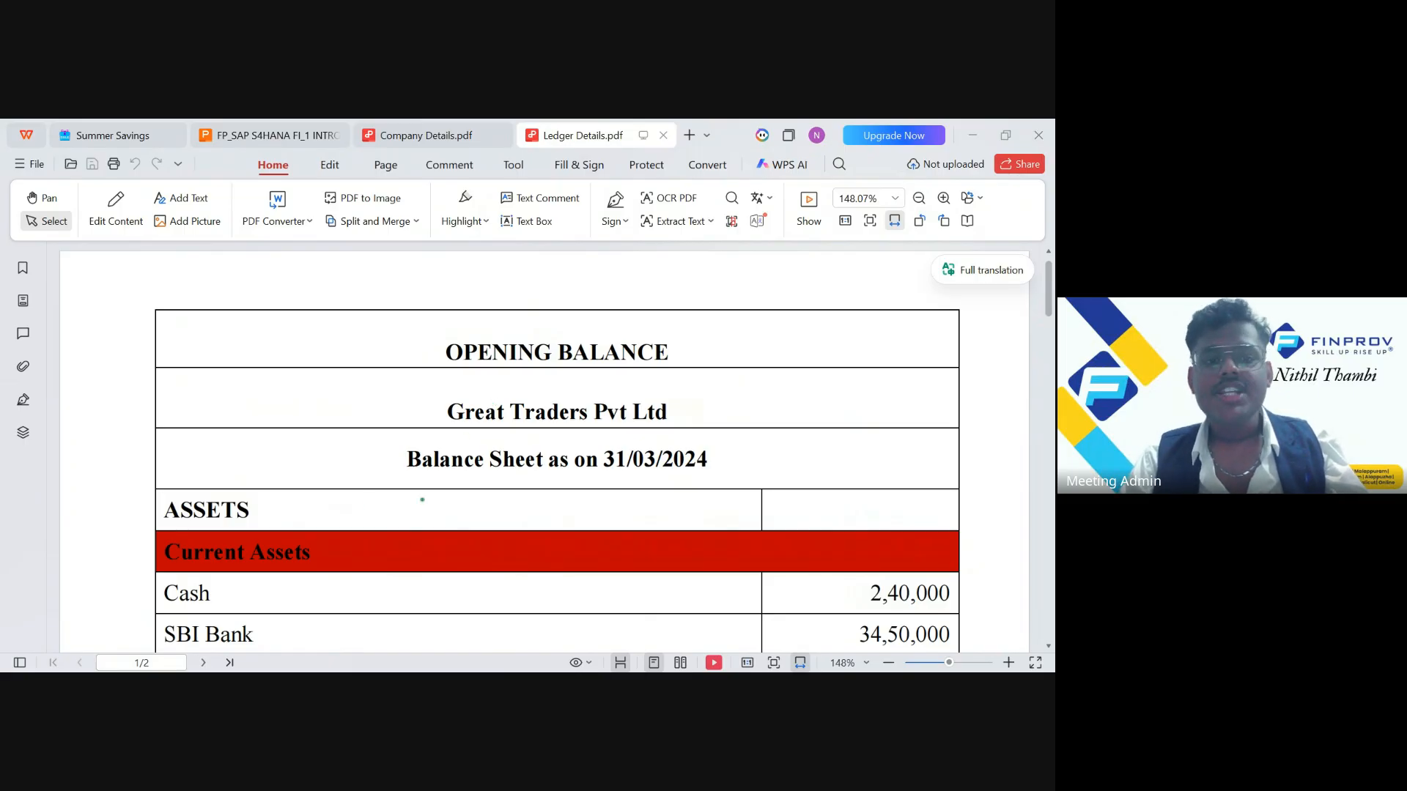
pyautogui.scroll(-15, 471, 508)
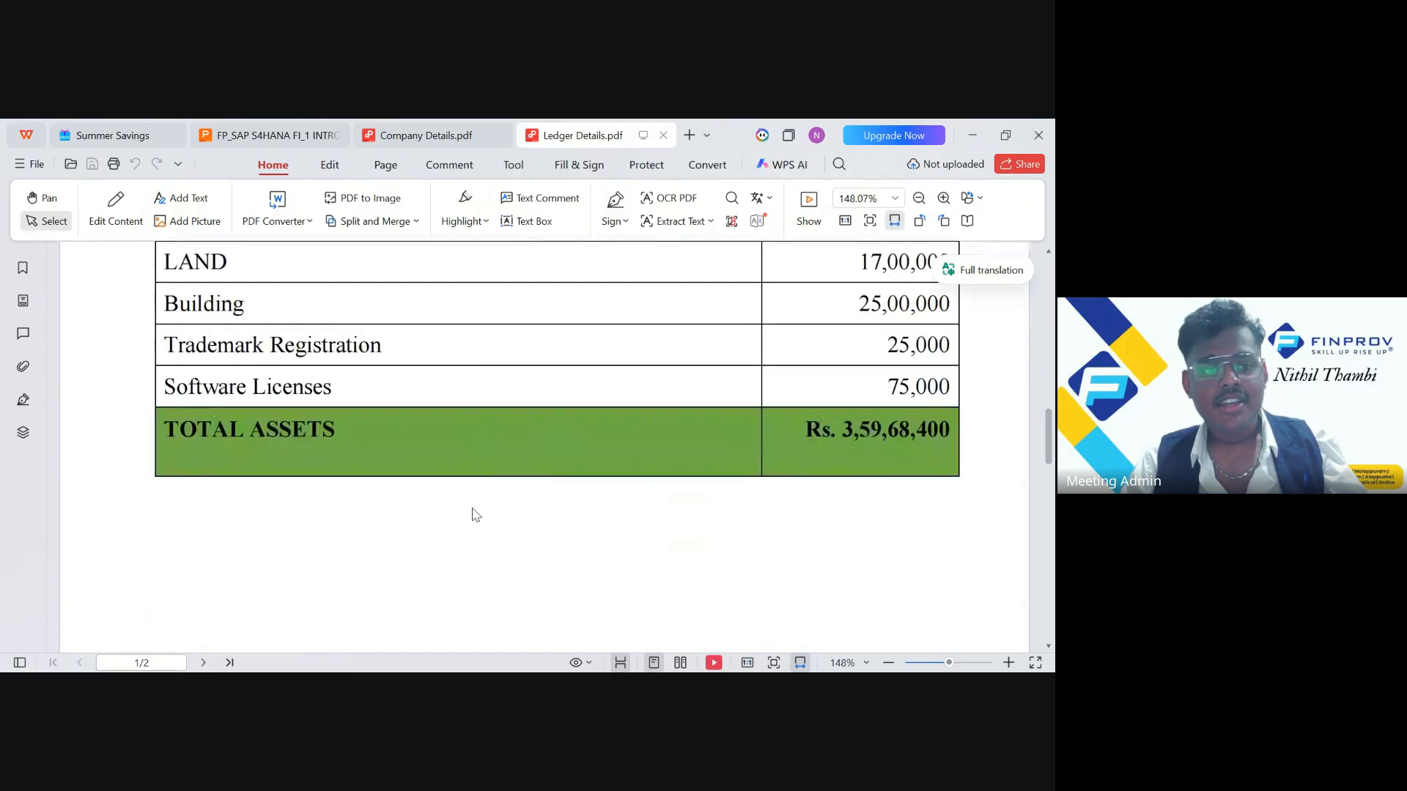
pyautogui.scroll(-5, 473, 508)
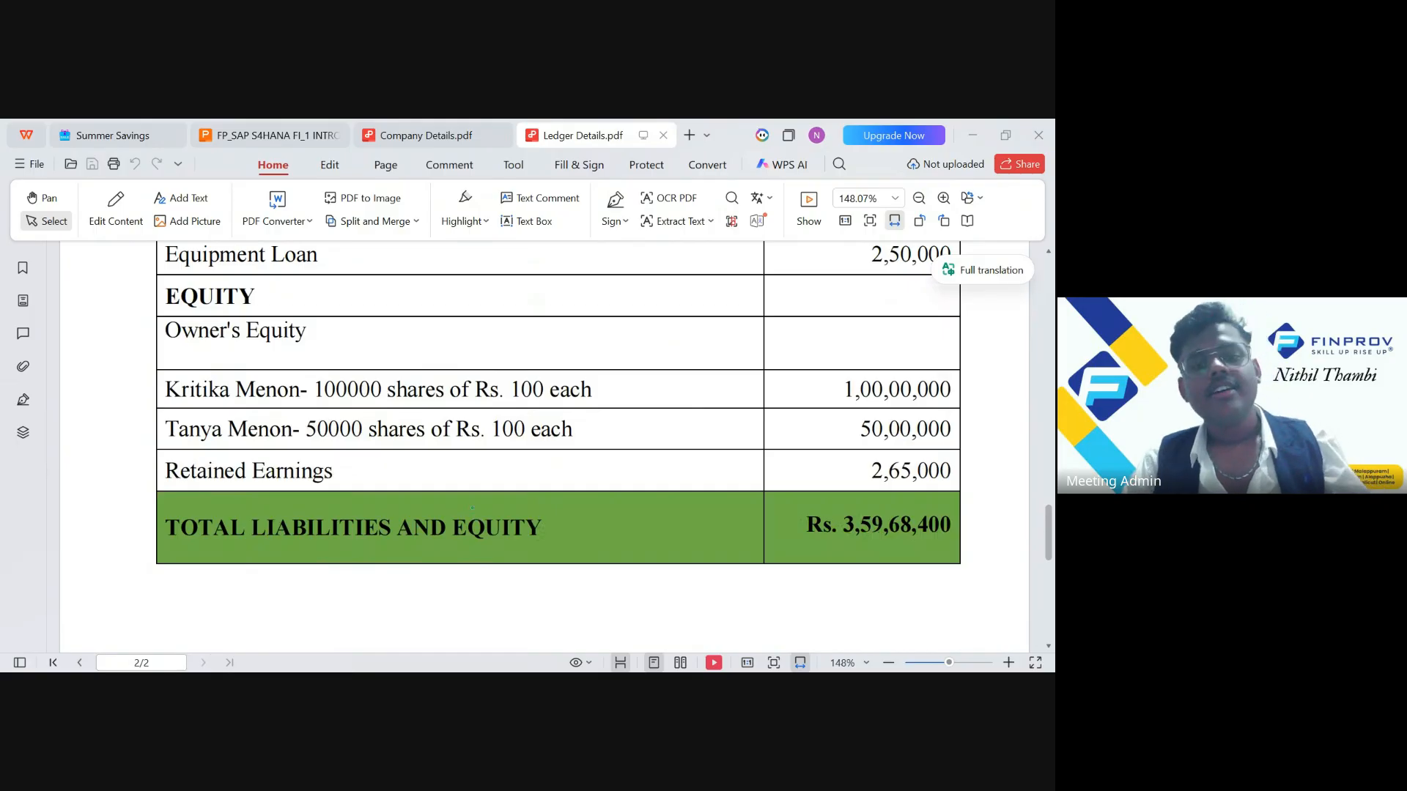
pyautogui.scroll(12, 472, 507)
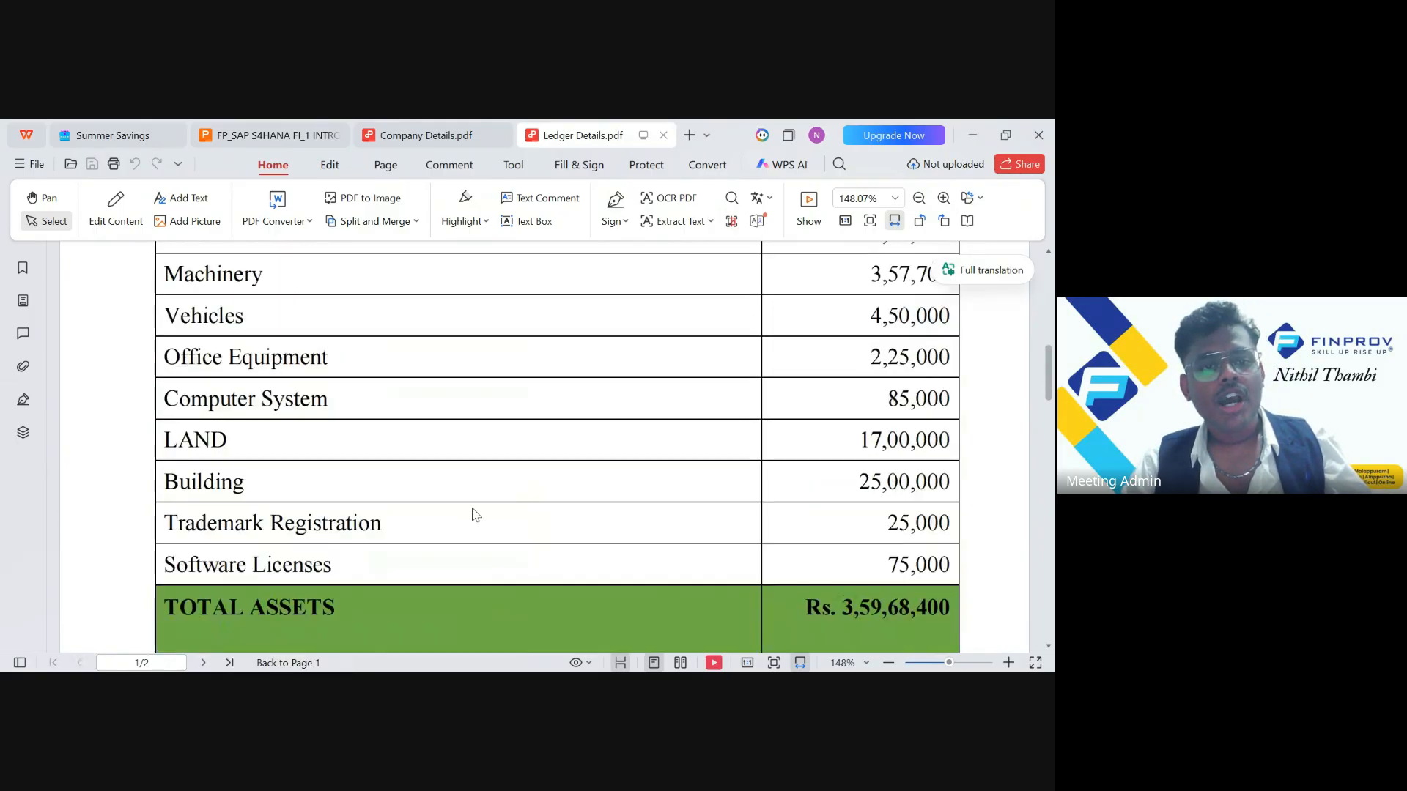
pyautogui.scroll(4, 472, 513)
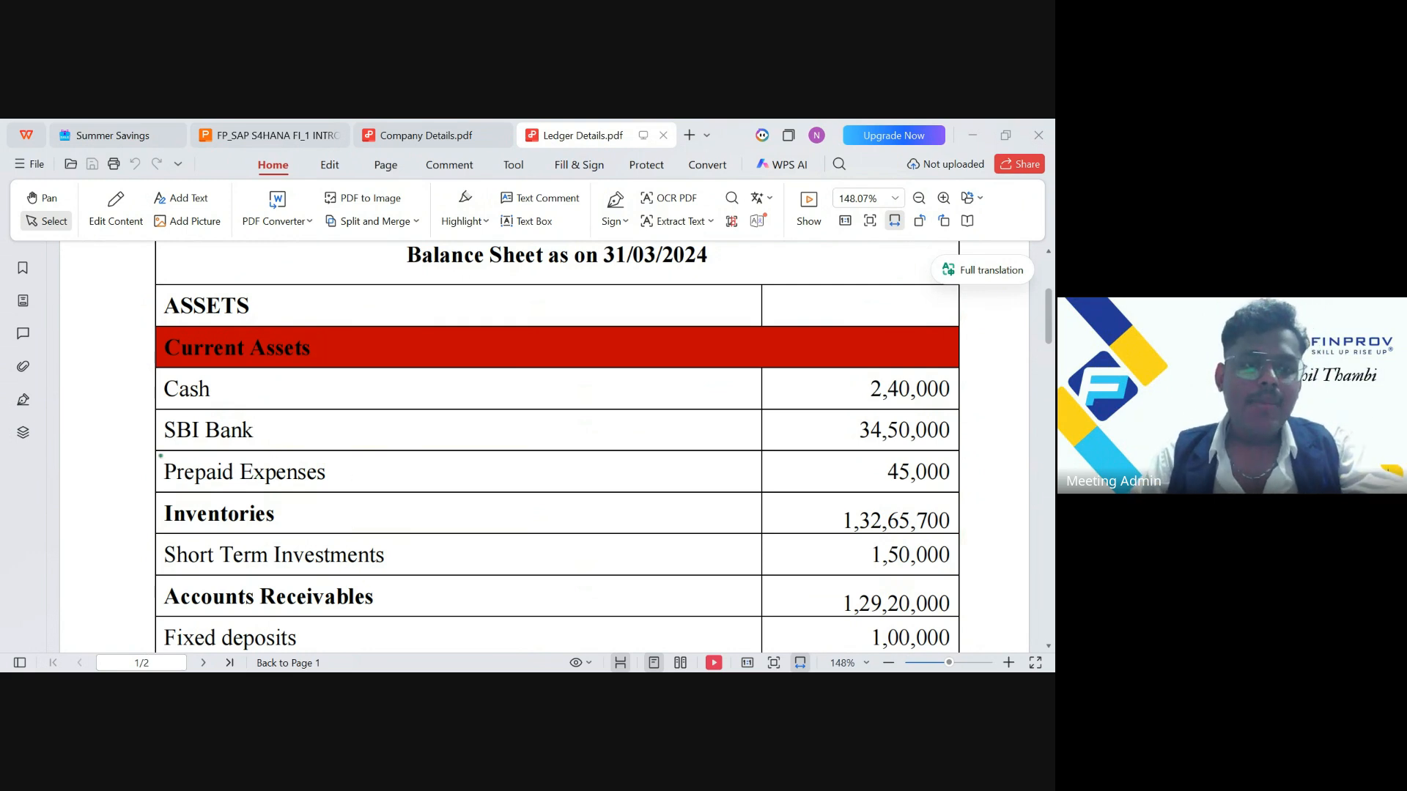
# - Draw an arrow from the SBI Bank row to a circled handwritten note, and clear the marks
pyautogui.moveTo(439, 402); pyautogui.dragTo(253, 443)
pyautogui.moveTo(438, 393)
pyautogui.mouseDown()
pyautogui.moveTo(412, 440)
pyautogui.moveTo(530, 373)
pyautogui.moveTo(592, 365)
pyautogui.moveTo(621, 301)
pyautogui.mouseUp()
pyautogui.moveTo(542, 249)
pyautogui.mouseDown()
pyautogui.moveTo(612, 243)
pyautogui.moveTo(563, 244)
pyautogui.mouseUp()
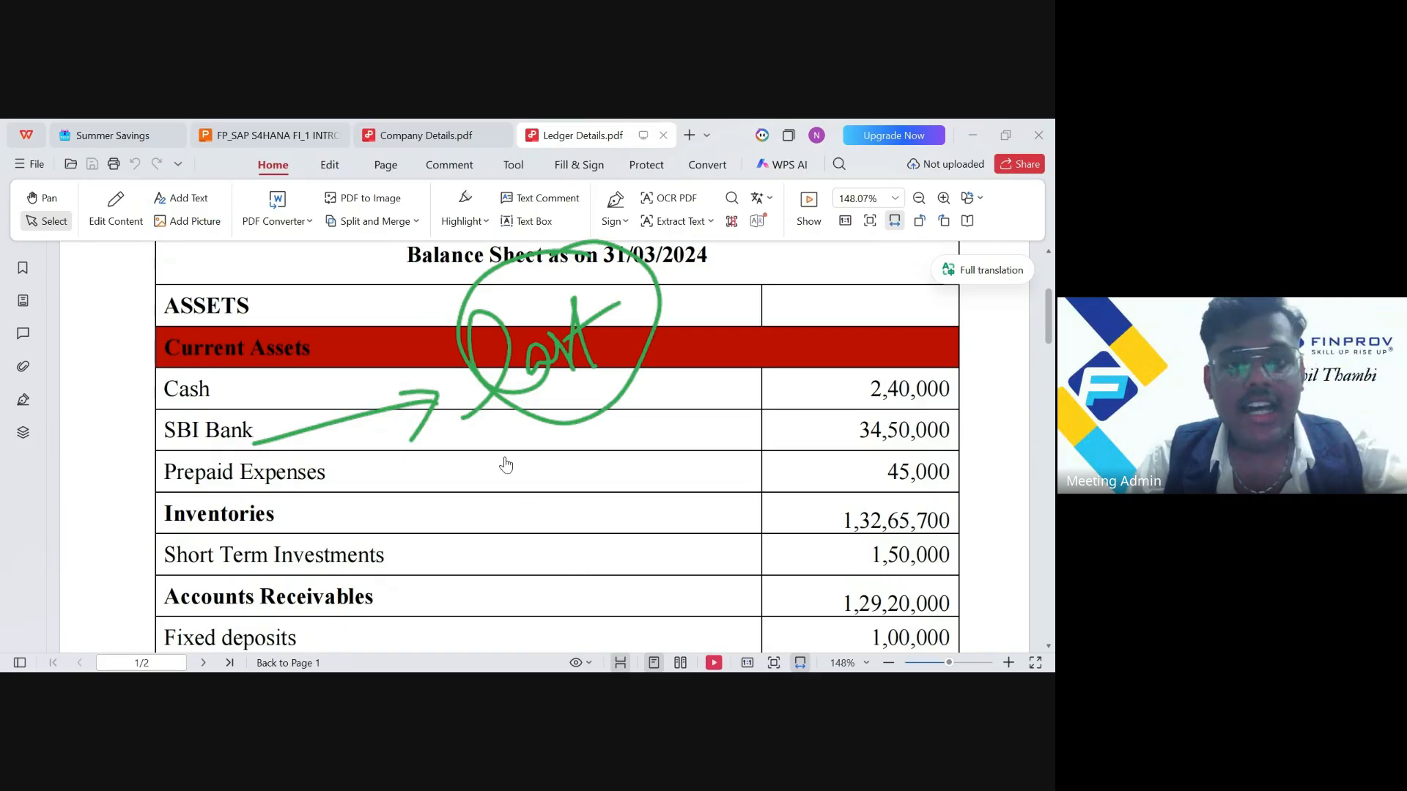
pyautogui.press('e')
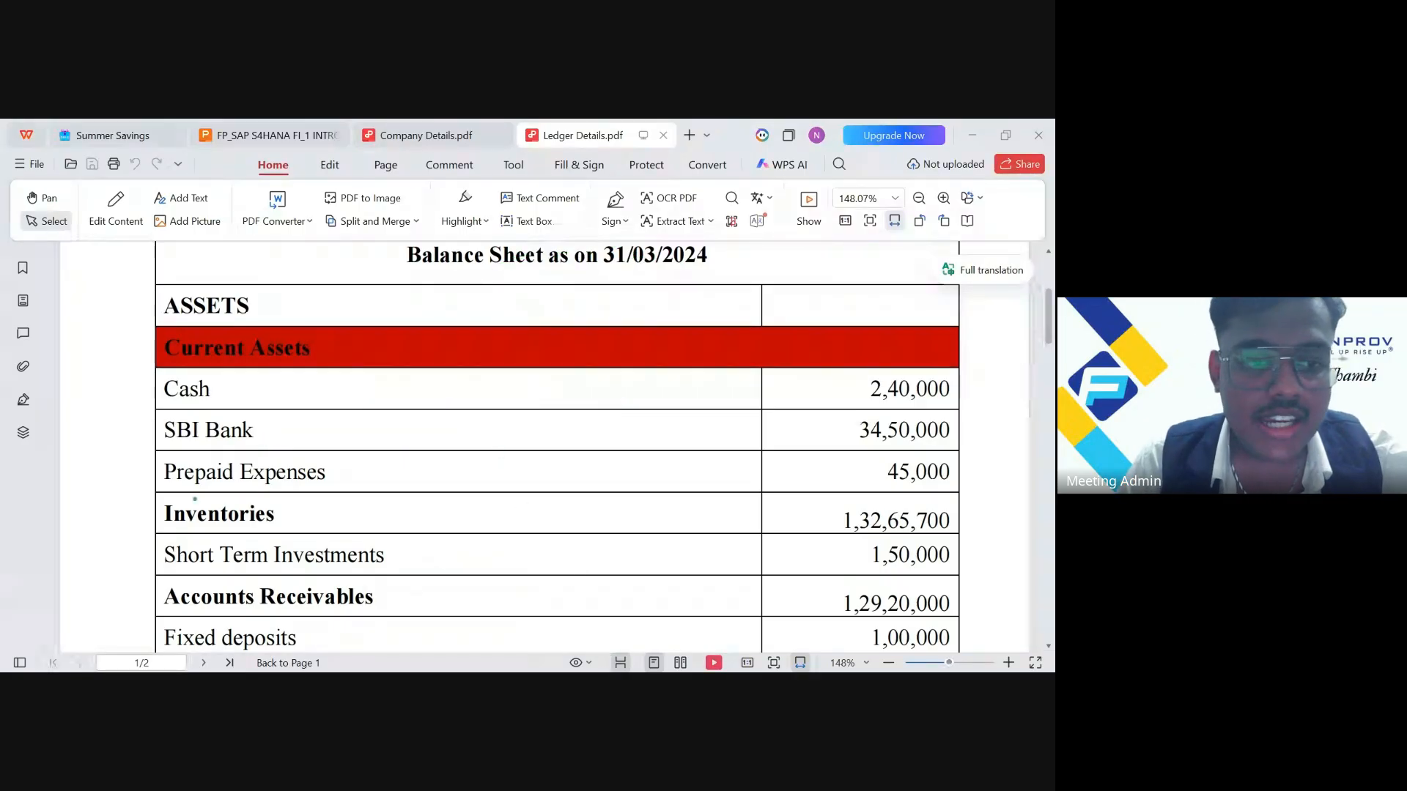
# - Tick the Inventories, Accounts Receivables and Accounts Payable rows of the balance sheet by hand
pyautogui.moveTo(309, 517); pyautogui.dragTo(428, 458)
pyautogui.moveTo(414, 595); pyautogui.dragTo(559, 517)
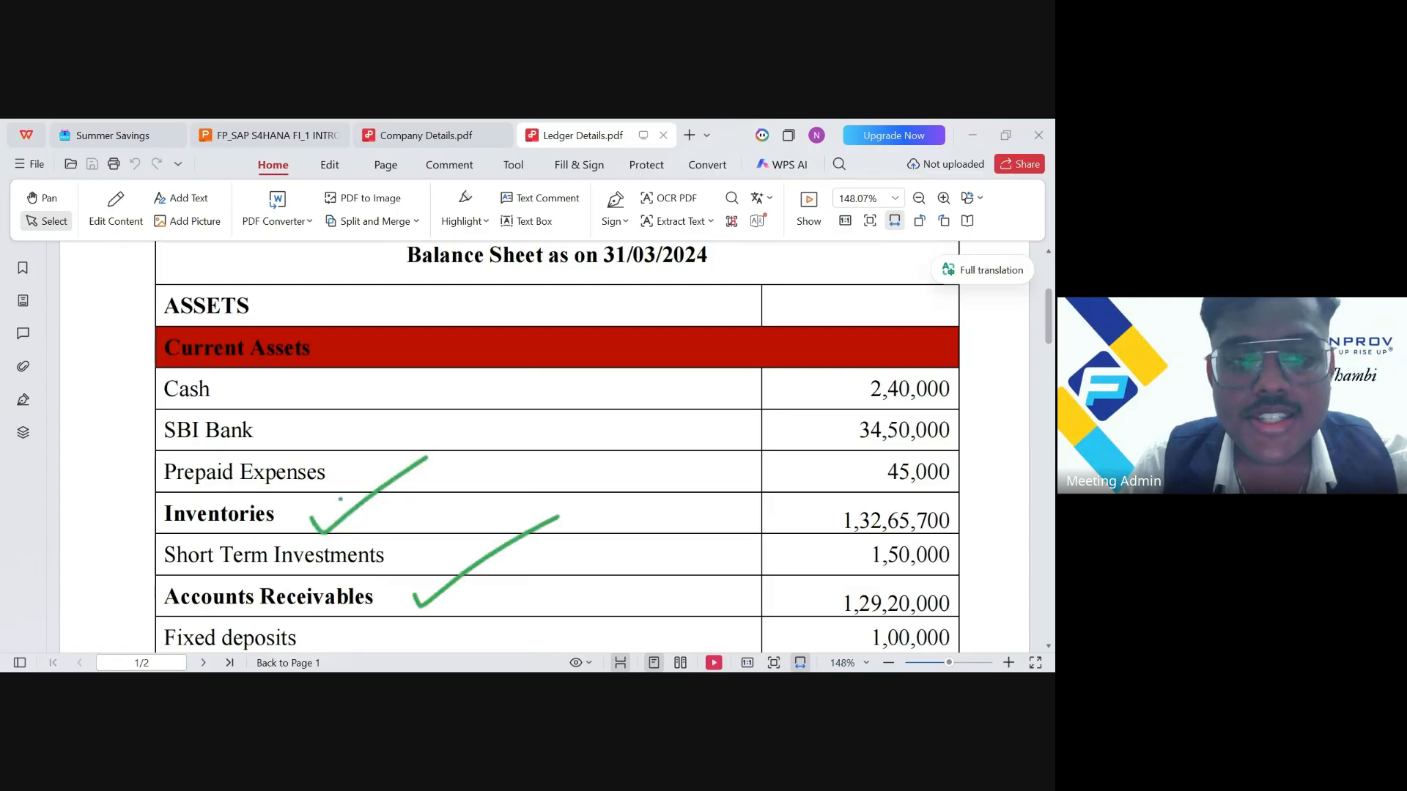
pyautogui.scroll(-10, 339, 495)
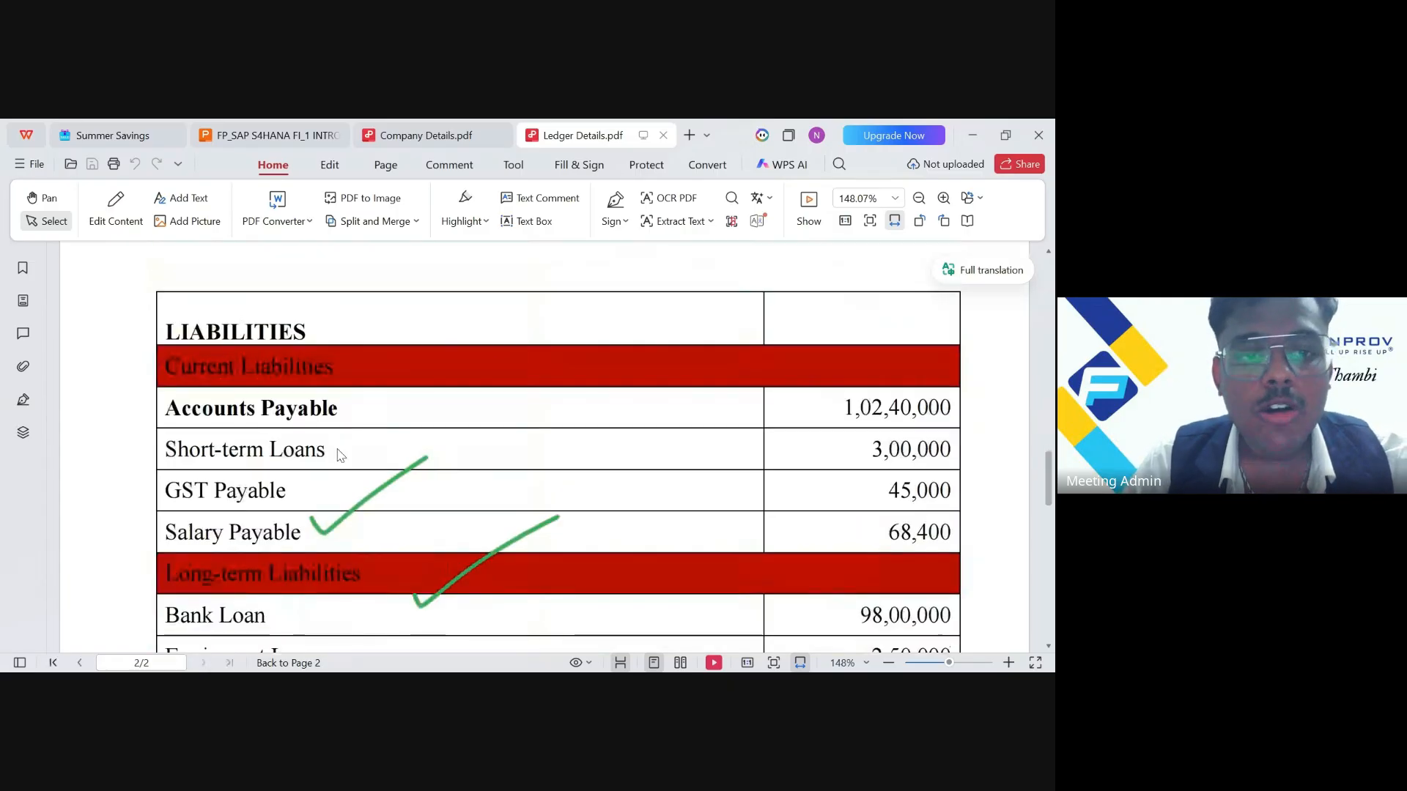
pyautogui.moveTo(381, 416); pyautogui.dragTo(568, 280)
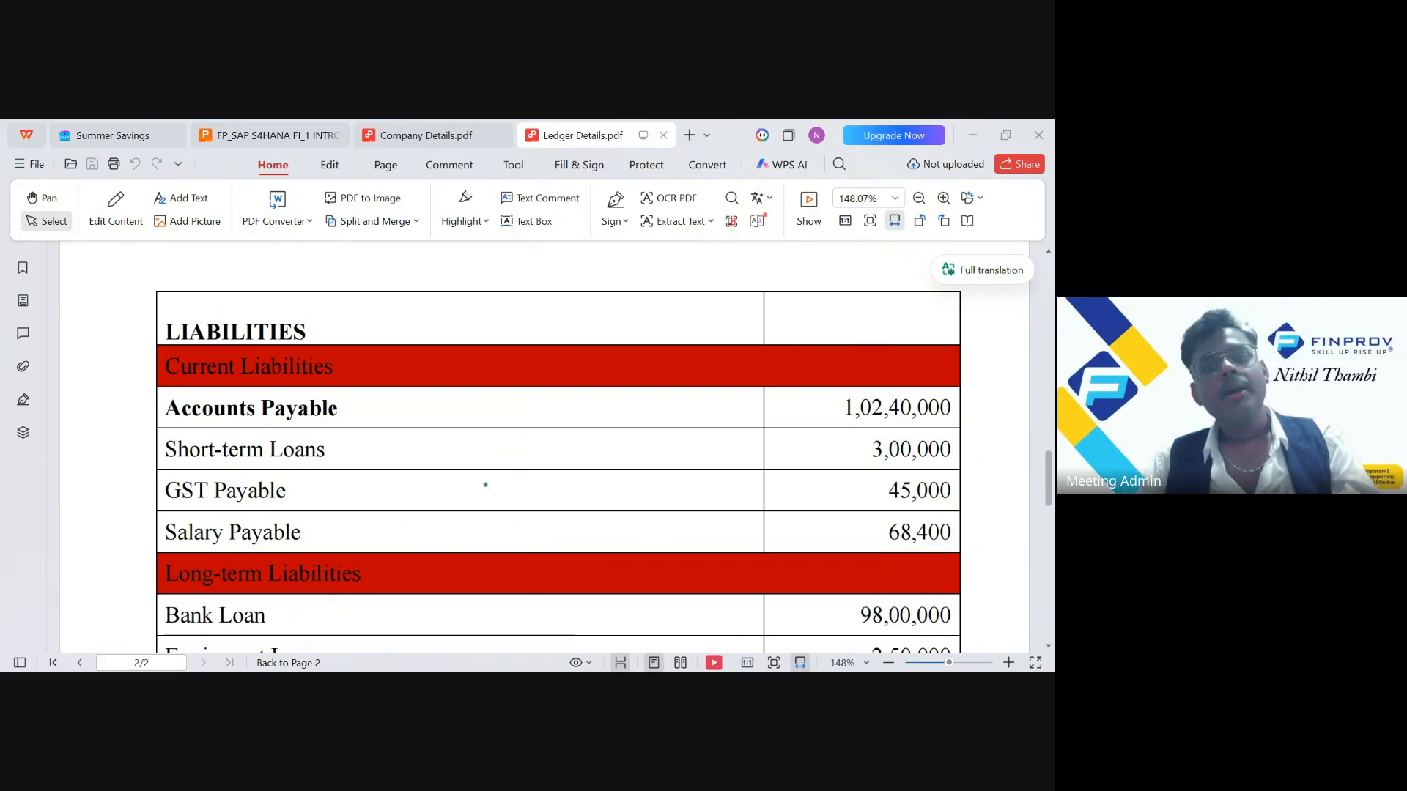
# - Review the equity section, tick the two shareholder rows under Owner's Equity by hand, and clear the marks
pyautogui.scroll(-5, 490, 491)
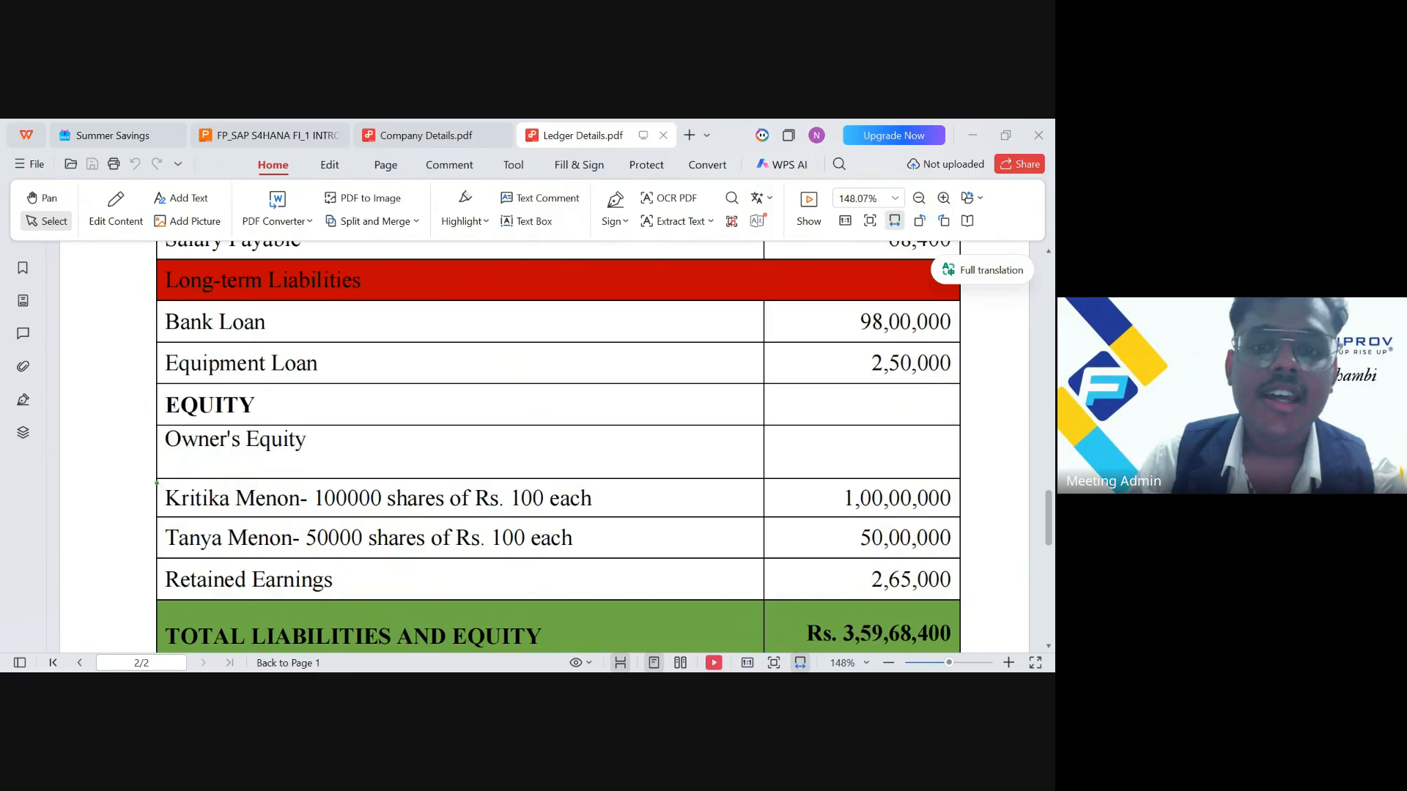
pyautogui.moveTo(236, 483); pyautogui.dragTo(339, 392)
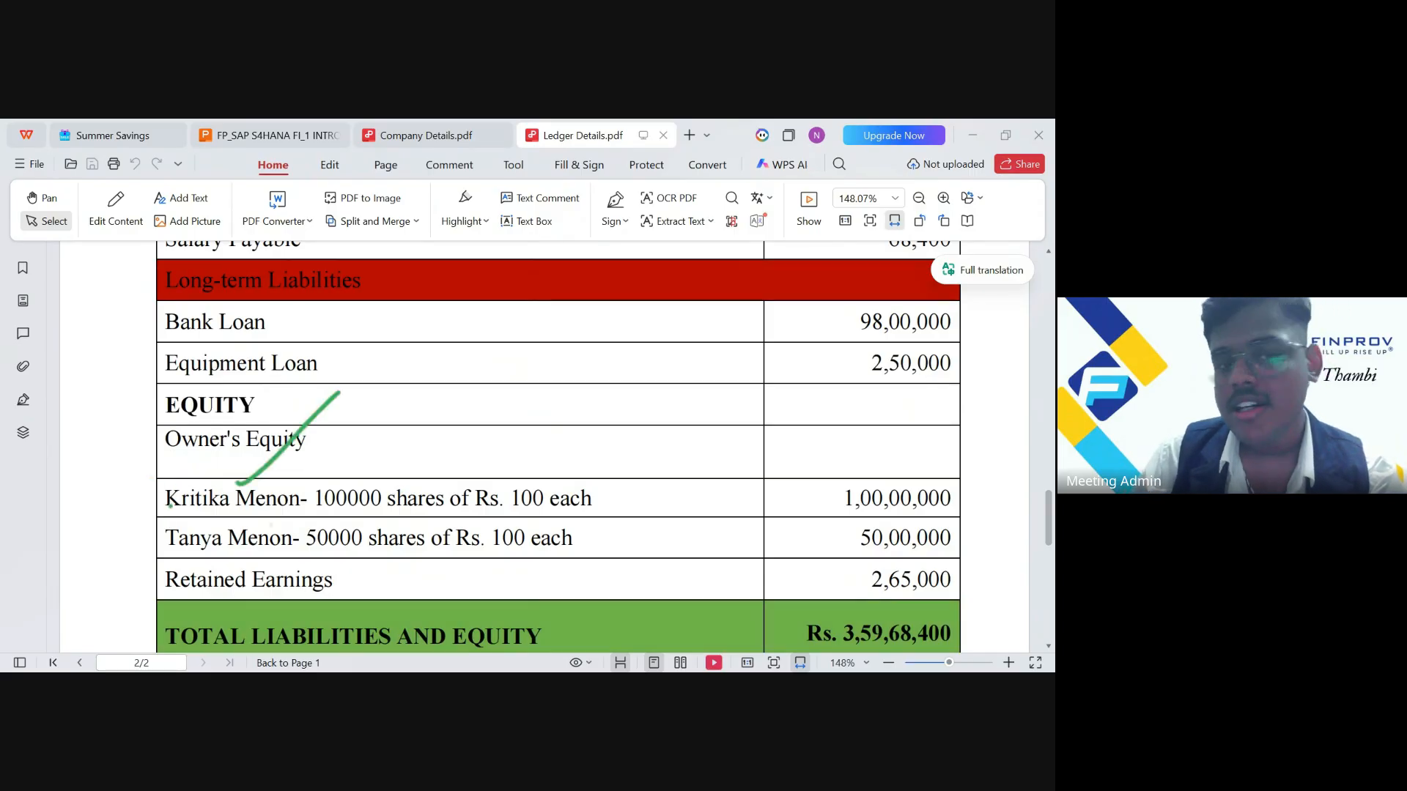
pyautogui.moveTo(269, 525); pyautogui.dragTo(310, 494)
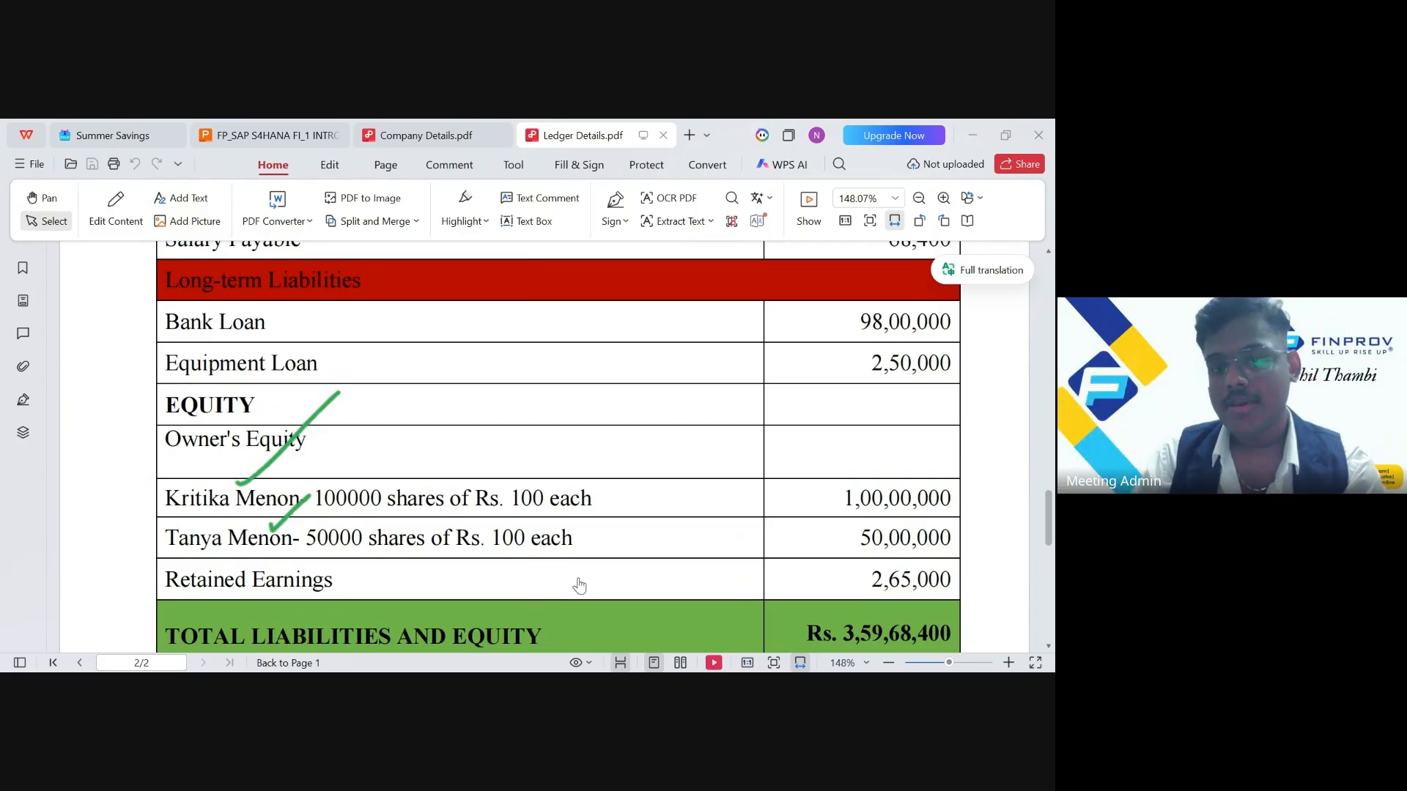
pyautogui.press('e')
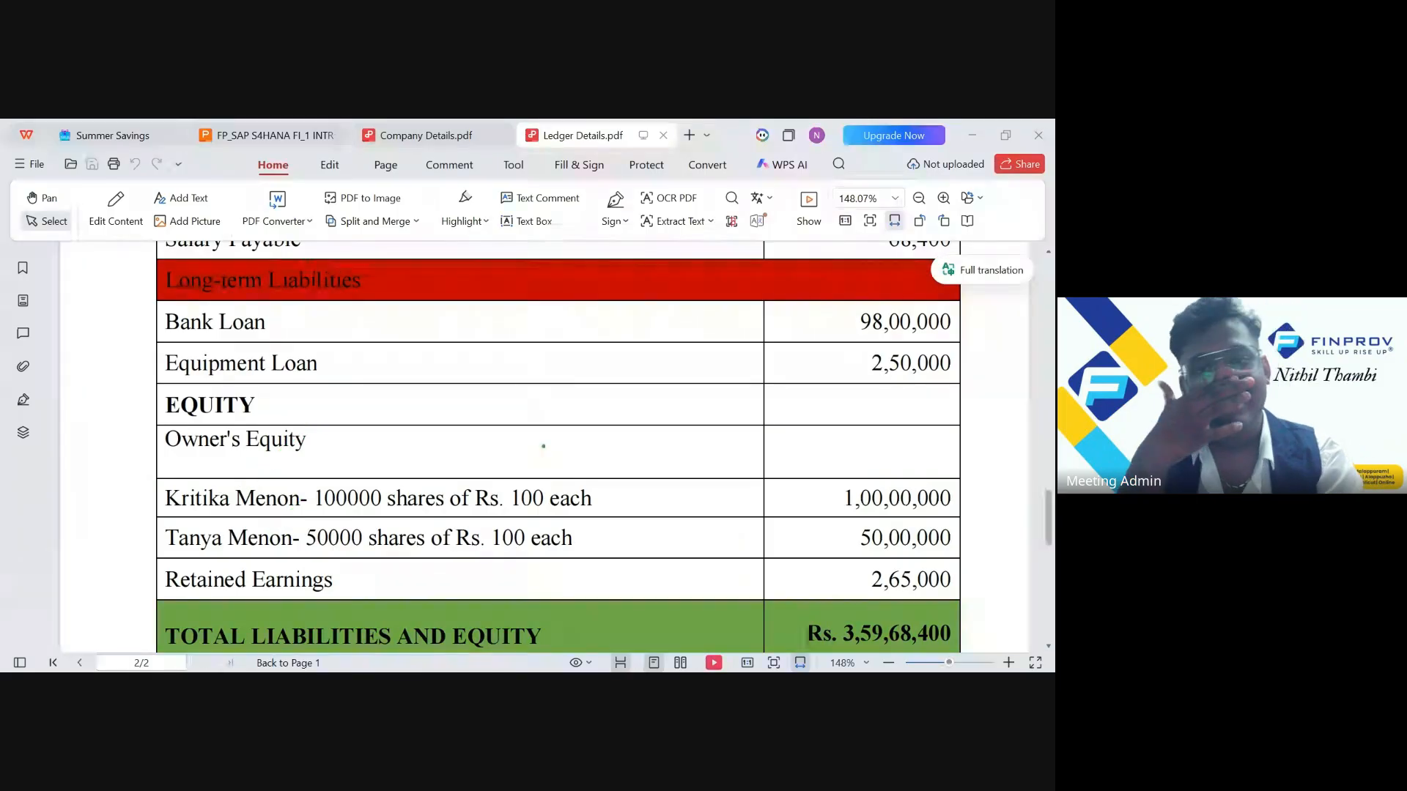